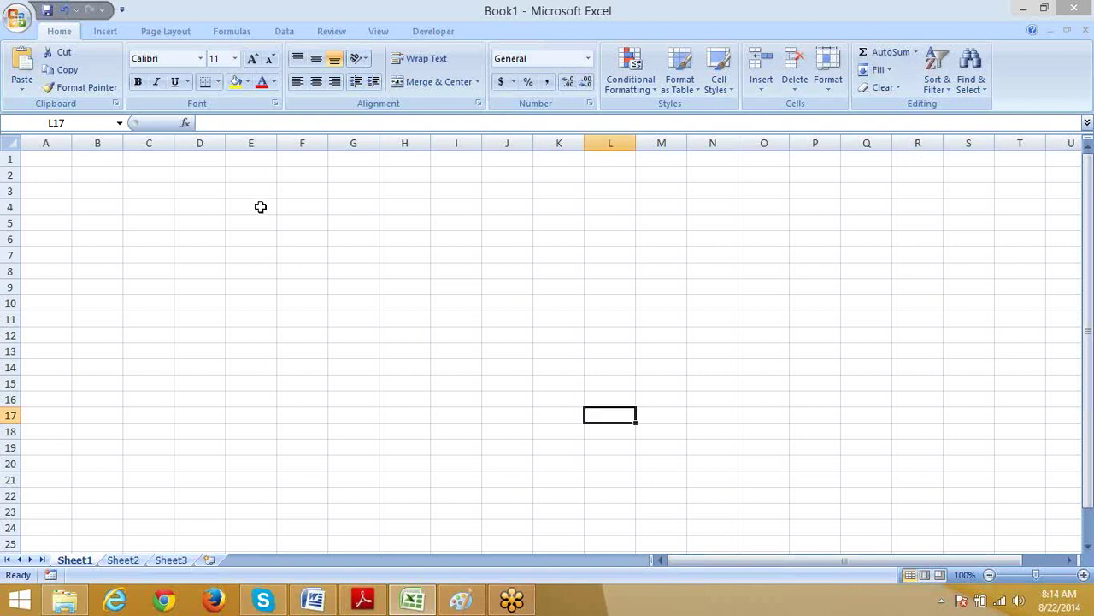
Enter the heading 'Name' in A1 after dismissing the stray Insert shortcut menus
click(99, 222)
click(71, 187)
click(64, 161)
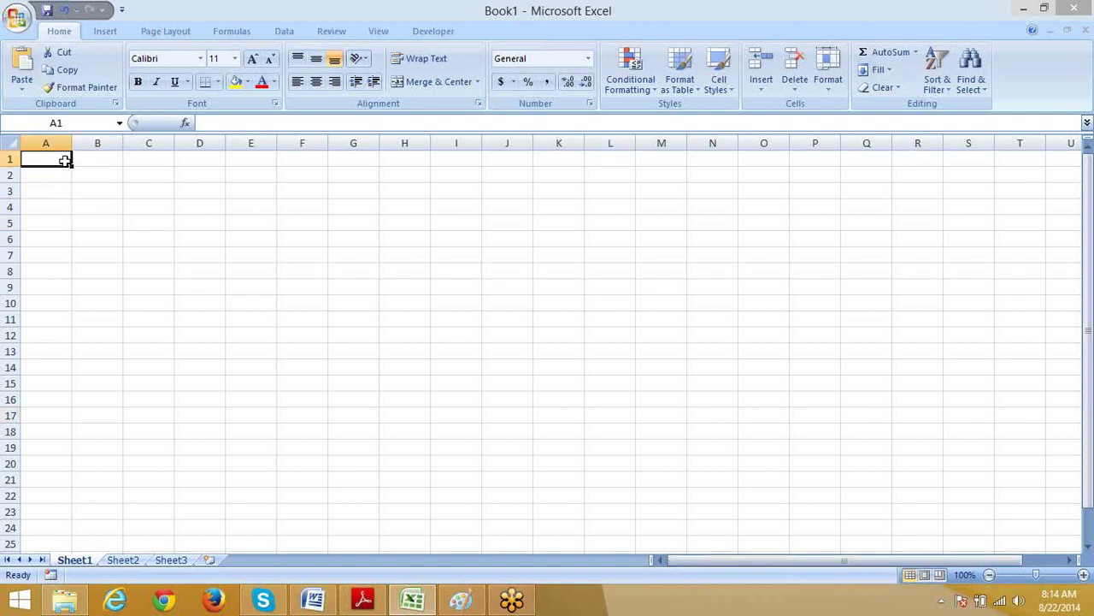
key(alt)
key(n)
key(a)
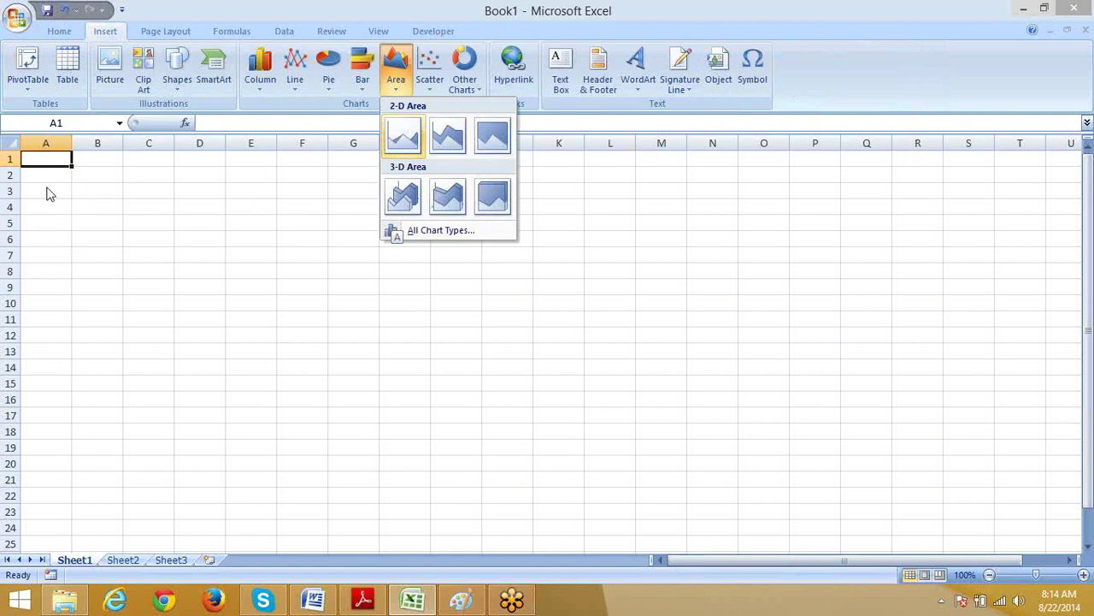
click(35, 153)
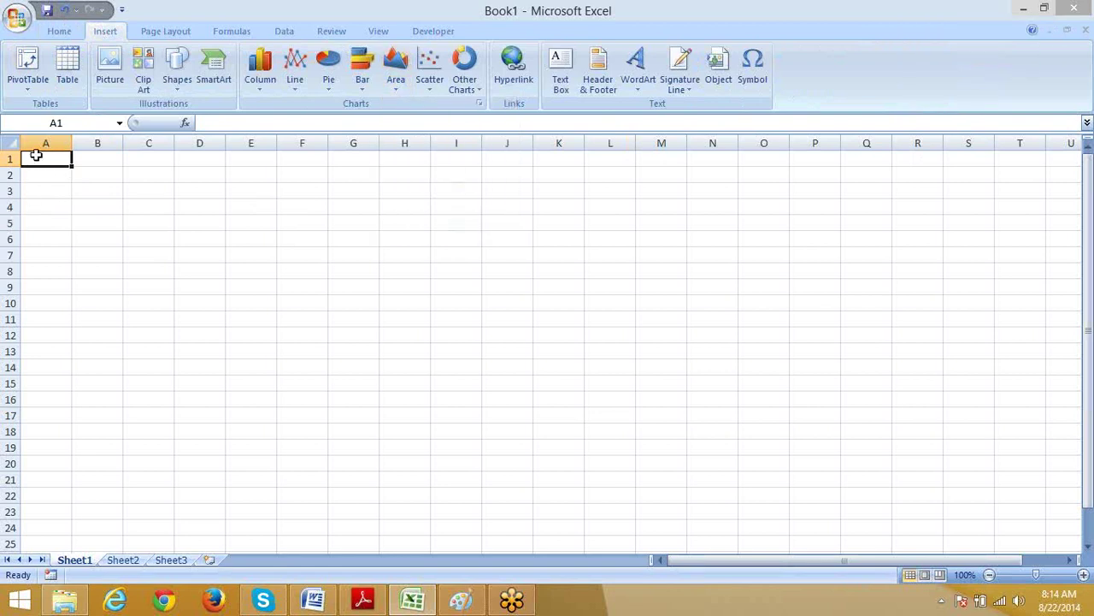
key(alt)
key(n)
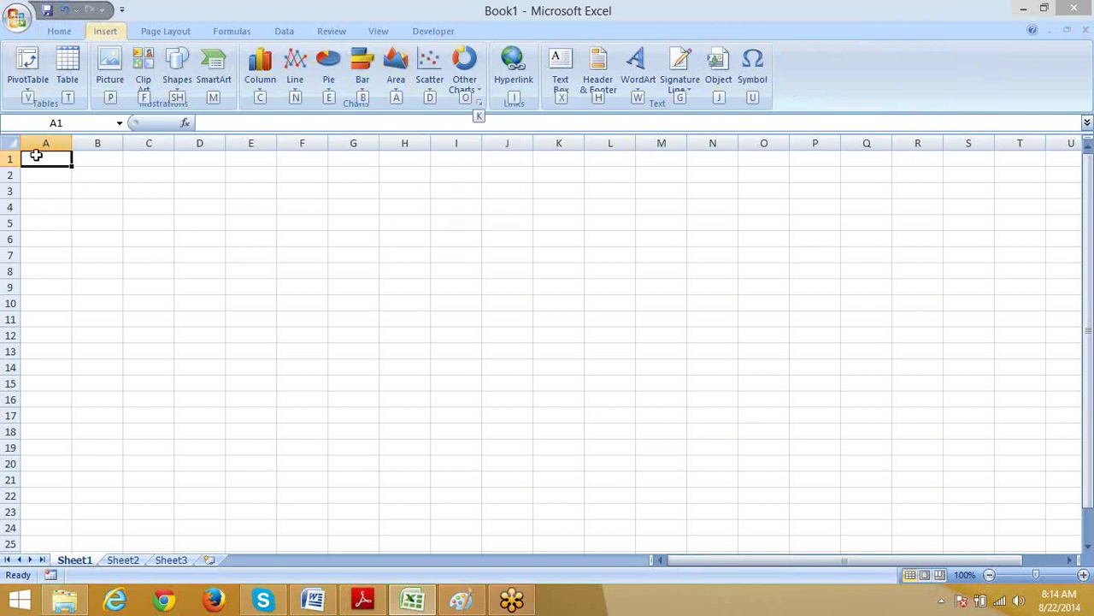
click(36, 155)
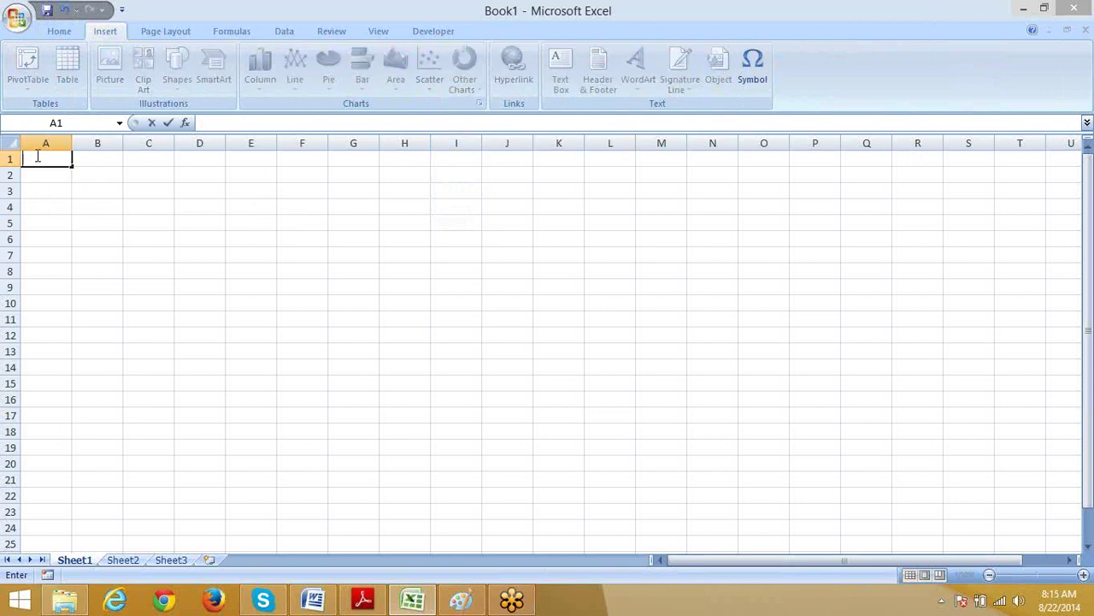
text(Name)
key(Tab)
Add the headings 'Roll' in B1 and 'Marks' in C1
text(Ro)
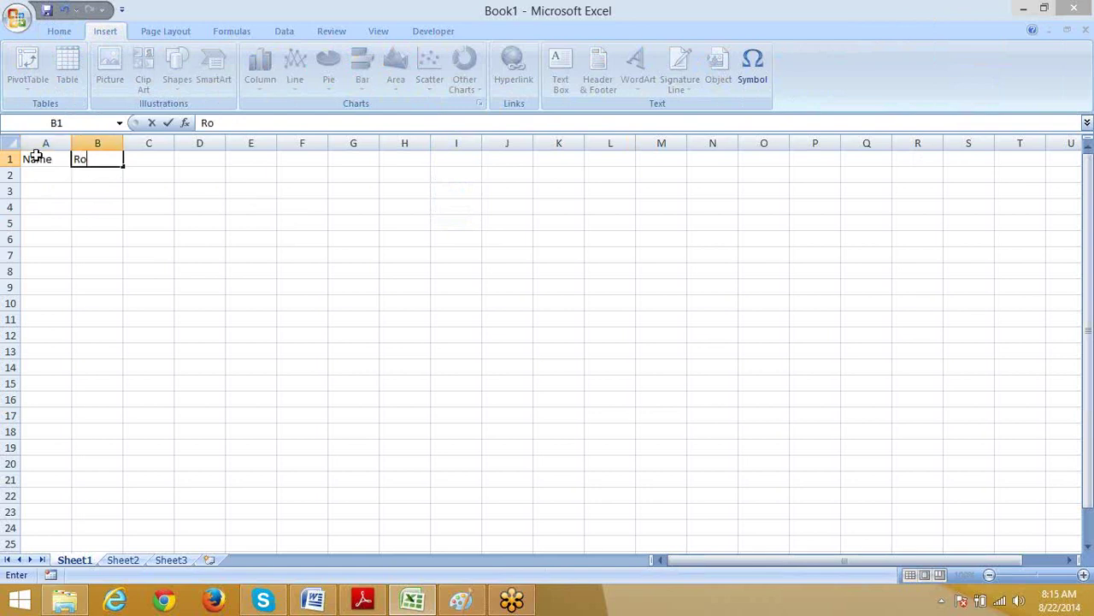
text(l)
key(Tab)
key(Left)
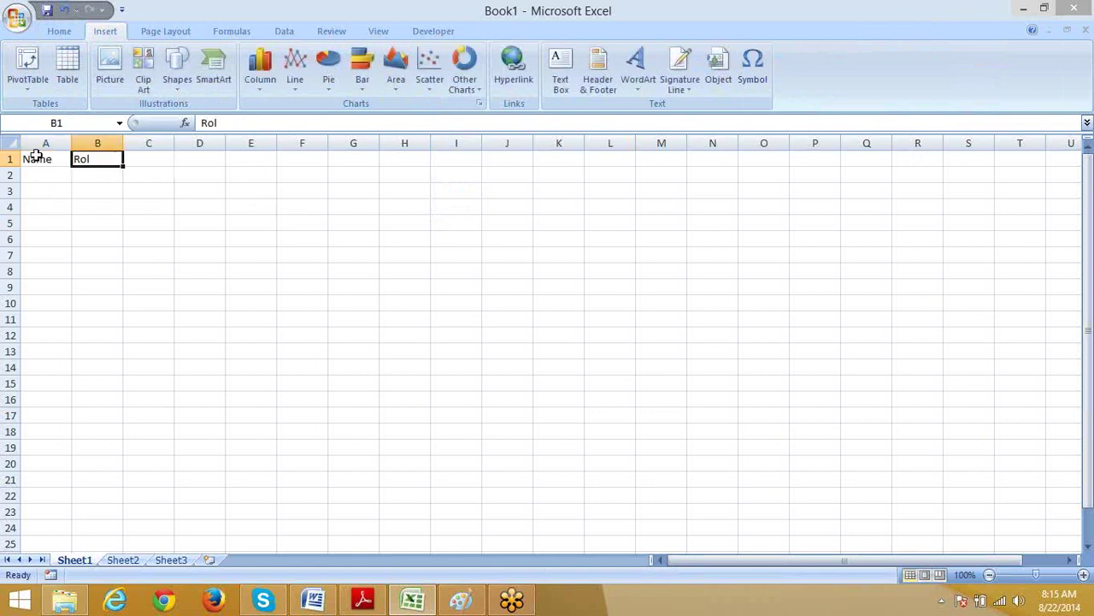
key(F2)
text(l)
key(Tab)
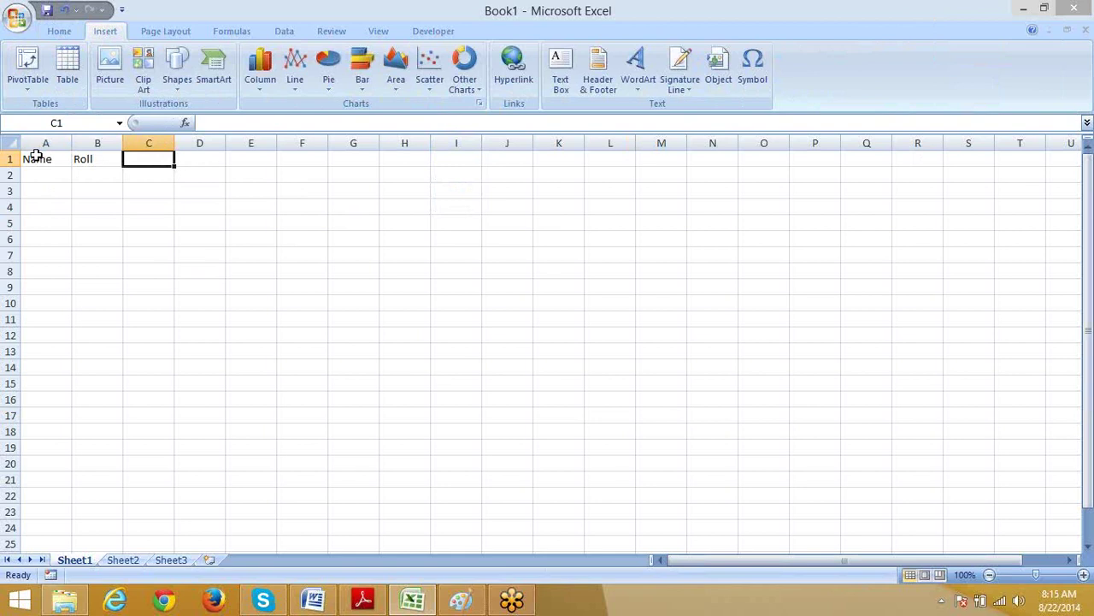
text(Marks)
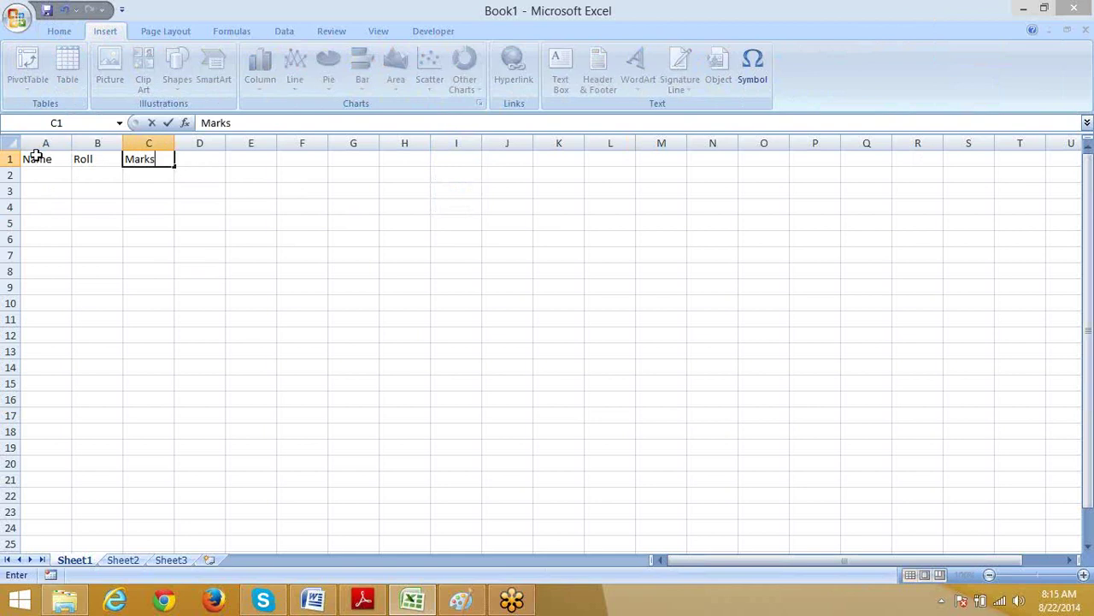
key(Return)
key(super)
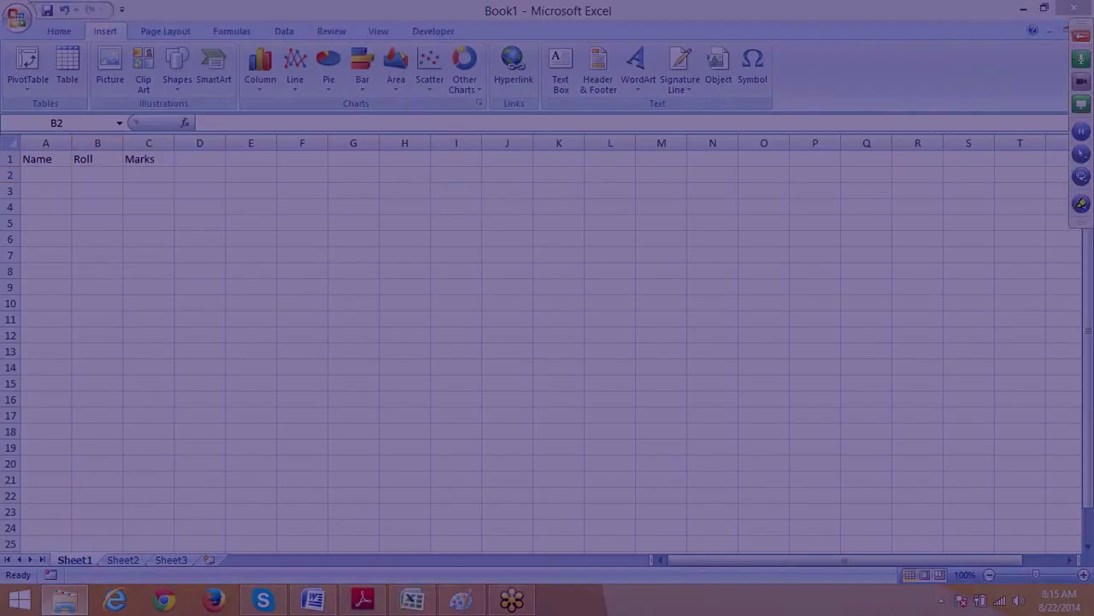
Search 'outlook 2013' on the Start screen and launch Outlook 2013
text(outlook 2013)
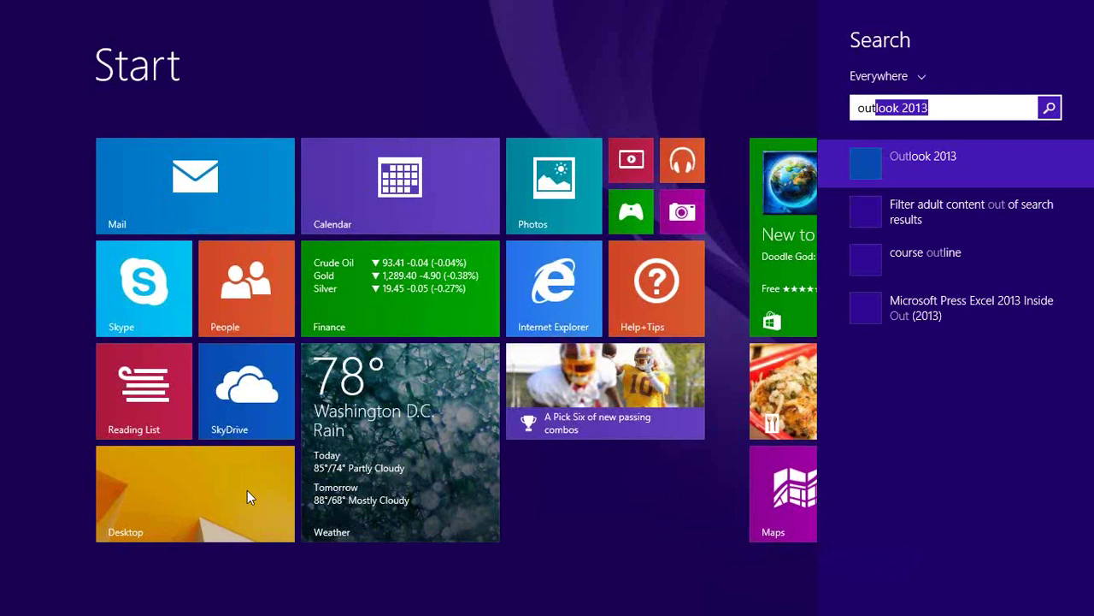
click(936, 169)
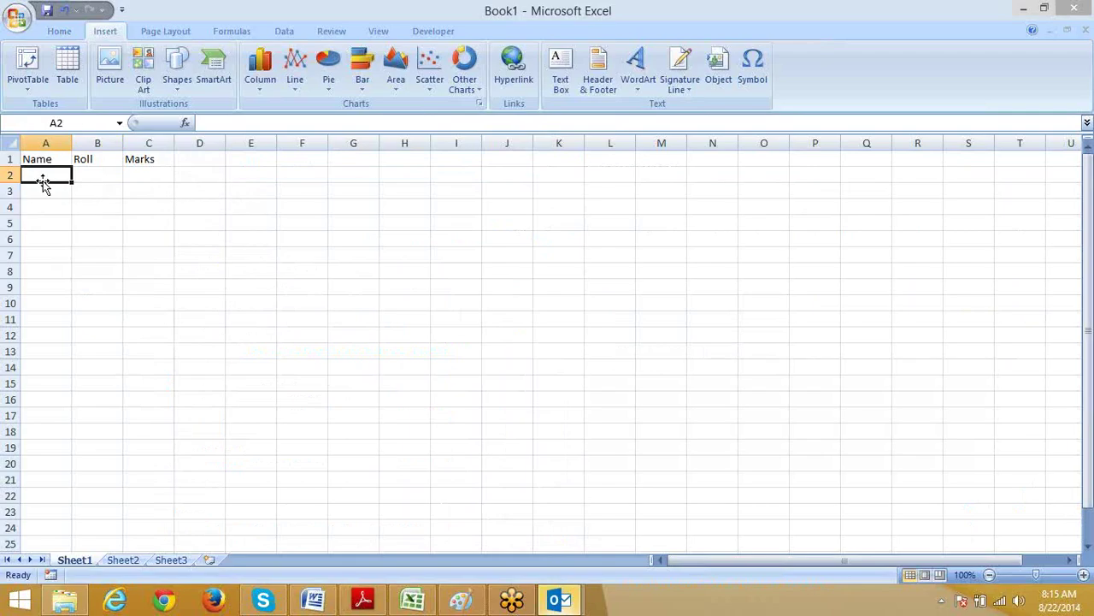
Enter the student names Puneet, Neeraj, Uday and Inder in A2:A5
text(Pu)
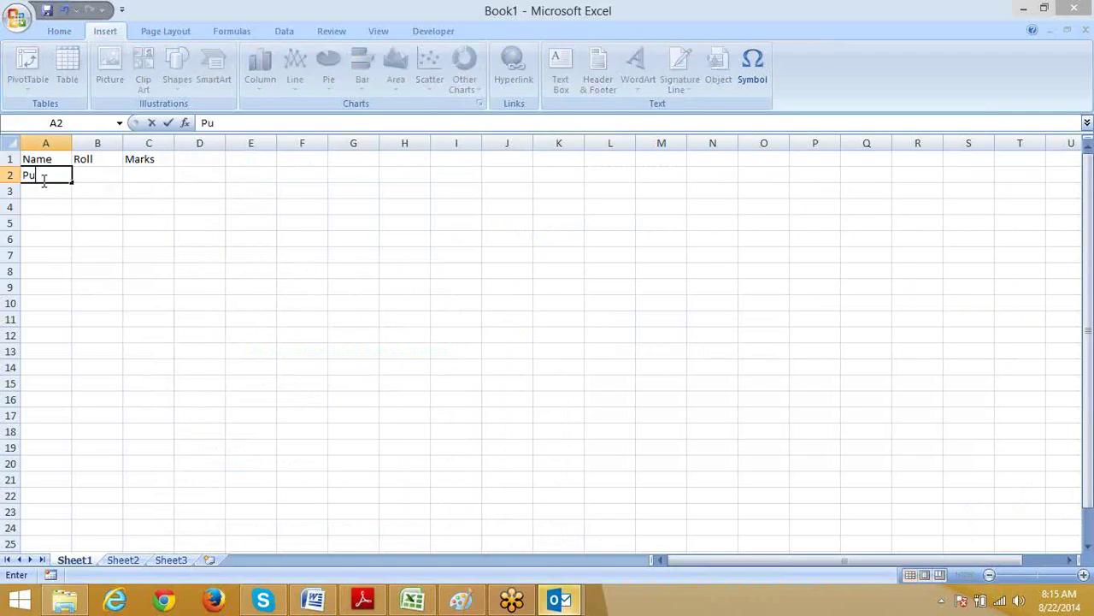
text(neet)
click(39, 205)
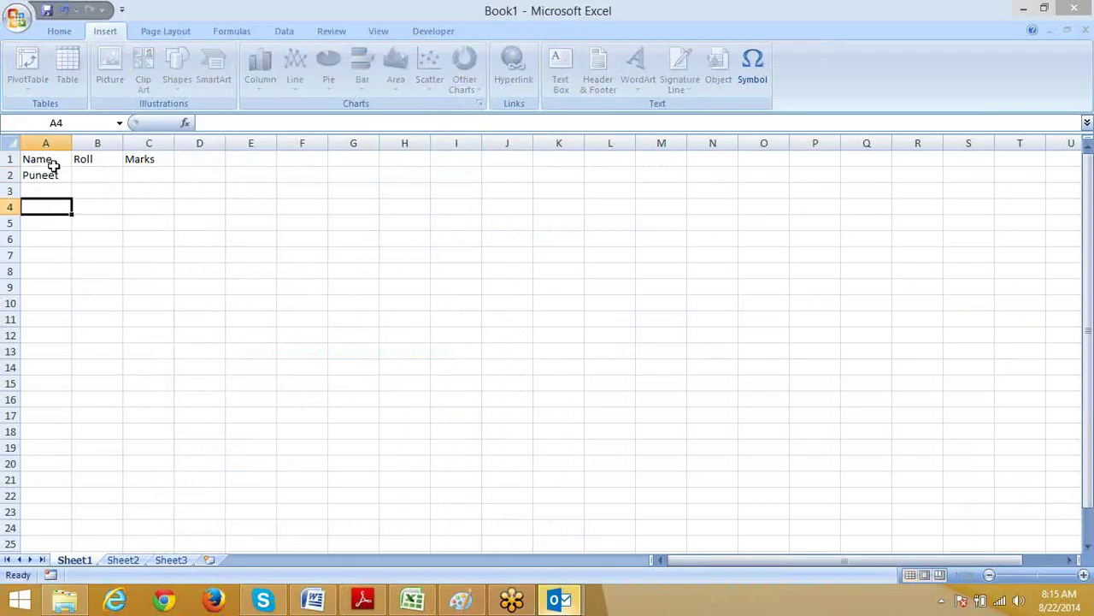
click(55, 158)
click(66, 178)
drag(68, 181, 59, 194)
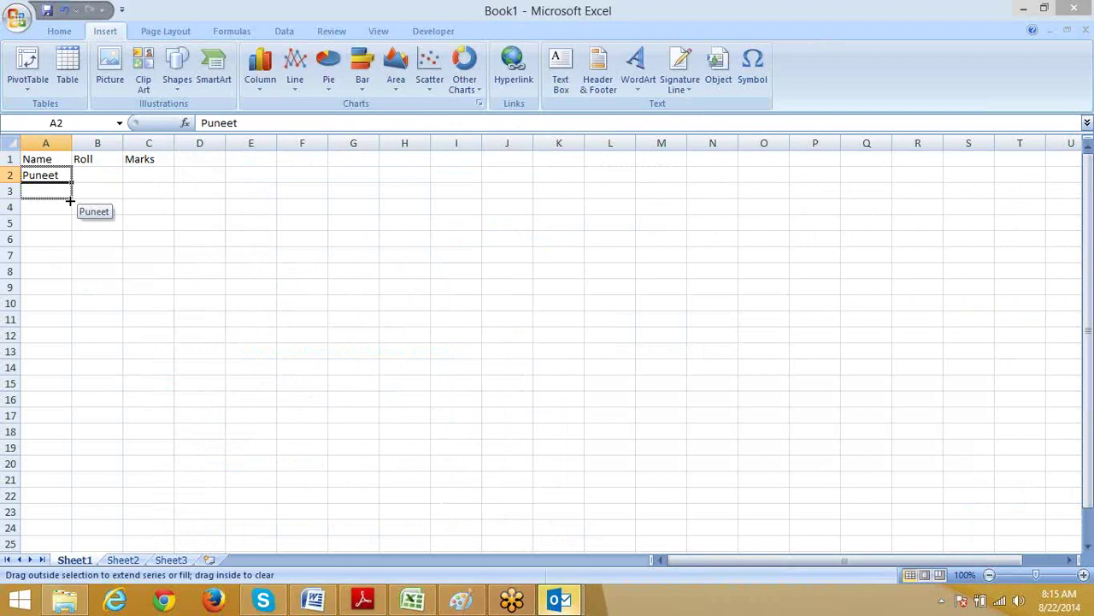
click(60, 193)
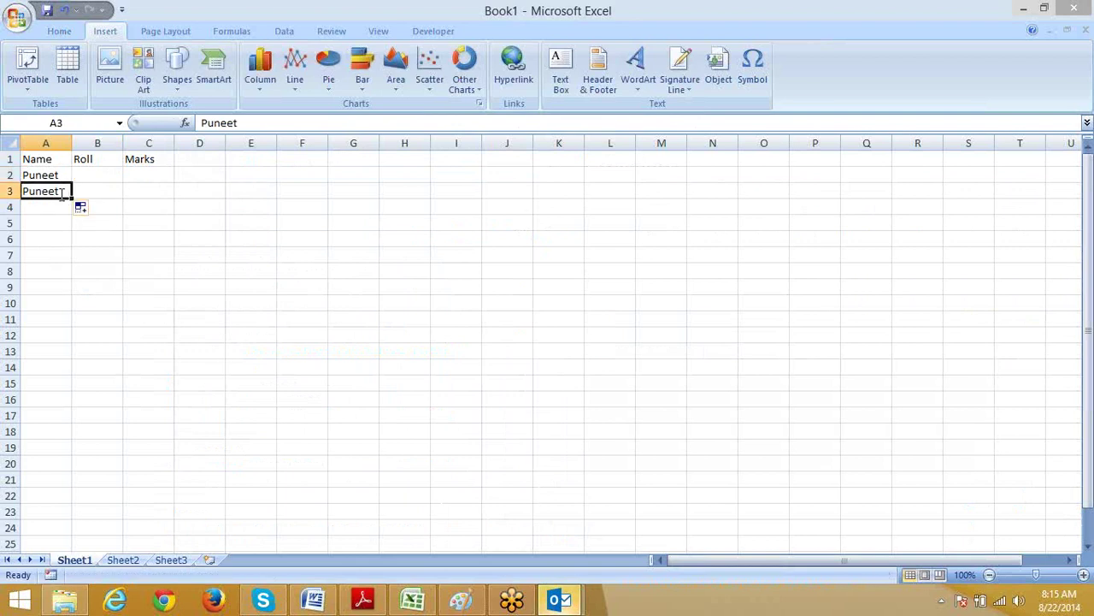
text(Neeraj)
key(Return)
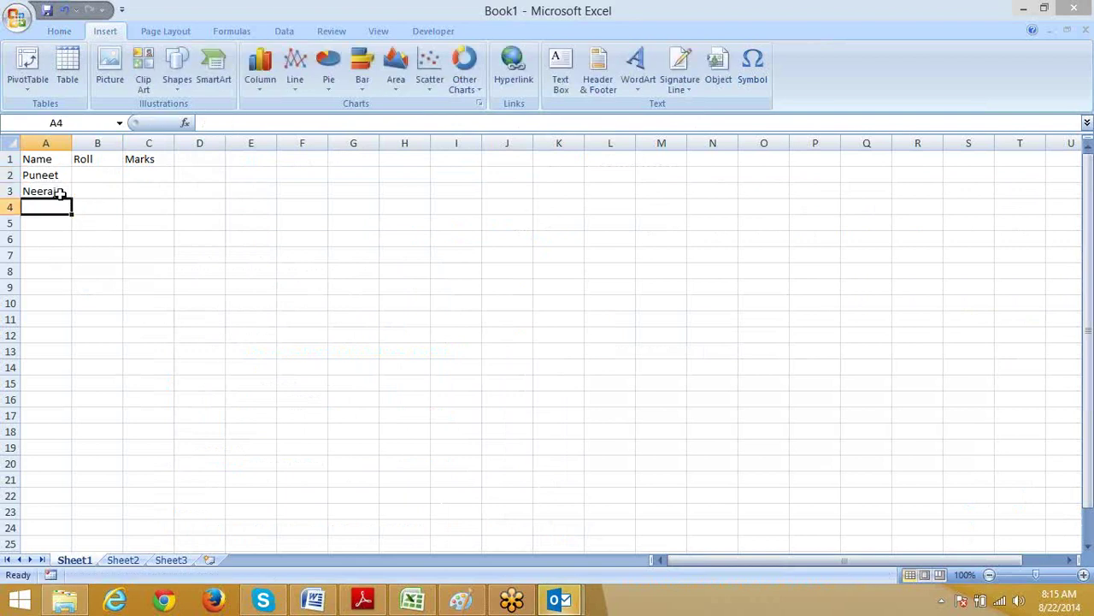
text(Ud)
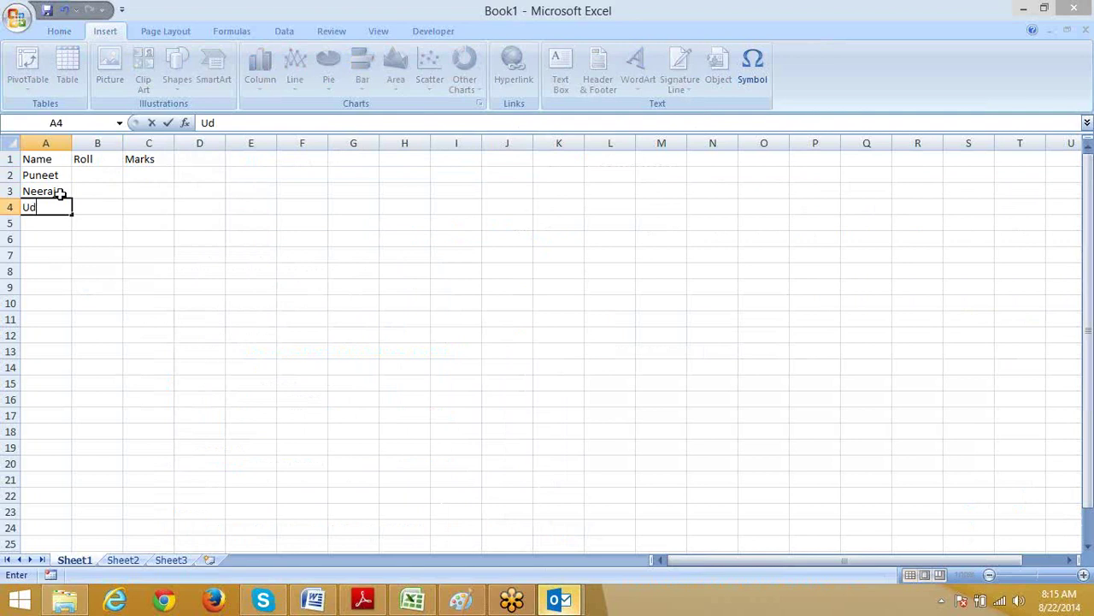
text(ay)
key(Return)
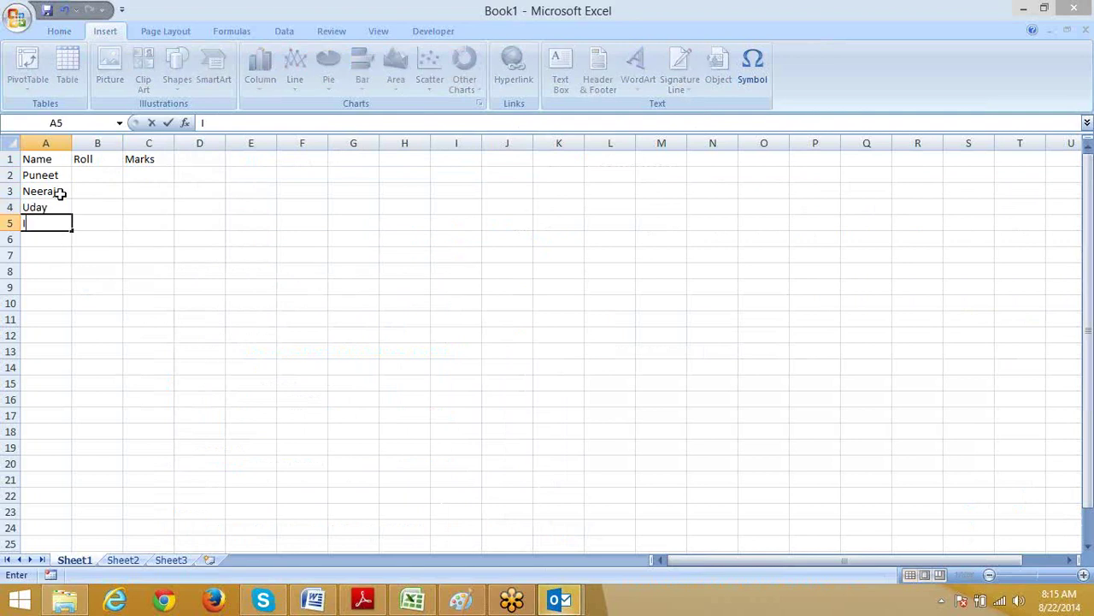
text(Inder)
key(Return)
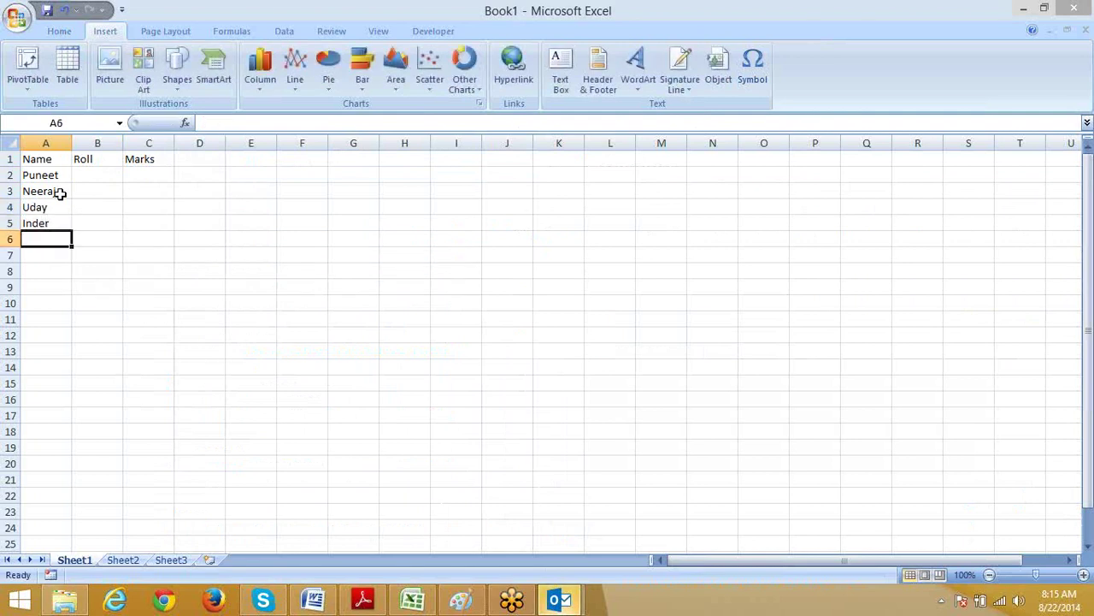
Fill roll numbers 1 to 4 in B2:B5 using 1 and =B2+1 filled down
key(ctrl+Home)
key(Right)
key(Down)
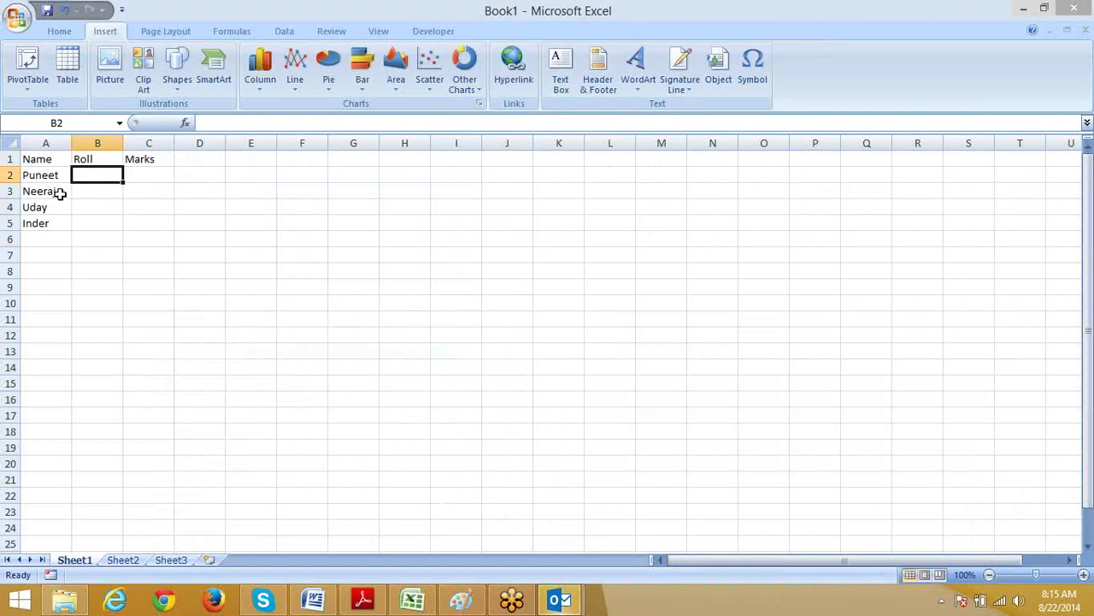
text(1)
key(Return)
text(2)
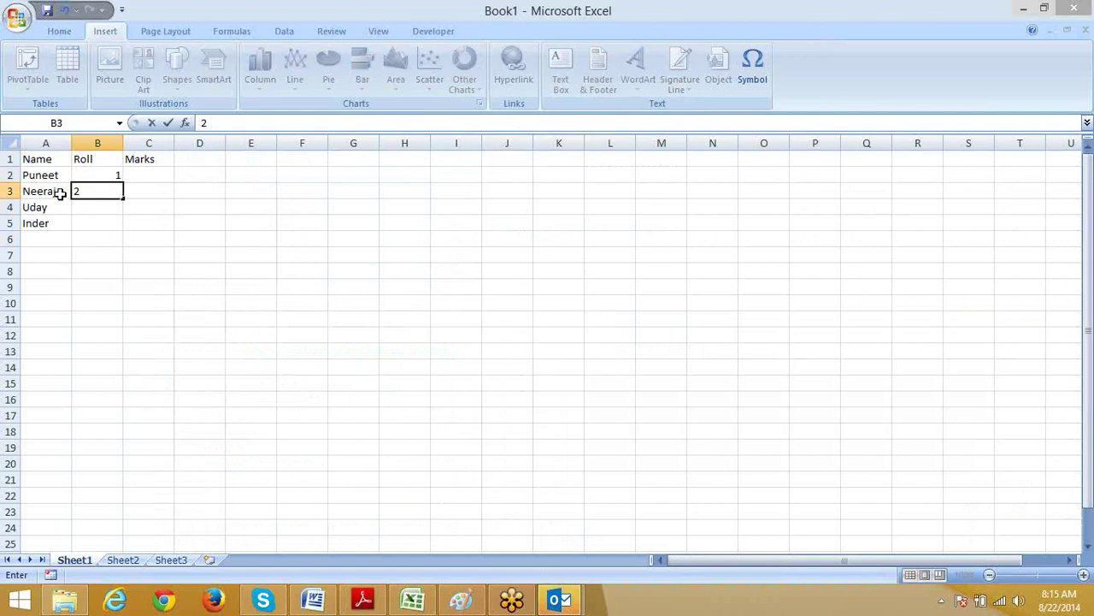
key(BackSpace)
text(=)
key(Up)
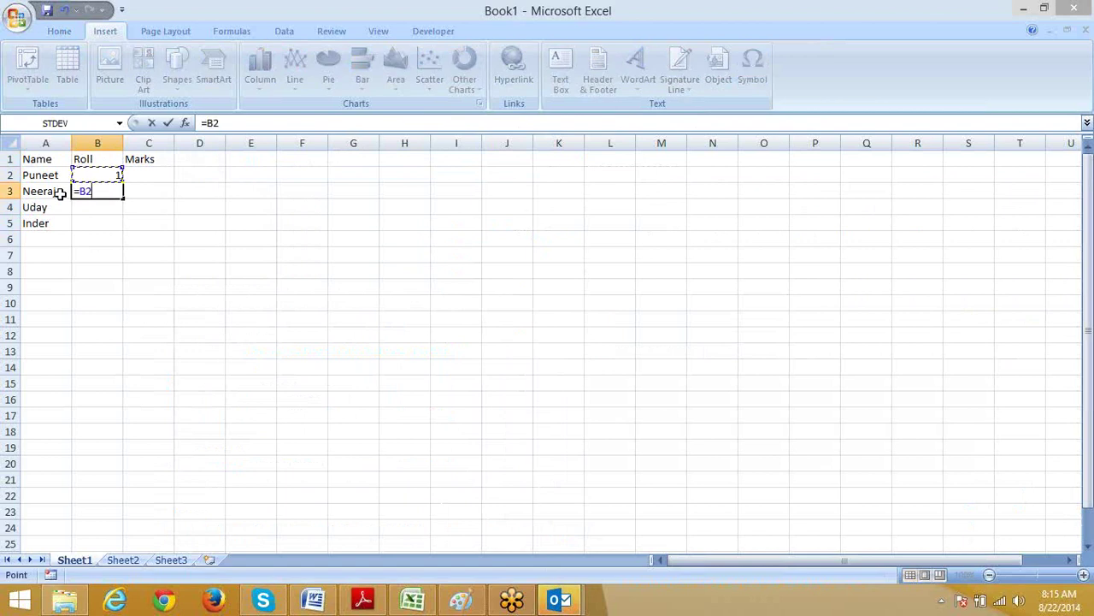
text(+1)
key(Return)
key(Up)
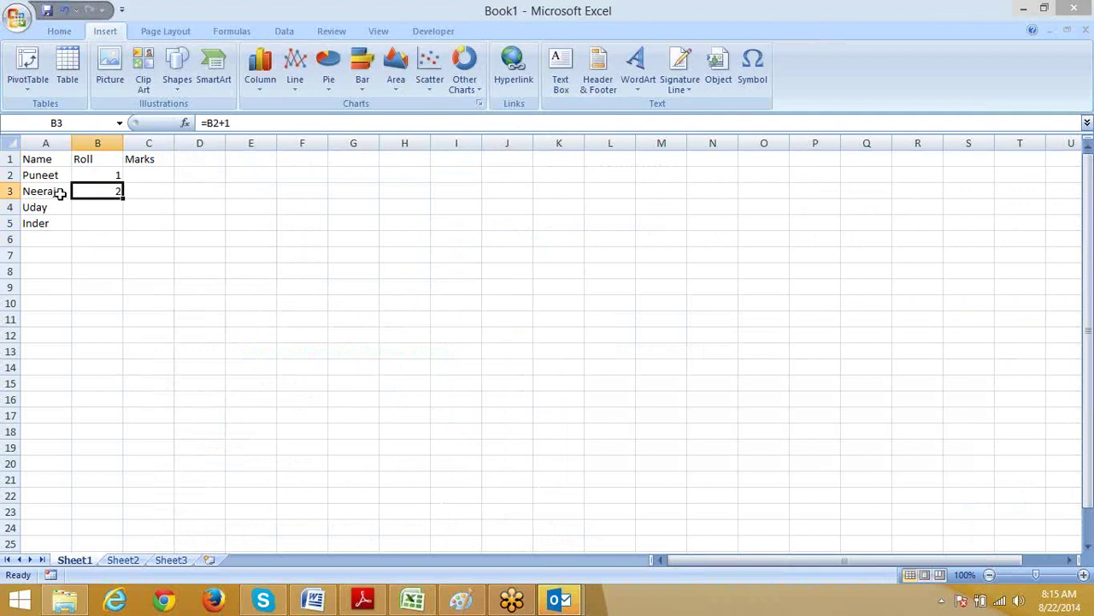
key(shift+Down)
key(shift+Down)
key(ctrl+d)
Fill C2:C5 with random marks from =RANDBETWEEN(10,99)
key(Right)
key(Up)
key(Up)
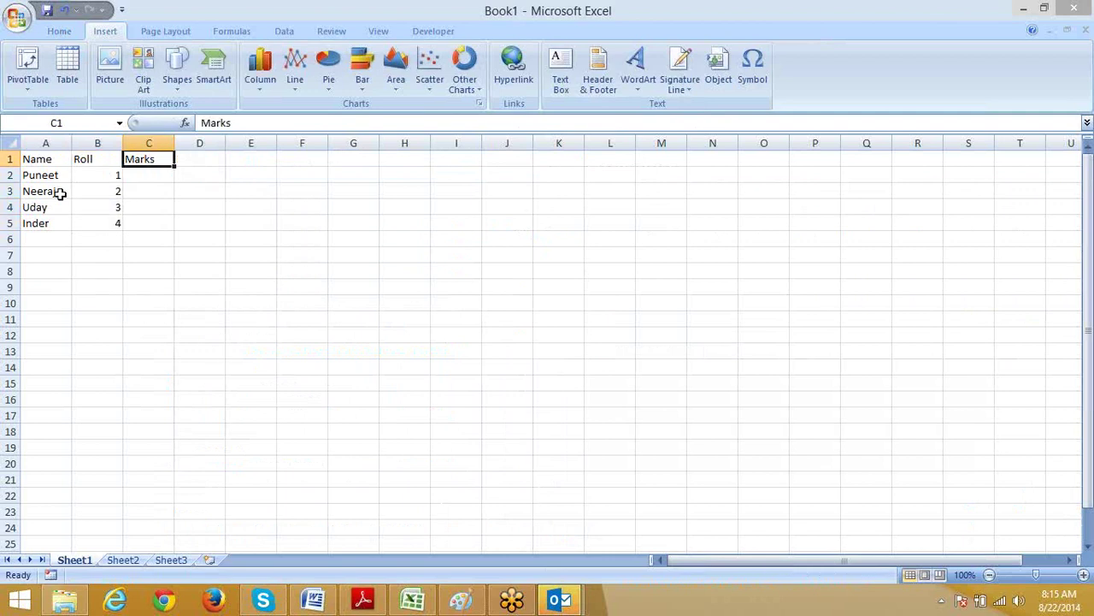
key(Down)
text(=ra)
key(Down)
key(Tab)
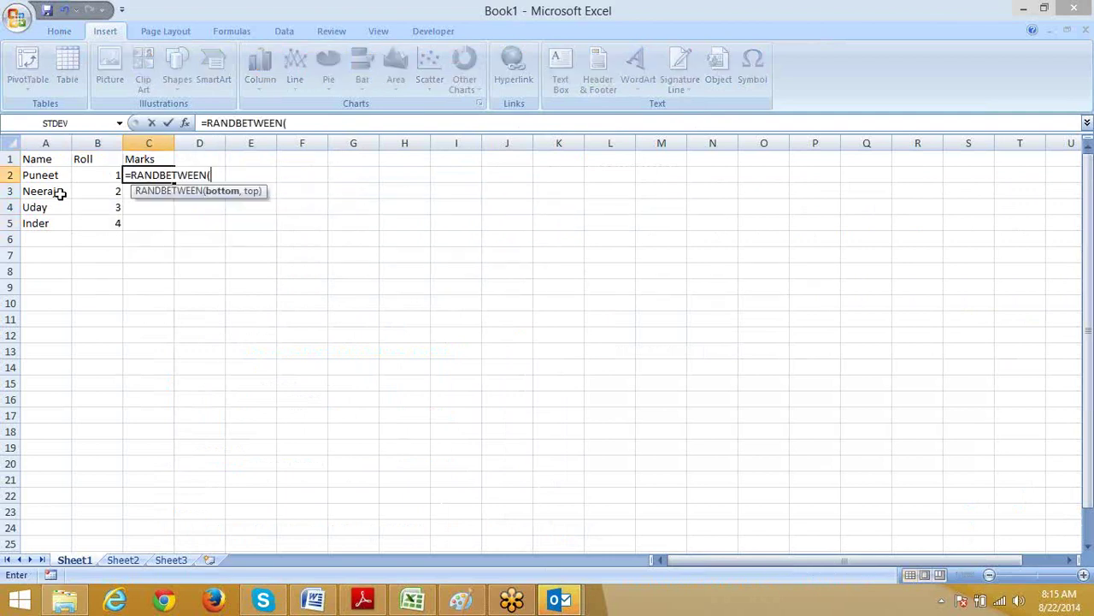
text(10,99)
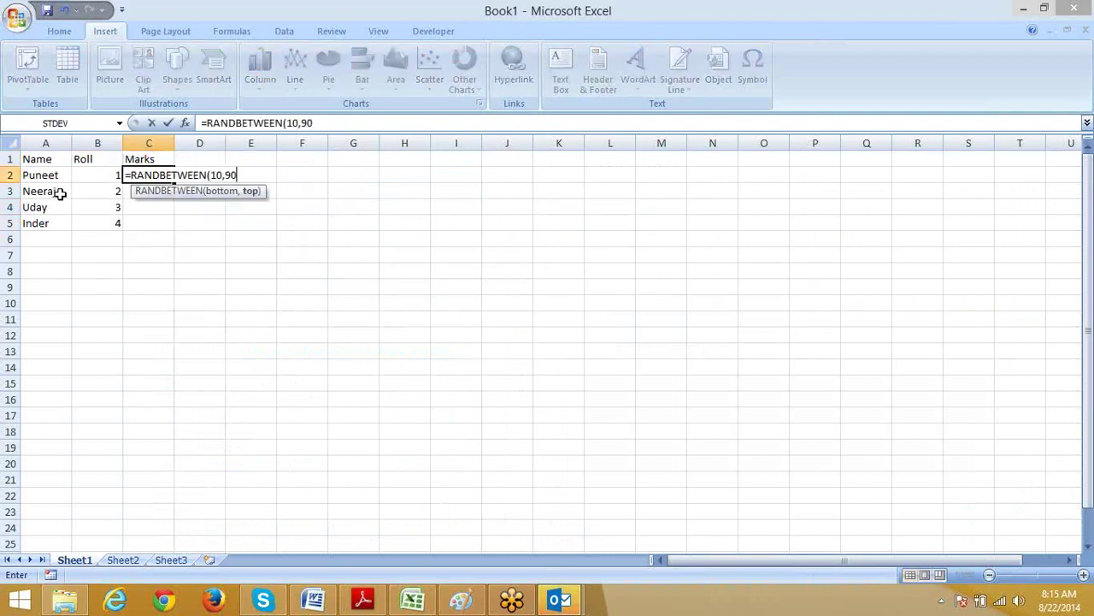
key(Return)
key(Up)
key(shift+Down)
key(shift+Down)
key(shift+Down)
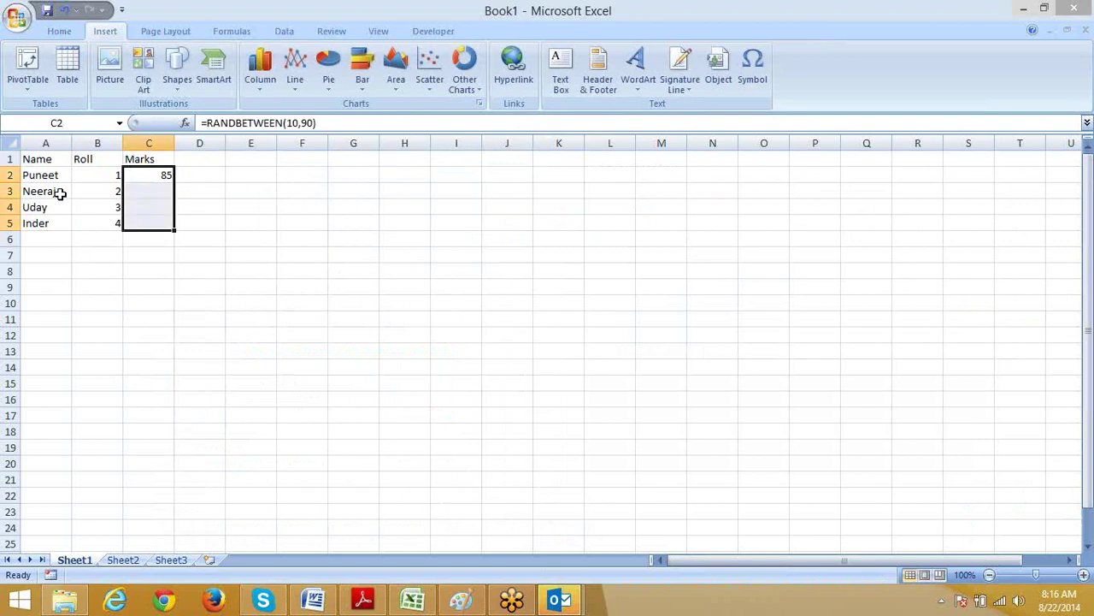
key(ctrl+d)
drag(52, 164, 150, 223)
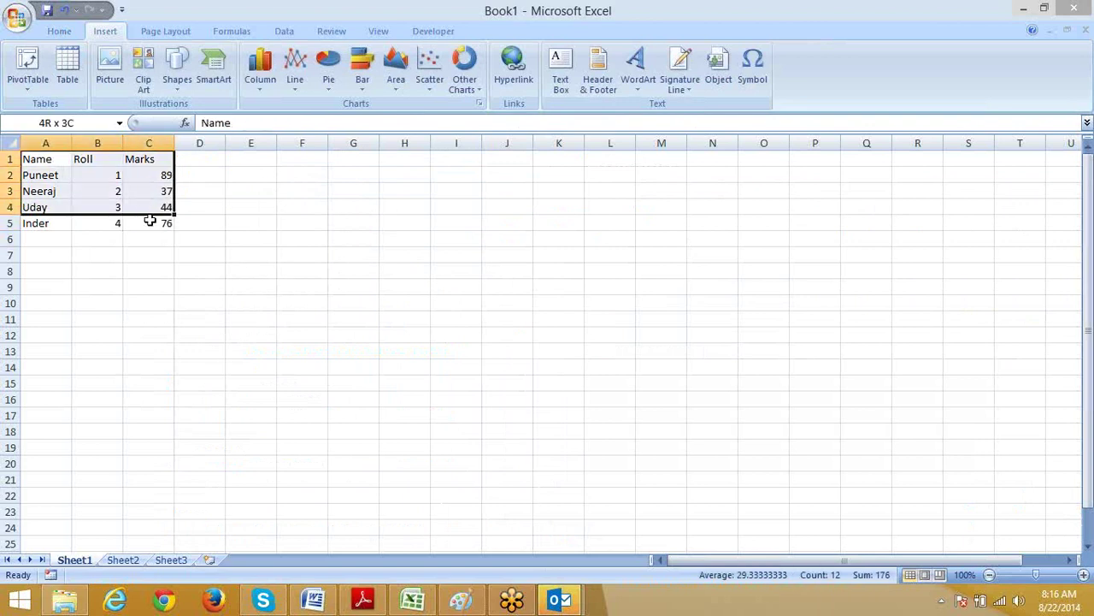
Give the A1:C5 table all borders and a yellow fill
click(59, 31)
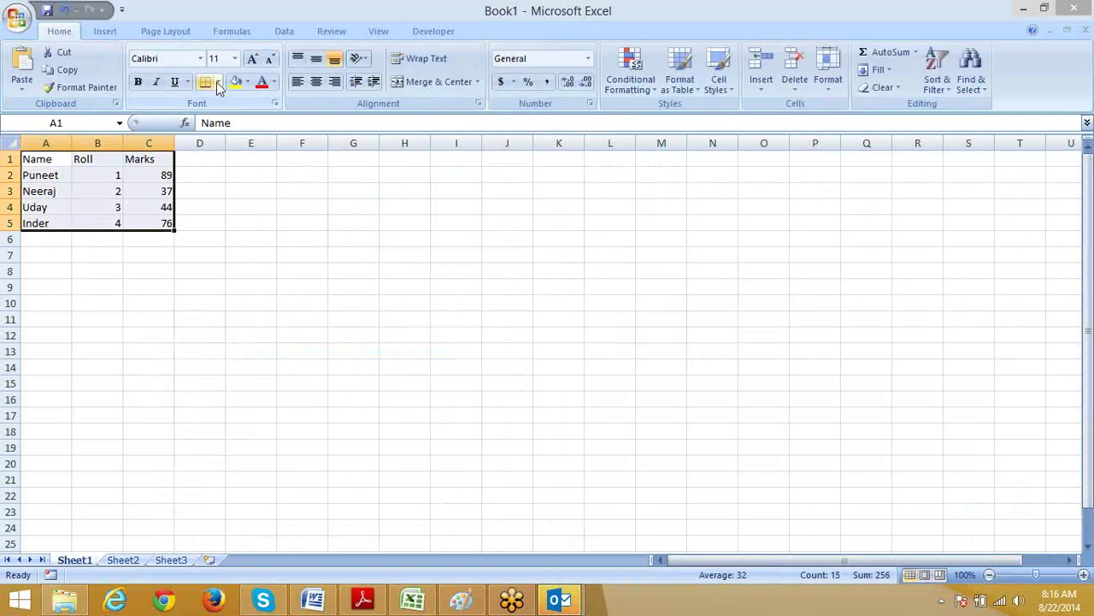
click(218, 81)
click(227, 209)
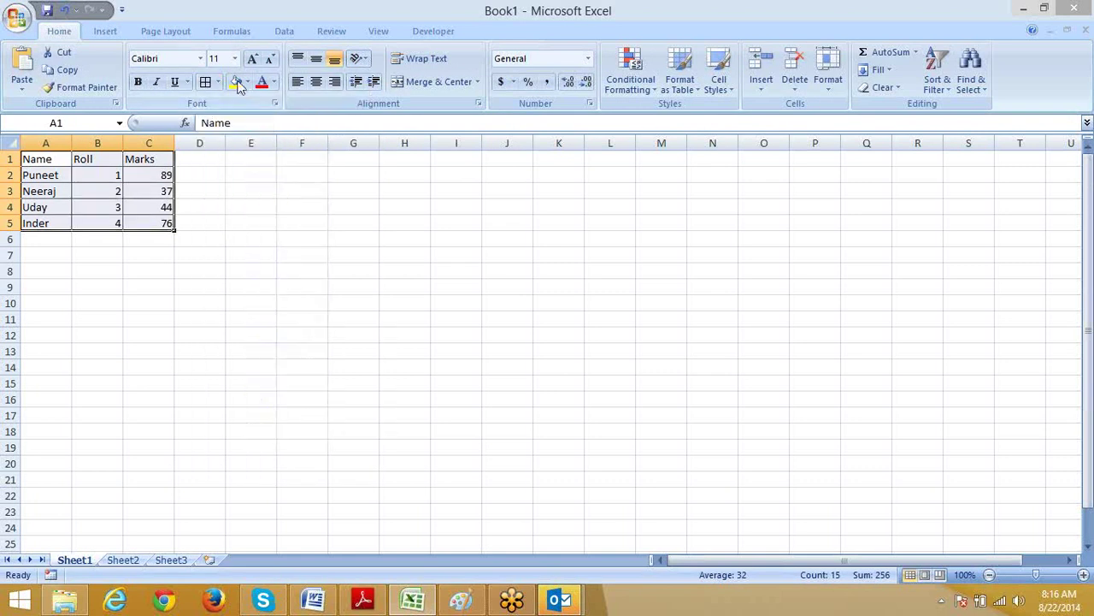
click(236, 83)
Autofit columns A, B and C and copy the table
double_click(71, 142)
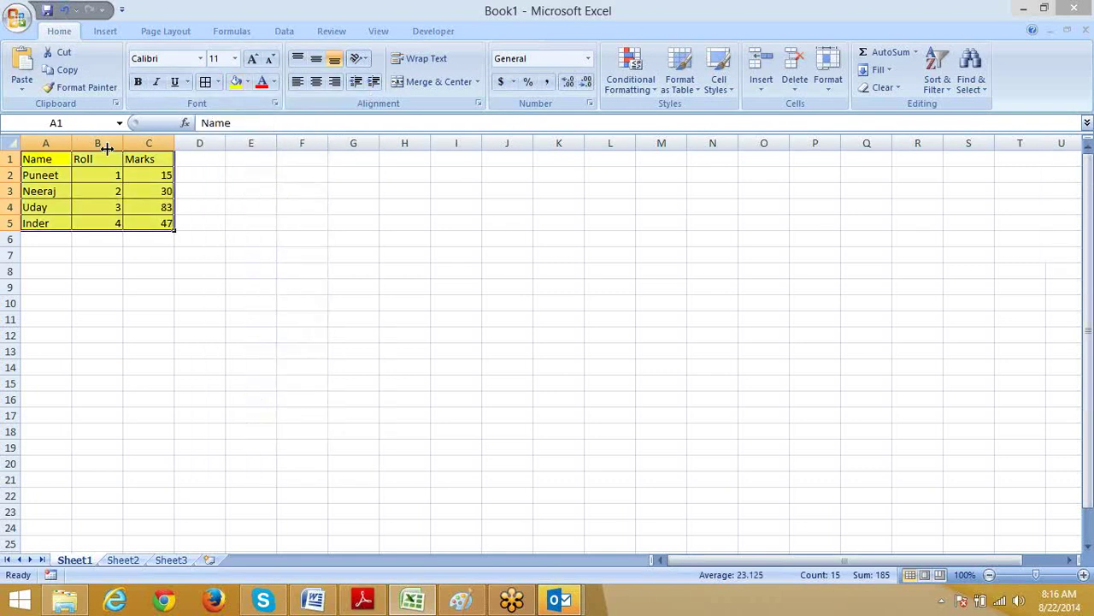
double_click(114, 142)
double_click(139, 142)
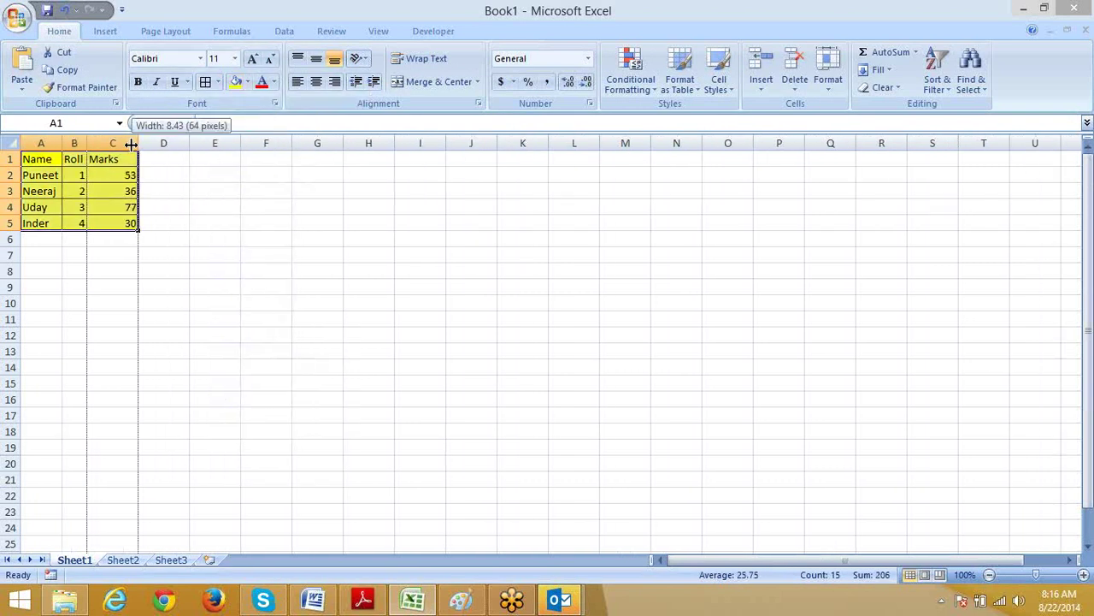
key(ctrl+c)
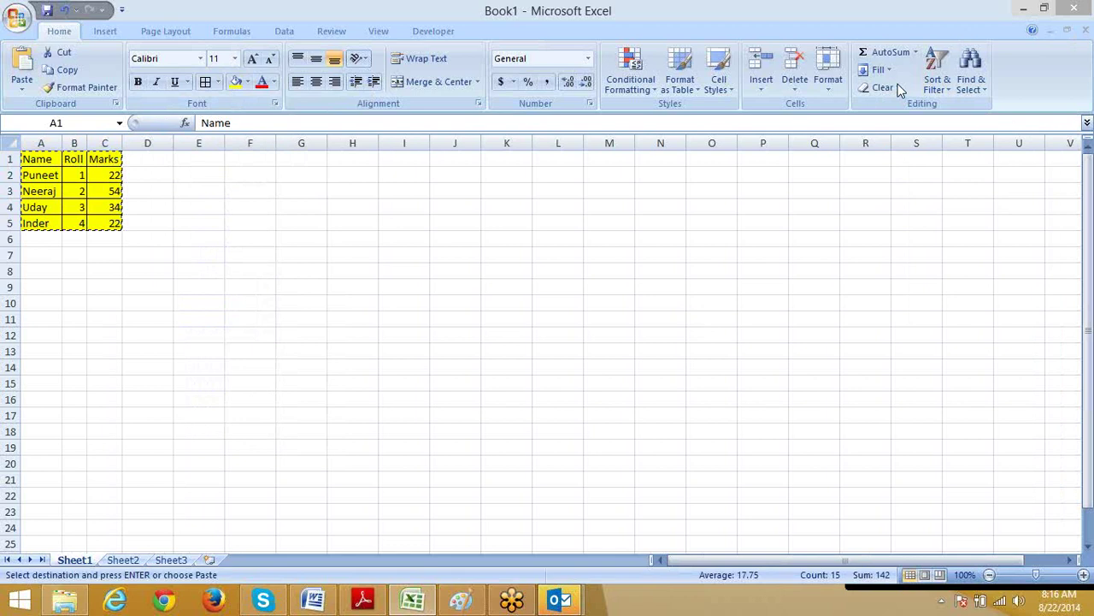
Copy the A1:C5 table again and paste it starting at I1
key(Escape)
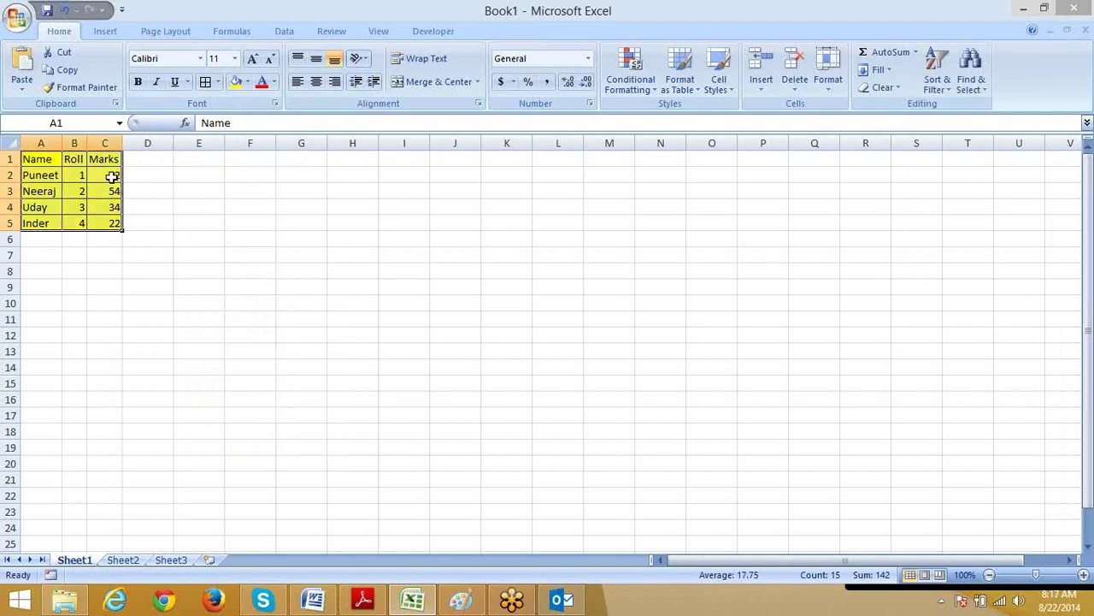
key(ctrl+c)
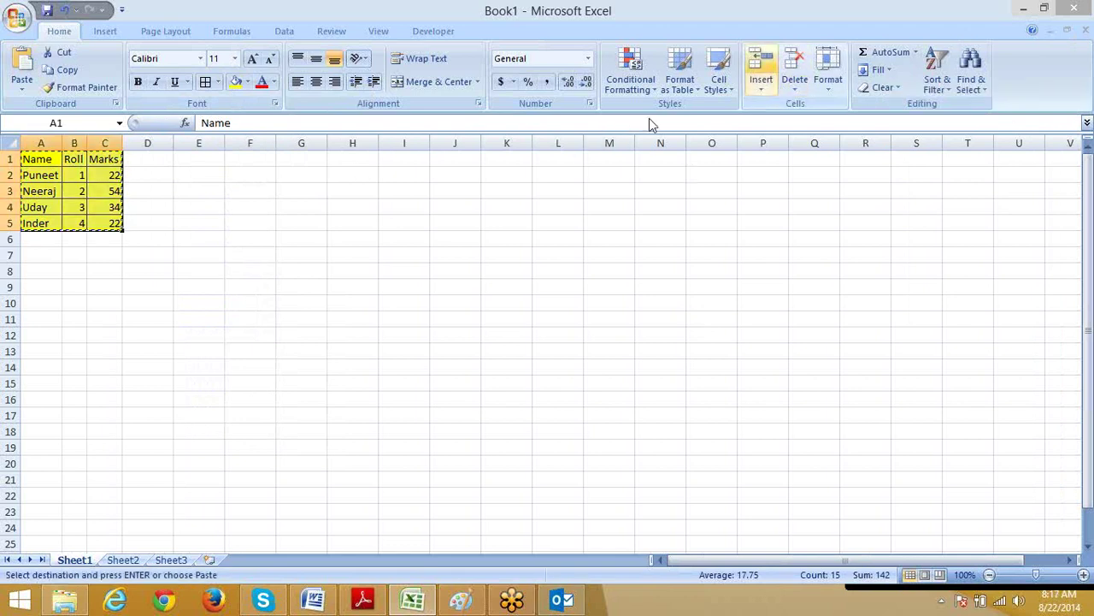
click(422, 162)
key(ctrl+v)
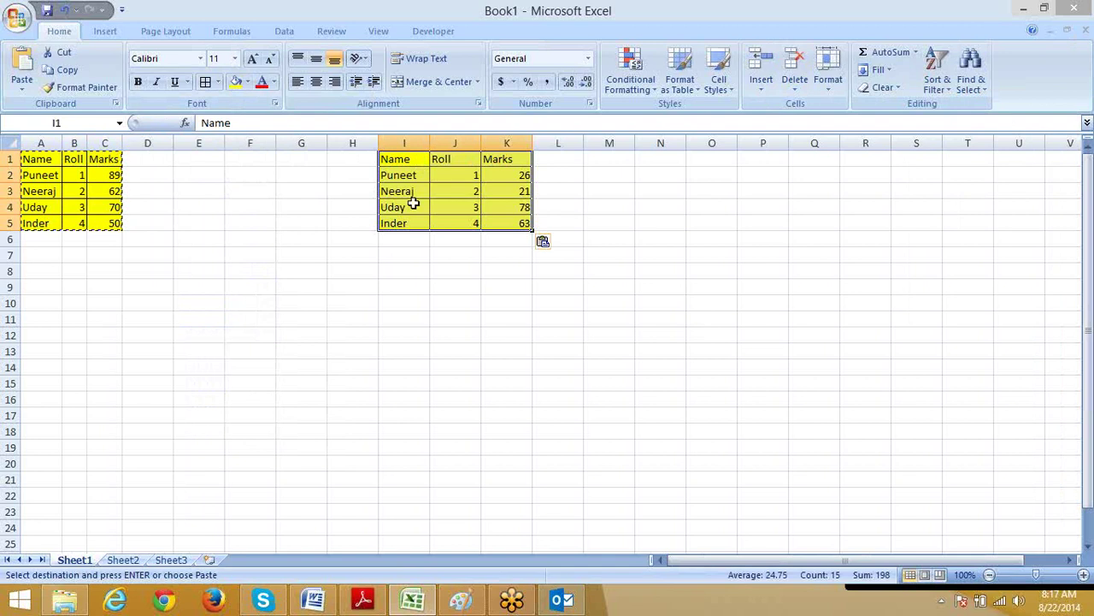
Paste Special the copied table's formulas only into I8
click(407, 265)
right_click(407, 267)
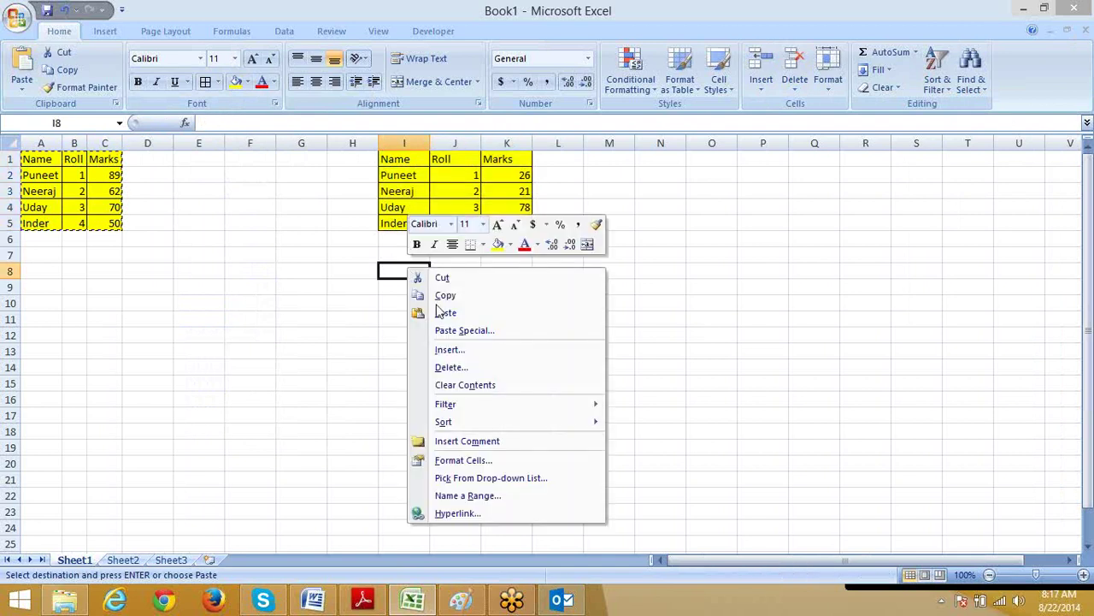
click(465, 331)
click(363, 258)
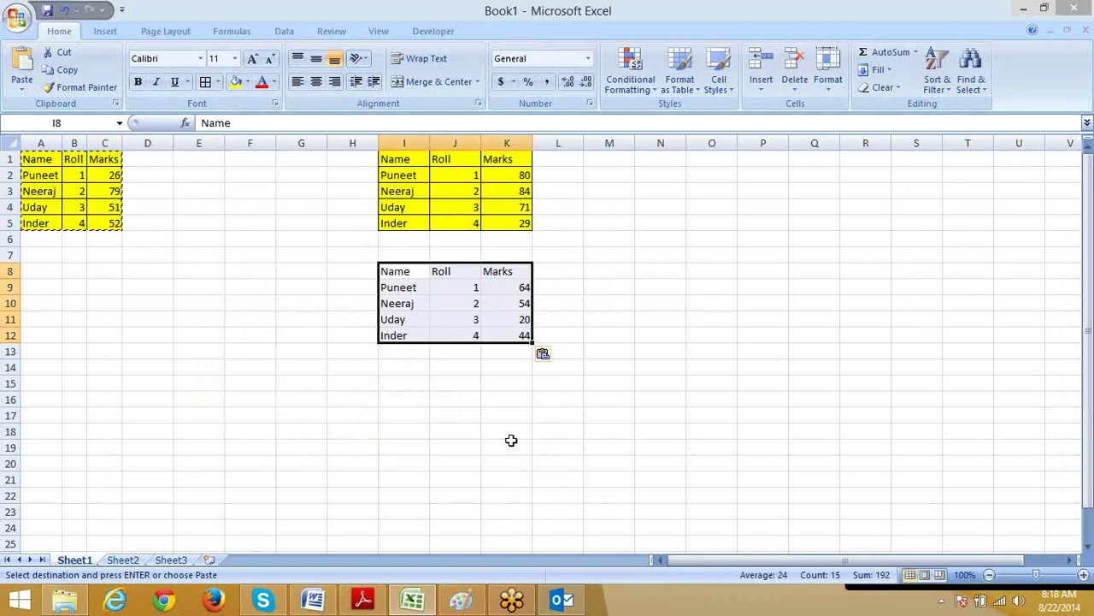
Open Insert cells on I15 by mistake and cancel it
right_click(419, 387)
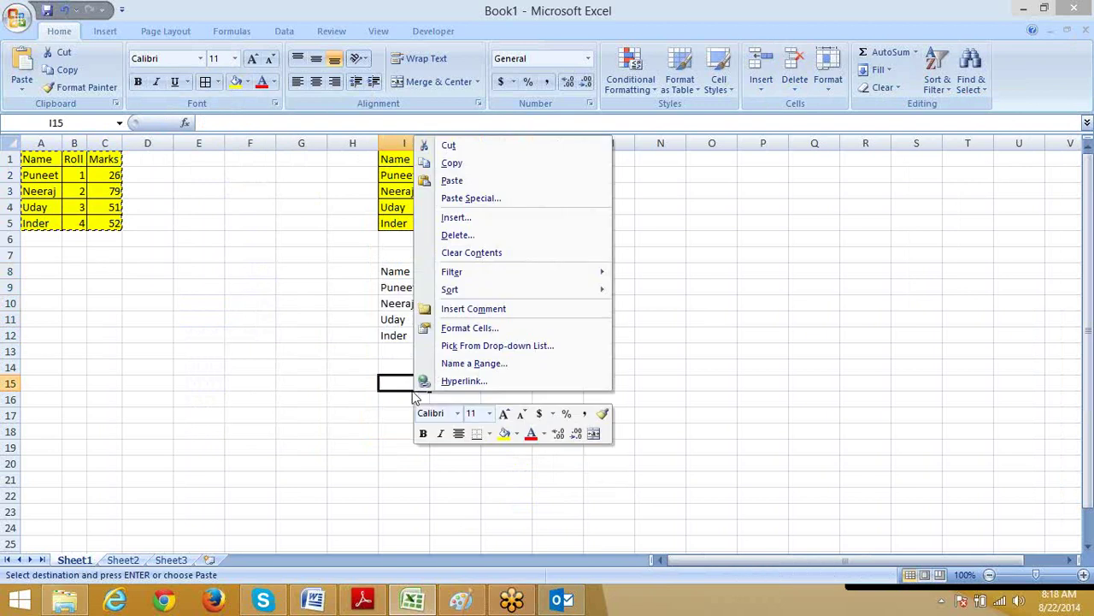
click(456, 217)
click(484, 251)
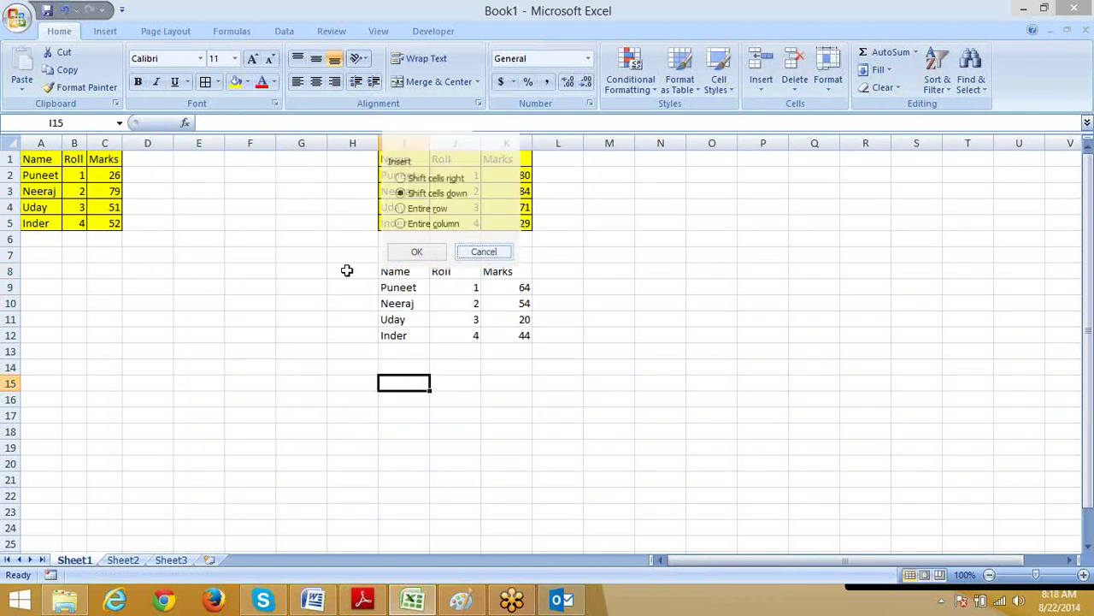
Copy A1:C5 and Paste Special its values only into I14
drag(40, 159, 96, 218)
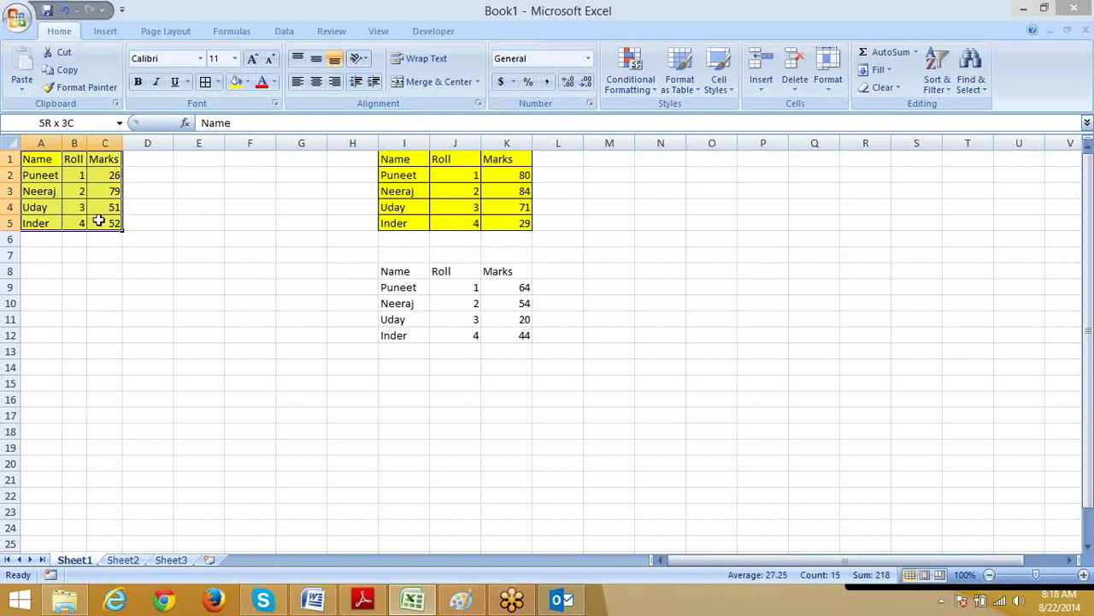
key(ctrl+c)
right_click(394, 372)
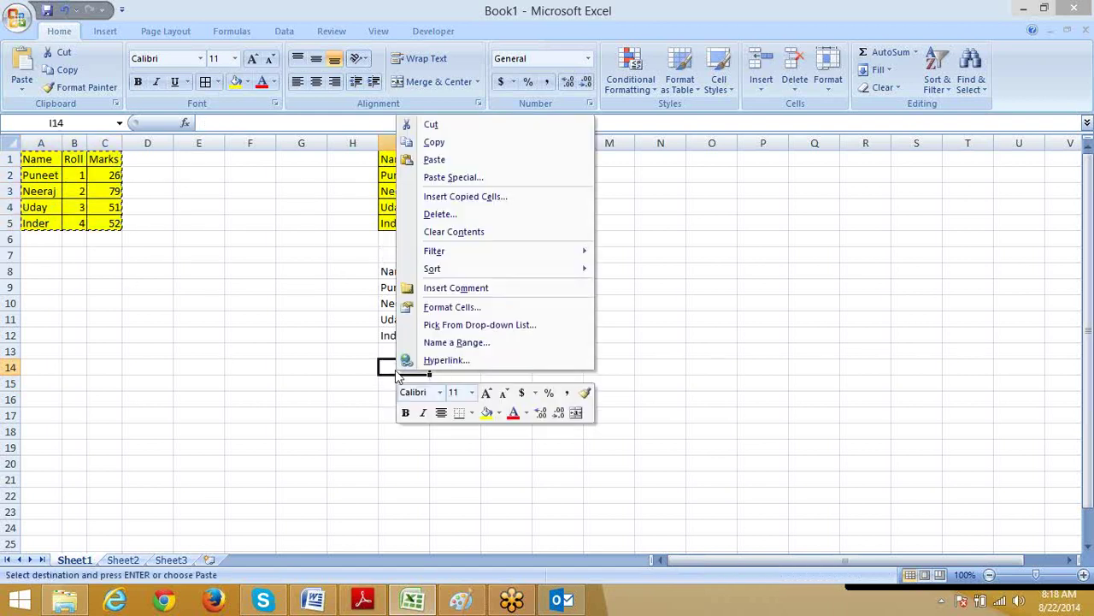
click(454, 178)
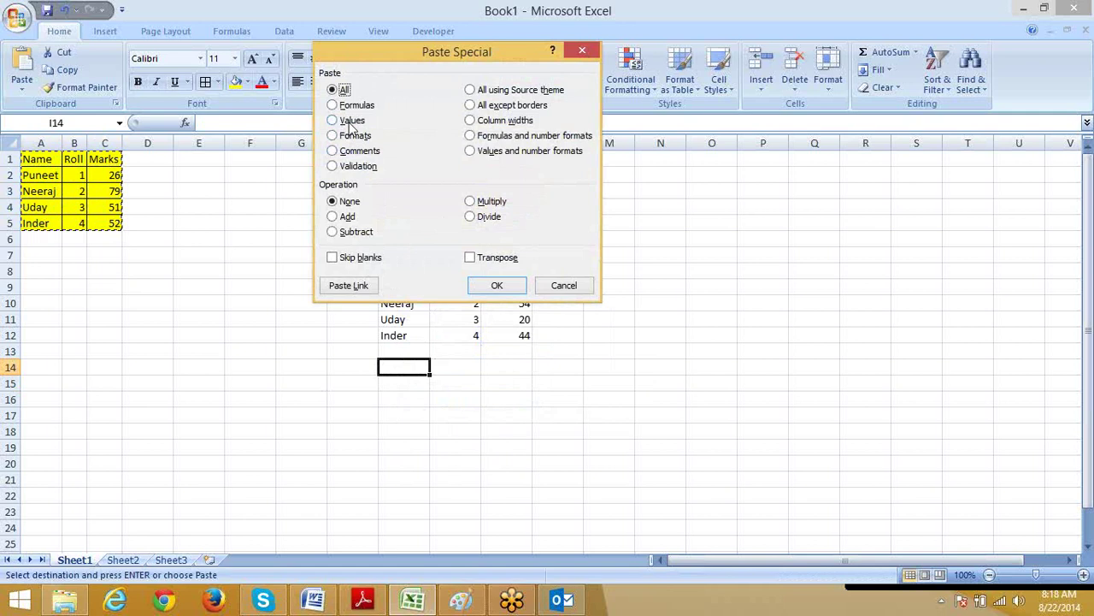
click(351, 122)
click(497, 285)
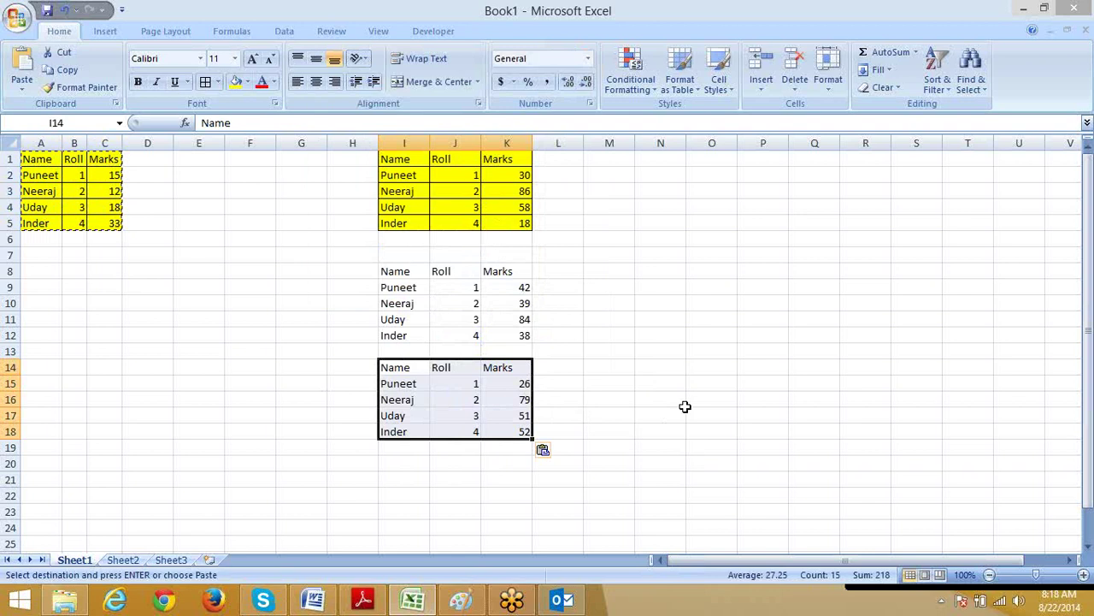
click(413, 288)
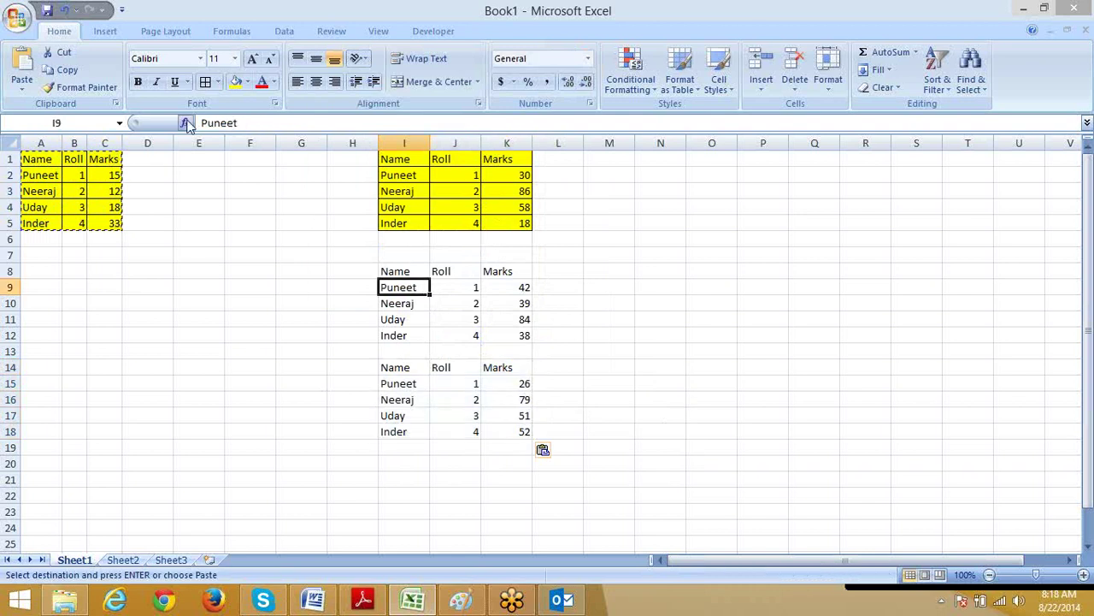
Compare the Roll and Marks formulas in J9:K12 with the pasted values in I14:K18
click(452, 288)
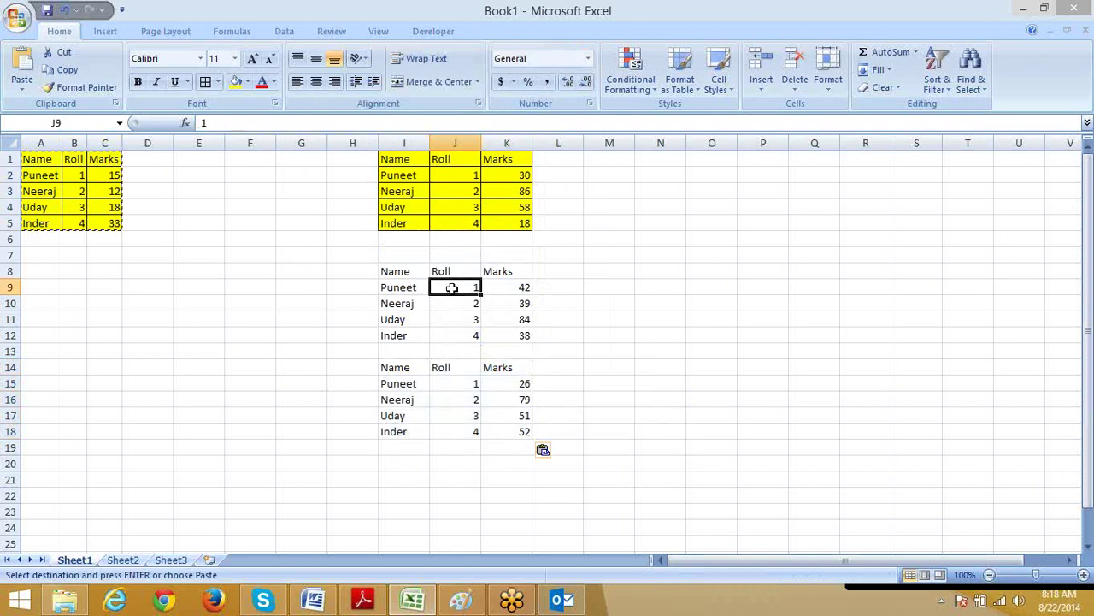
click(445, 303)
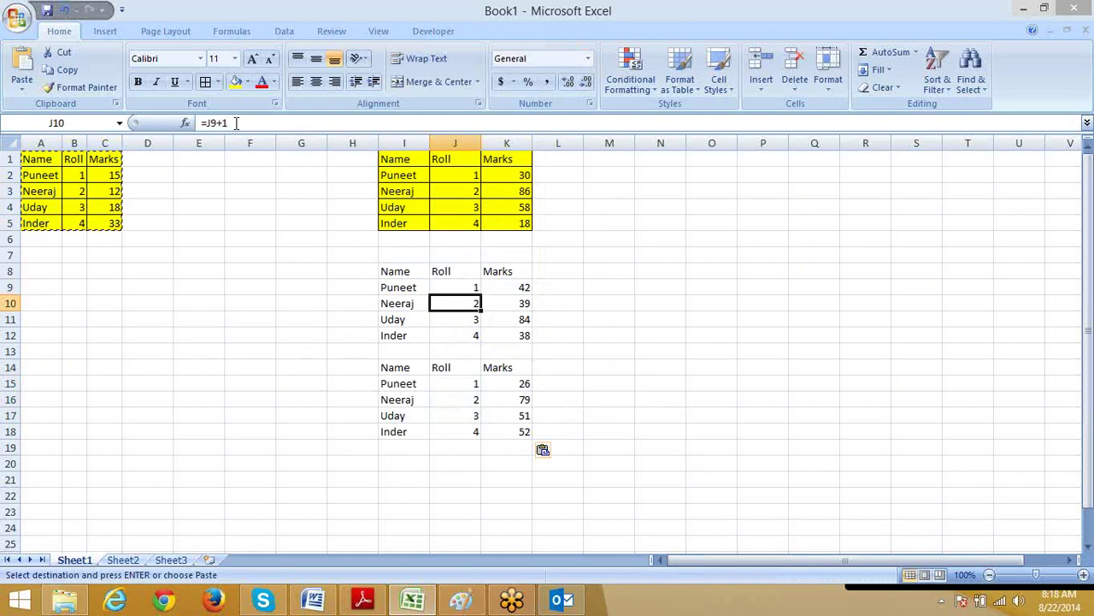
click(524, 299)
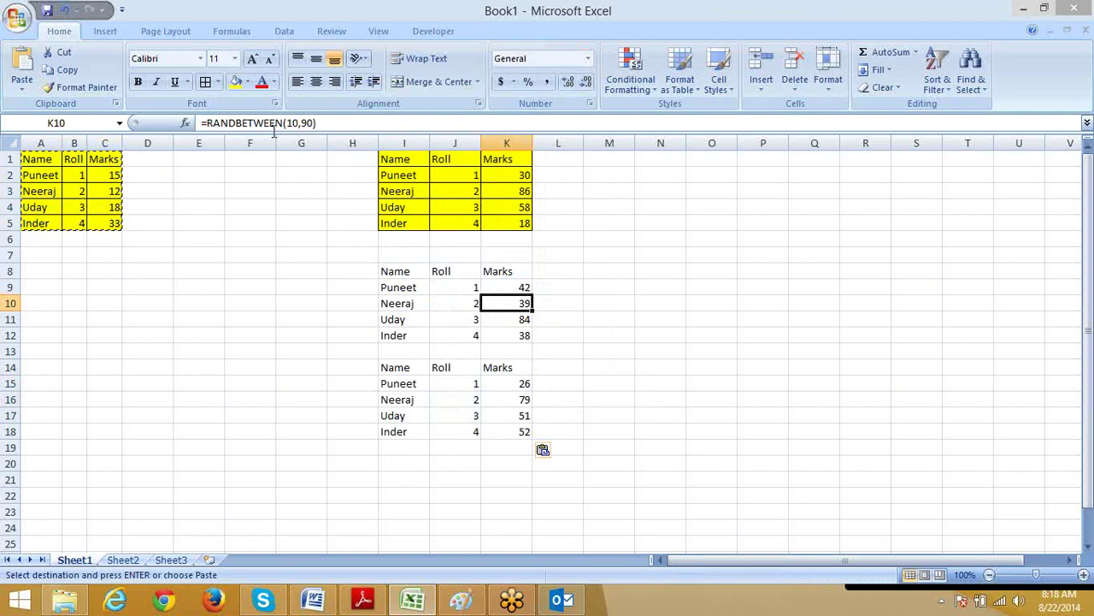
click(511, 415)
click(462, 431)
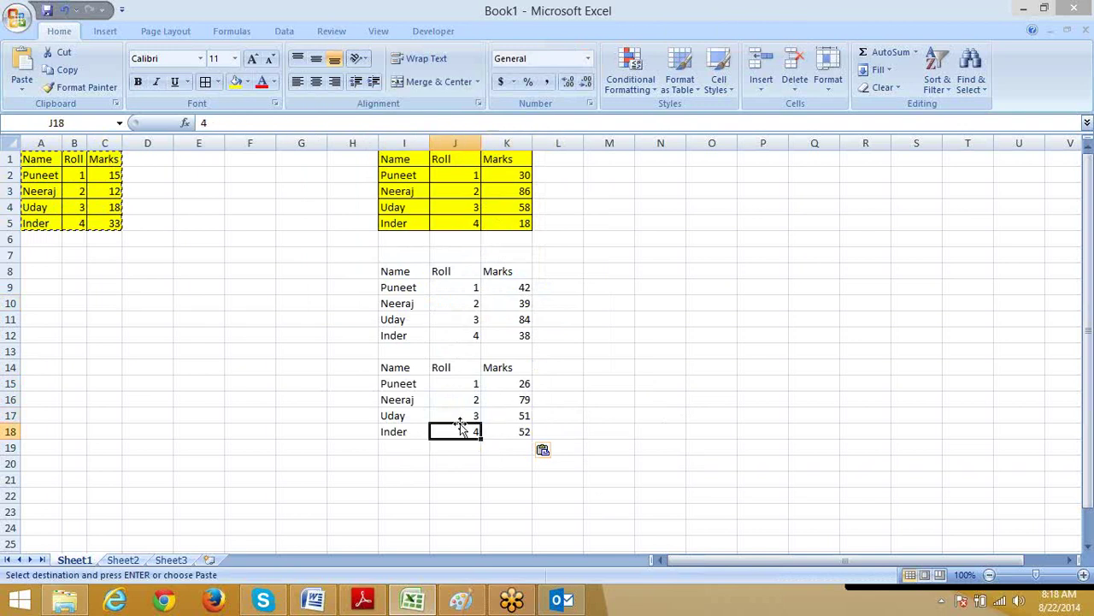
click(471, 415)
click(500, 383)
click(524, 319)
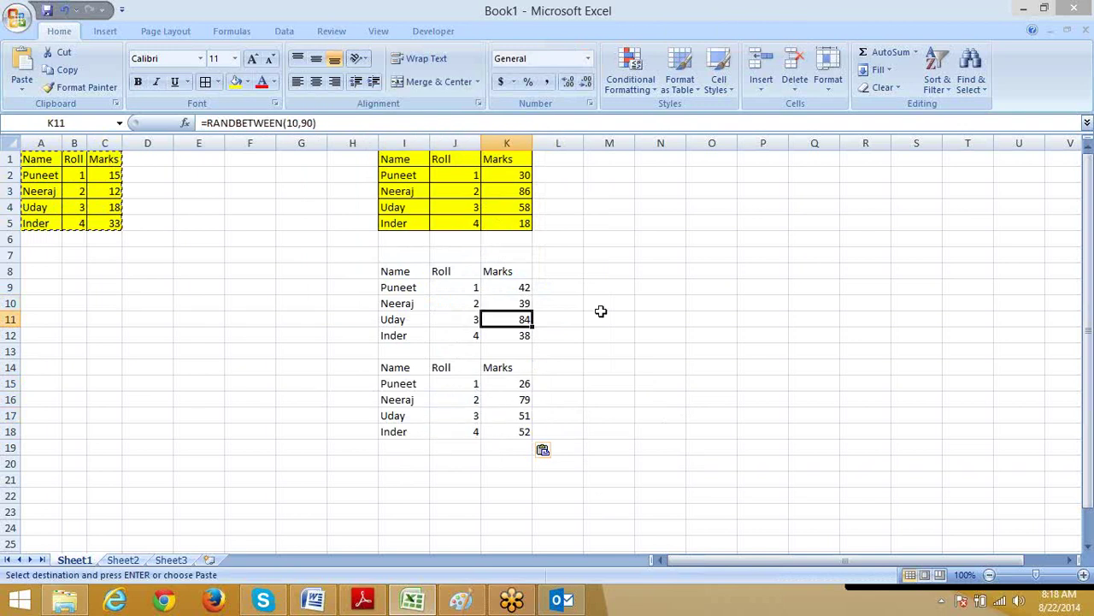
key(Up)
key(Up)
key(Down)
key(Down)
key(Down)
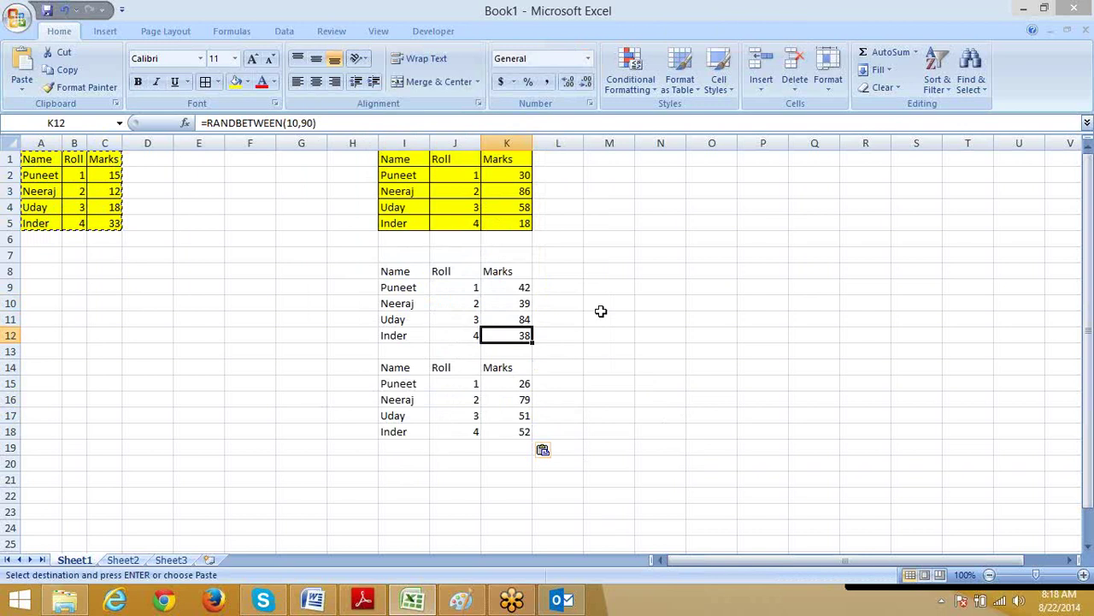
key(Up)
key(Up)
key(Up)
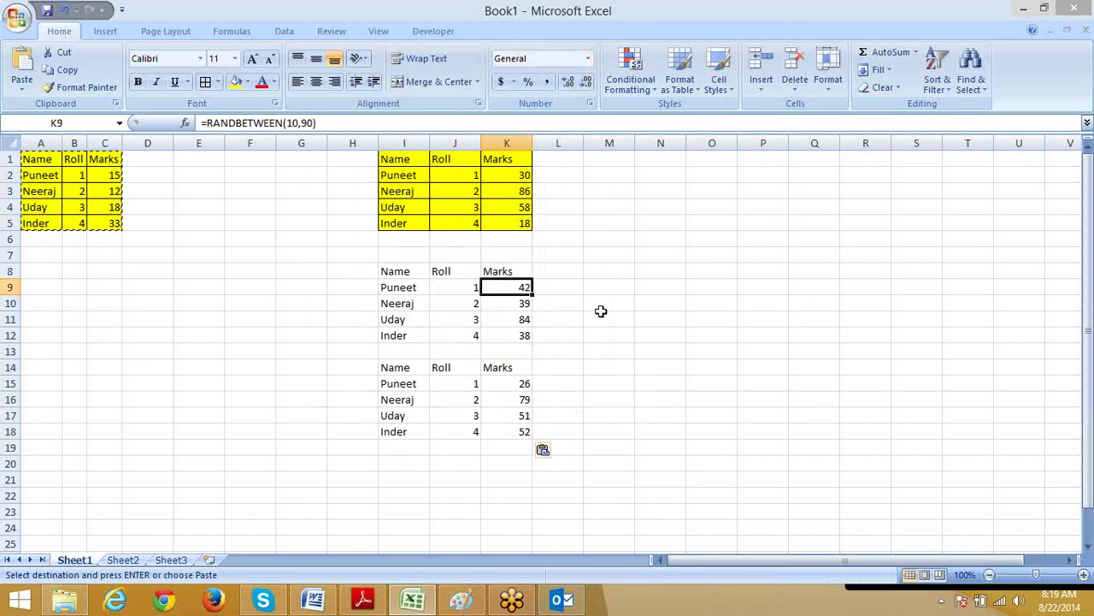
key(Down)
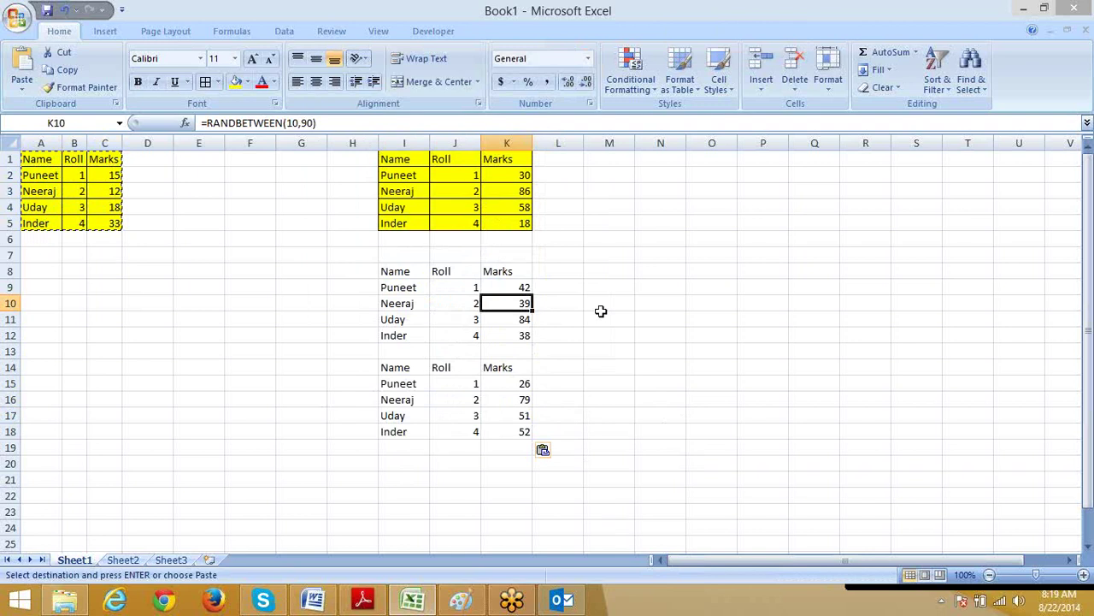
Edit an empty cell beside the tables to force a recalculation
key(Up)
key(Up)
key(Up)
key(Right)
key(Right)
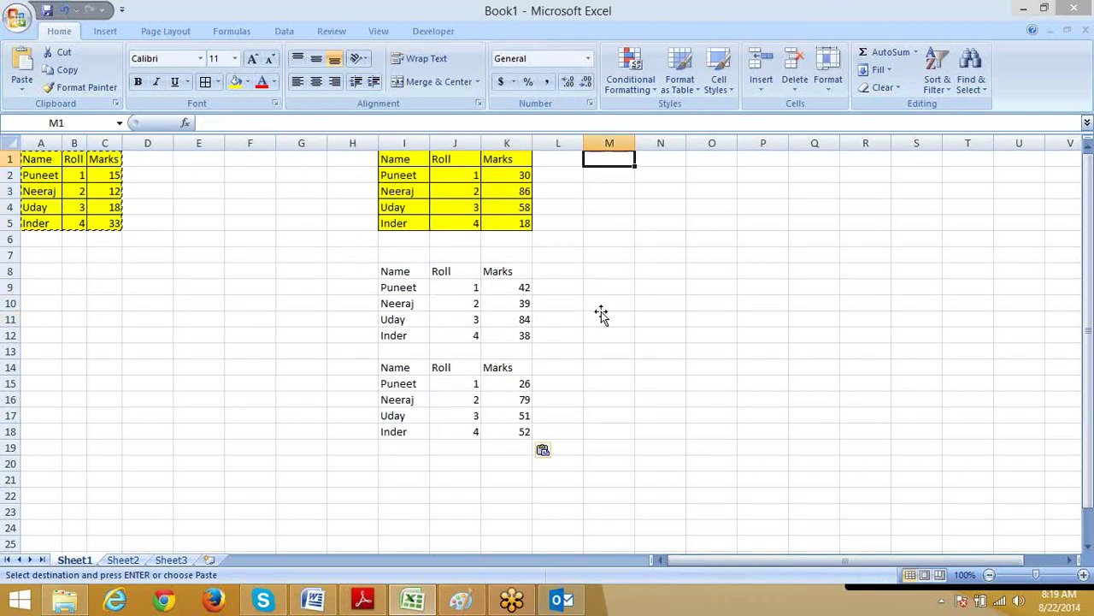
click(574, 317)
click(628, 363)
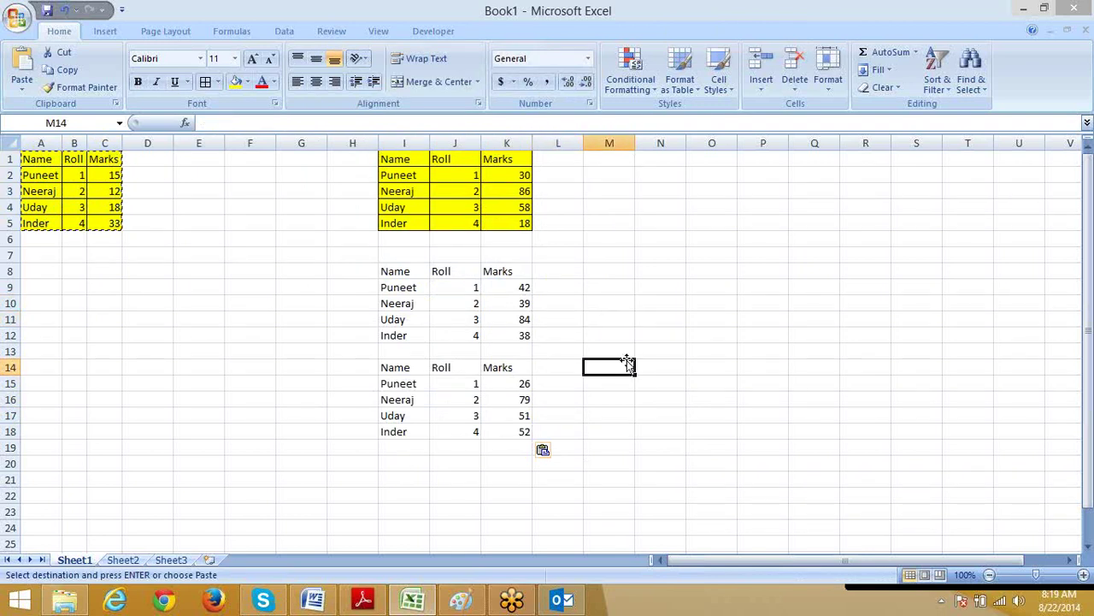
click(527, 304)
double_click(570, 303)
Recalculate the marks and make a first copy of K9:K12
key(Return)
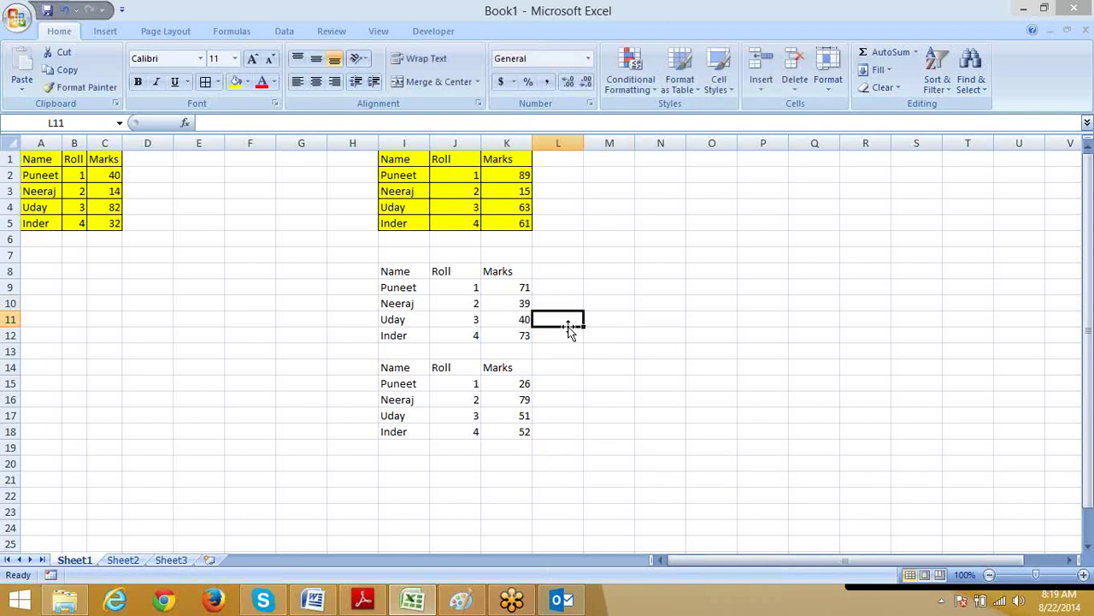
drag(525, 285, 528, 342)
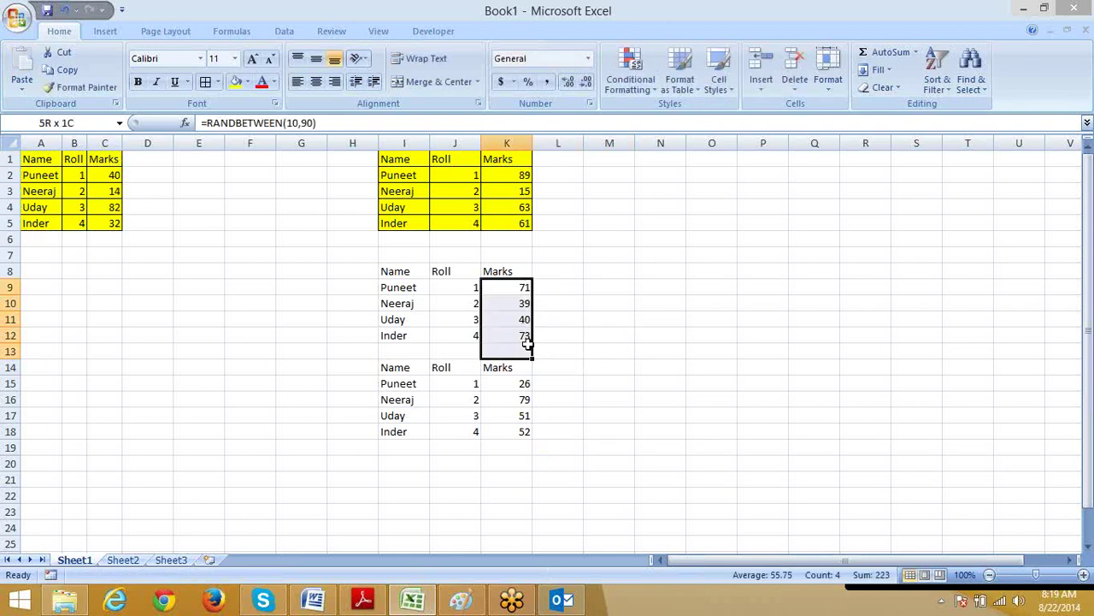
drag(527, 342, 528, 342)
click(571, 347)
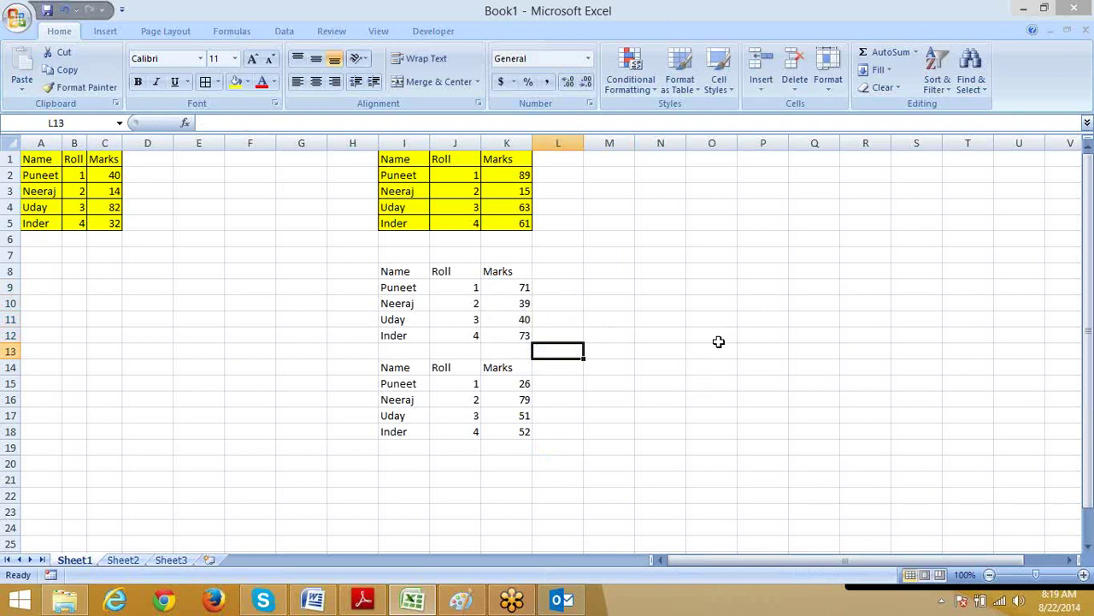
drag(521, 332, 519, 291)
key(ctrl+c)
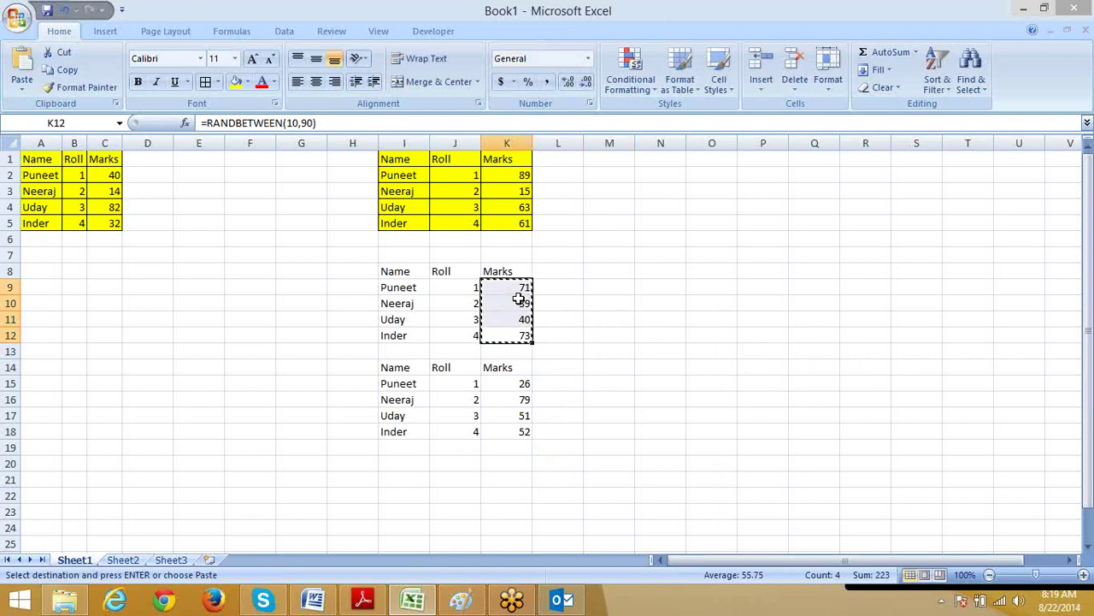
right_click(519, 300)
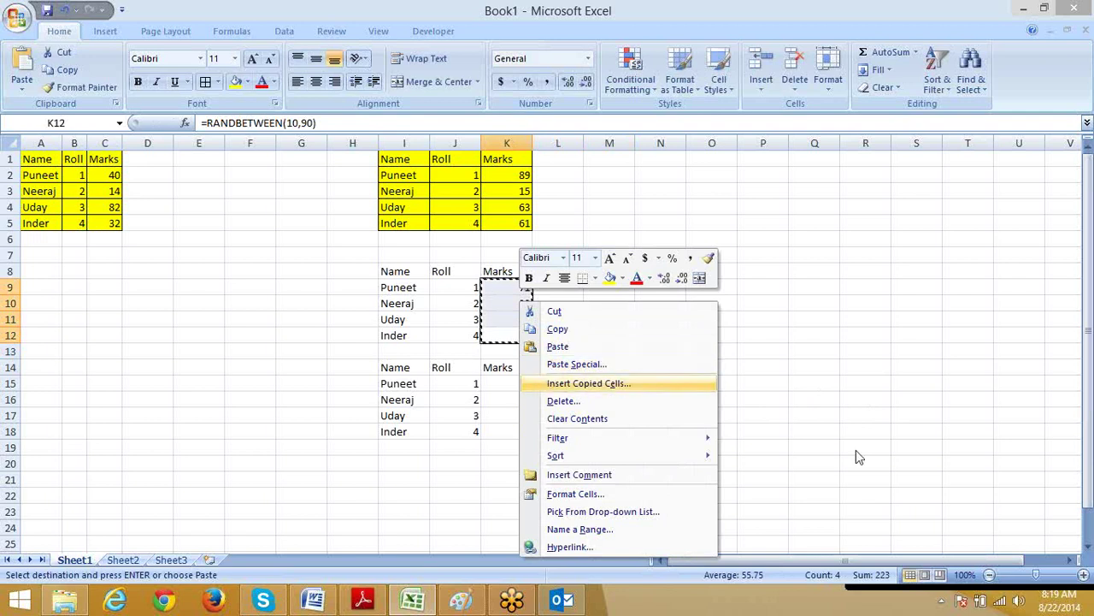
click(892, 390)
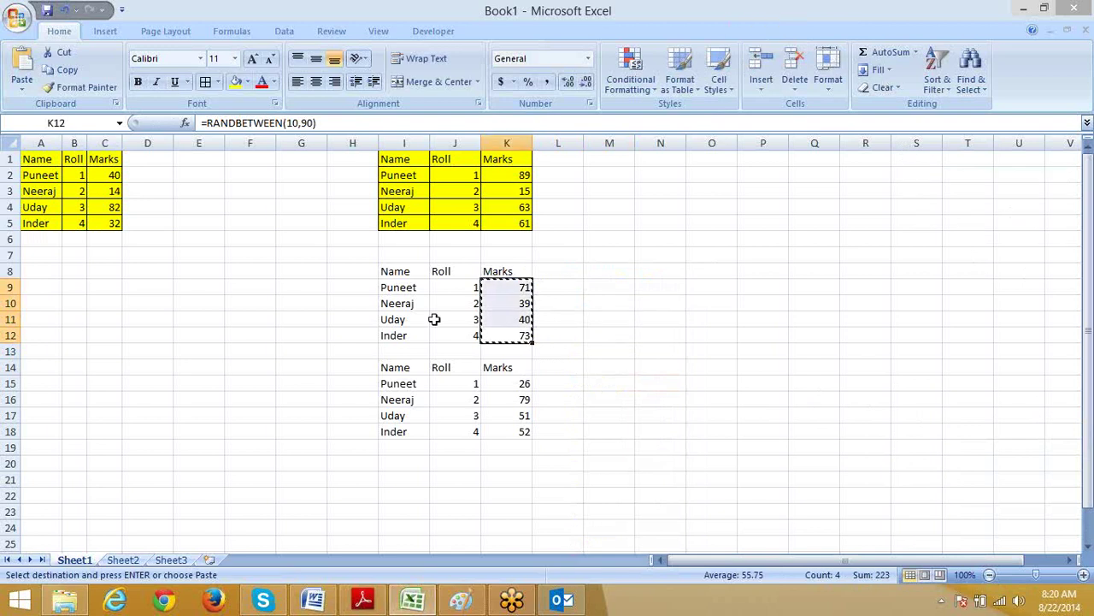
Cancel that copy, then reselect and copy the marks 71, 39, 40, 73 in K9:K12
click(518, 384)
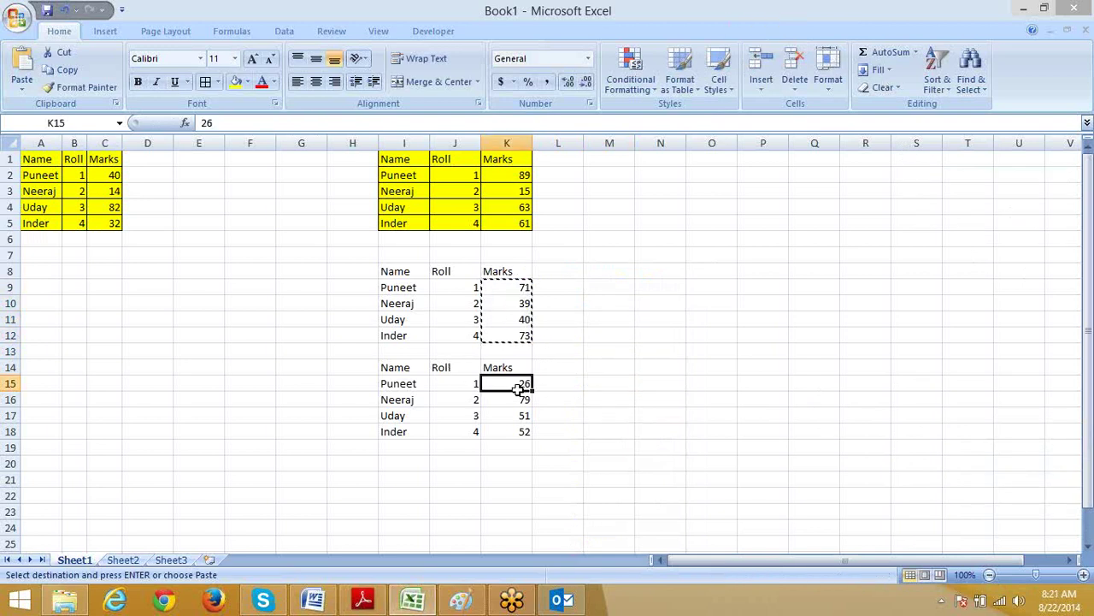
drag(517, 384, 523, 436)
key(Escape)
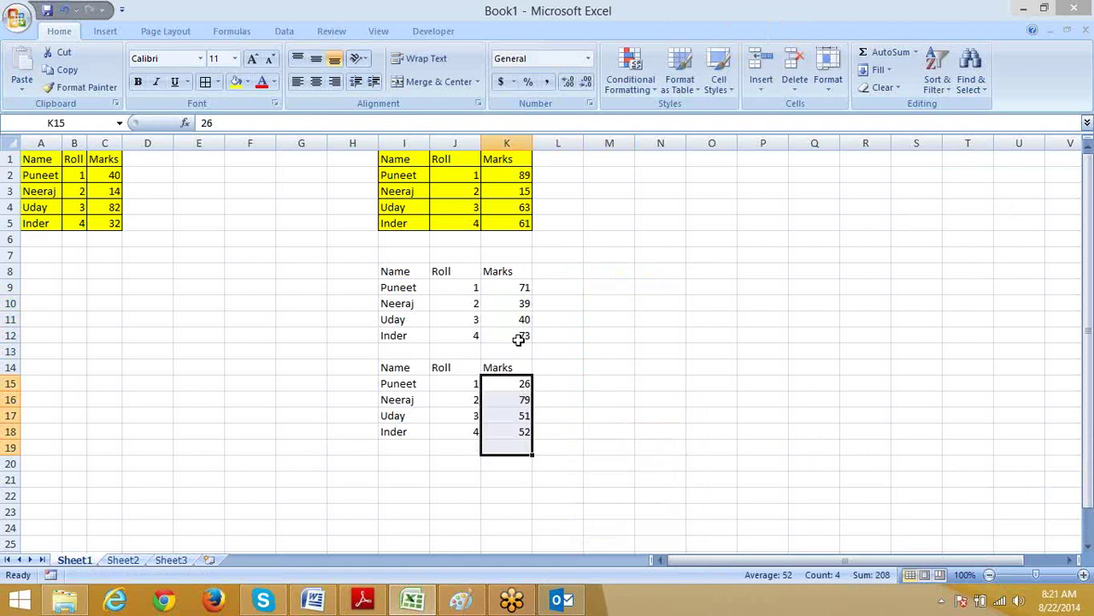
click(520, 336)
click(522, 306)
click(524, 276)
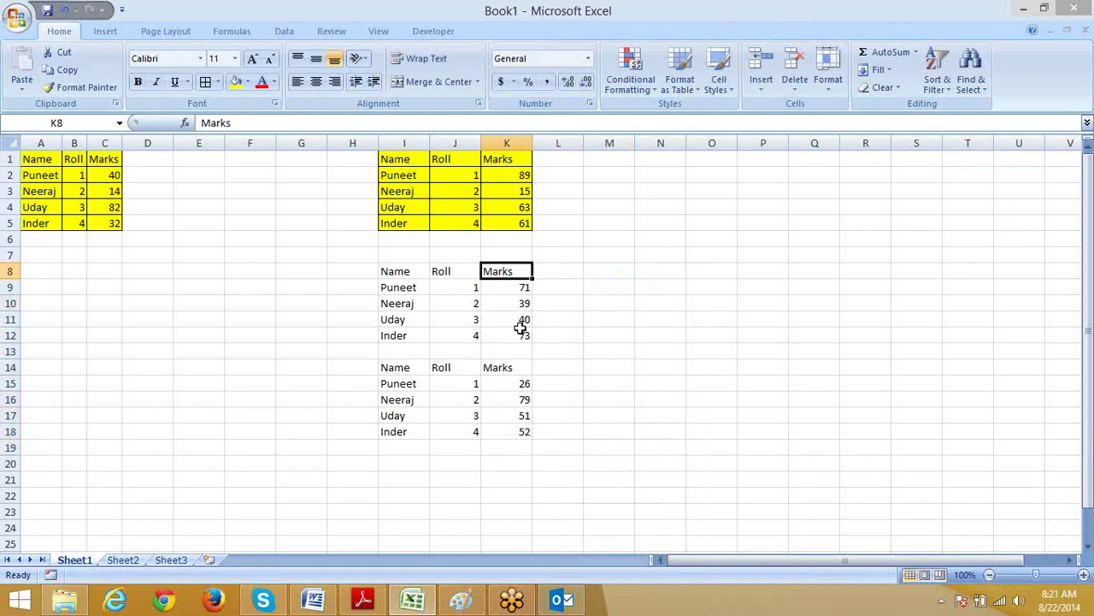
drag(522, 336, 526, 291)
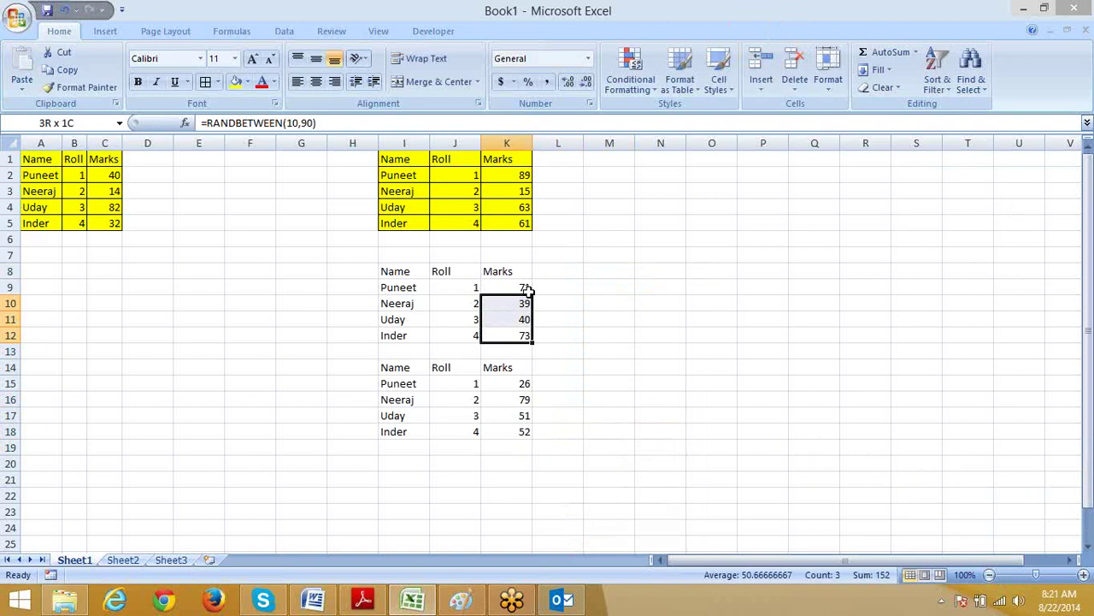
key(ctrl+c)
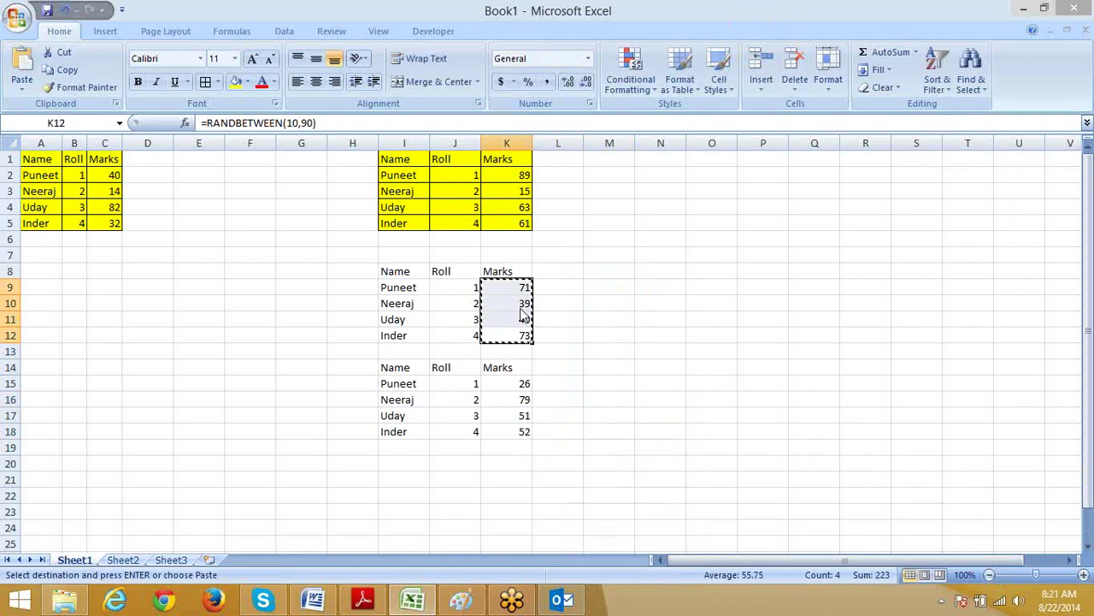
Paste Special values only over K9:K12, fixing the marks at 71, 39, 40 and 73
right_click(524, 309)
click(563, 372)
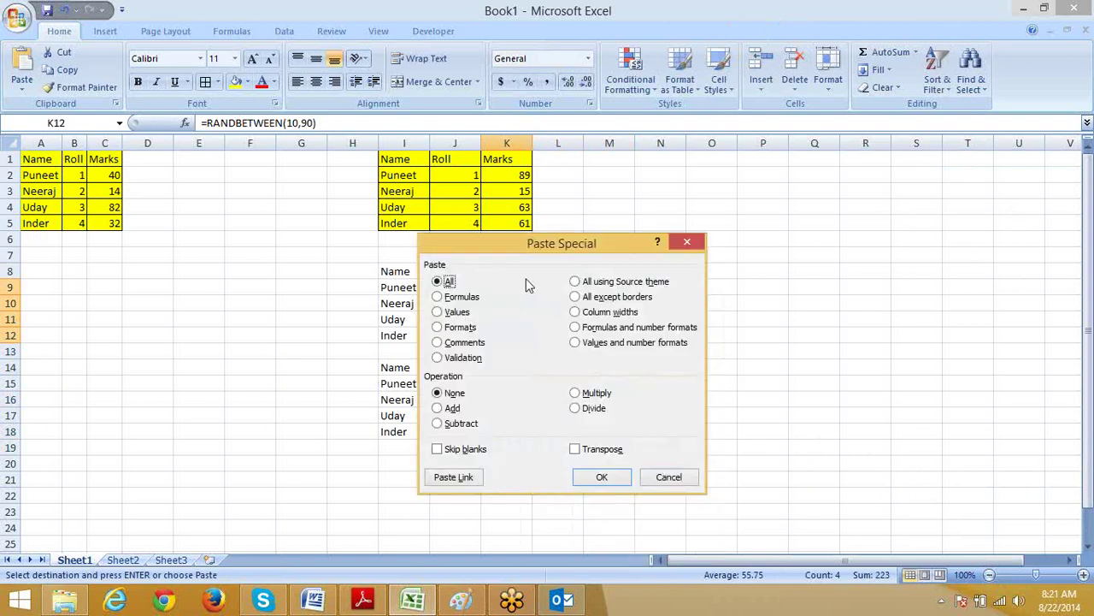
drag(523, 253, 741, 186)
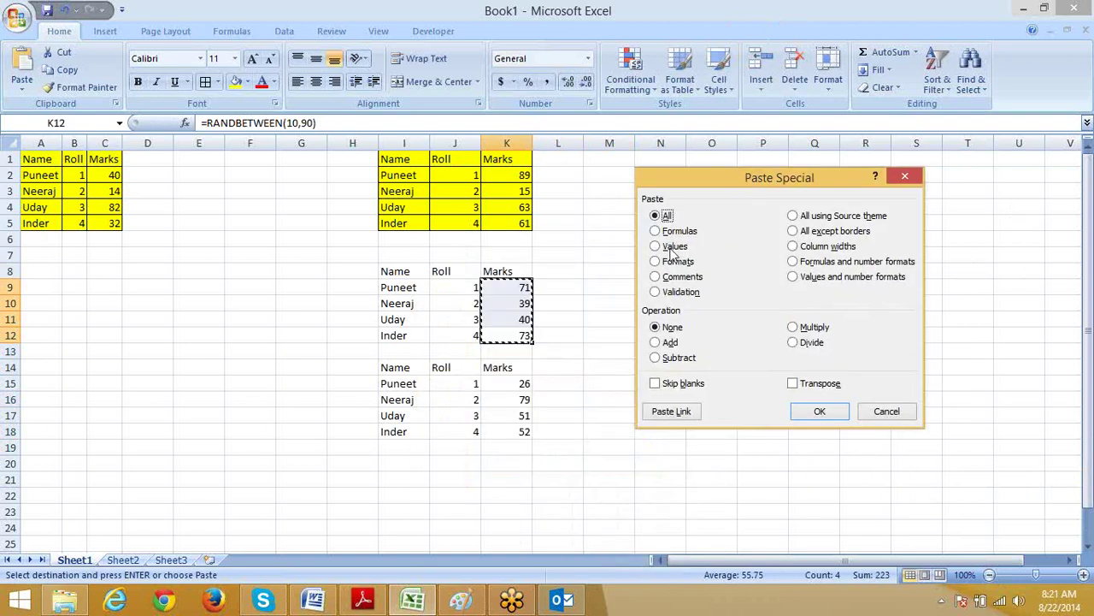
click(674, 247)
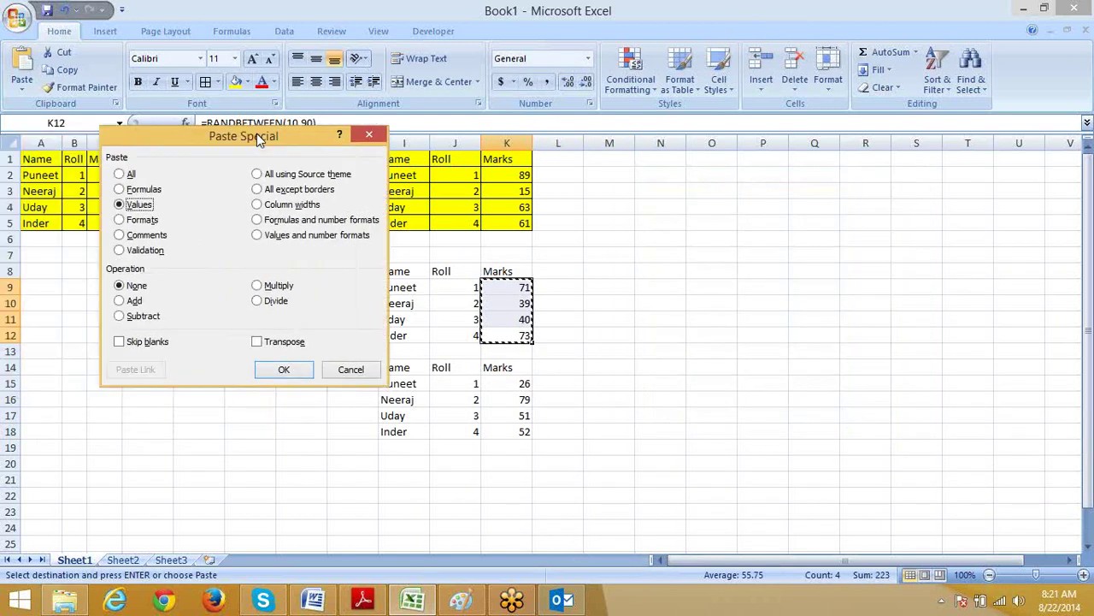
drag(761, 183, 240, 142)
click(862, 94)
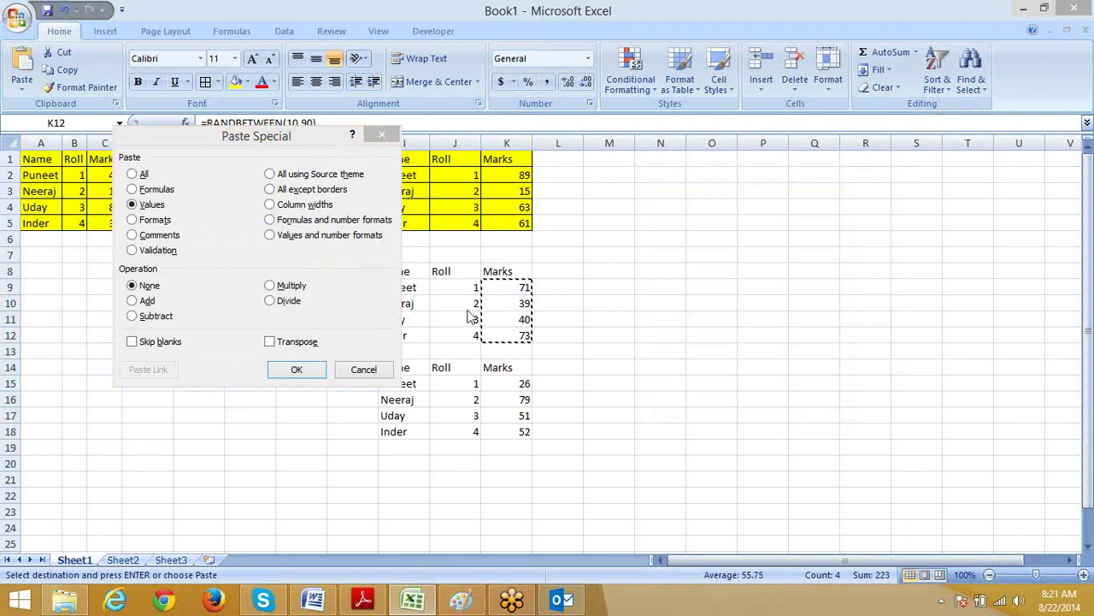
click(317, 375)
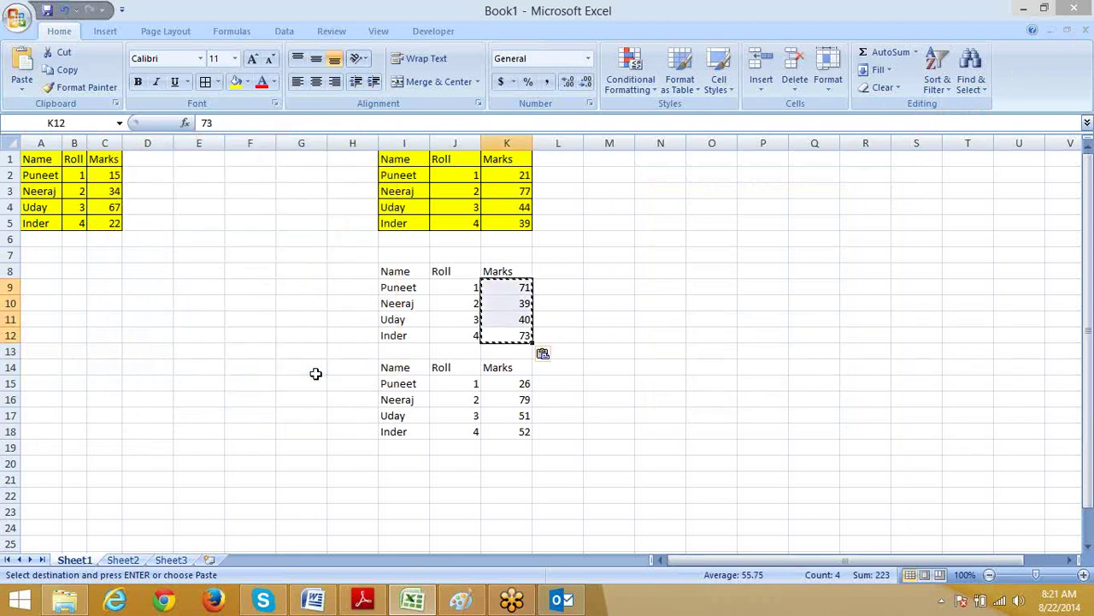
Check that cells K9 to K12 hold plain values, with K12 showing 73, not formulas
click(498, 323)
click(496, 341)
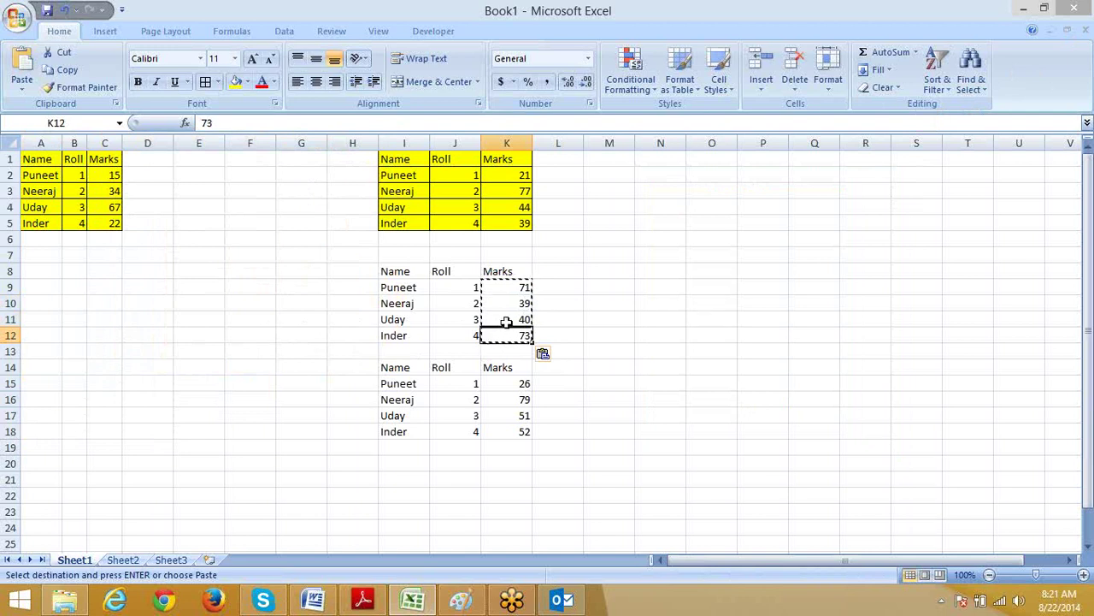
click(504, 319)
click(513, 304)
click(517, 289)
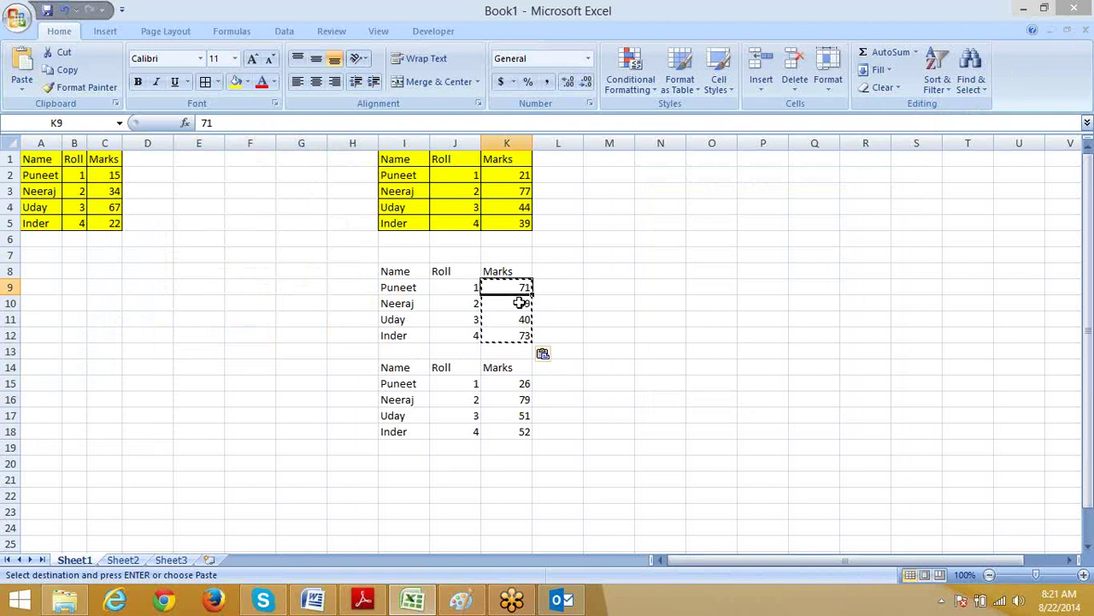
click(519, 334)
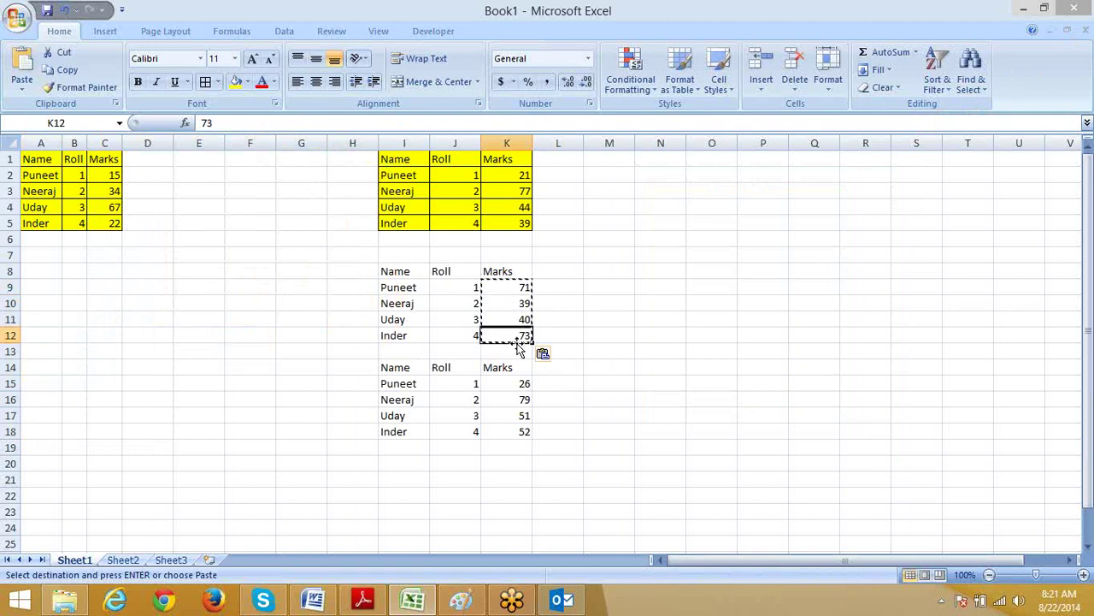
click(521, 318)
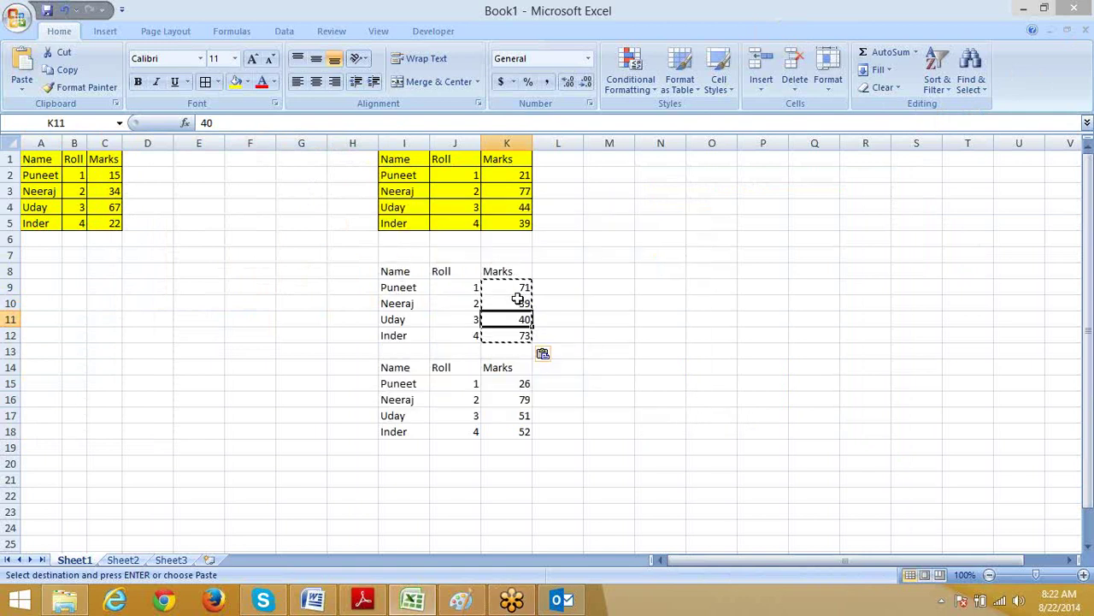
Cancel the pending copy and clear everything in columns I through K
key(Escape)
drag(404, 140, 500, 138)
key(Delete)
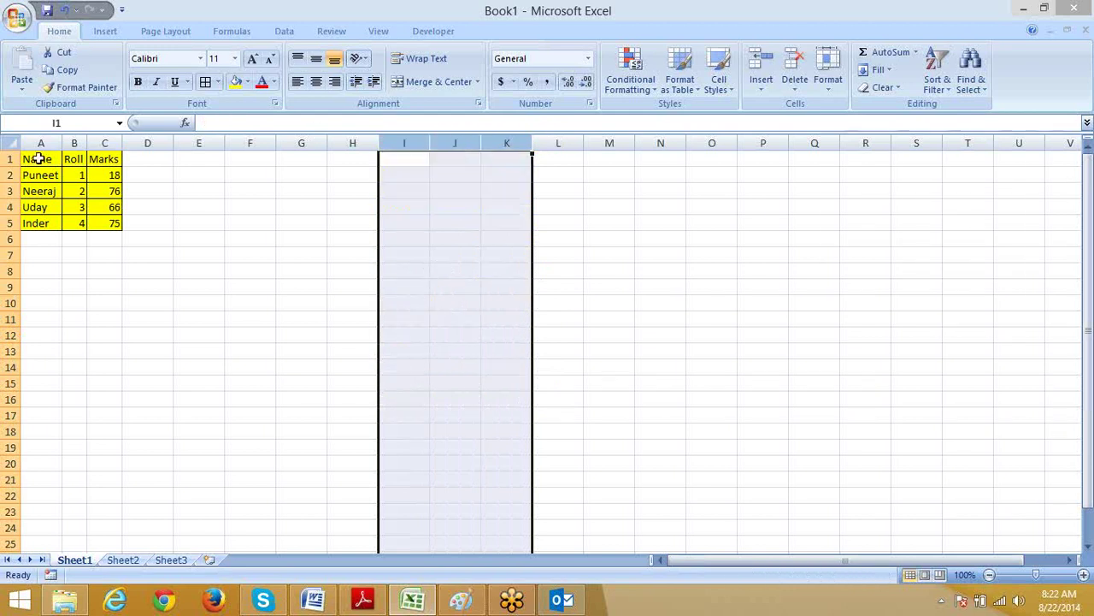
click(34, 158)
drag(60, 186, 91, 220)
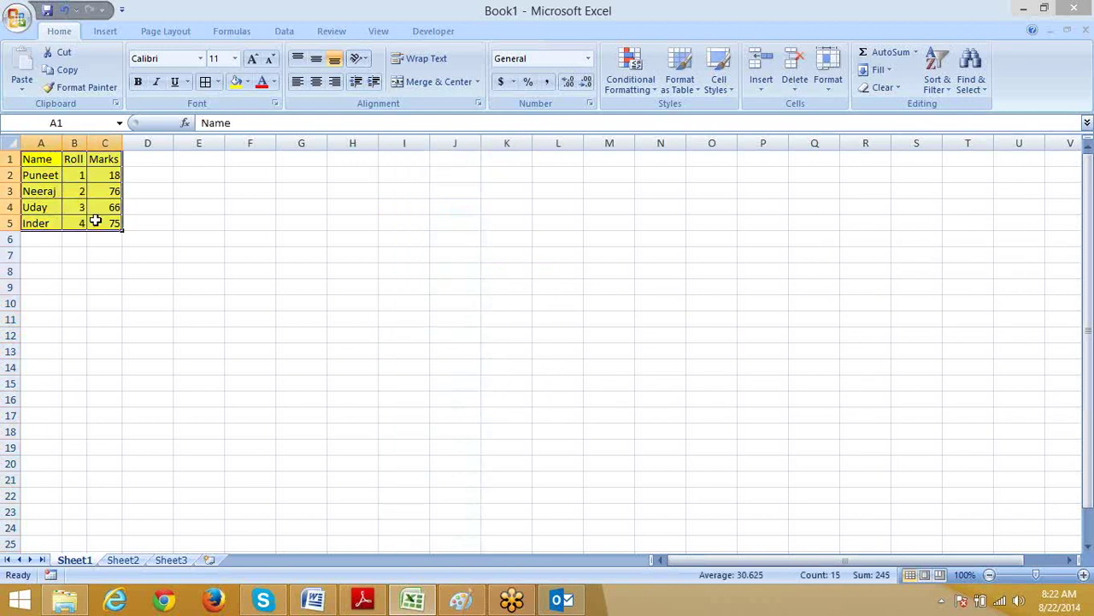
key(ctrl+c)
right_click(312, 160)
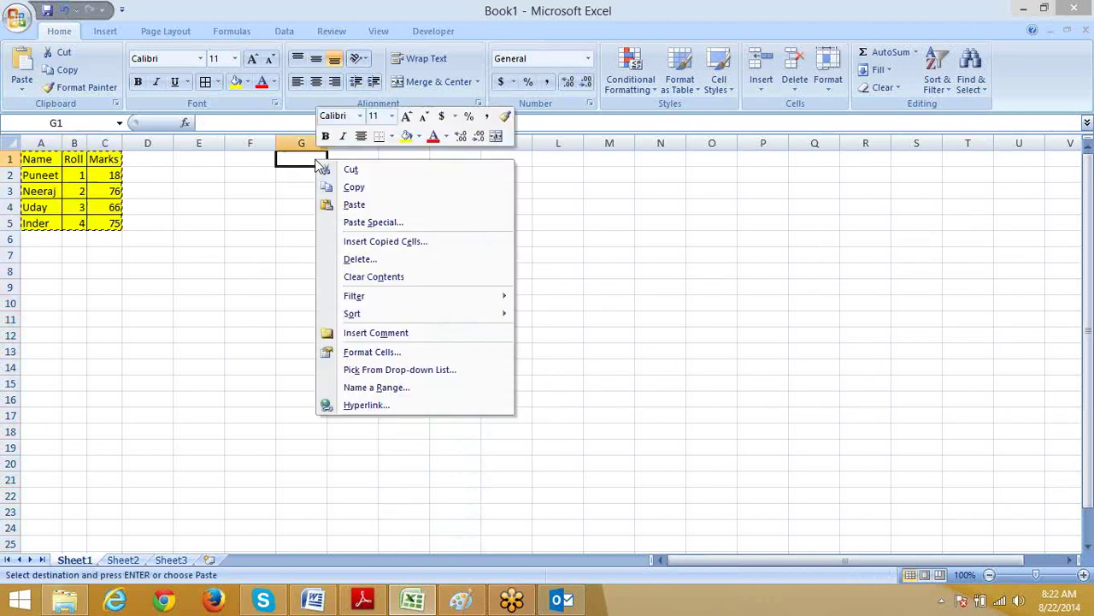
click(373, 224)
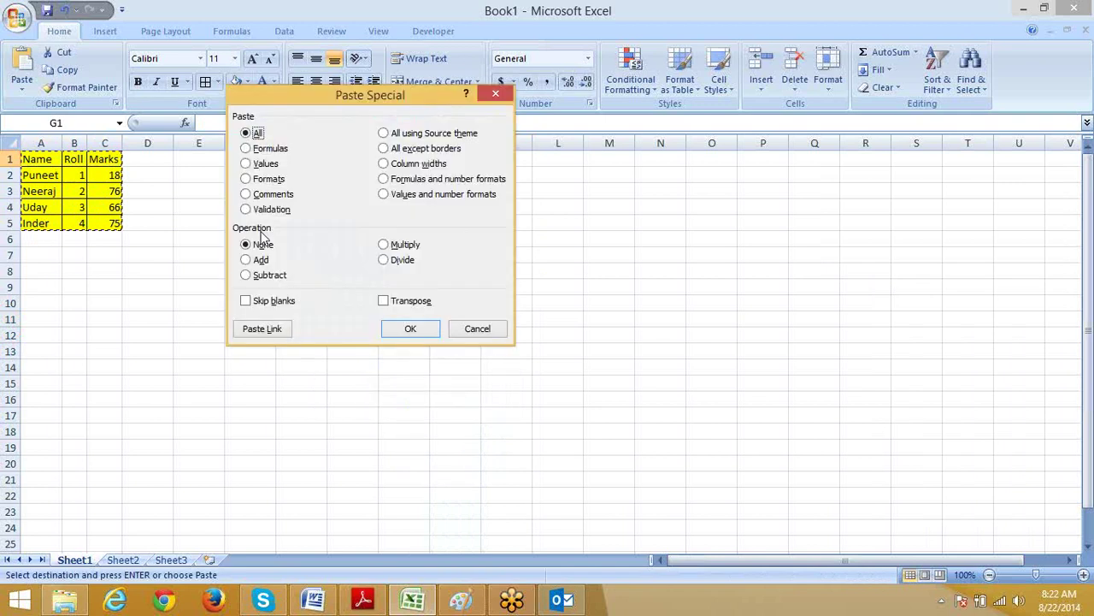
click(267, 180)
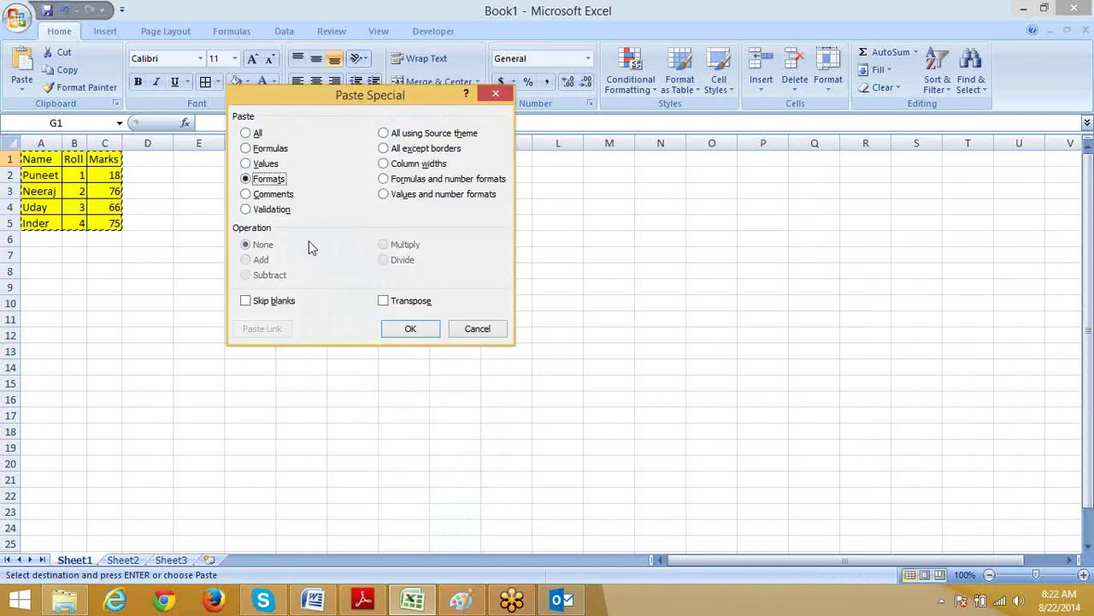
click(397, 328)
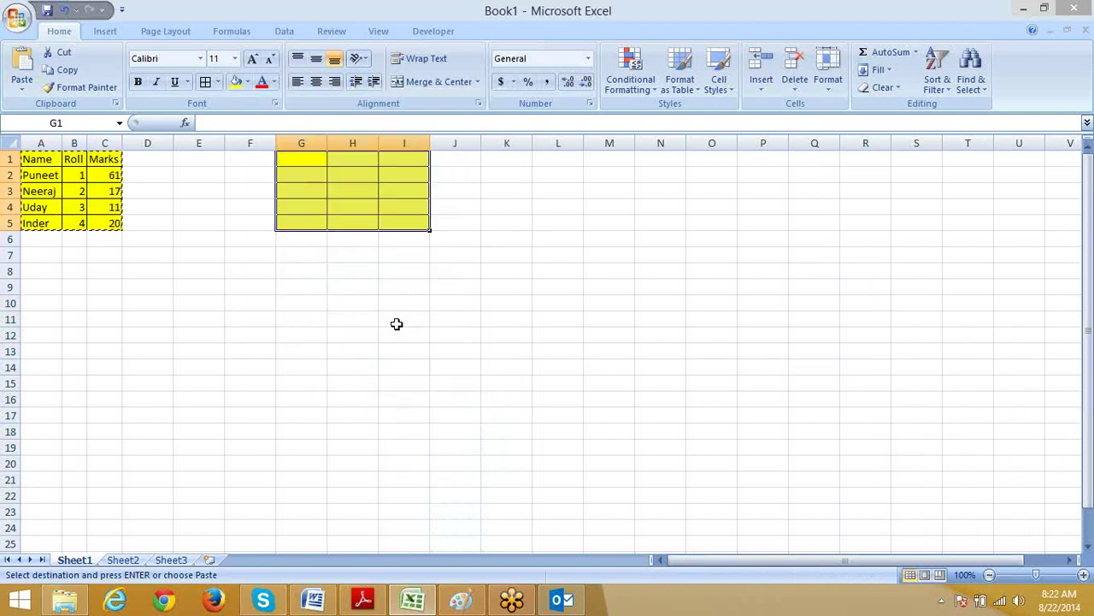
click(463, 280)
drag(404, 142, 301, 143)
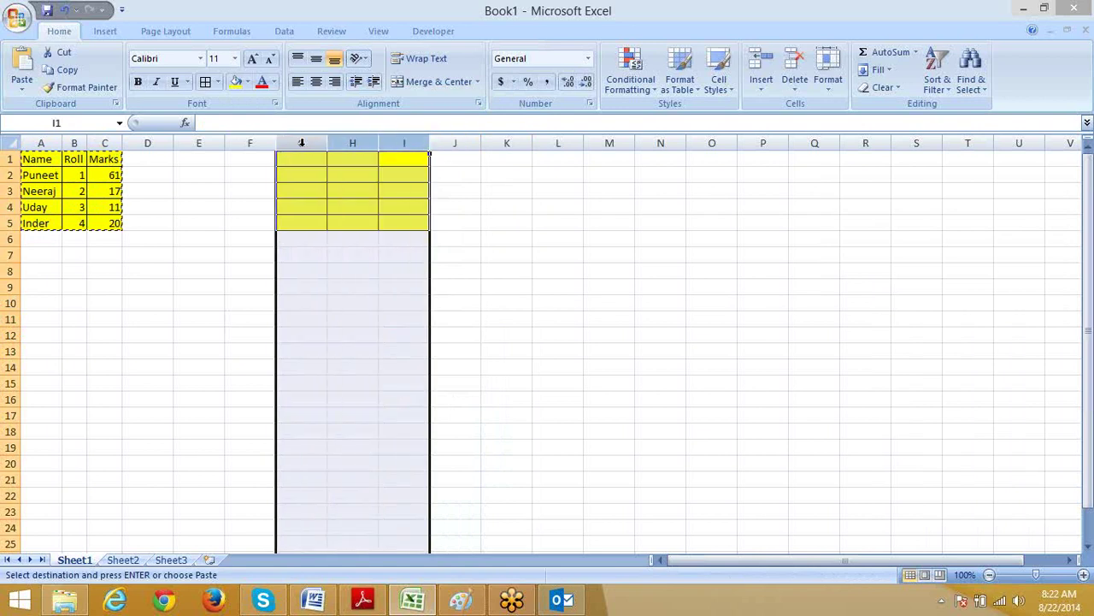
right_click(304, 144)
click(406, 248)
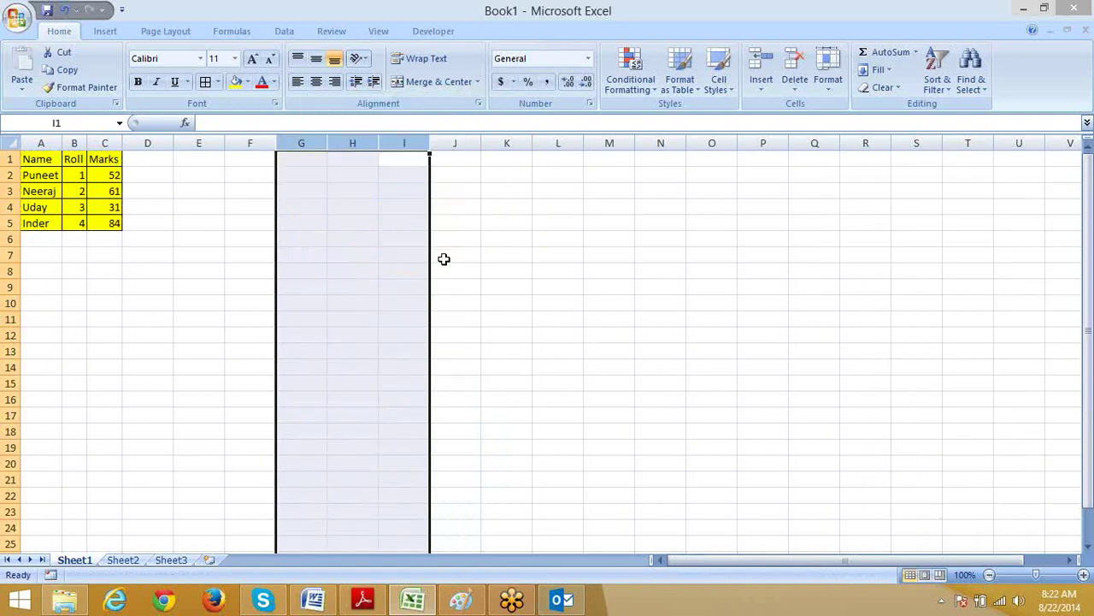
click(503, 289)
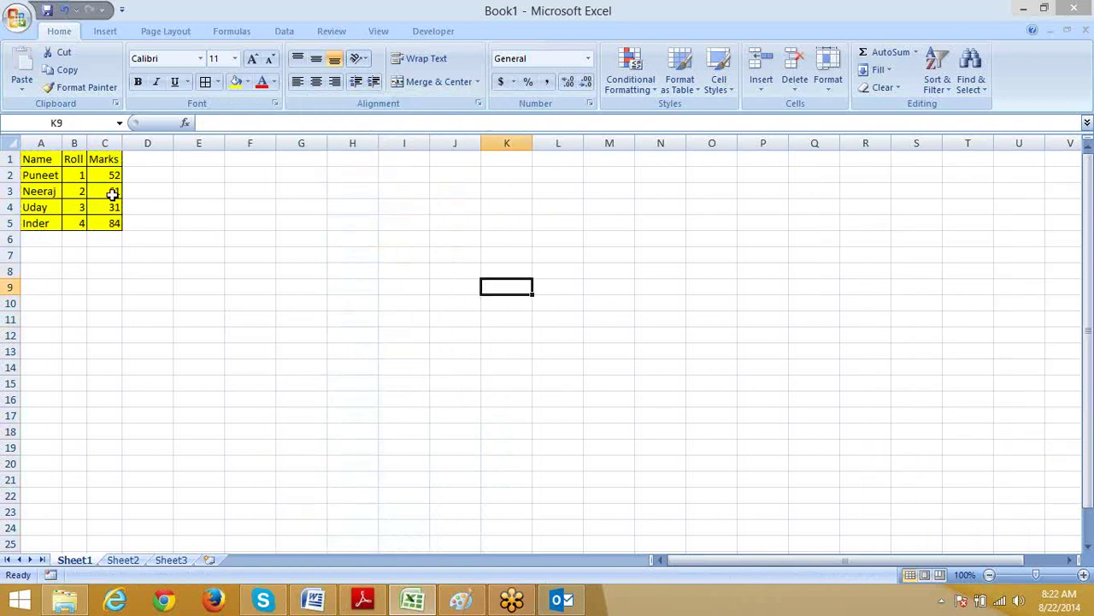
Insert an author-only comment on the Marks header in C1, then copy C1
click(116, 159)
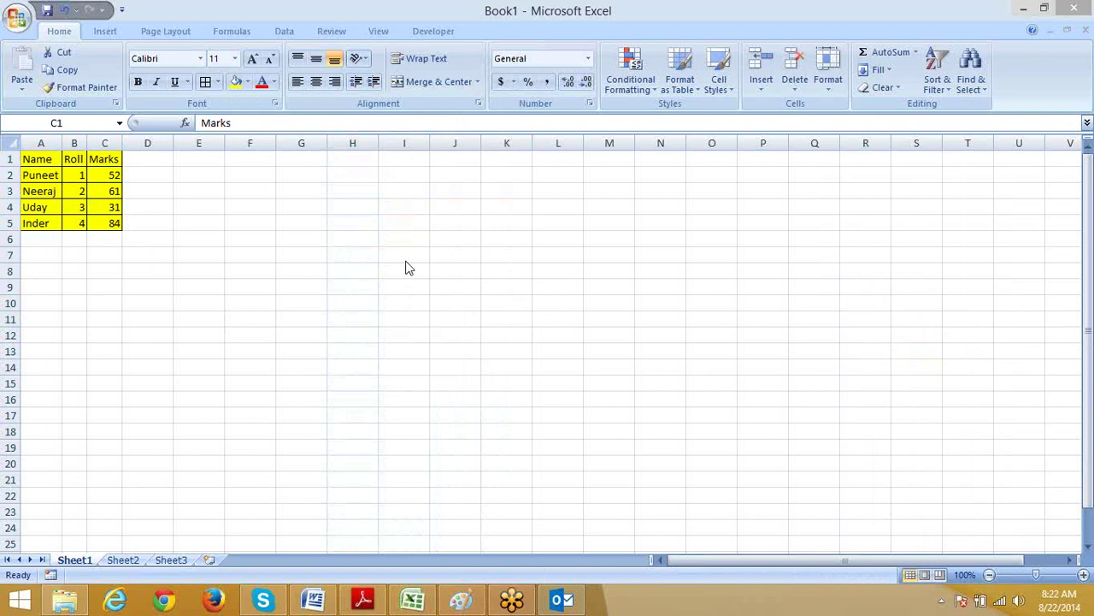
click(110, 162)
right_click(113, 166)
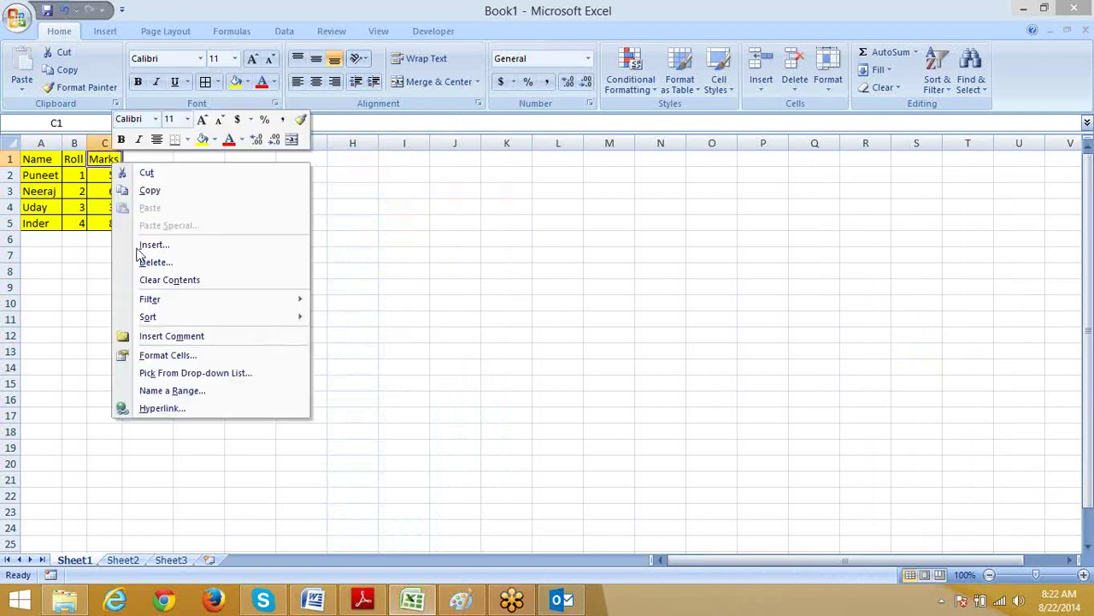
click(198, 338)
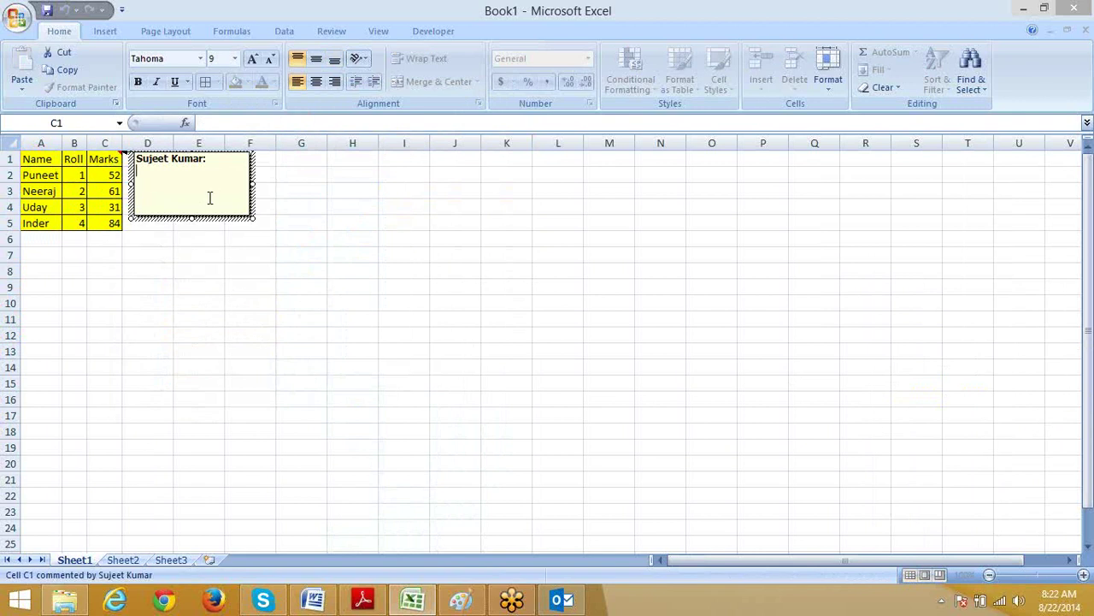
click(215, 244)
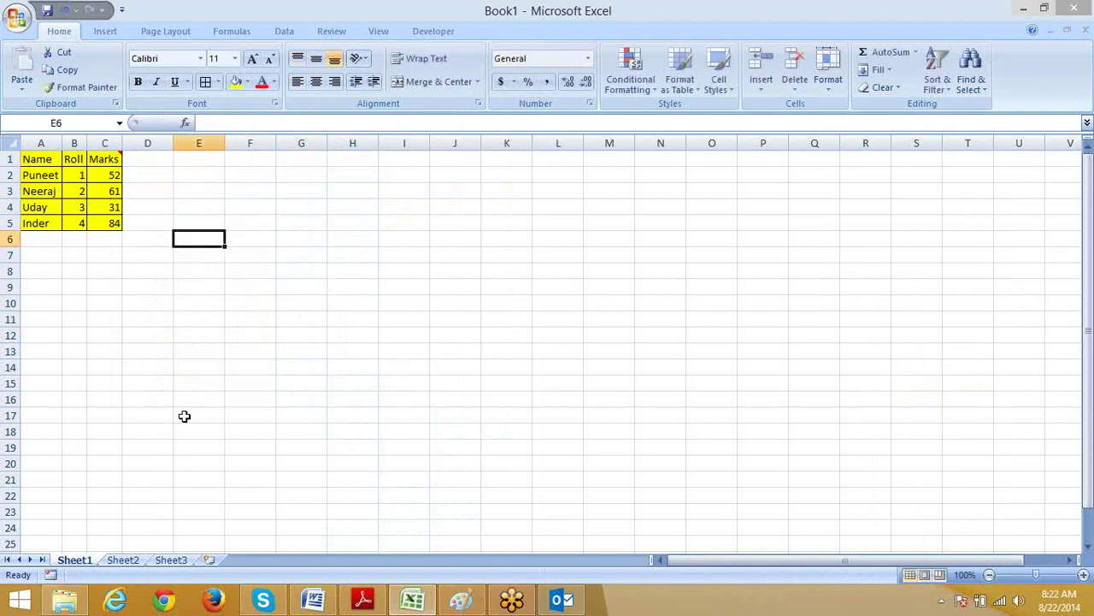
mouse_move(104, 159)
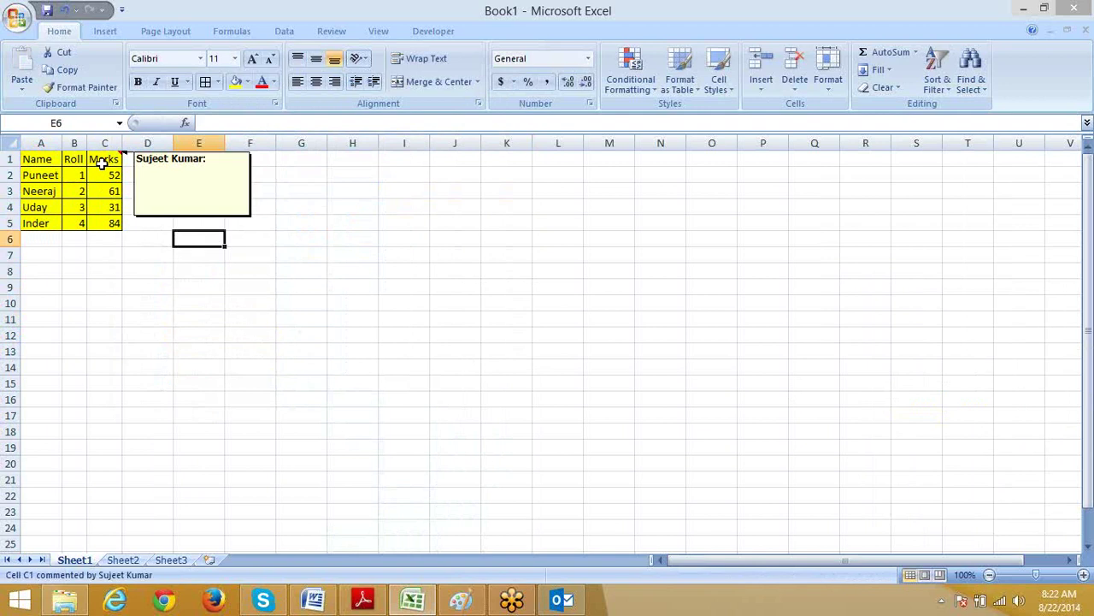
click(102, 164)
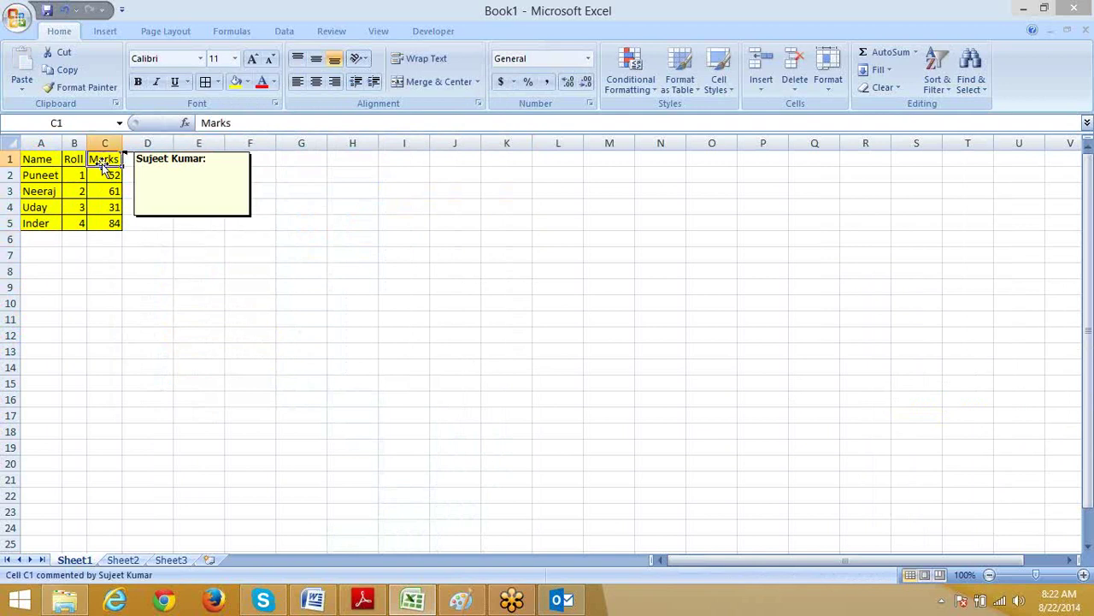
key(ctrl+c)
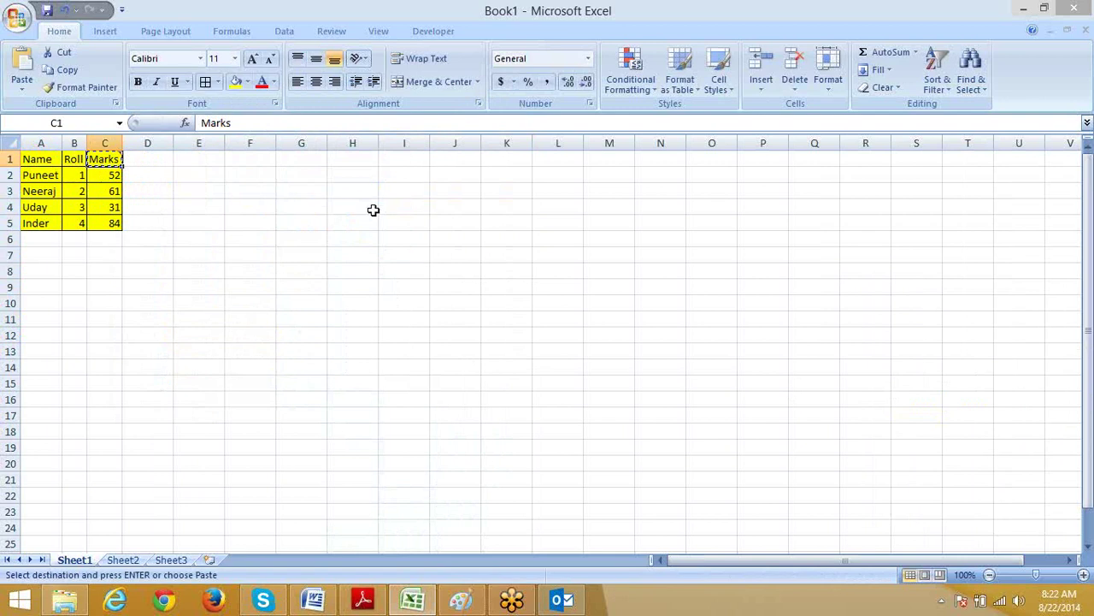
Paste only the copied comment into H2:H5 with Paste Special Comments
drag(377, 179, 371, 221)
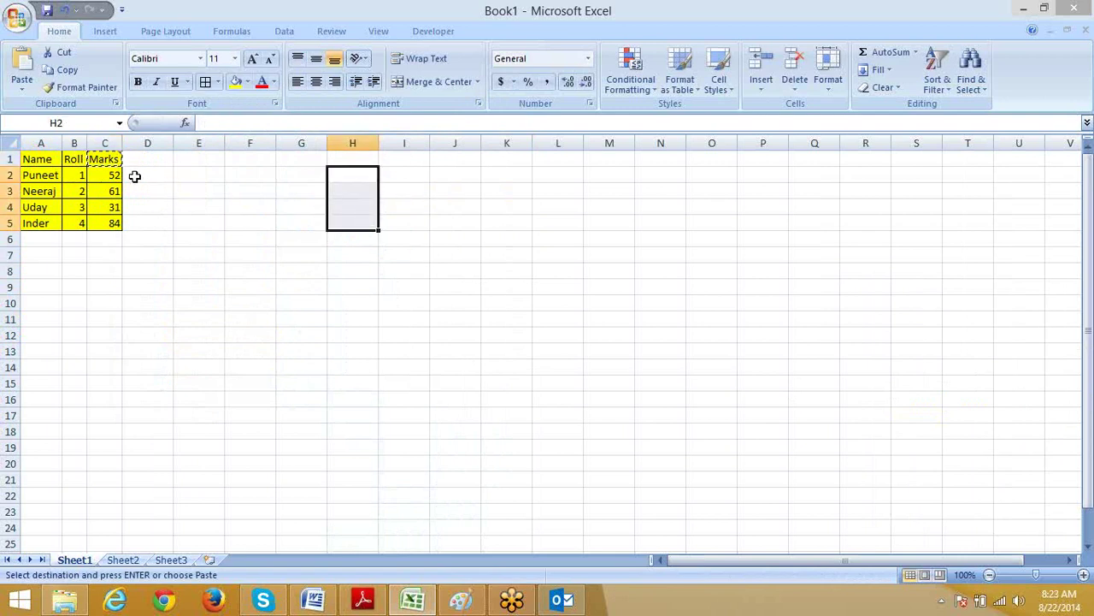
right_click(350, 191)
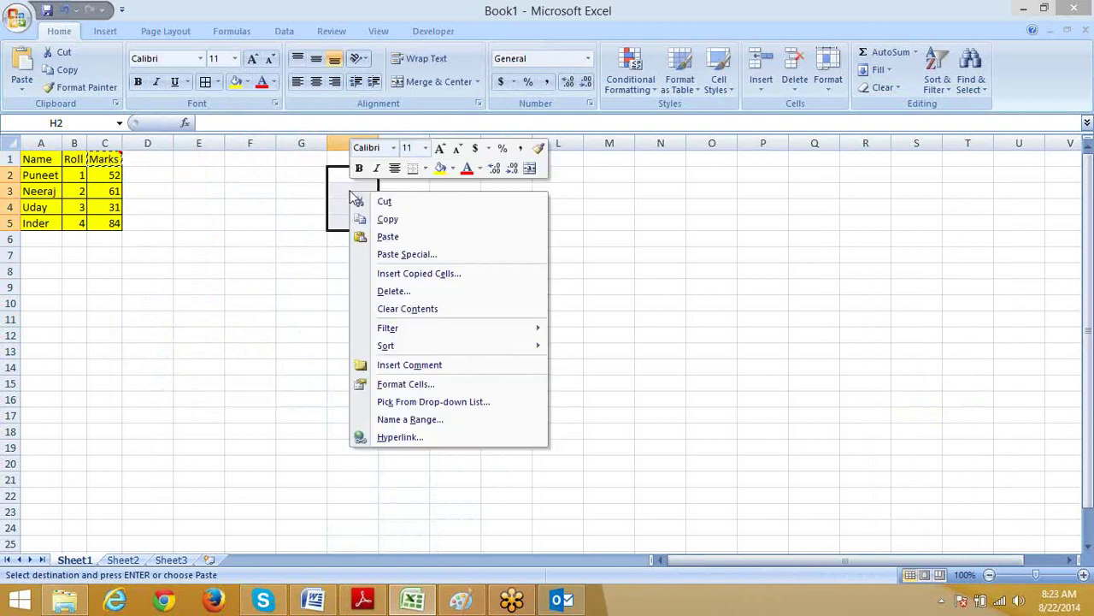
click(409, 254)
drag(370, 125, 584, 107)
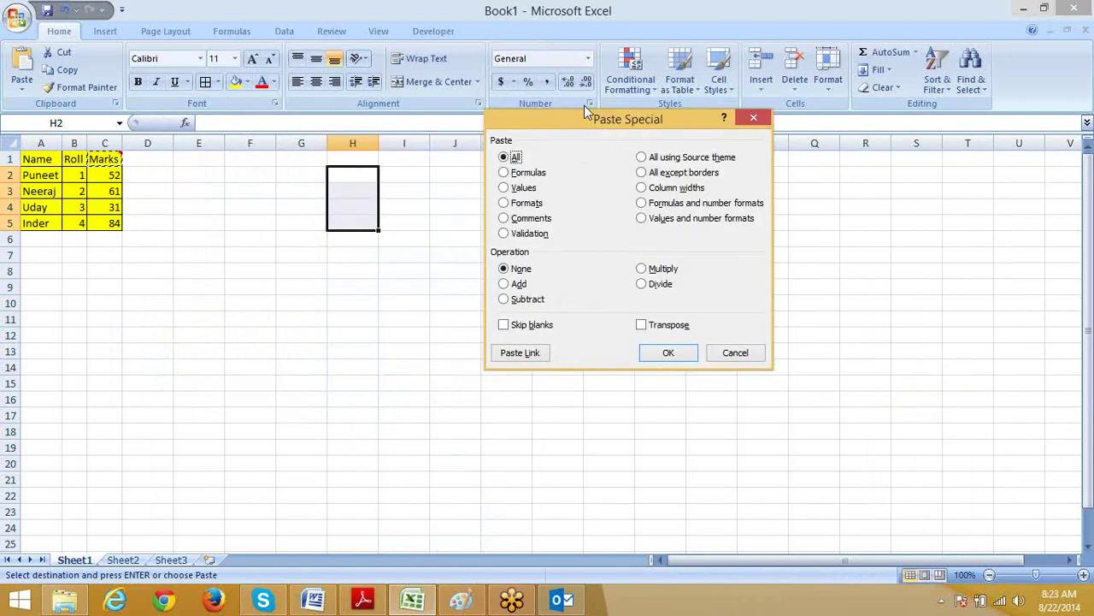
click(525, 210)
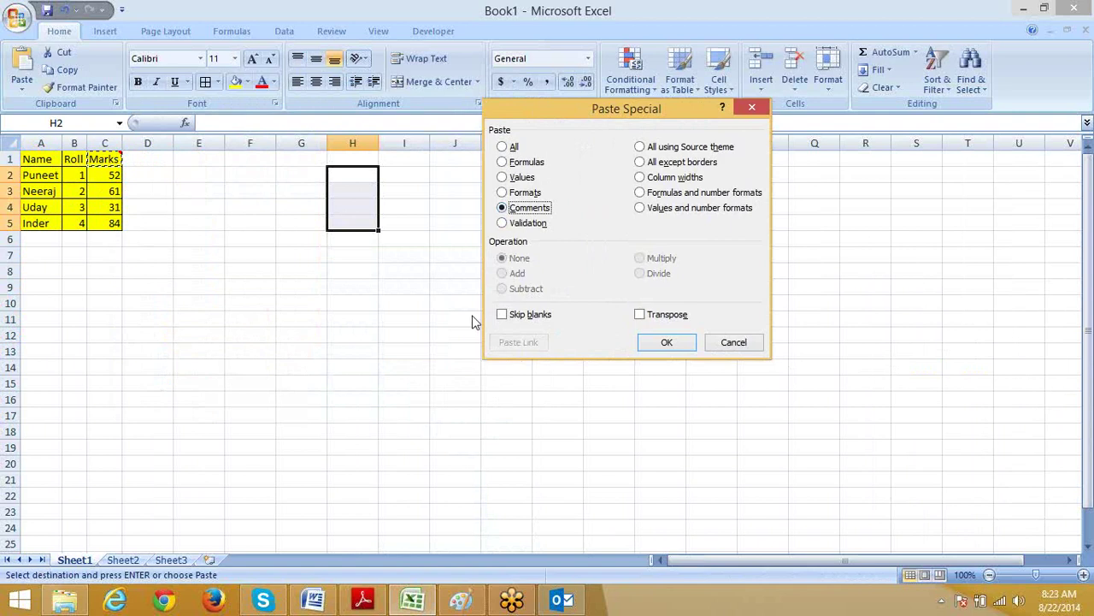
click(665, 342)
click(454, 334)
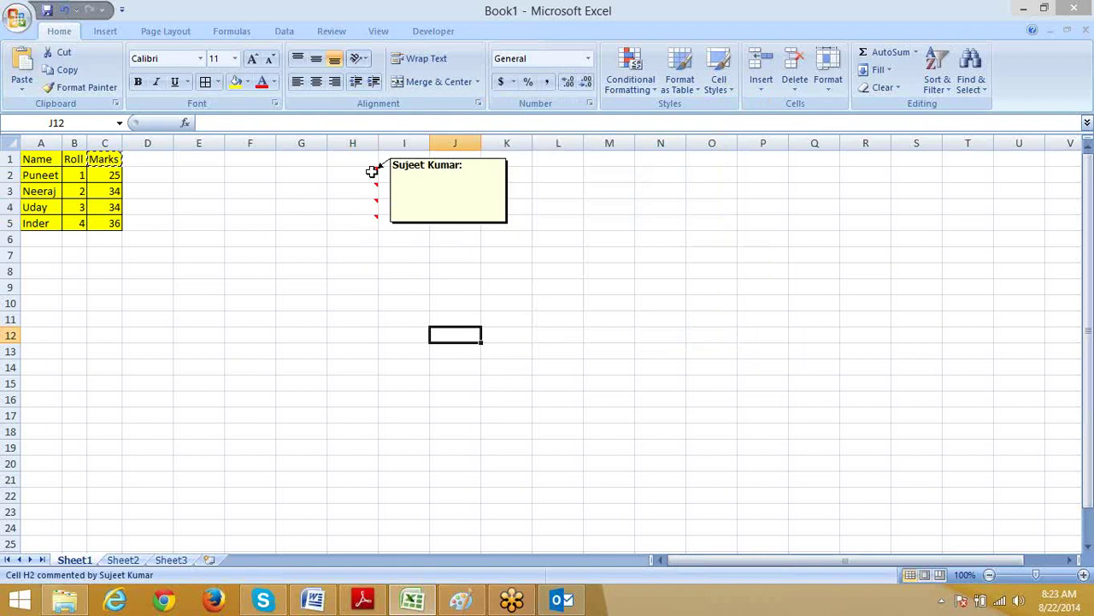
Delete column H to remove the pasted comments
click(359, 142)
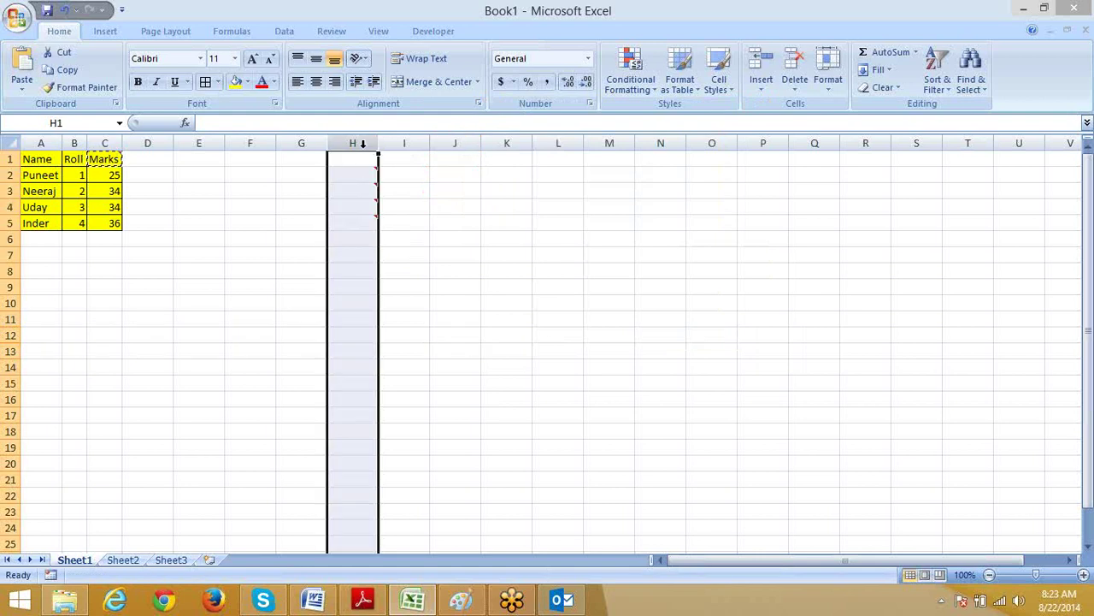
right_click(363, 145)
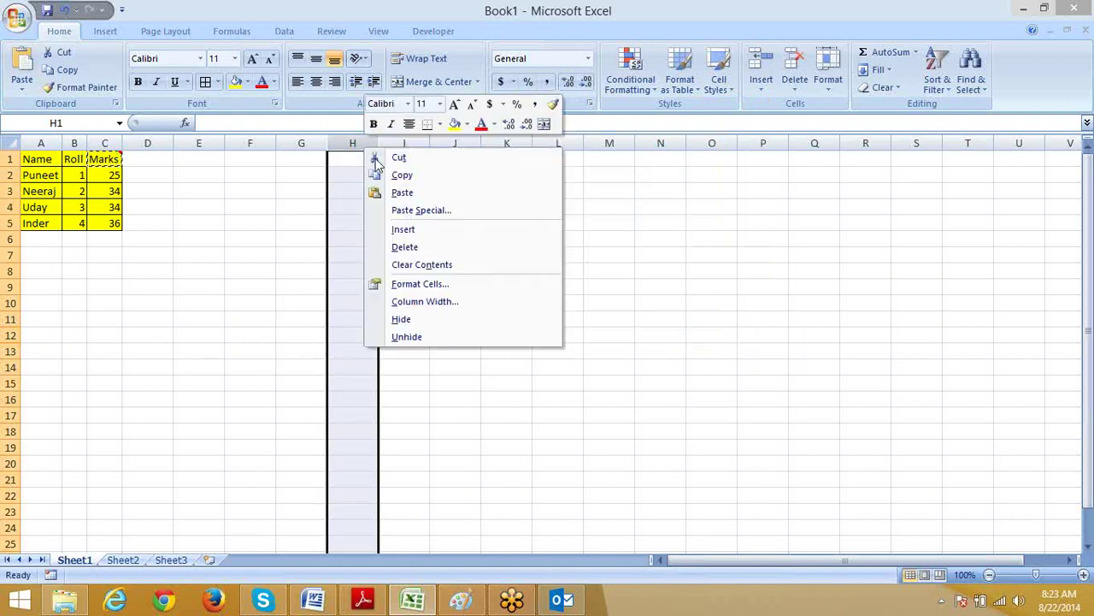
click(410, 247)
click(301, 253)
click(251, 226)
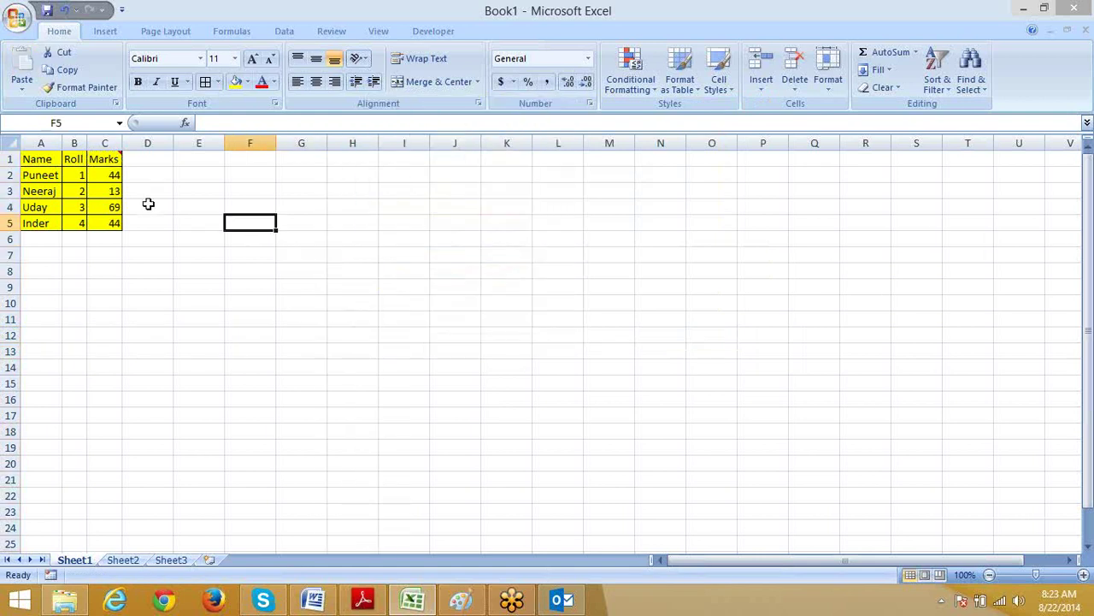
drag(47, 159, 106, 221)
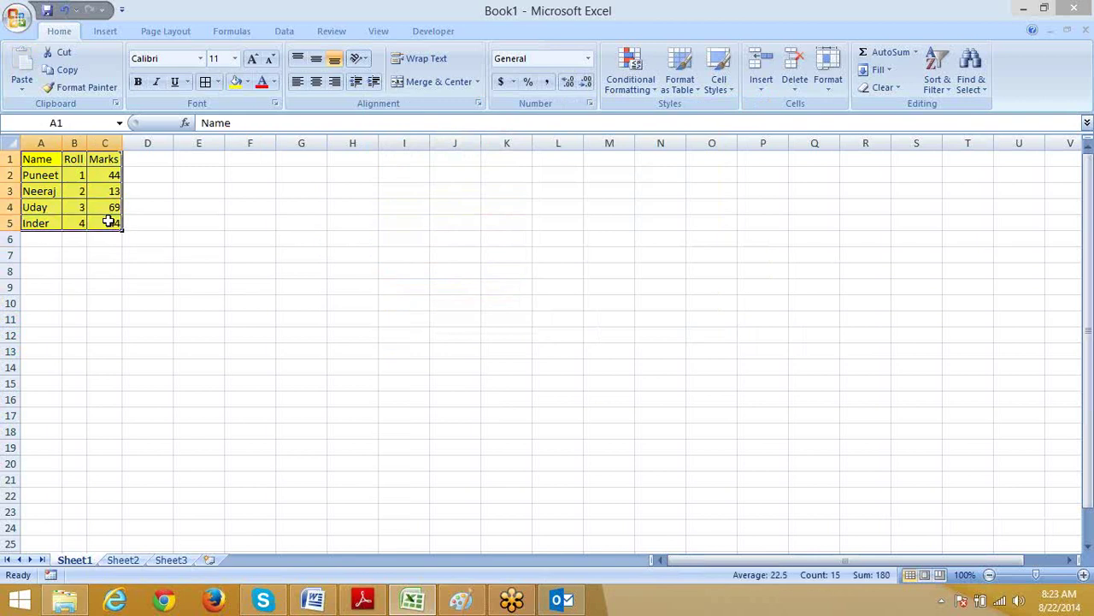
key(ctrl+c)
click(390, 158)
right_click(391, 157)
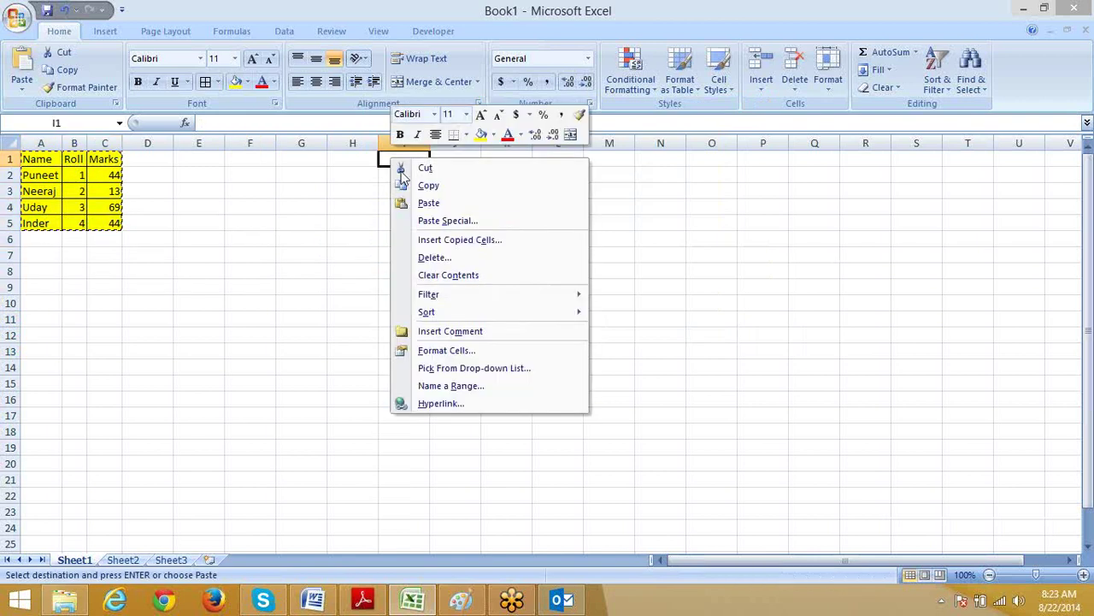
click(426, 221)
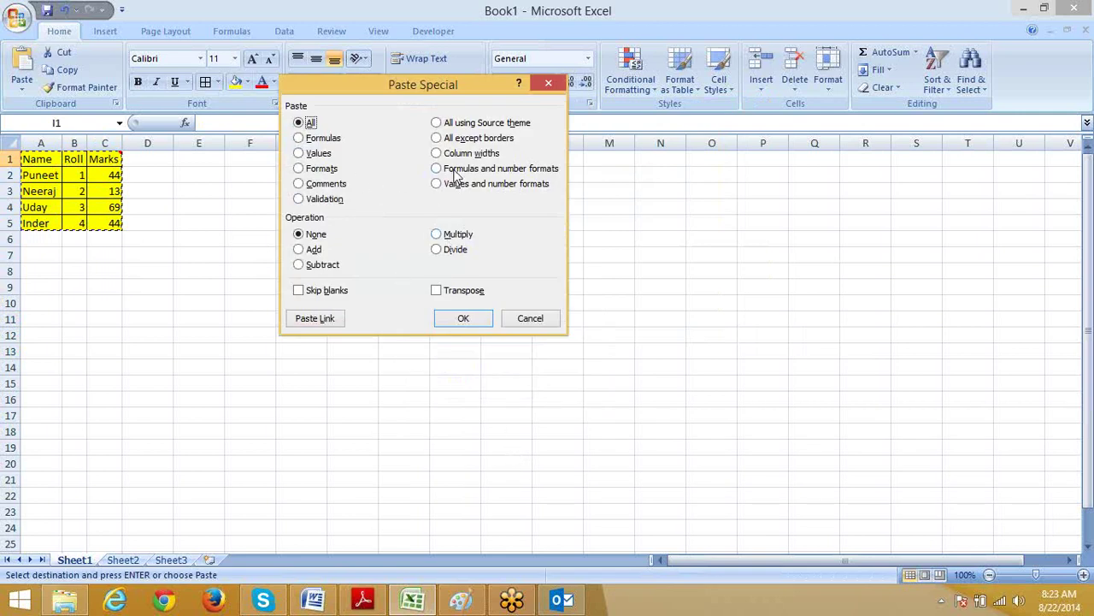
click(462, 138)
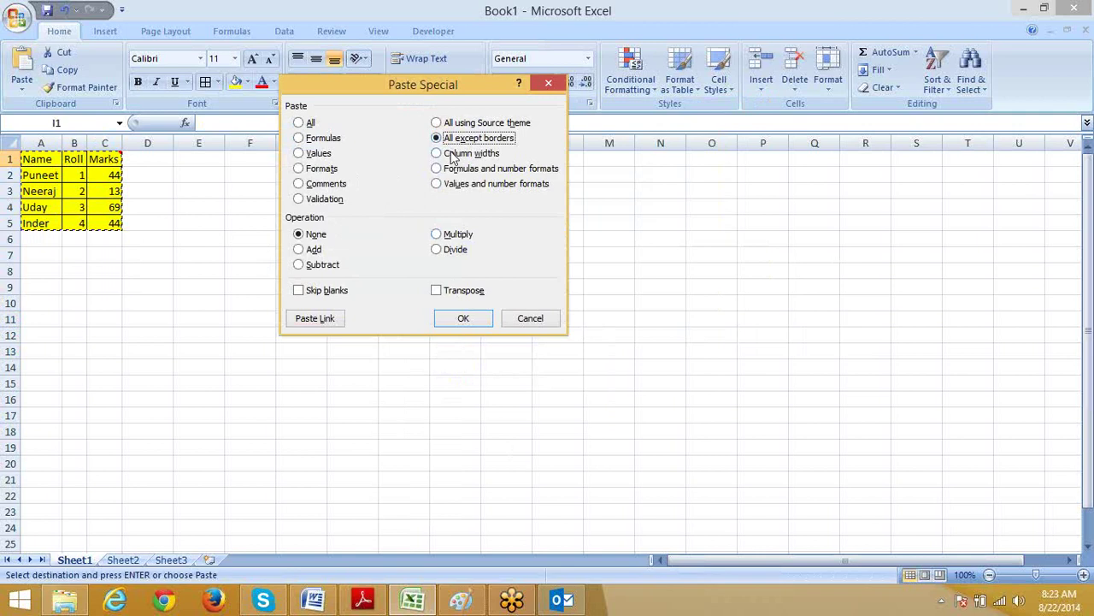
click(462, 318)
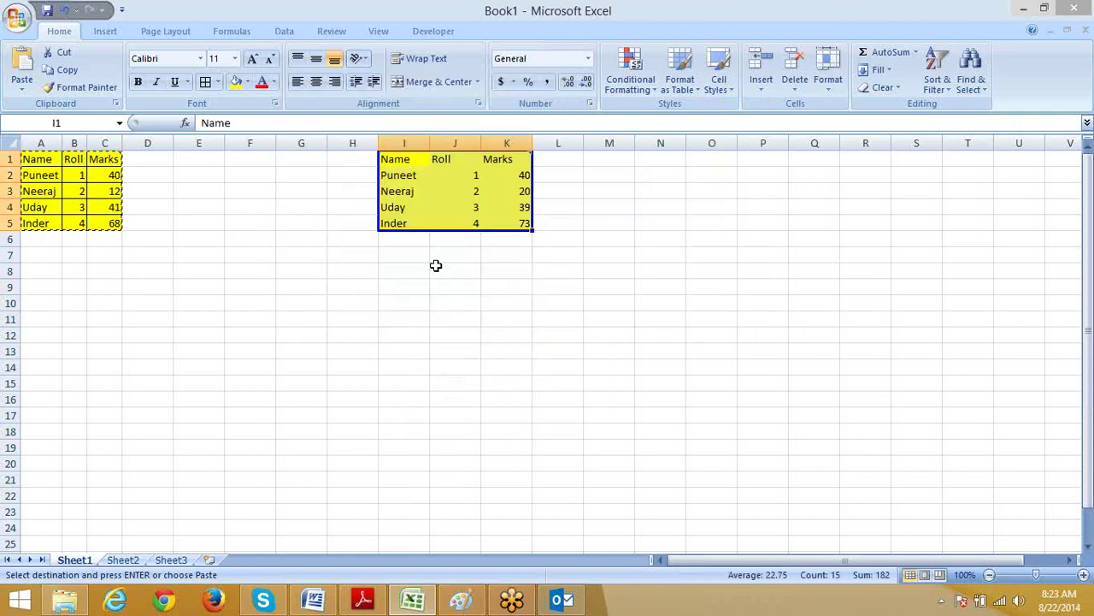
click(31, 87)
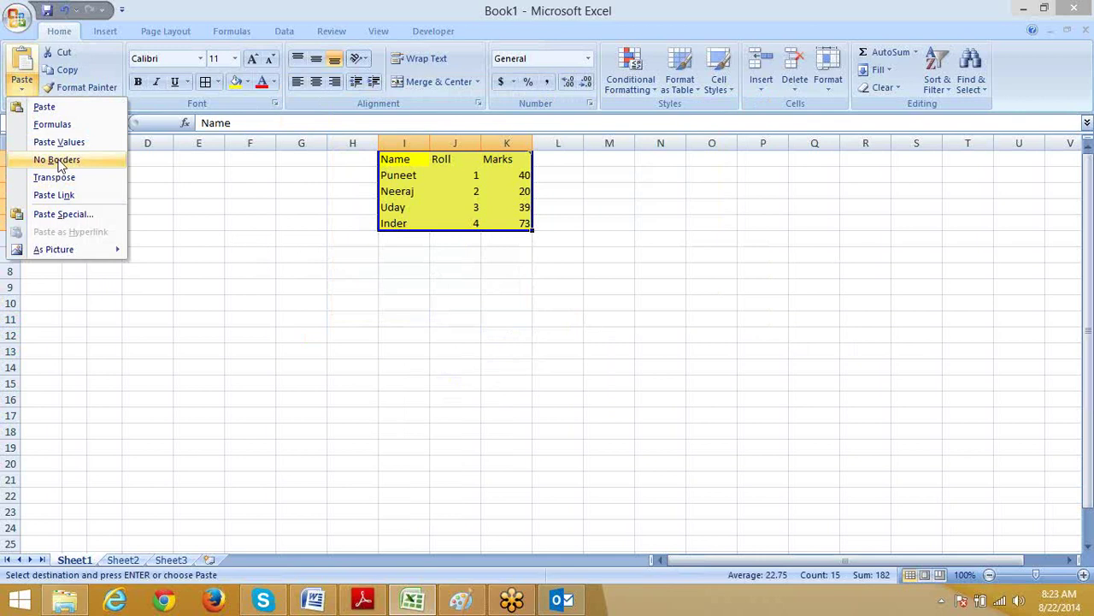
click(340, 227)
mouse_move(354, 142)
mouse_down()
mouse_move(396, 133)
mouse_move(548, 143)
mouse_up()
right_click(546, 145)
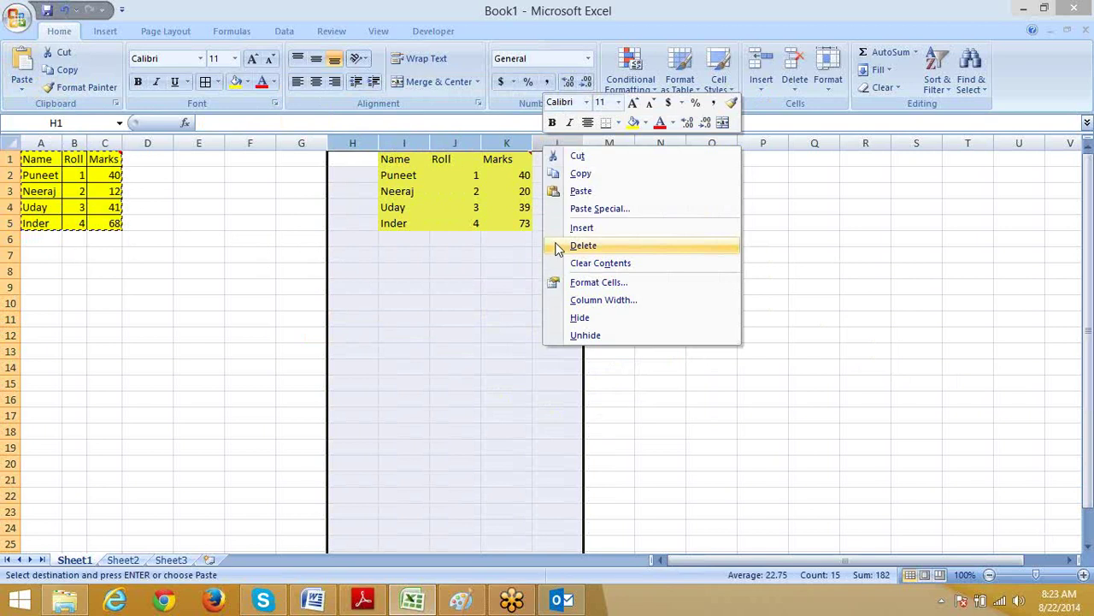
click(583, 245)
click(295, 252)
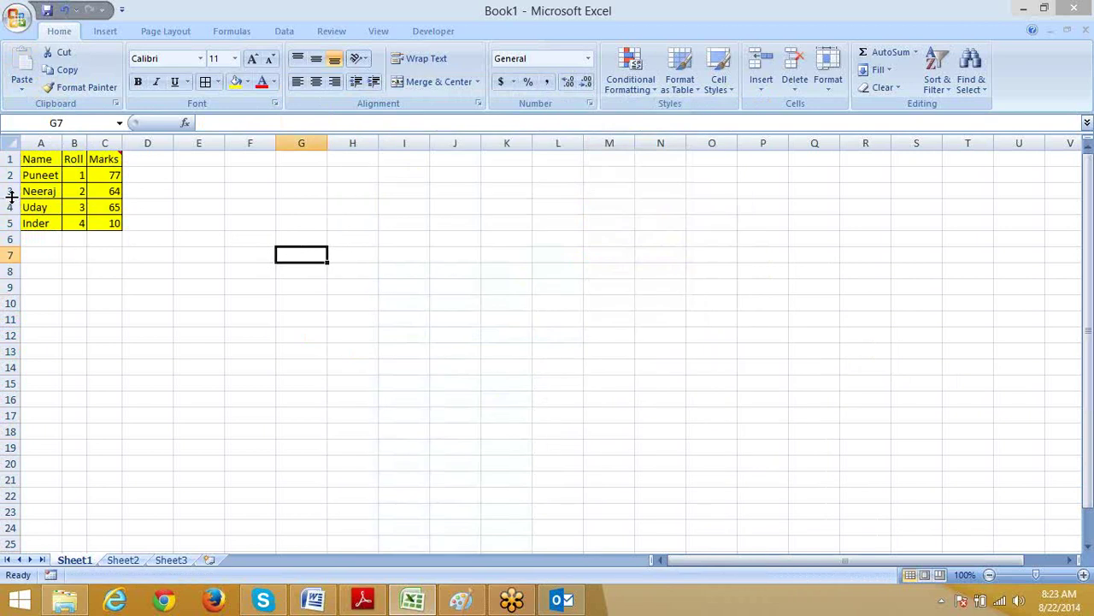
Check the RANDBETWEEN(10,90) formula in C5, then copy the table A1:C5
click(41, 162)
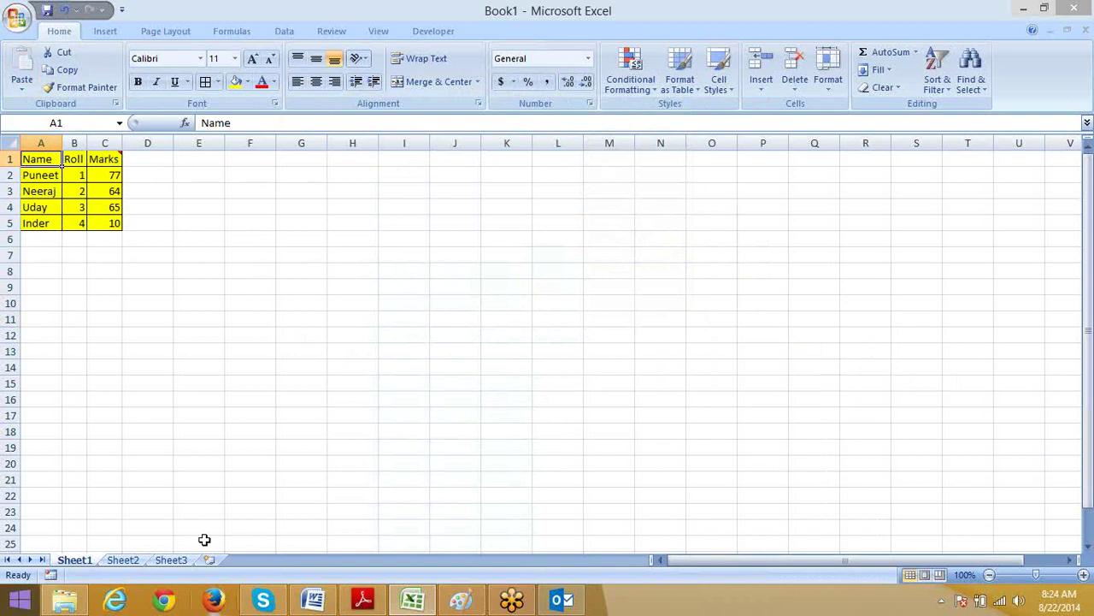
click(224, 284)
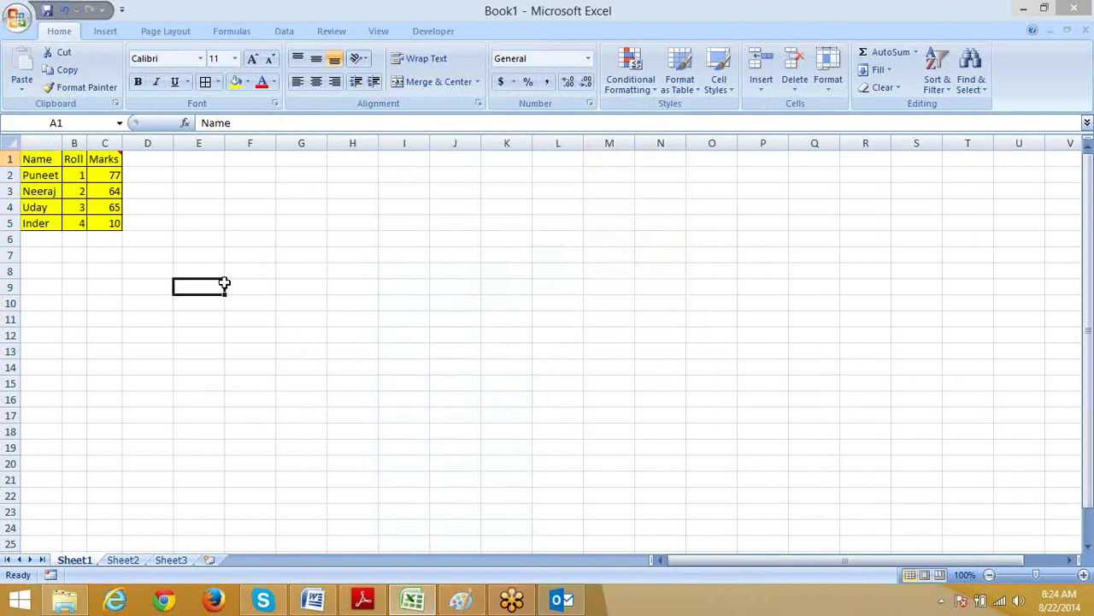
click(109, 219)
drag(104, 220, 11, 157)
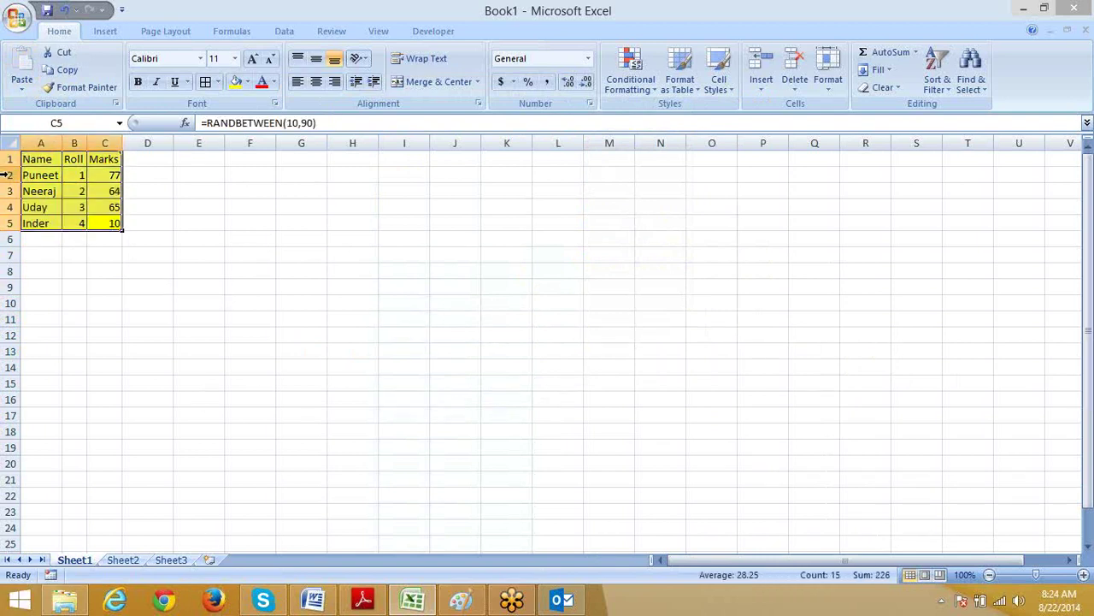
key(ctrl+c)
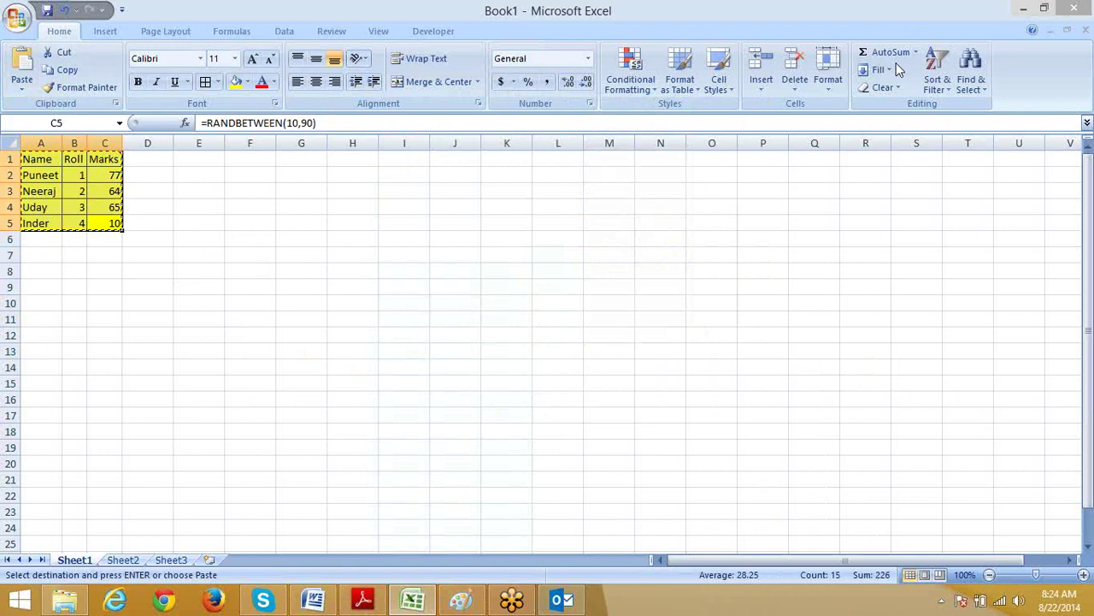
Widen columns A and B on Sheet2, paste the table into A1, and return to Sheet1
click(122, 560)
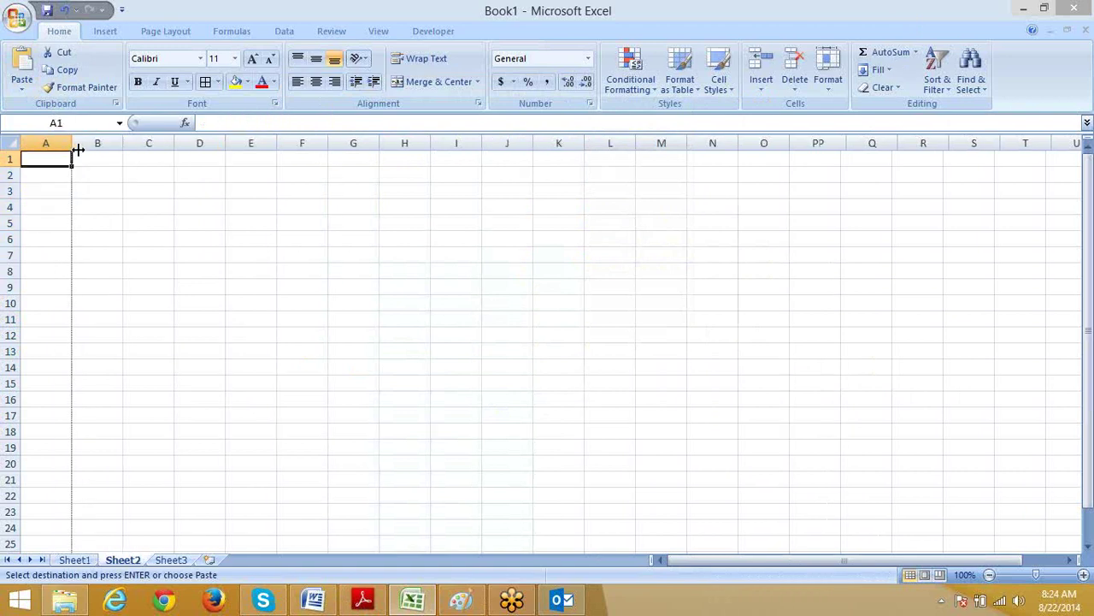
drag(77, 150, 295, 142)
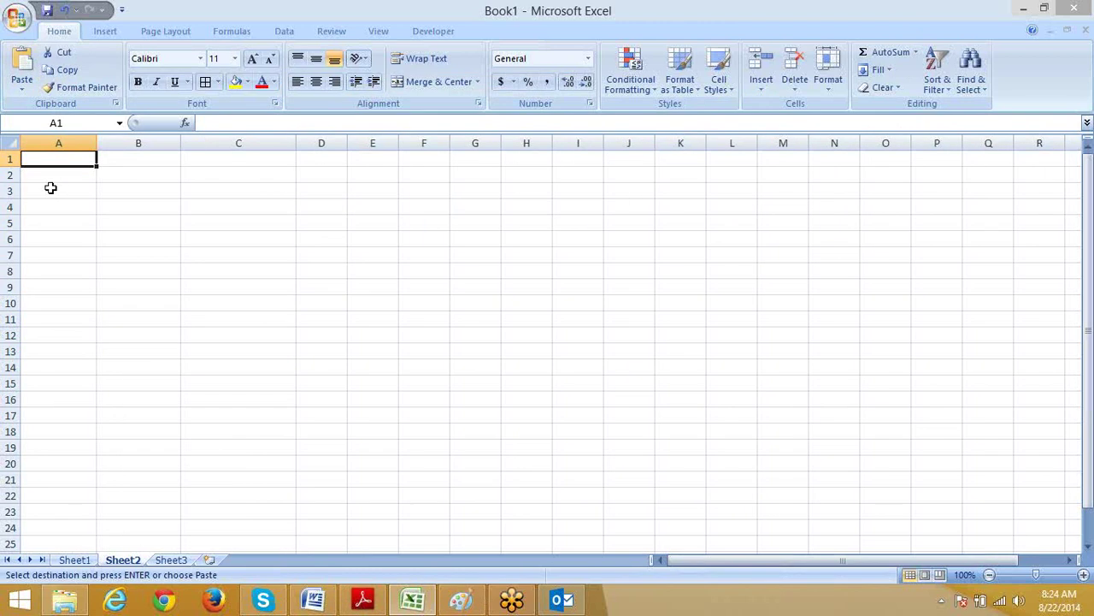
key(ctrl+v)
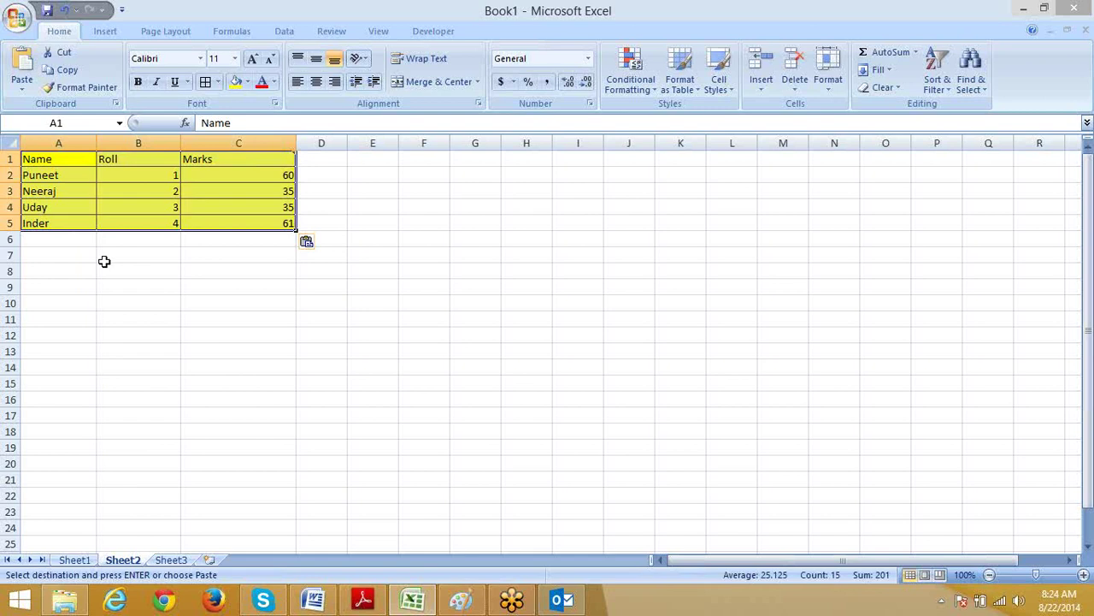
click(89, 559)
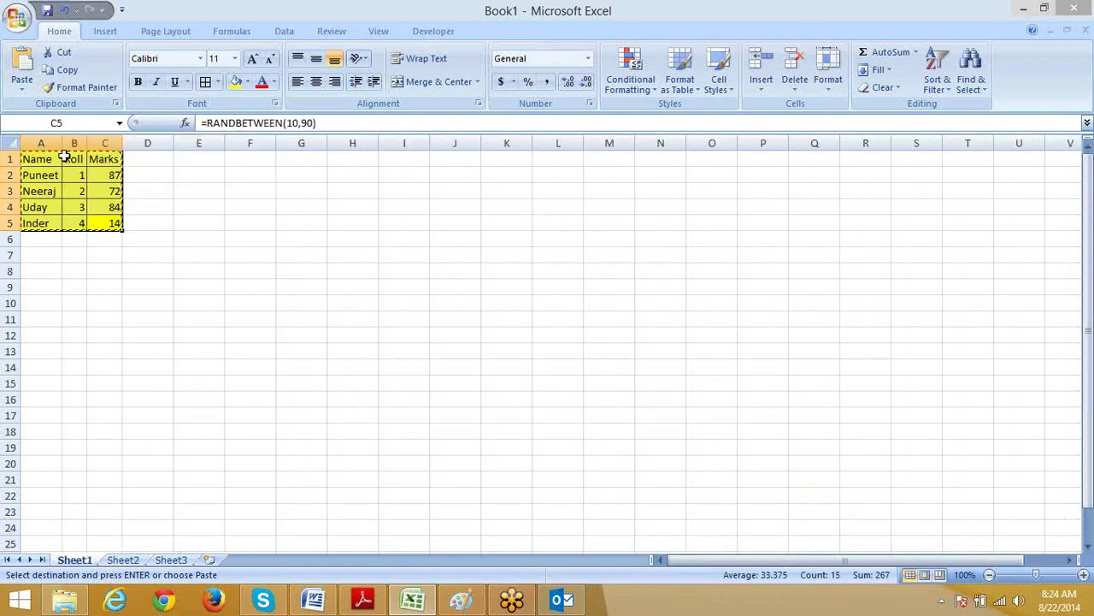
Paste only the source column widths onto Sheet2's table, then widen columns G and H
drag(61, 144, 62, 144)
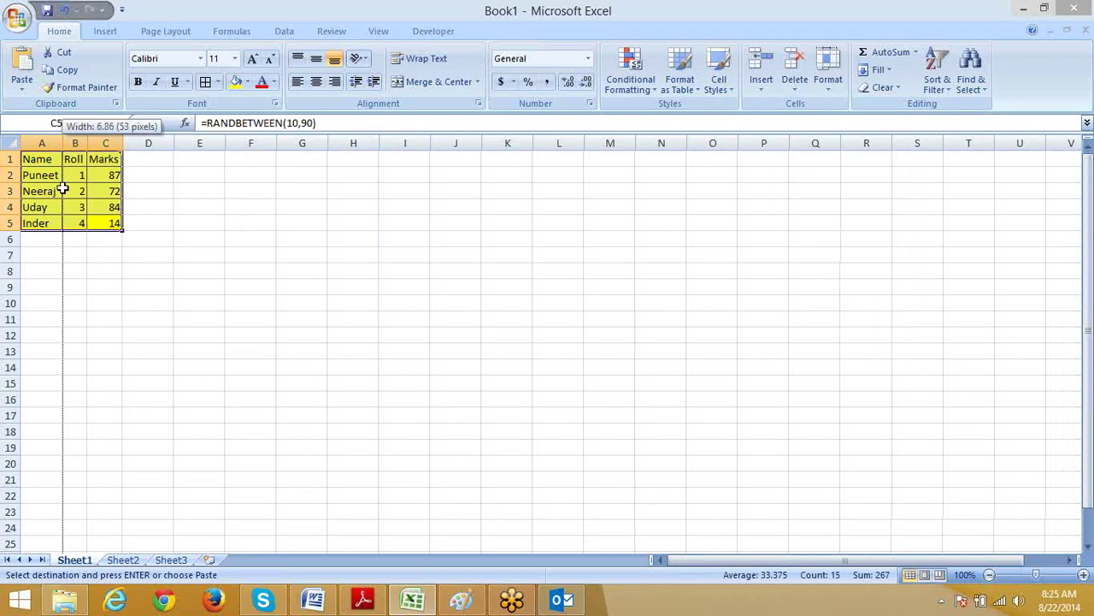
click(133, 560)
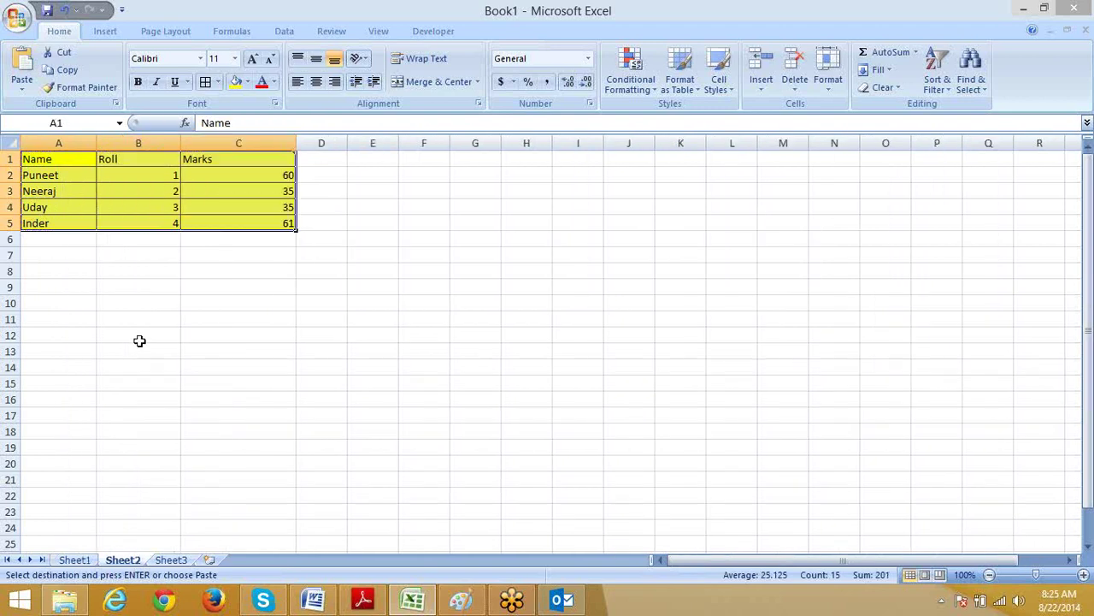
right_click(142, 201)
click(184, 263)
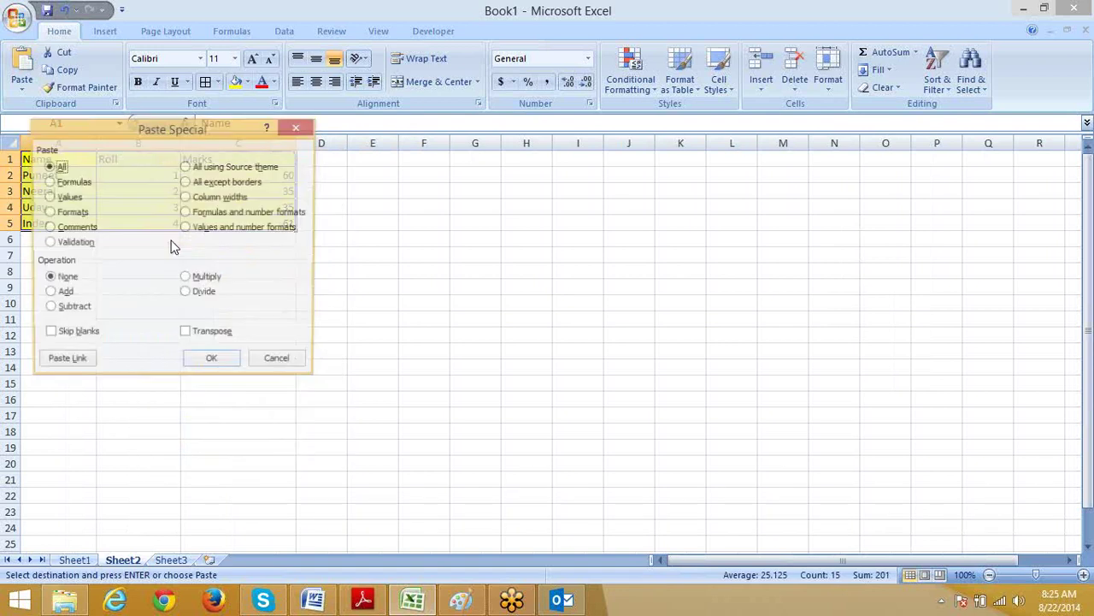
drag(168, 133, 453, 101)
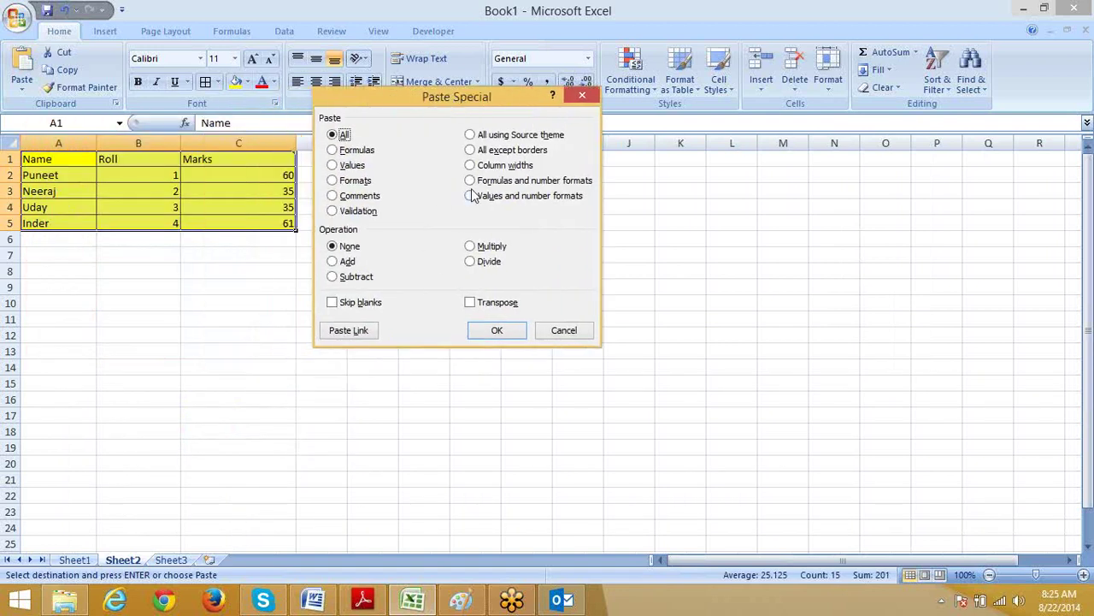
click(486, 165)
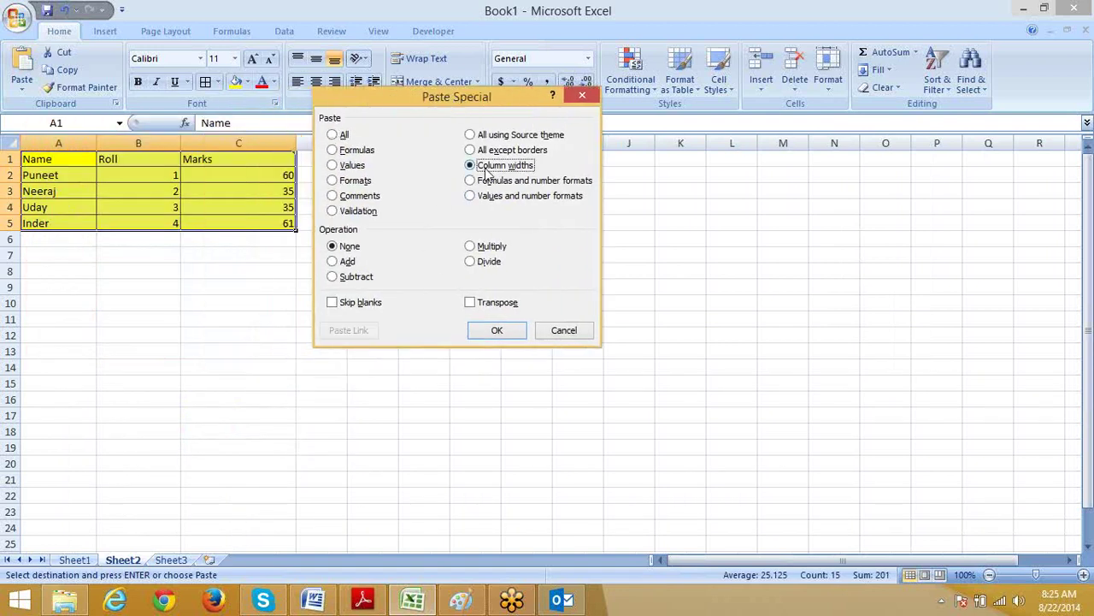
click(500, 332)
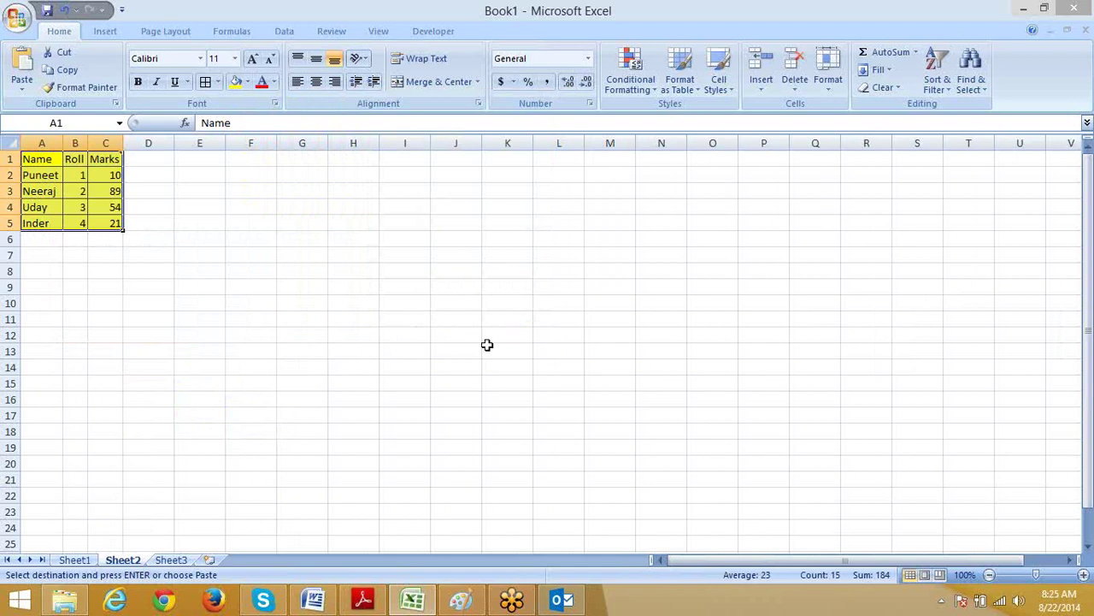
drag(327, 142, 572, 147)
Paste the source column widths at G1, then paste the table data into G1:I5
click(323, 162)
right_click(323, 161)
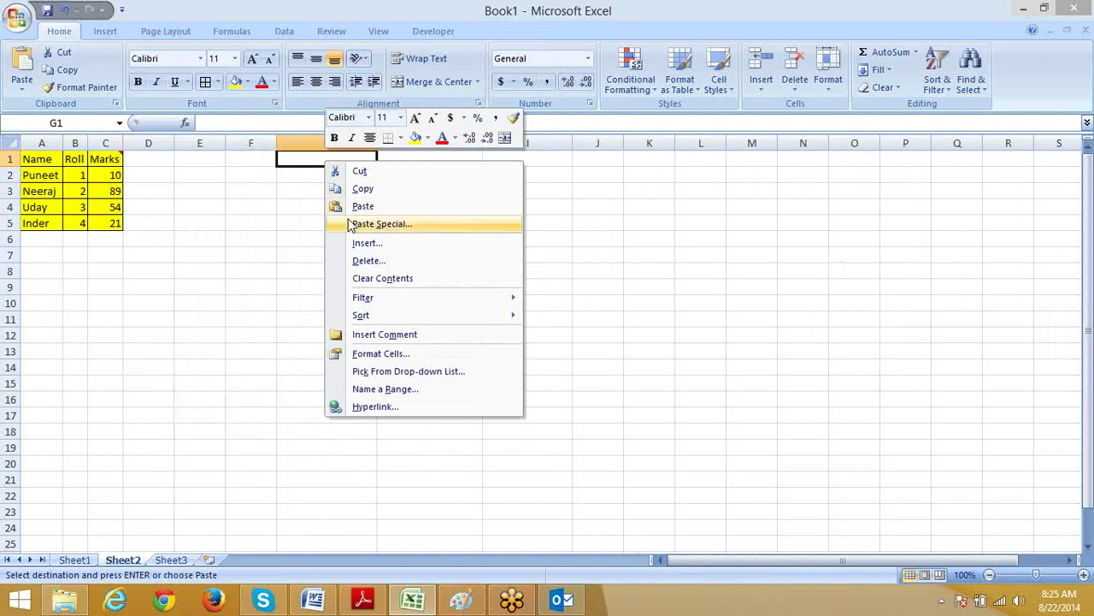
click(349, 224)
click(360, 157)
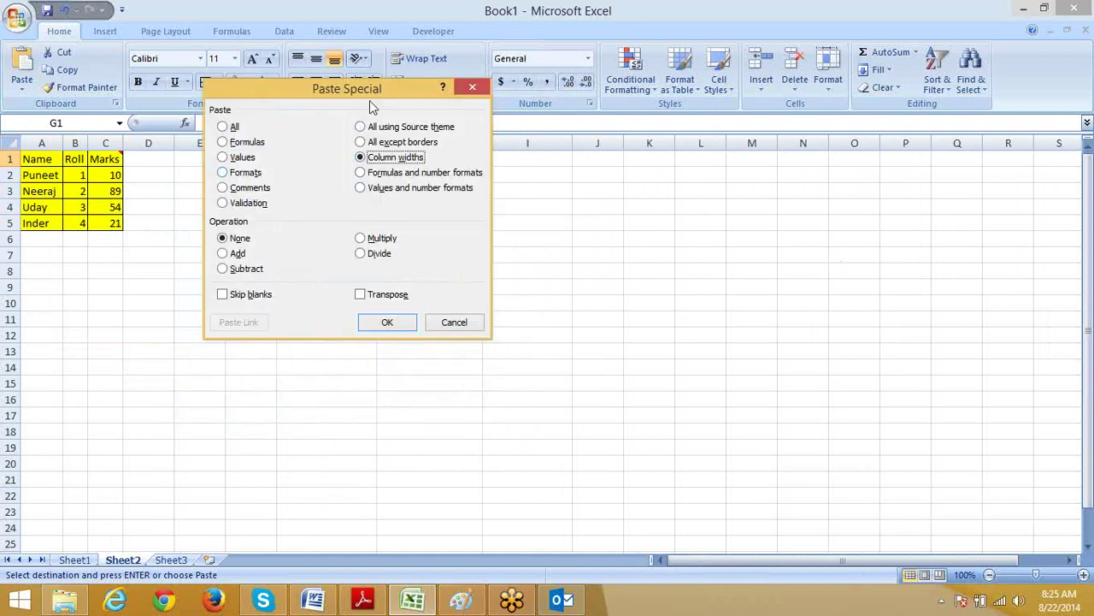
drag(371, 87, 736, 108)
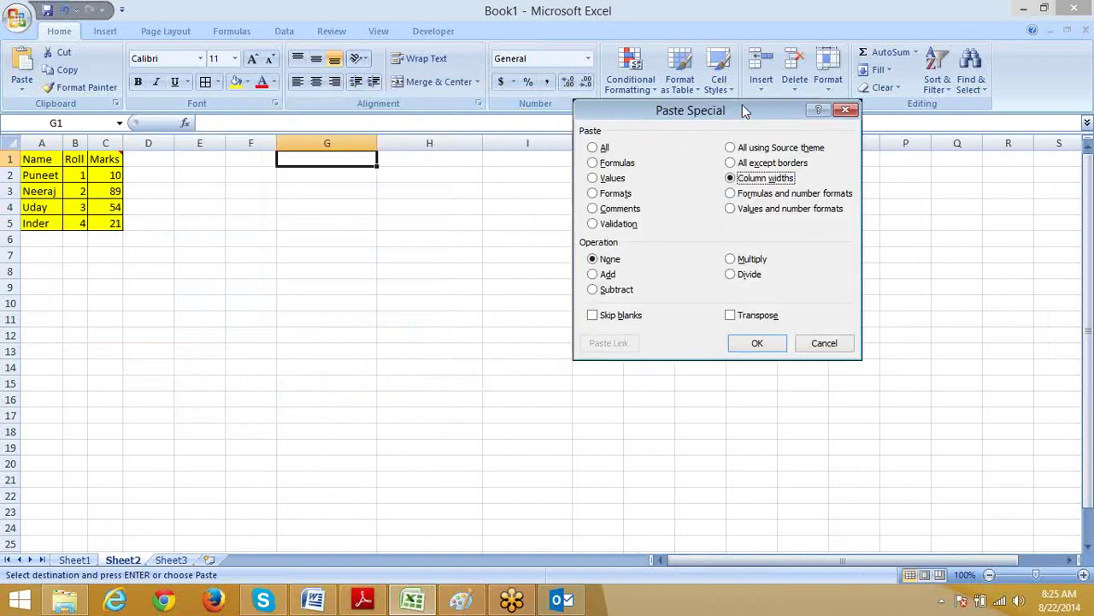
click(755, 345)
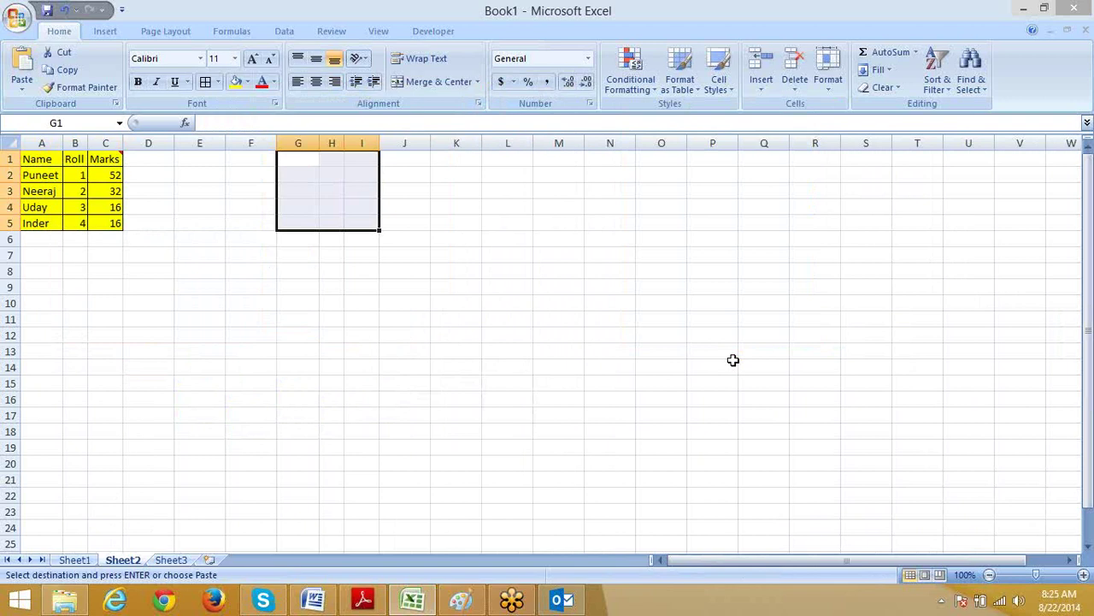
key(ctrl+v)
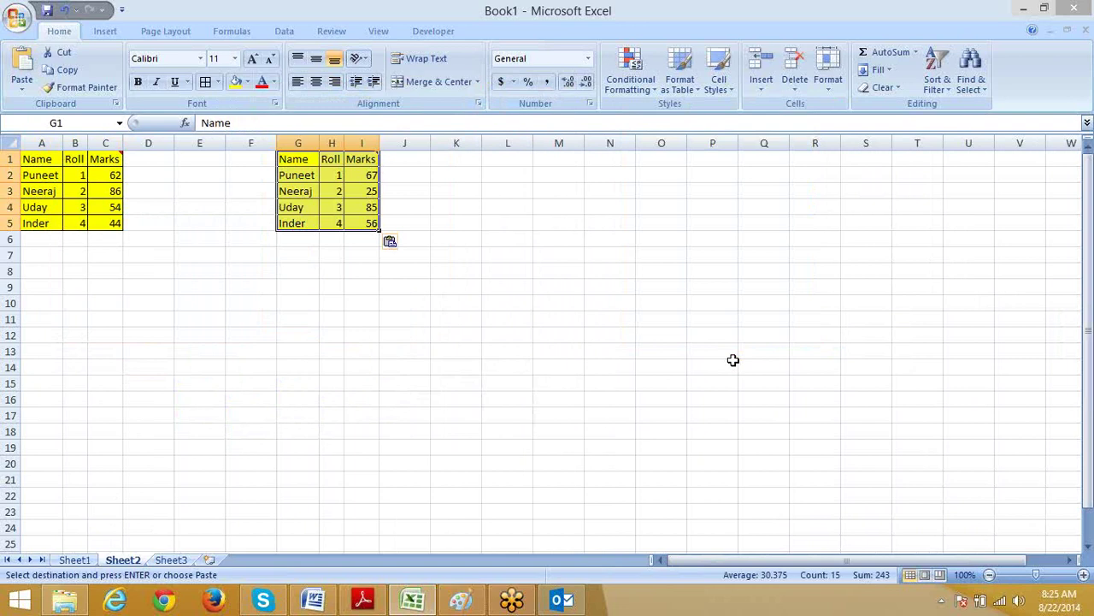
click(589, 318)
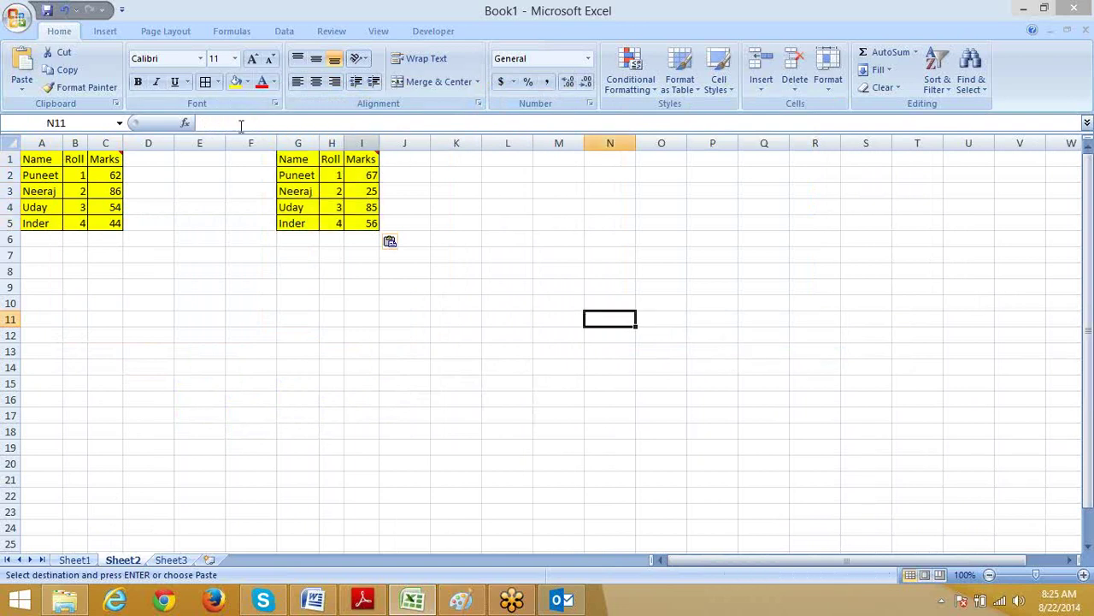
Delete columns G through I on Sheet2, removing the duplicate table
drag(308, 143, 368, 143)
right_click(369, 143)
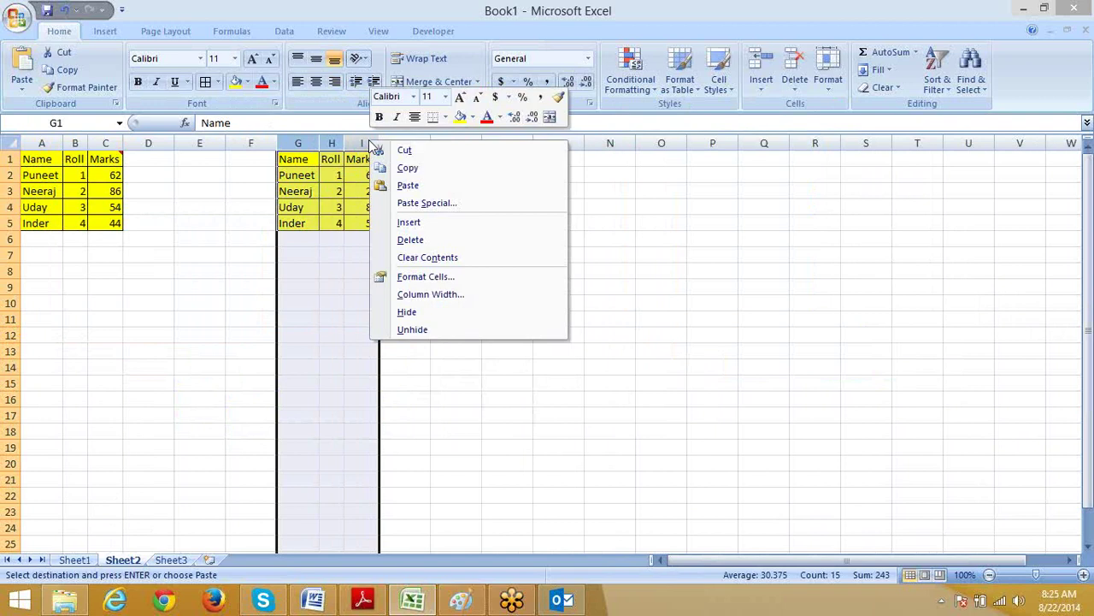
click(422, 240)
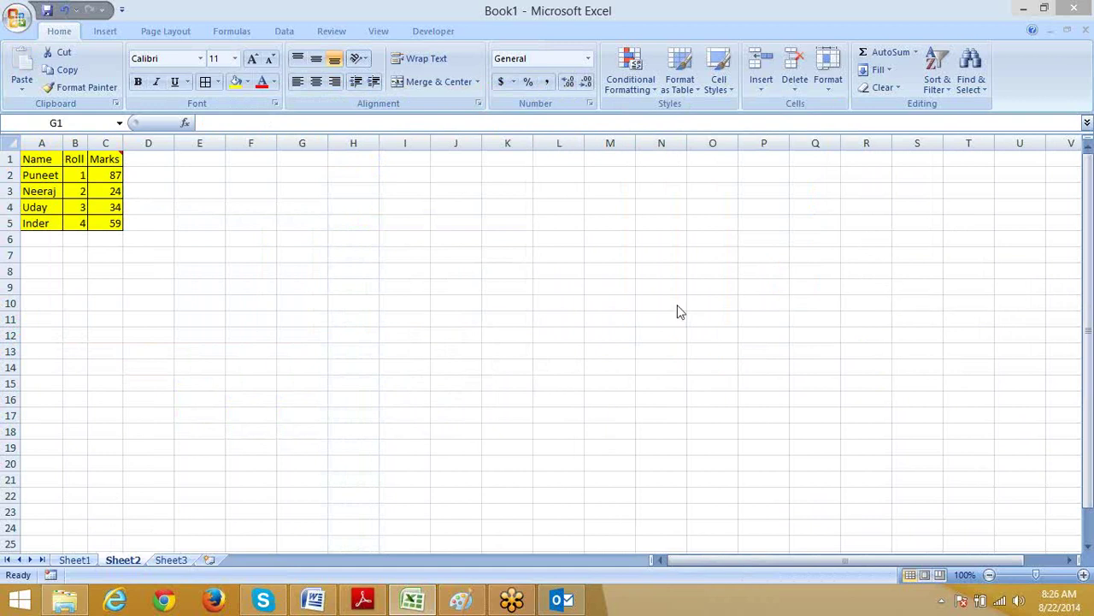
click(154, 159)
click(147, 192)
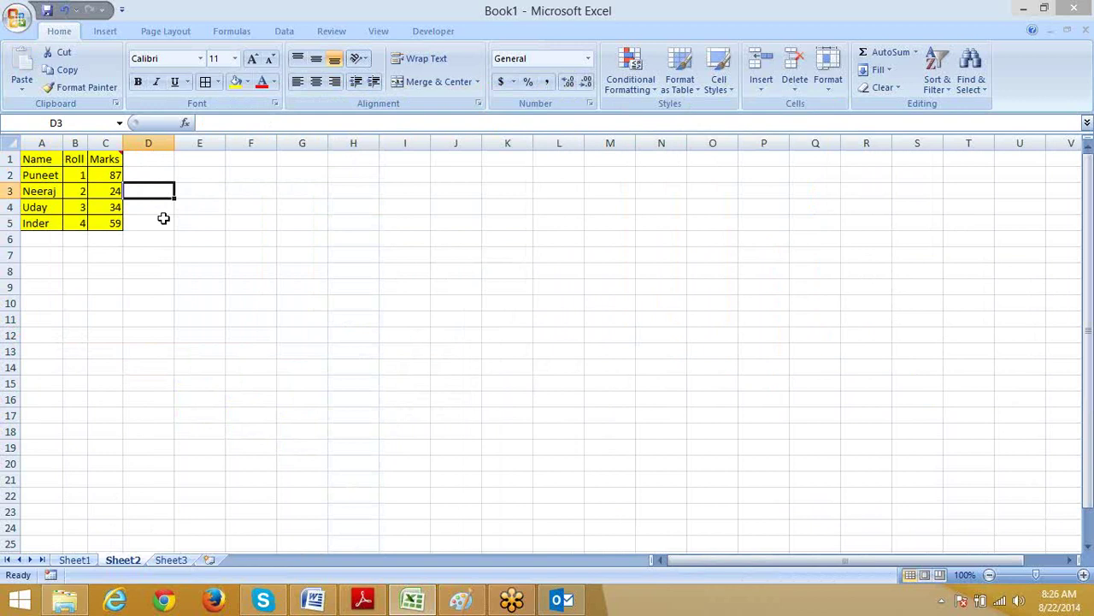
Add a 'Date' heading in D1 and fill today's date, 8/22/2014, down D2:D5
click(98, 177)
click(100, 224)
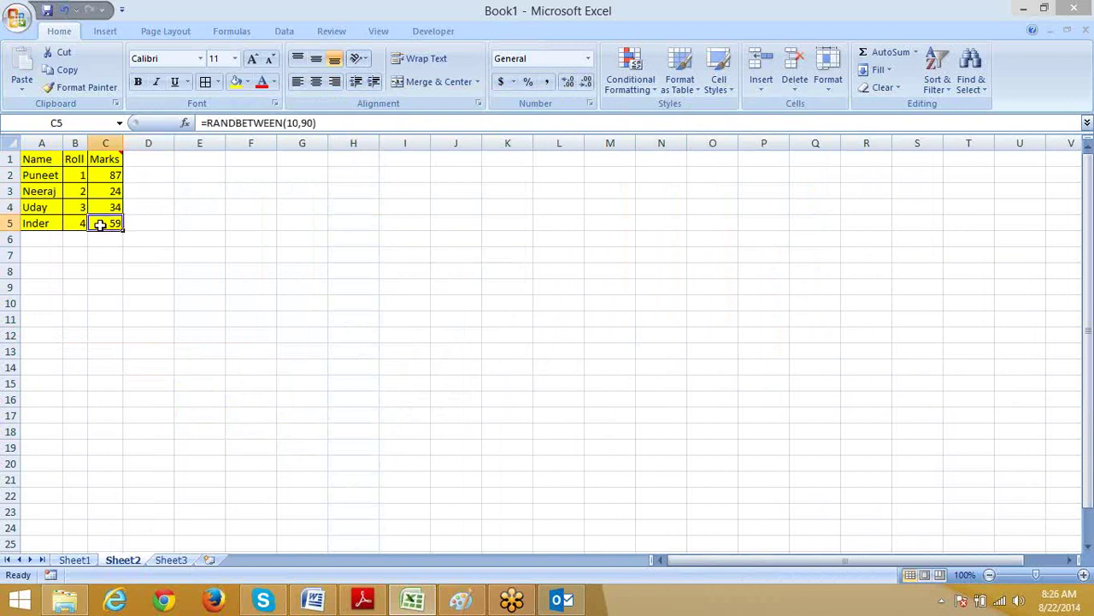
click(177, 224)
drag(174, 142, 197, 142)
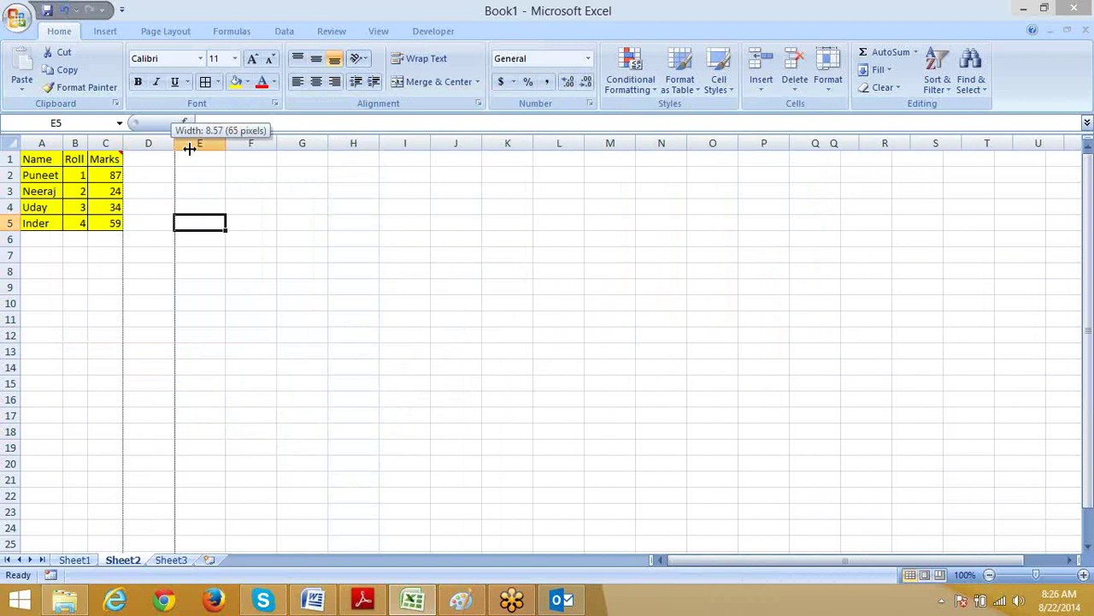
click(180, 158)
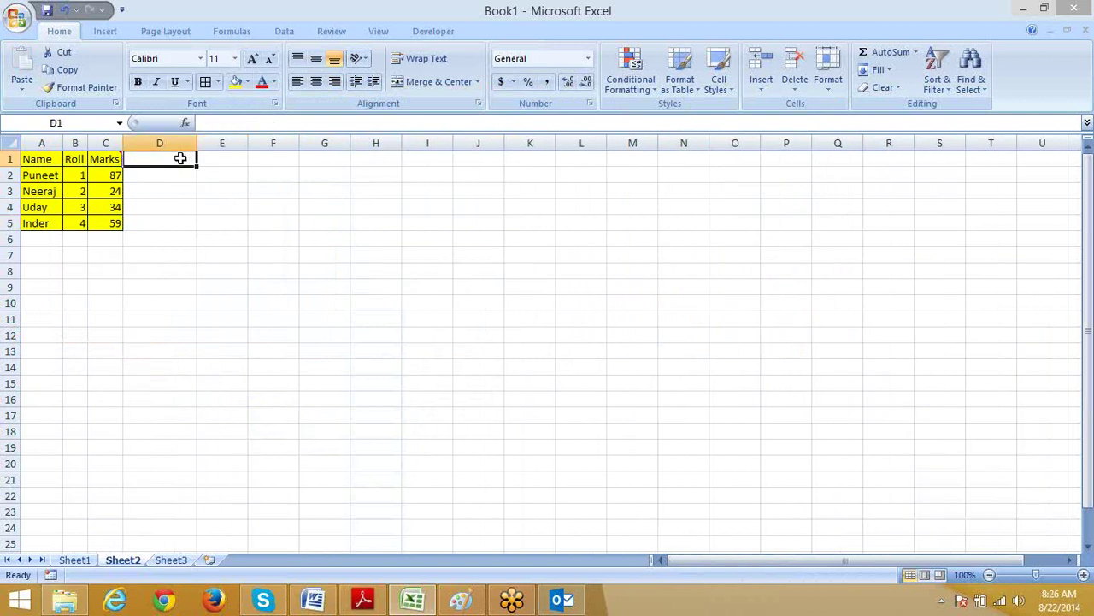
text(Date)
key(Return)
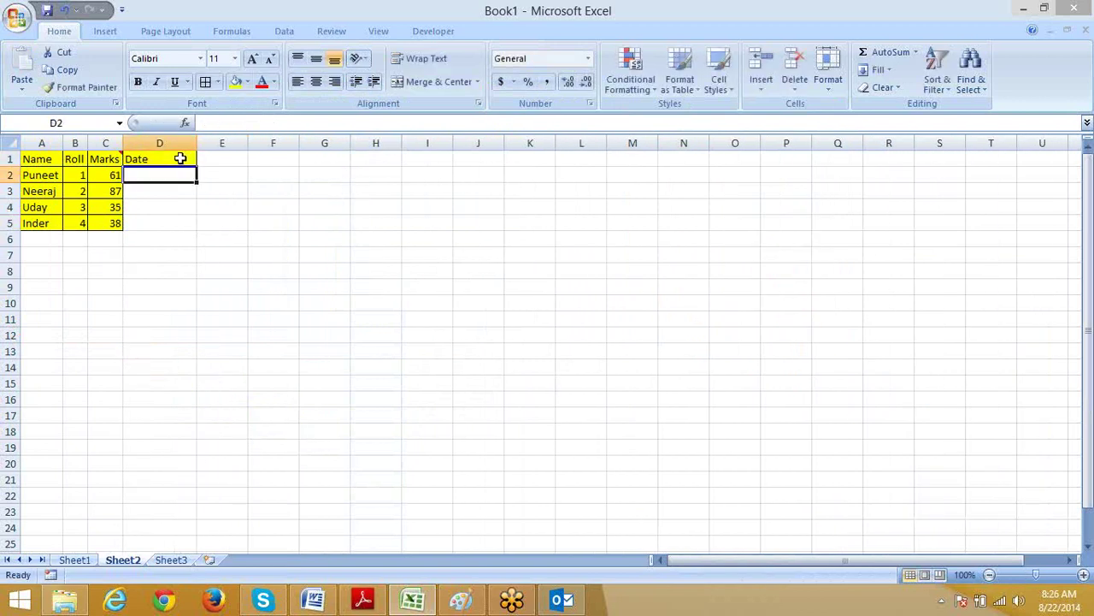
key(ctrl+semicolon)
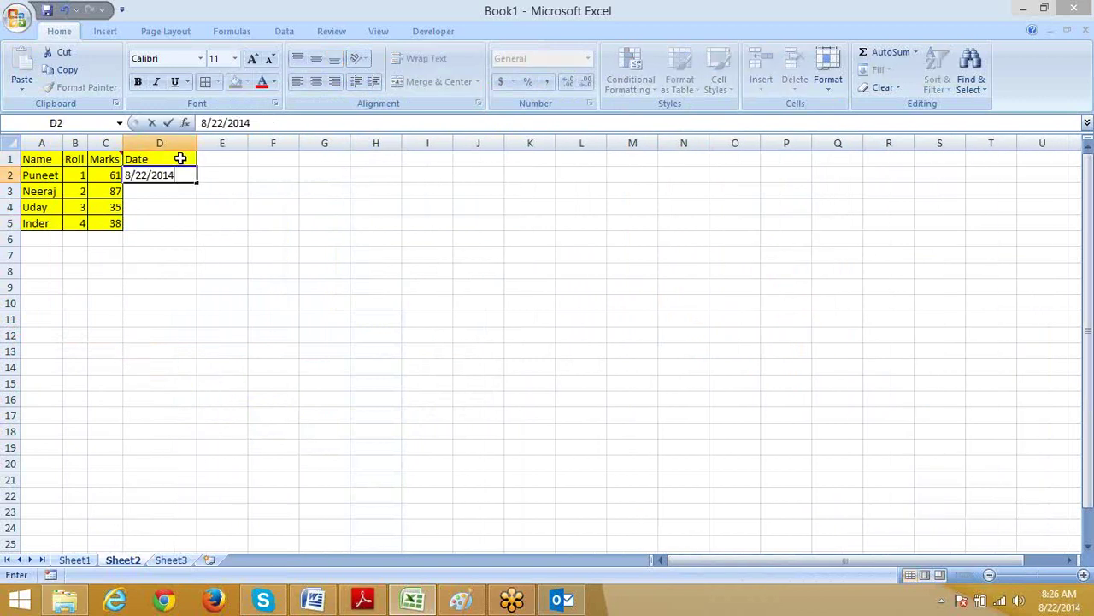
key(Return)
key(Up)
key(shift+Down)
key(shift+Down)
key(shift+Down)
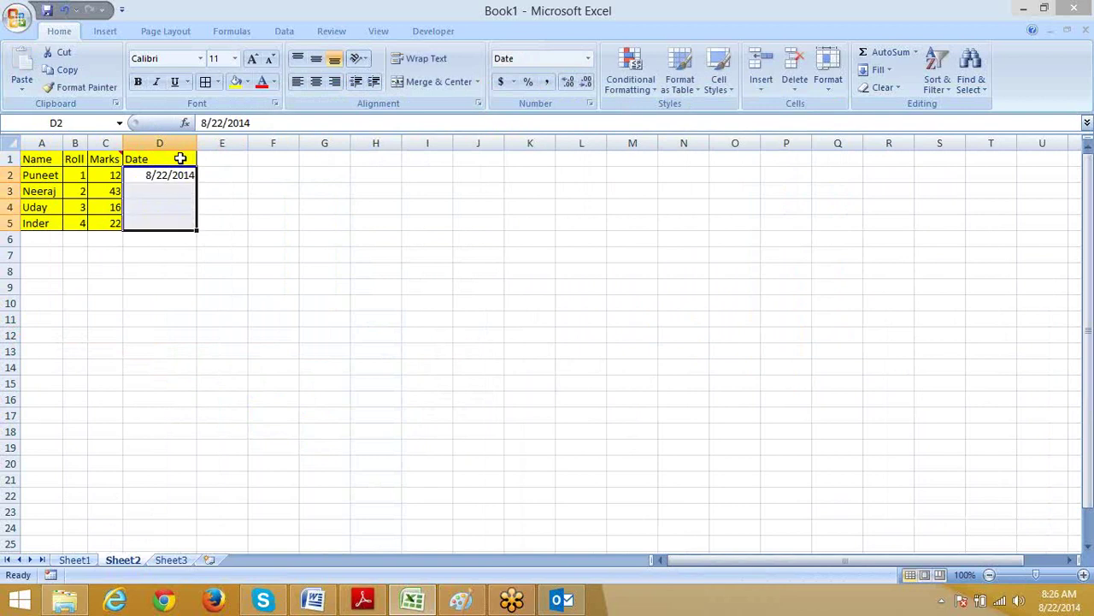
key(ctrl+d)
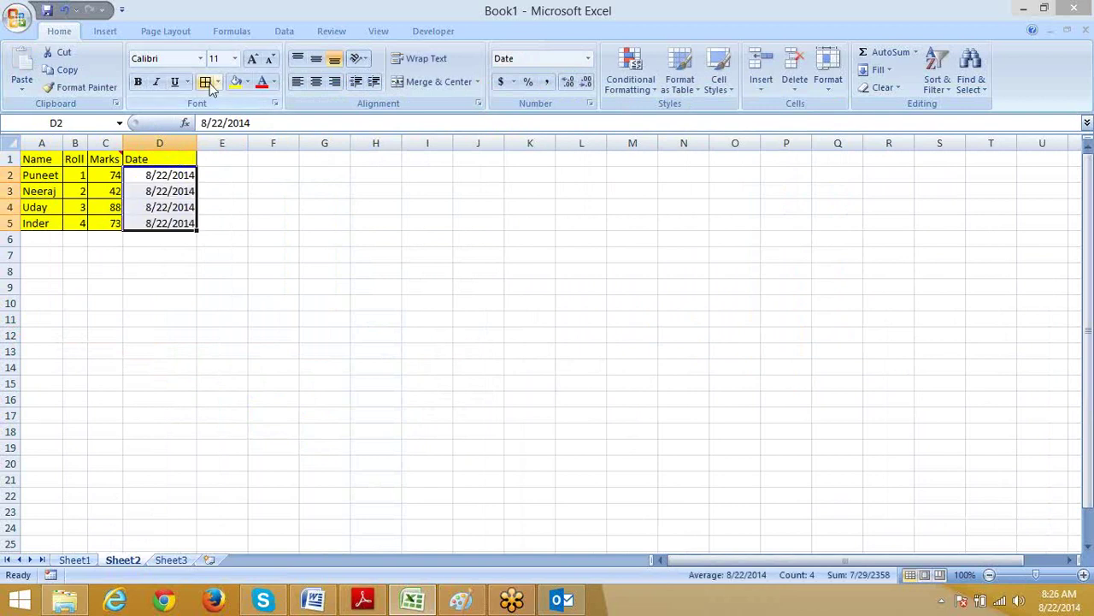
Fill the dates yellow, copy D2:D5, and bring up paste options on a widened H2
click(236, 81)
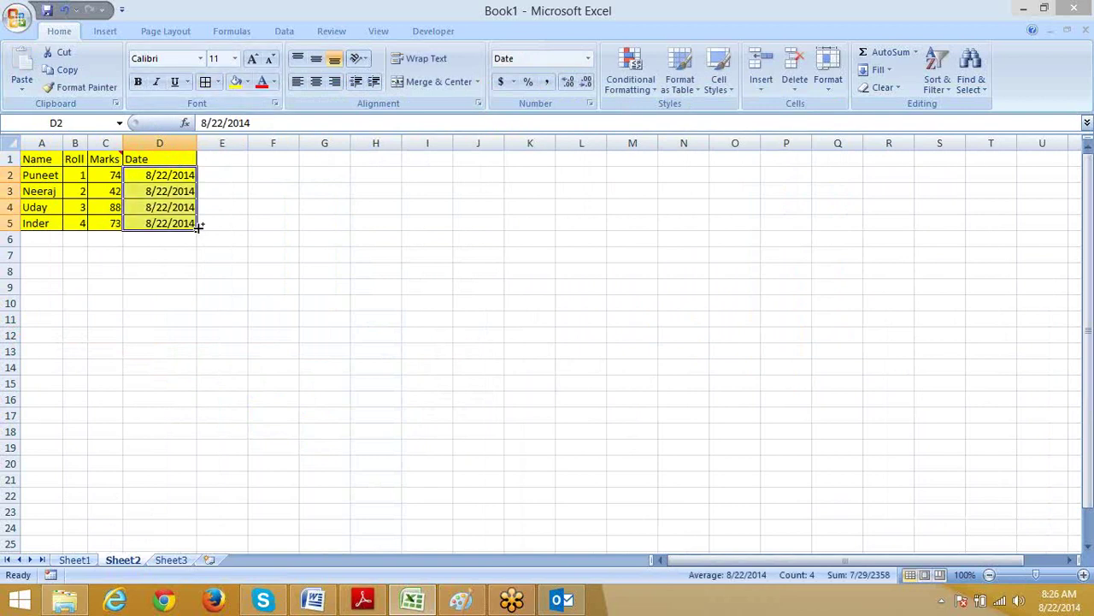
key(ctrl+c)
click(377, 177)
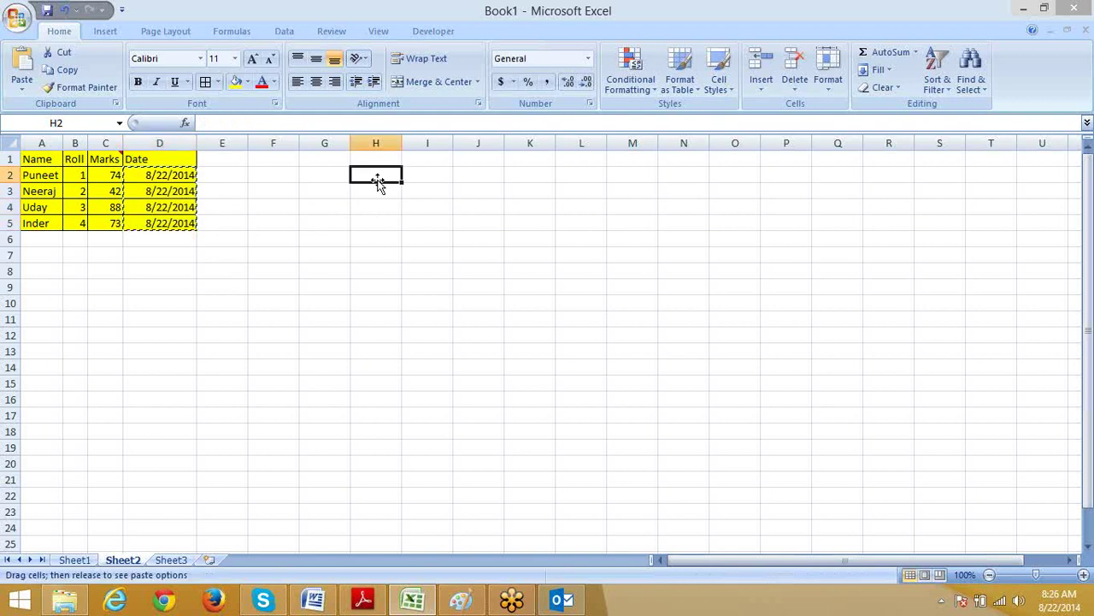
drag(402, 142, 439, 142)
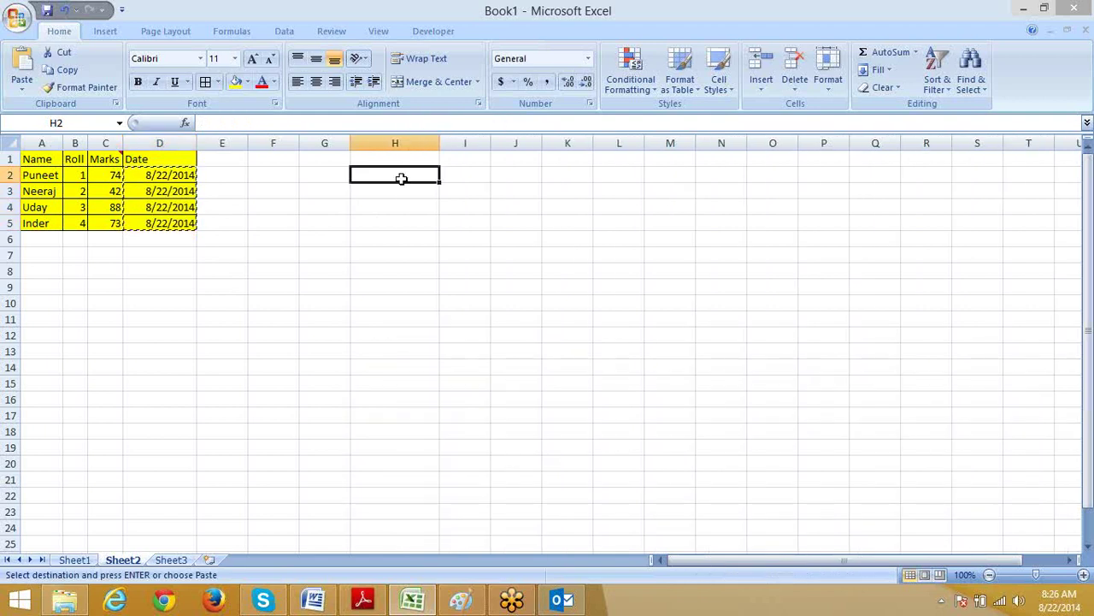
right_click(402, 178)
Paste the copied dates into H2:H5 as values only, showing serial number 41873
click(459, 242)
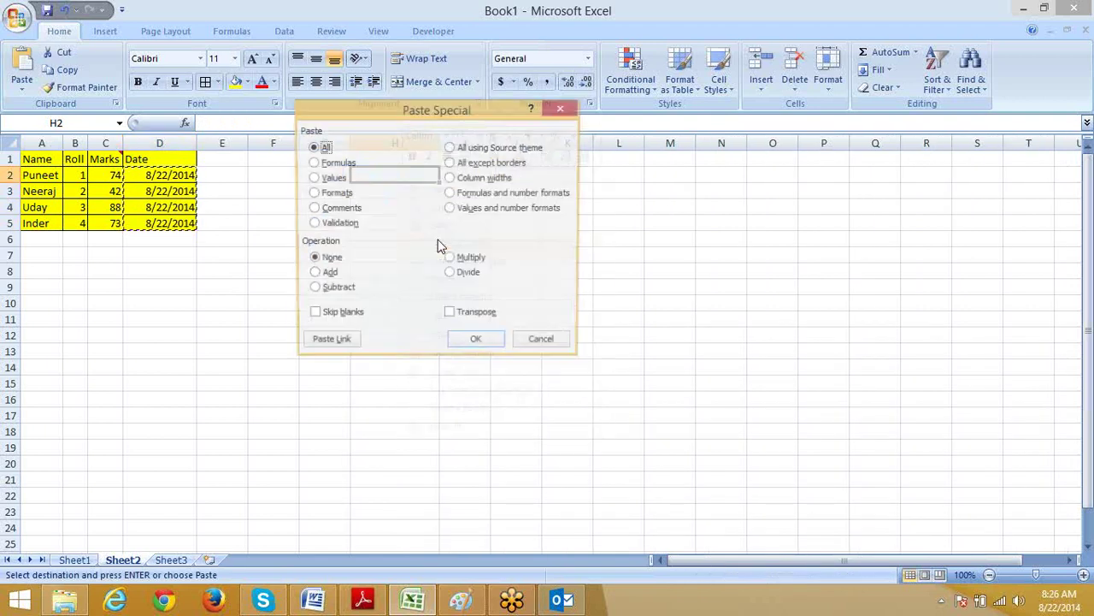
click(313, 178)
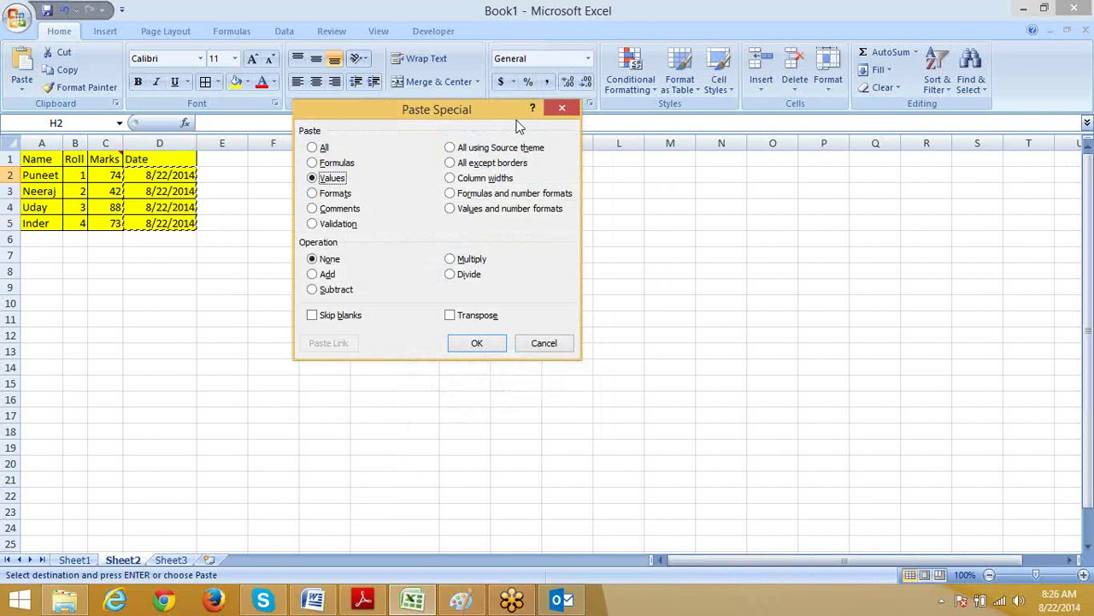
drag(425, 106, 627, 104)
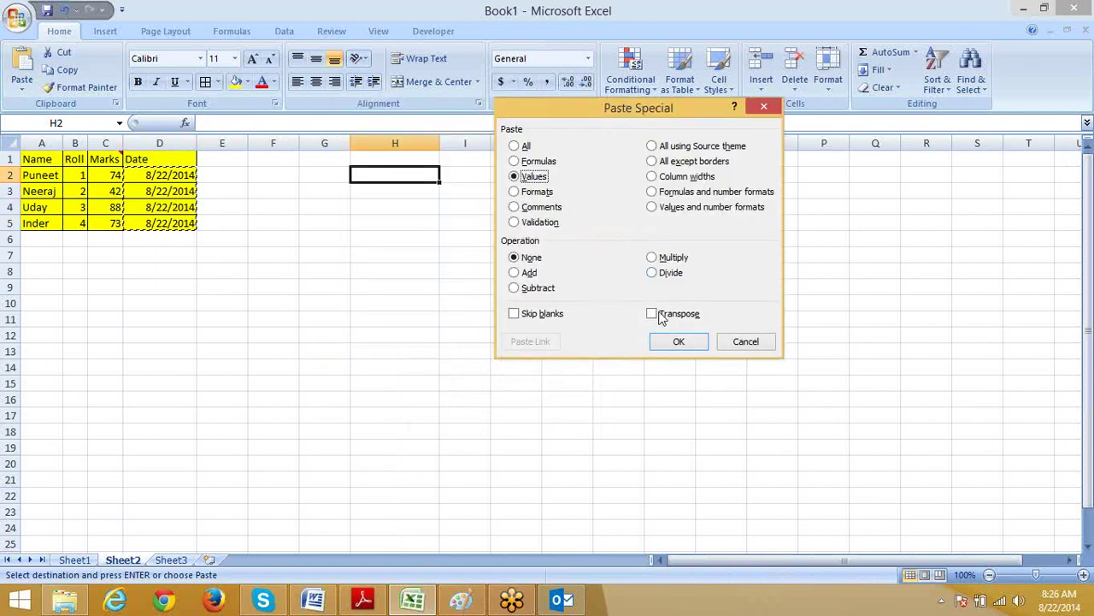
click(673, 340)
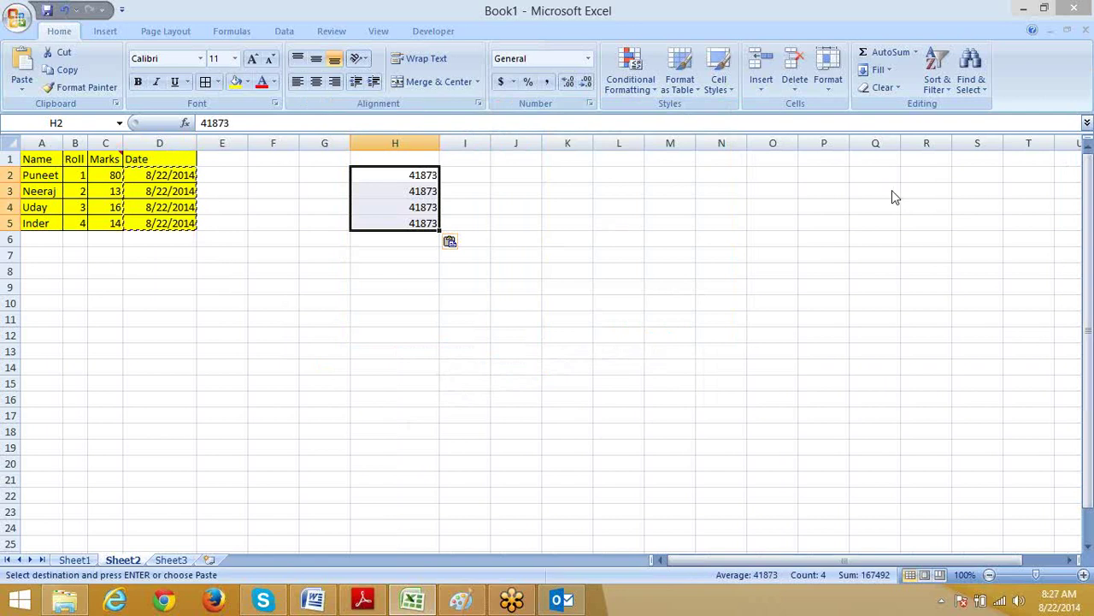
click(407, 192)
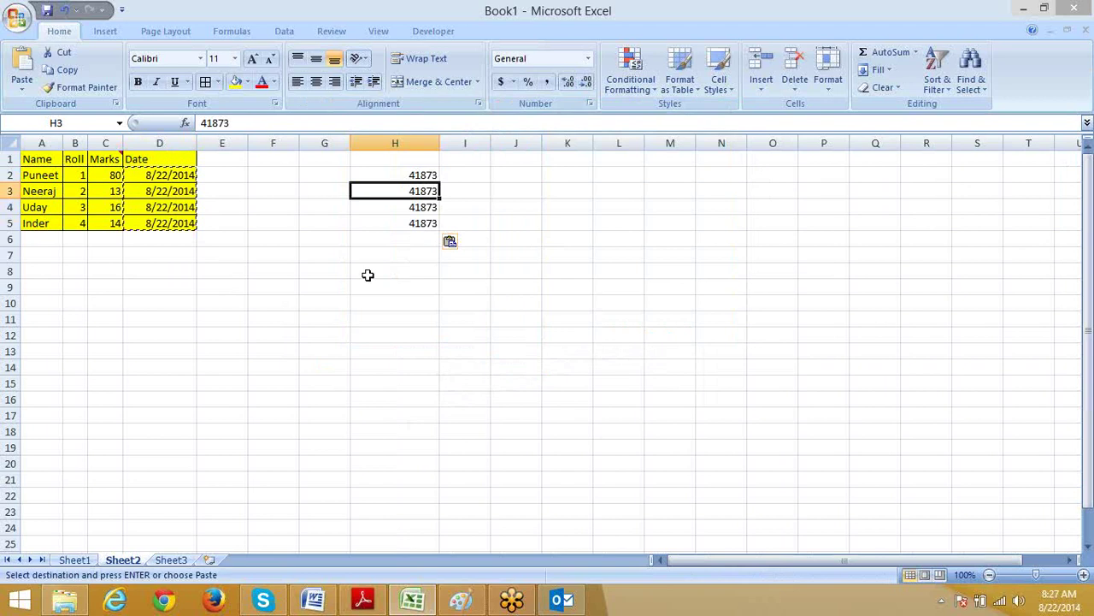
Enter 1/1/2014 in F9 and switch it to General format to reveal serial number 41640
click(290, 283)
text(1)
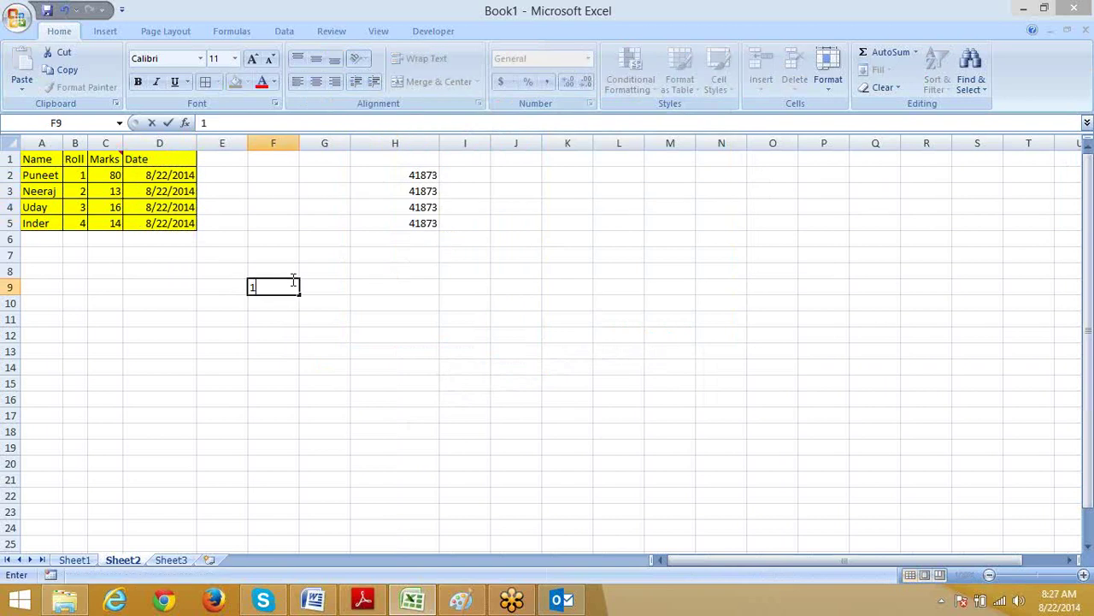
text(/1)
text(/20)
text(1)
text(4)
key(Return)
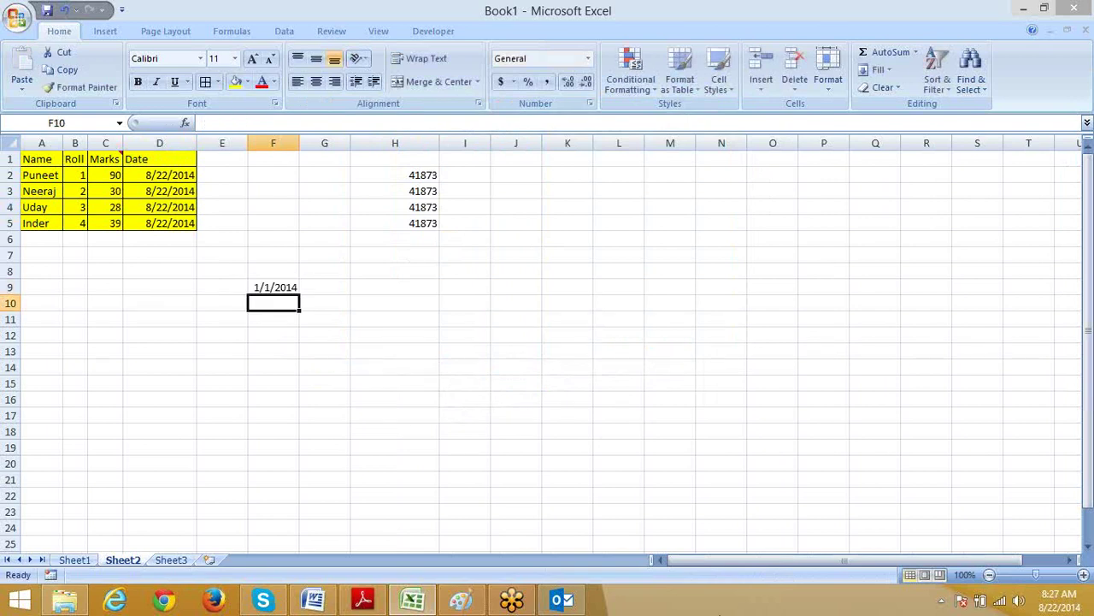
click(273, 287)
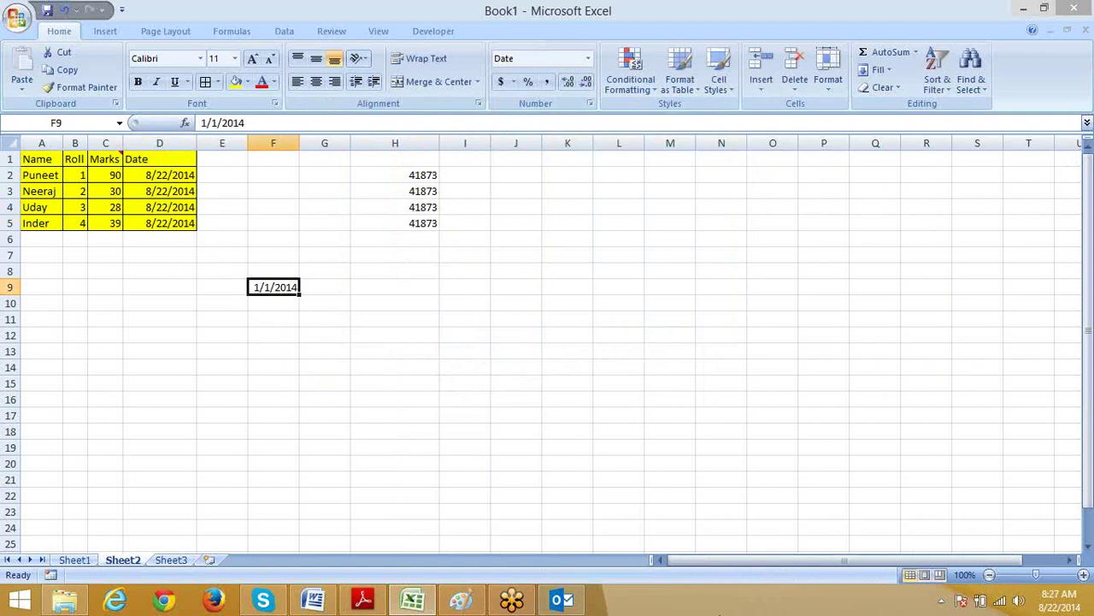
key(ctrl+shift+asciitilde)
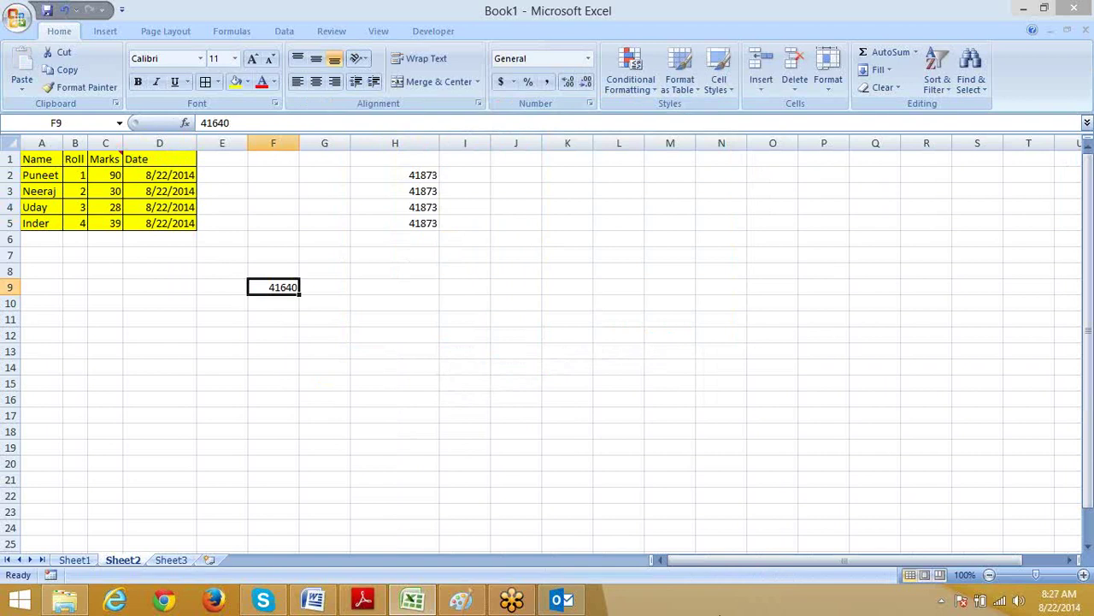
Enter 1 in H9
key(Right)
key(Right)
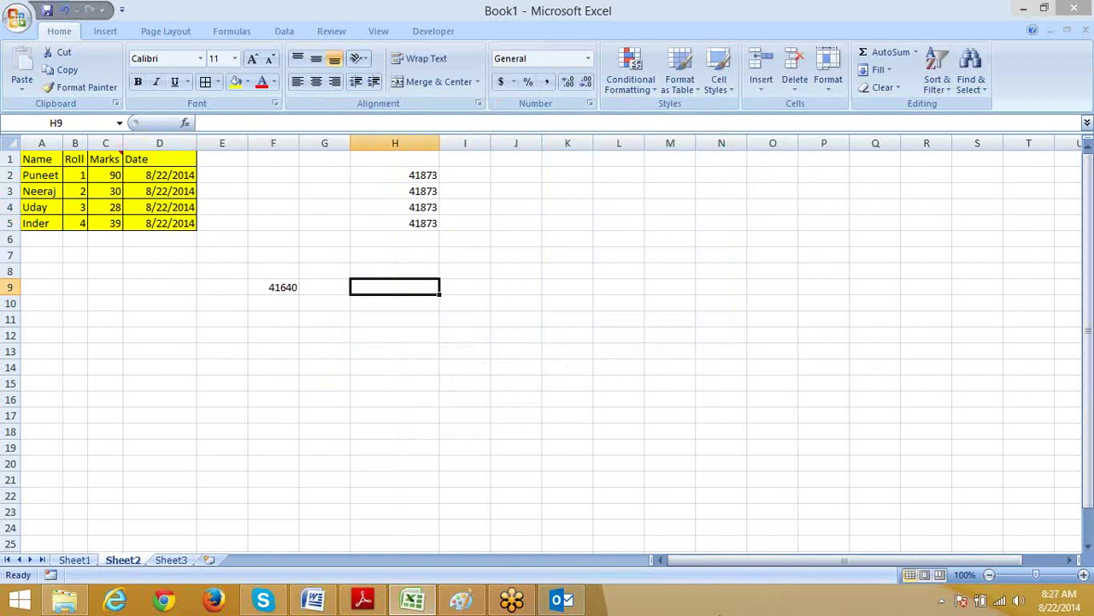
text(1)
key(Return)
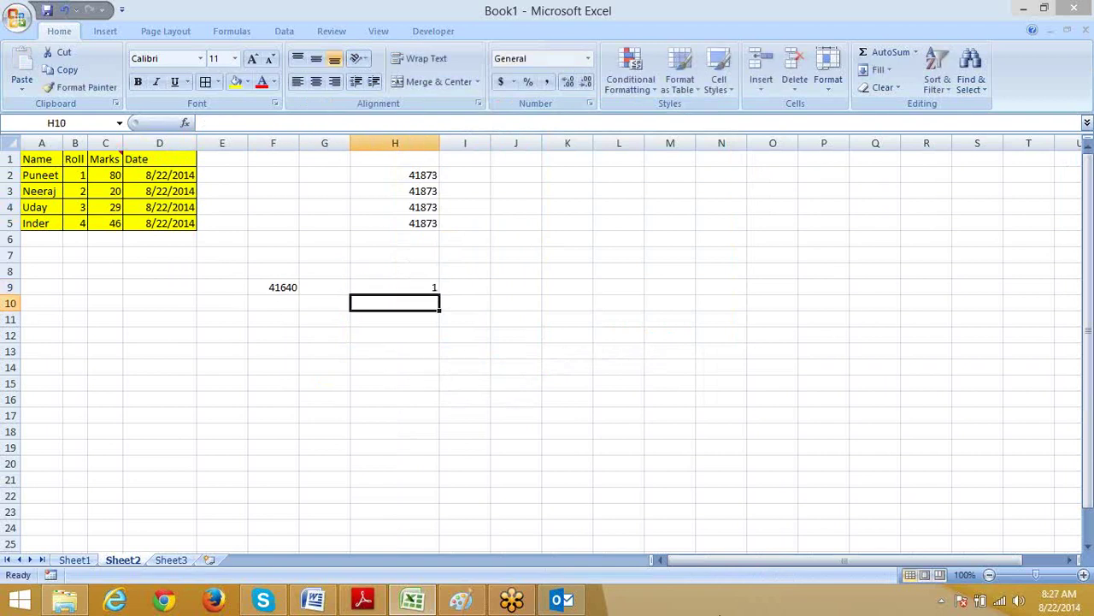
key(Up)
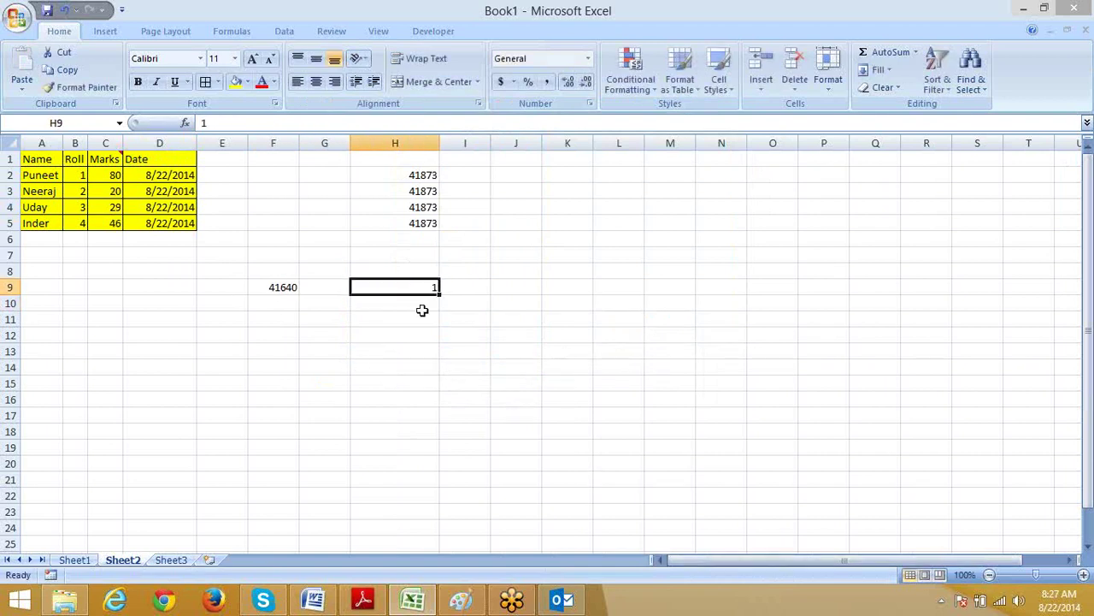
Format H9 as Short Date, then enter 32 and 367, which show 2/1/1900 and 1/1/1901
click(587, 58)
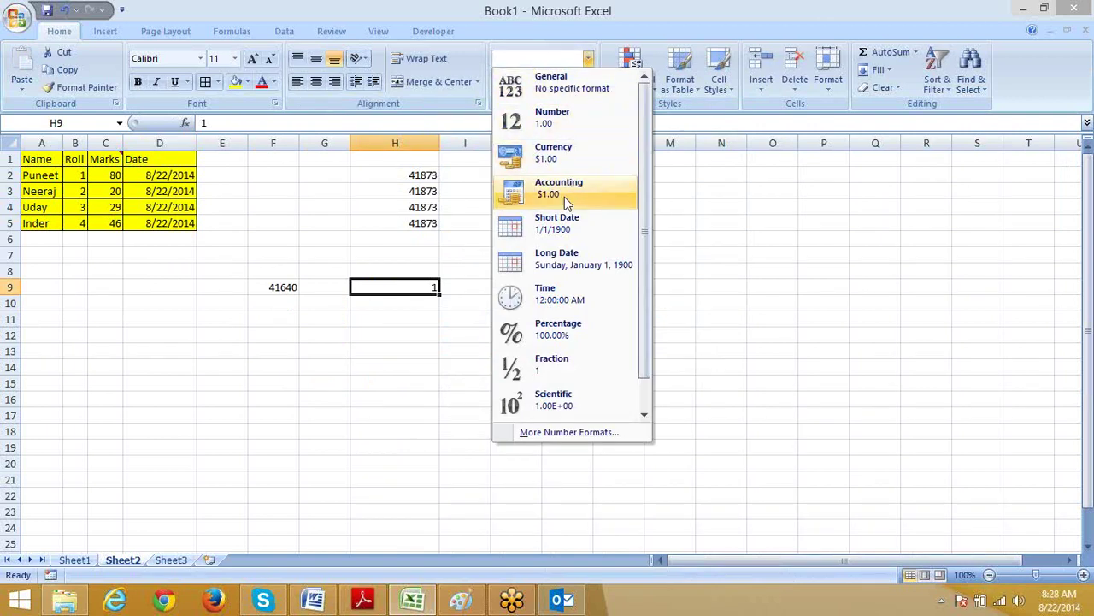
click(562, 230)
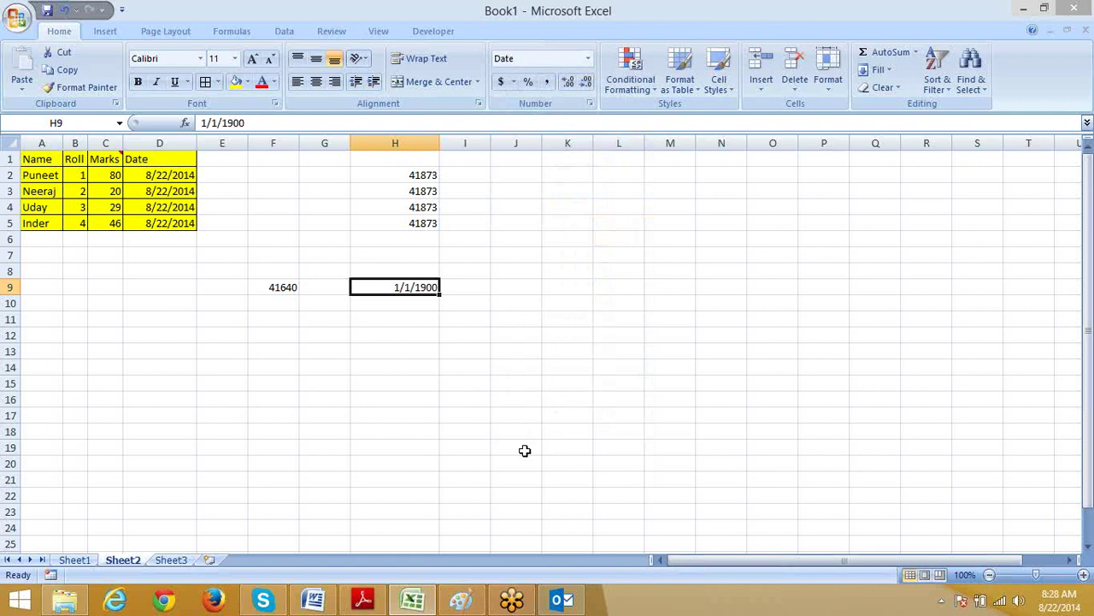
text(3)
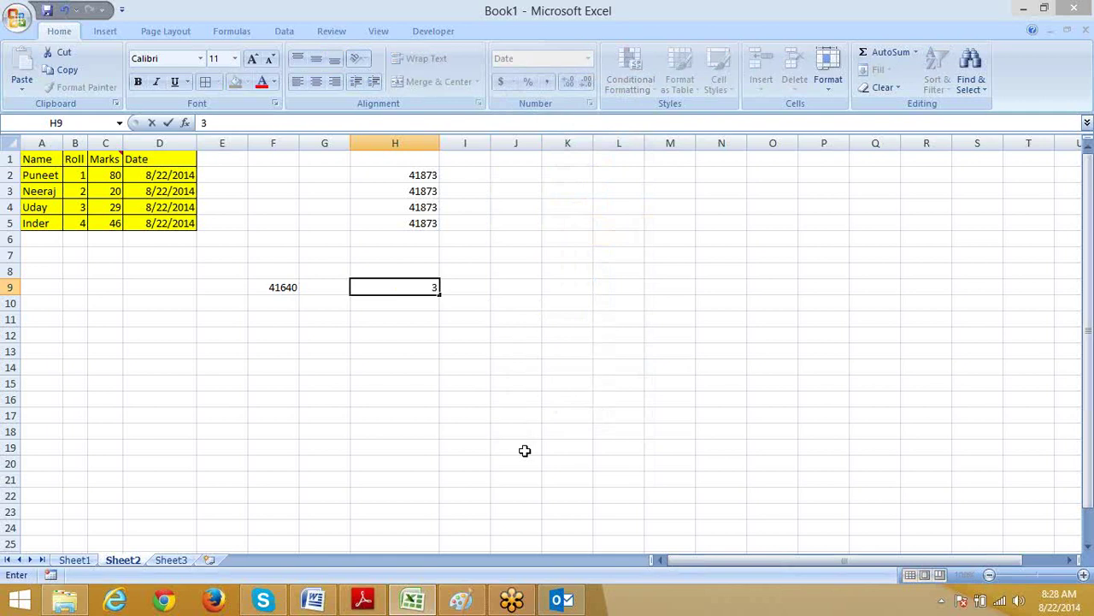
text(2)
key(Return)
key(Up)
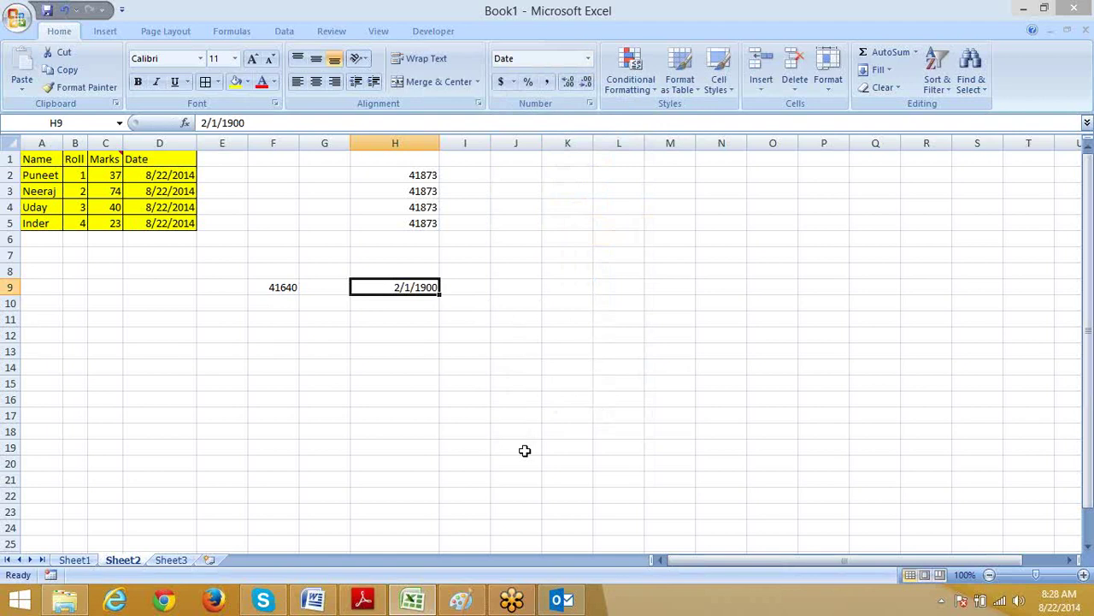
text(367)
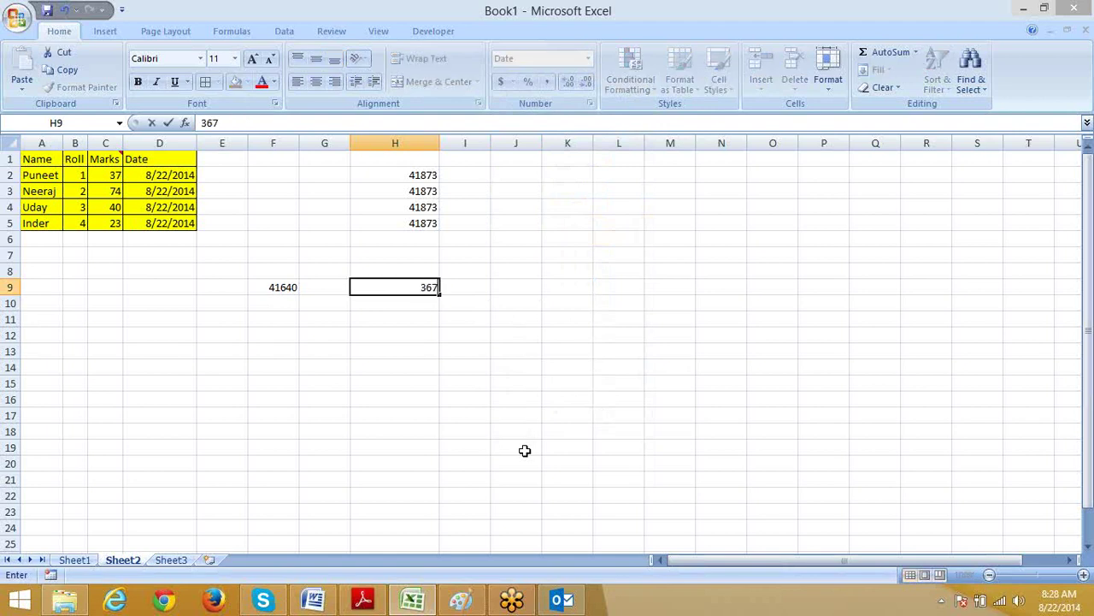
key(Return)
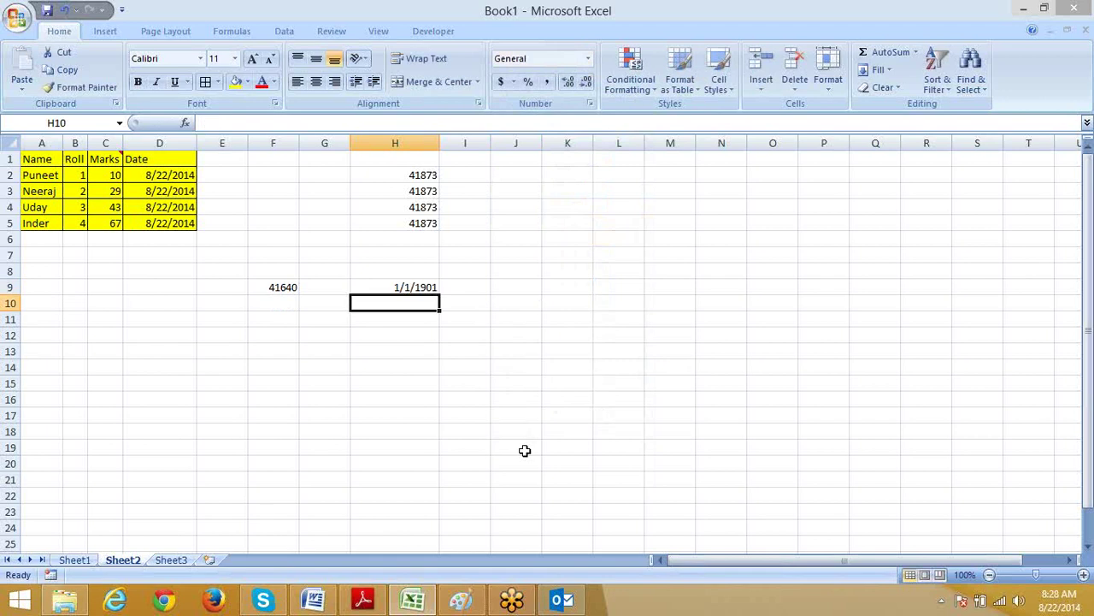
key(Up)
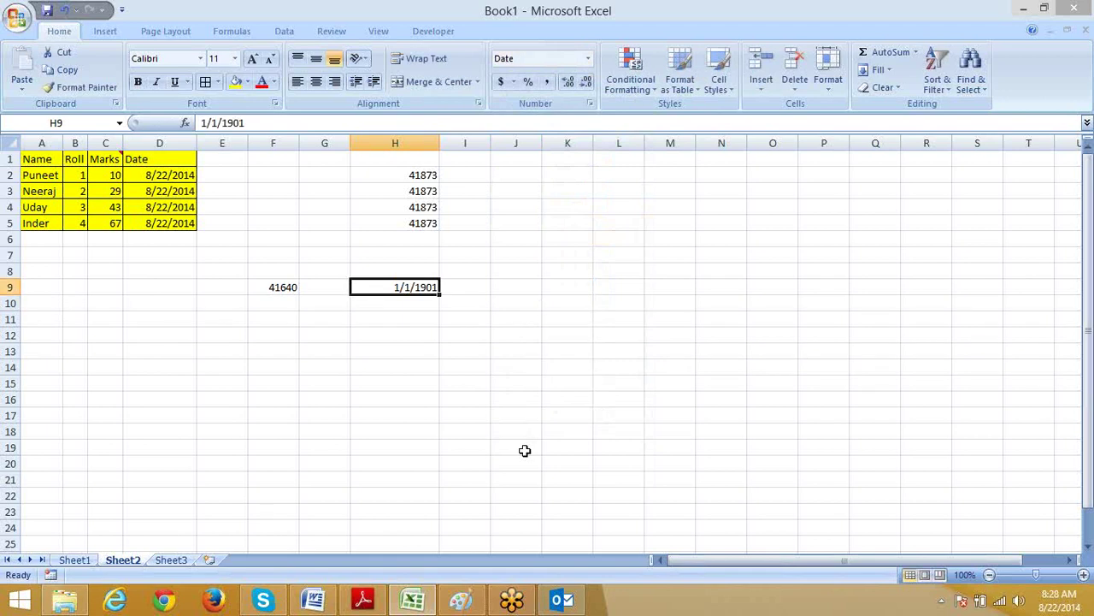
Enter 700, 800, then 41640 in H9, ending with 1/1/2014 displayed
text(700)
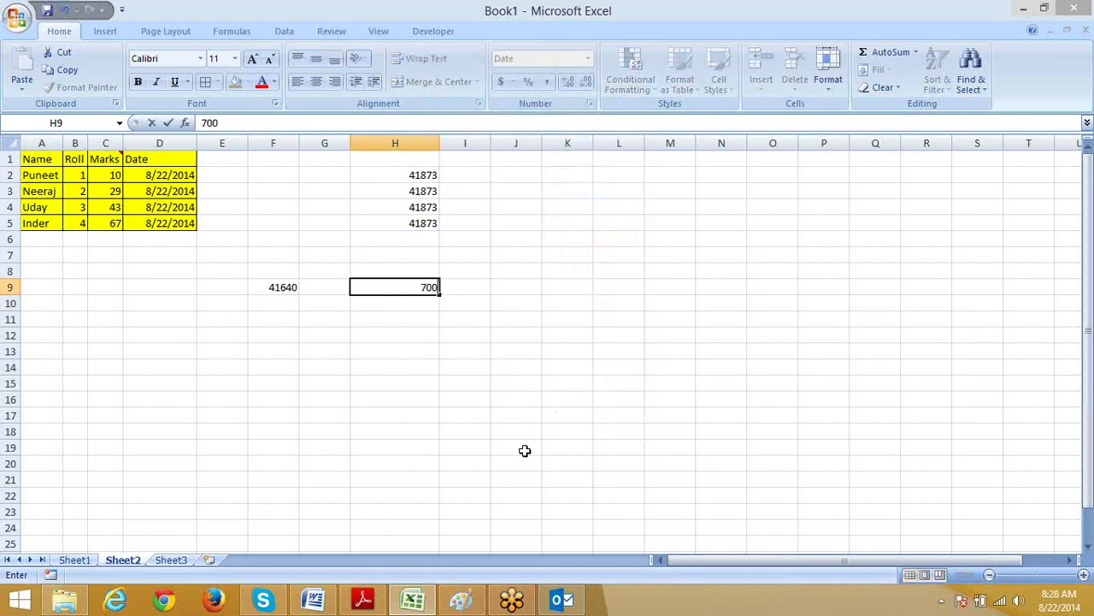
key(Return)
key(Up)
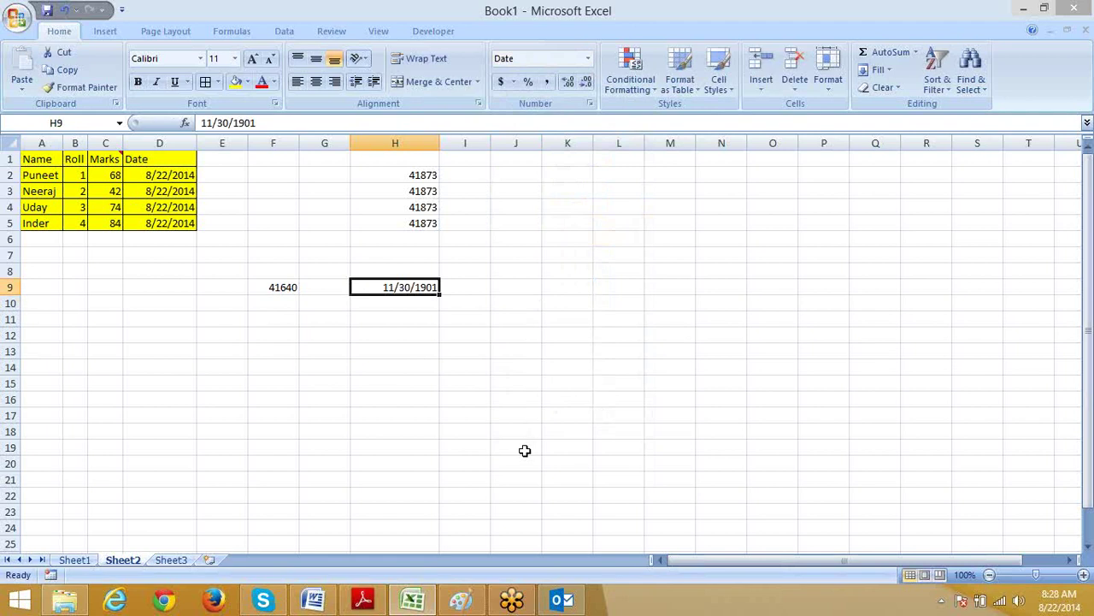
text(800)
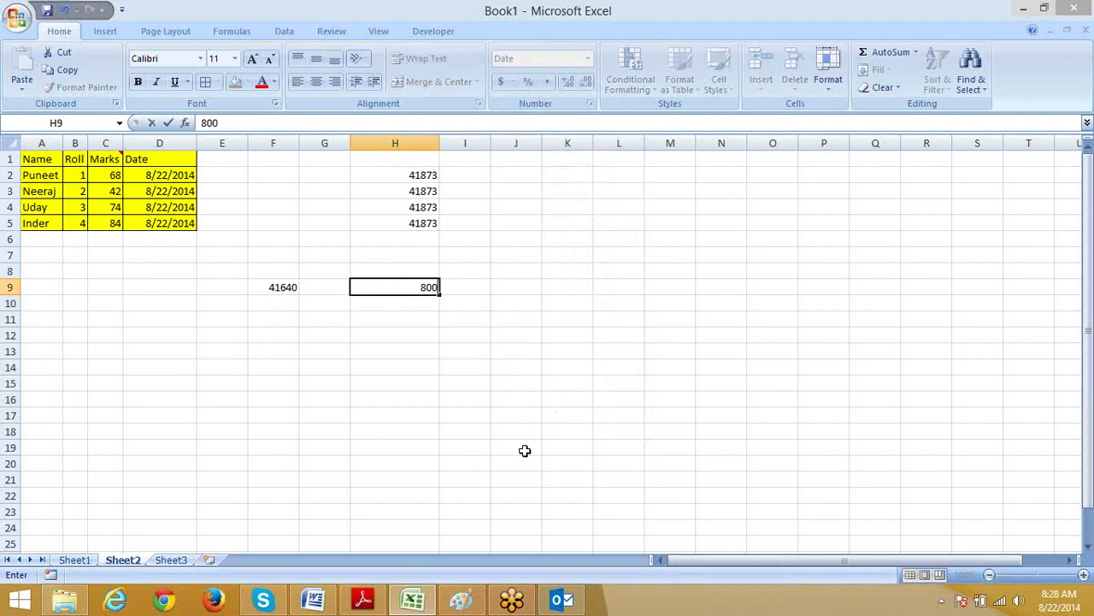
key(Return)
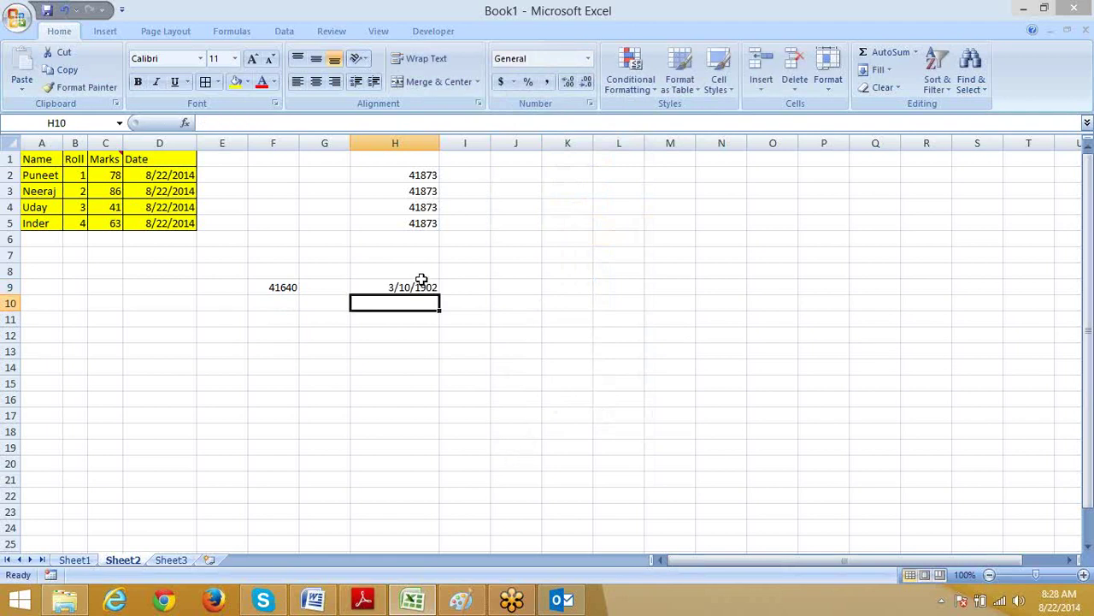
click(419, 287)
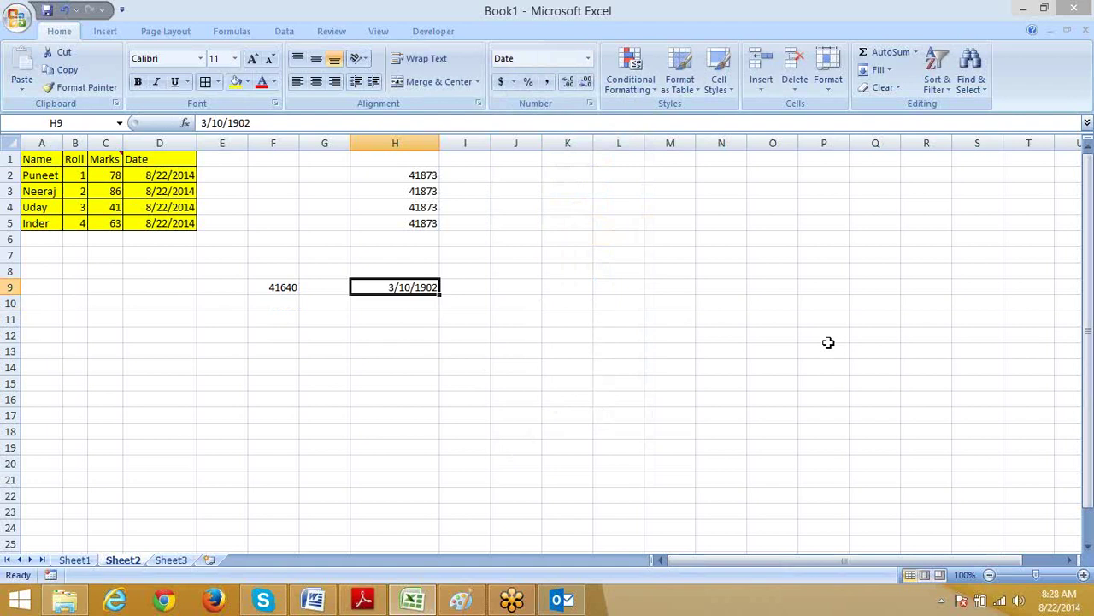
text(416)
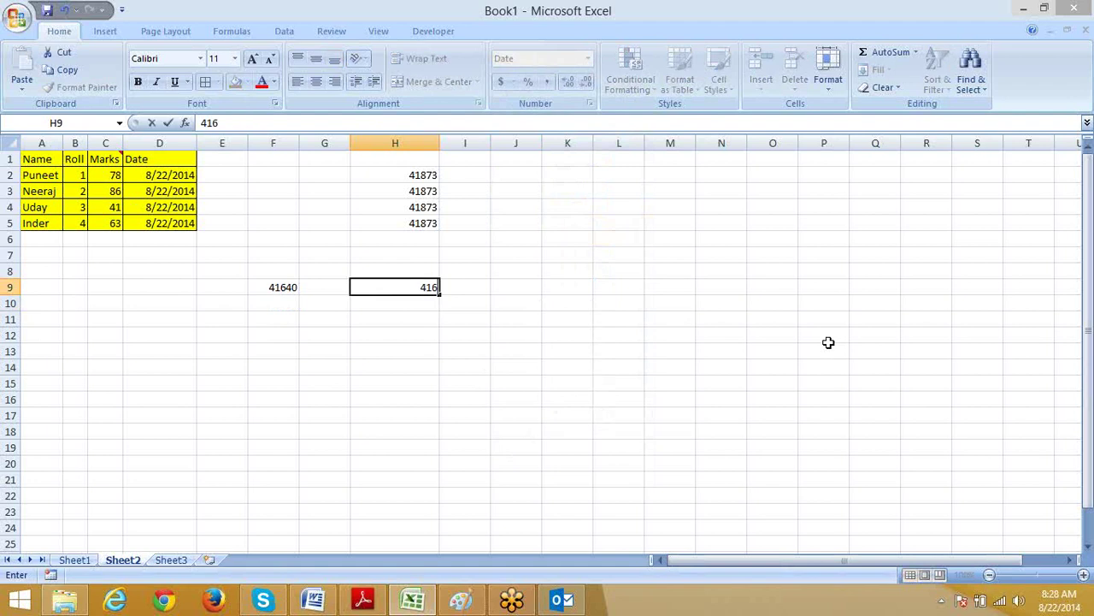
text(40)
key(Return)
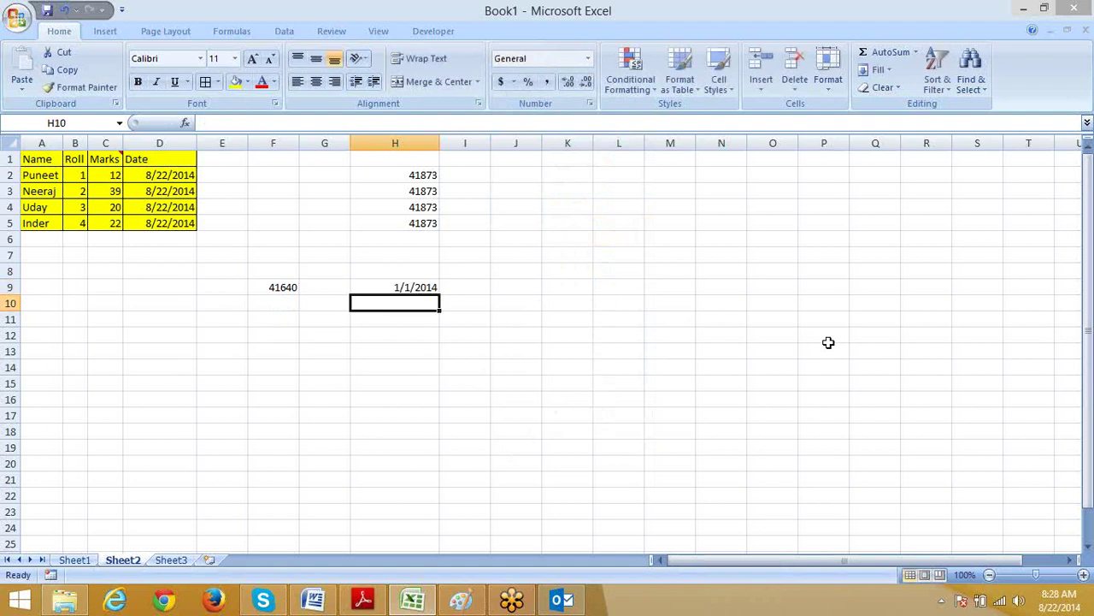
key(Up)
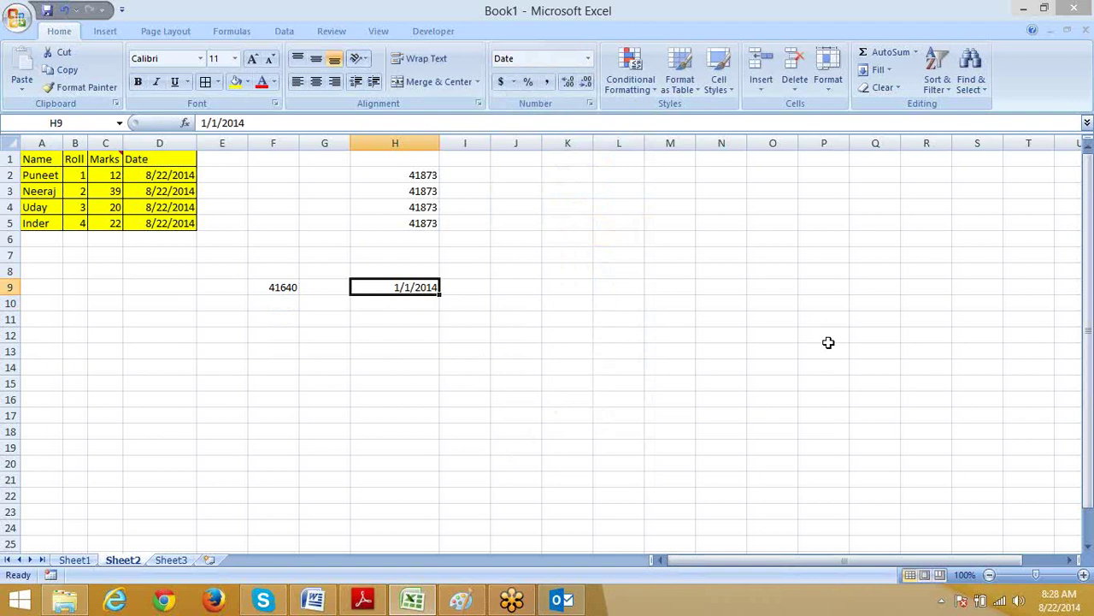
Enter the text 2A in F11 and 1 in G11
click(296, 323)
text(A)
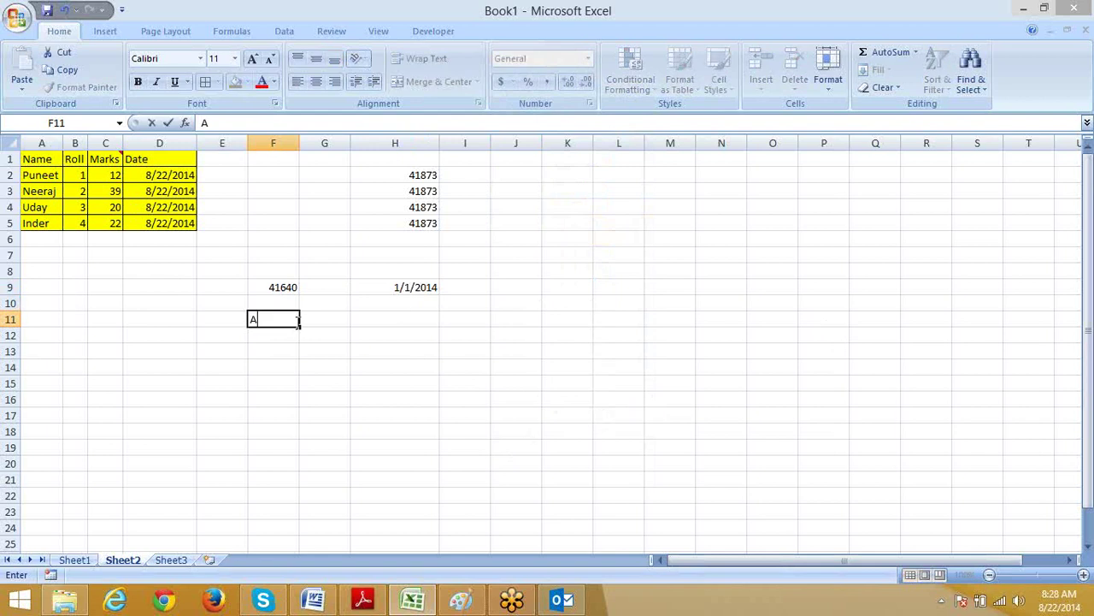
key(BackSpace)
text(@)
key(BackSpace)
text(2)
text(A)
key(Tab)
text(1)
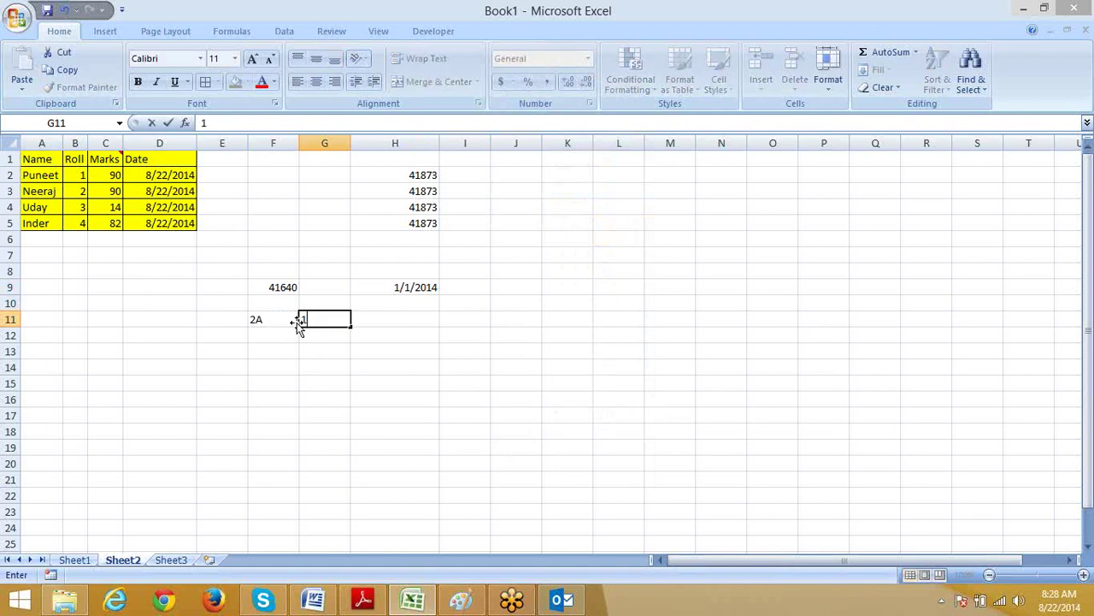
key(Tab)
Enter =F11+G11 in H11, which returns #VALUE!
text(=)
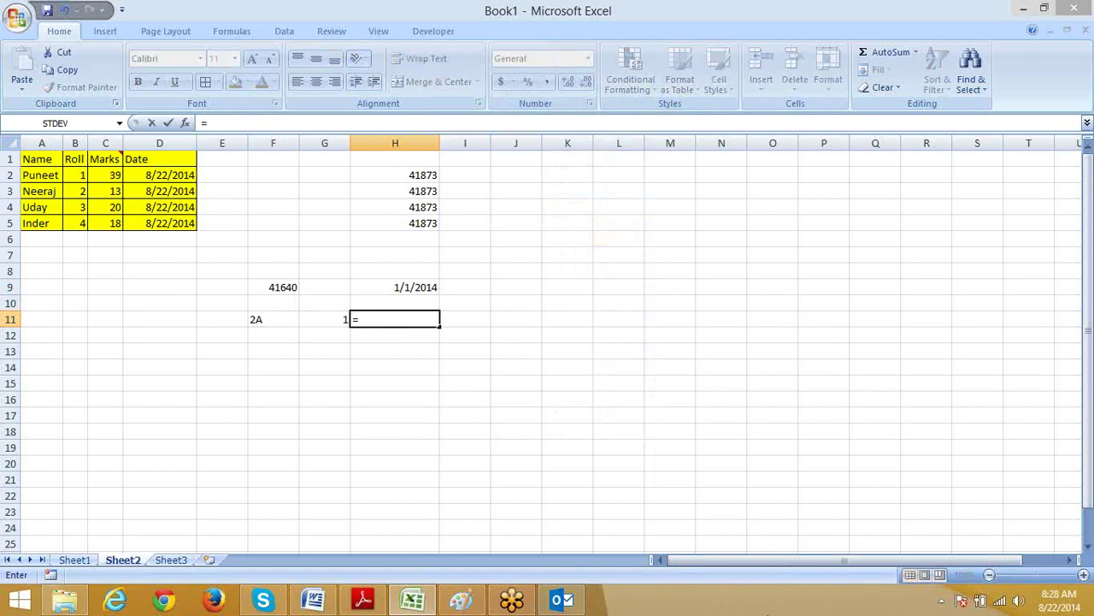
key(Left)
key(Left)
text(=)
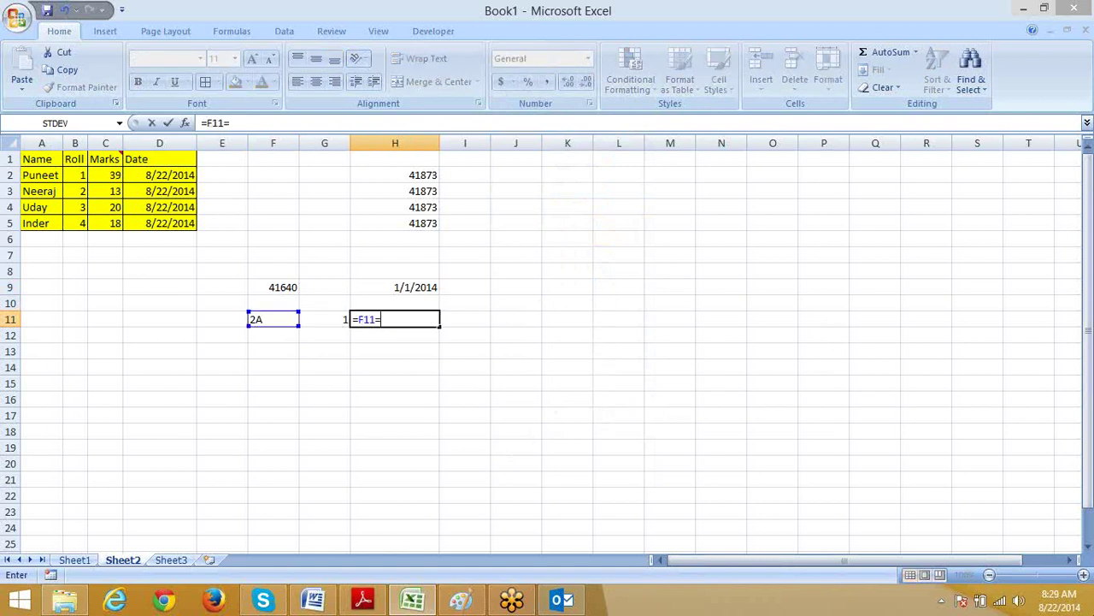
key(Left)
key(BackSpace)
key(BackSpace)
key(BackSpace)
text(+G11)
key(Return)
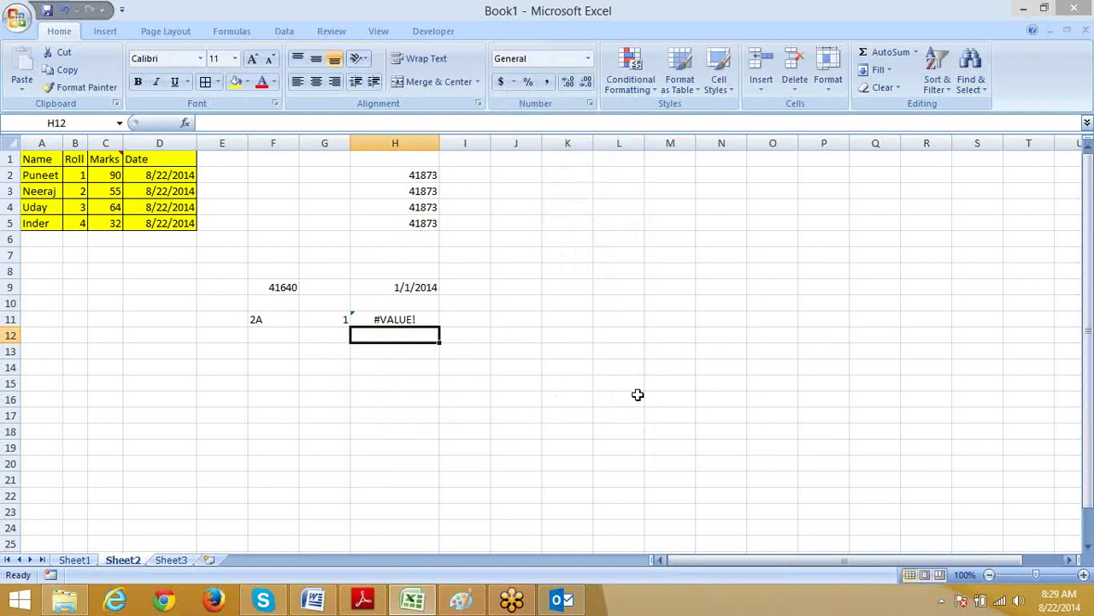
Enter =H9+30 in I9, giving 1/31/2014
click(426, 286)
click(464, 286)
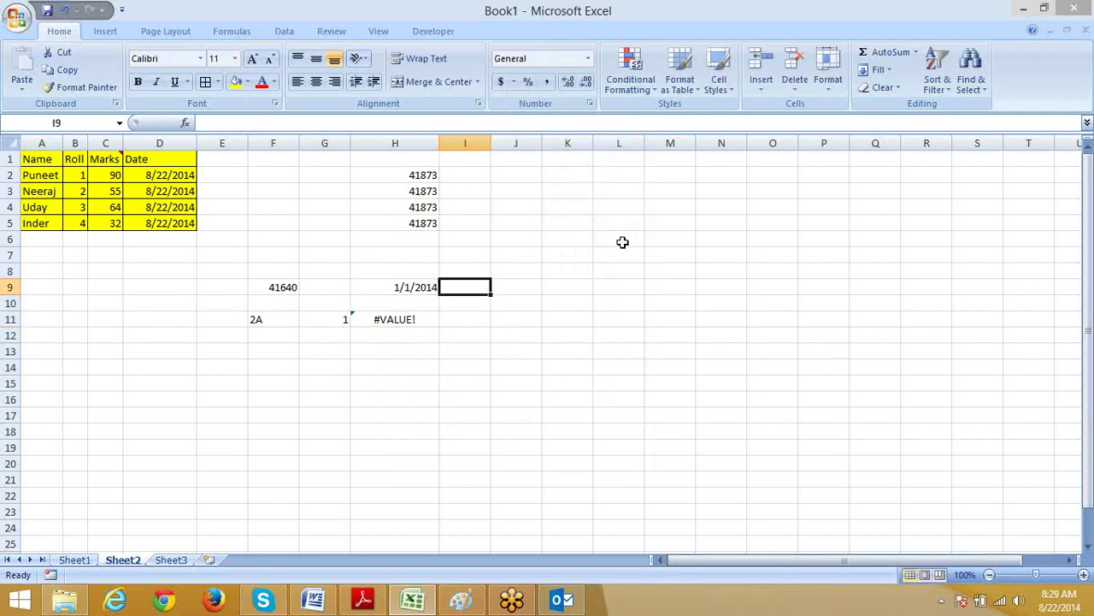
text(=)
key(Left)
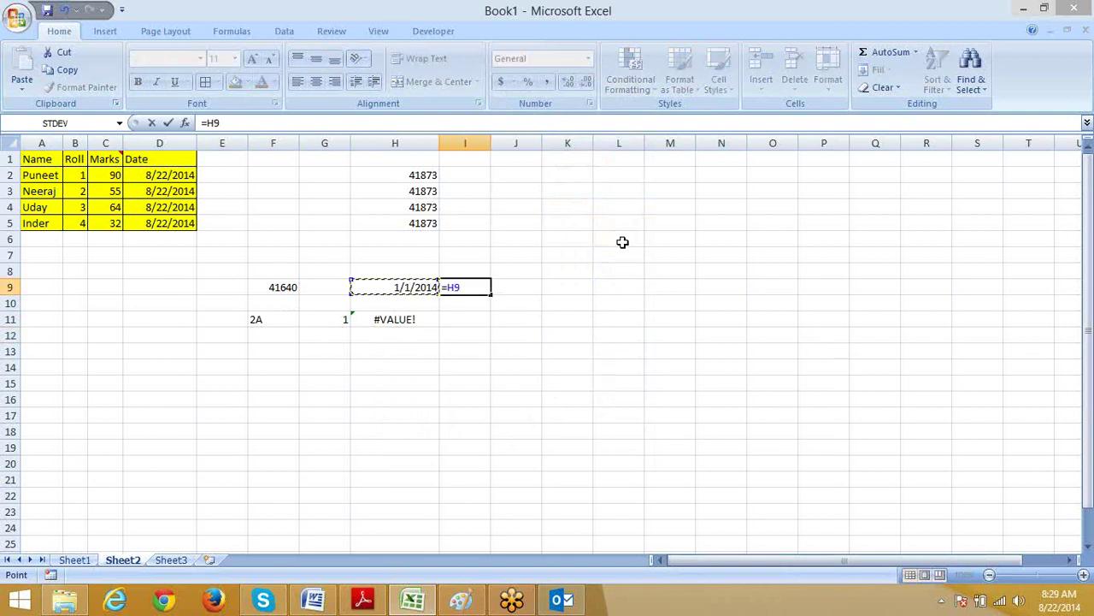
text(+30)
key(ctrl+Return)
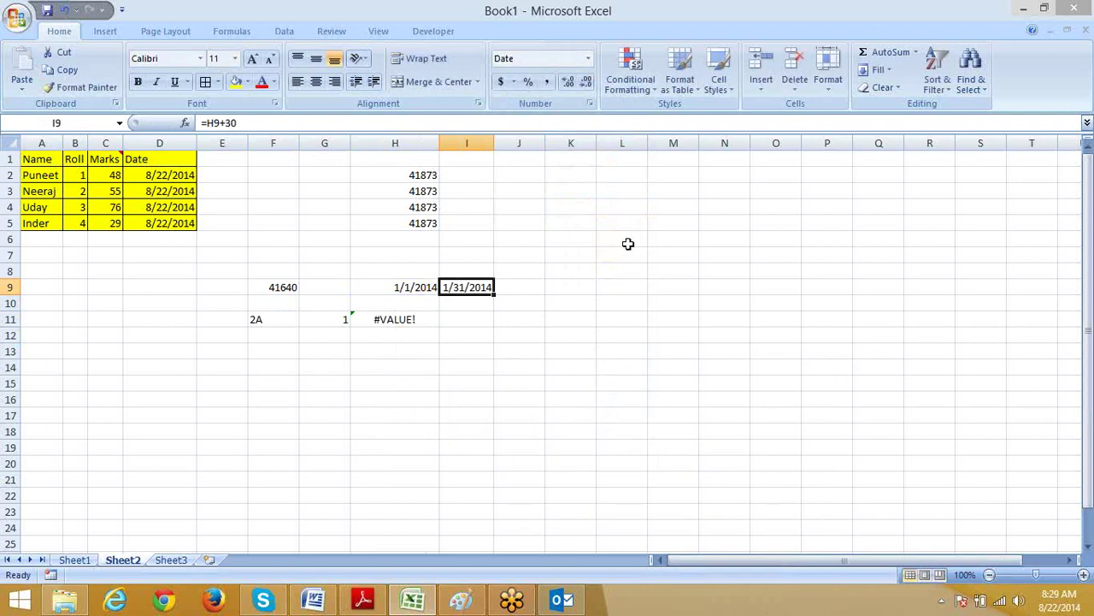
Enter 1-Jan in H12 and the formula =H12+30 in I12
click(387, 340)
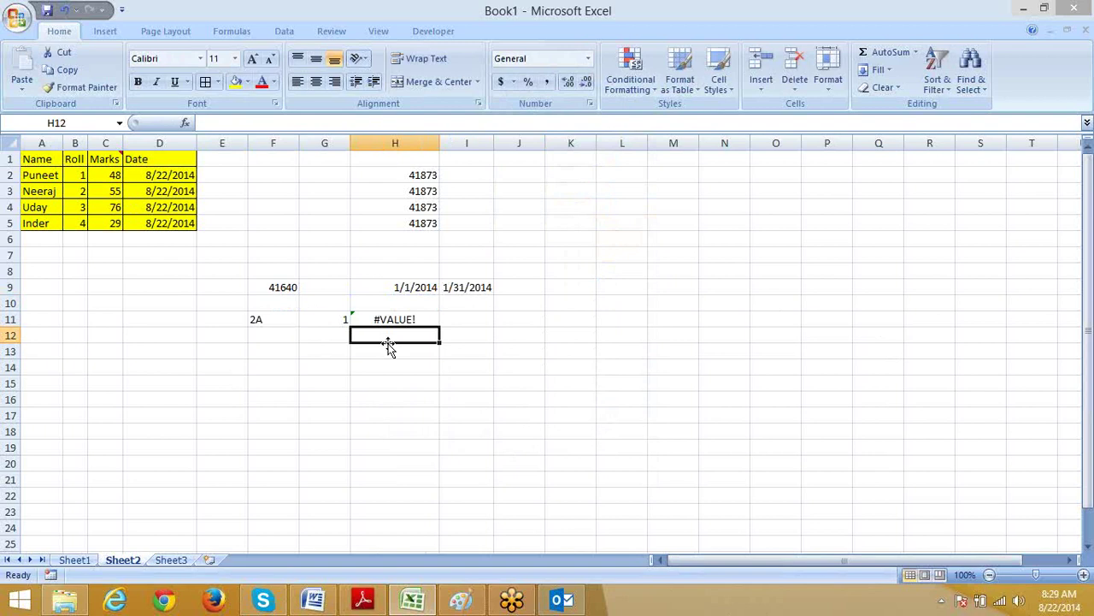
text(1-Jan)
key(Return)
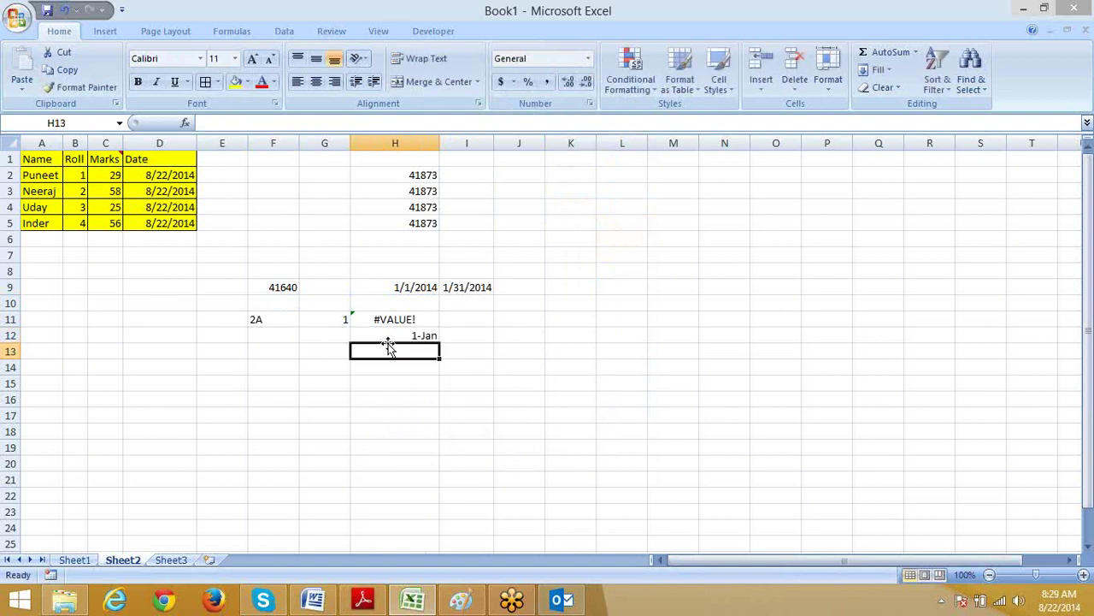
key(Up)
key(Right)
text(=)
click(387, 343)
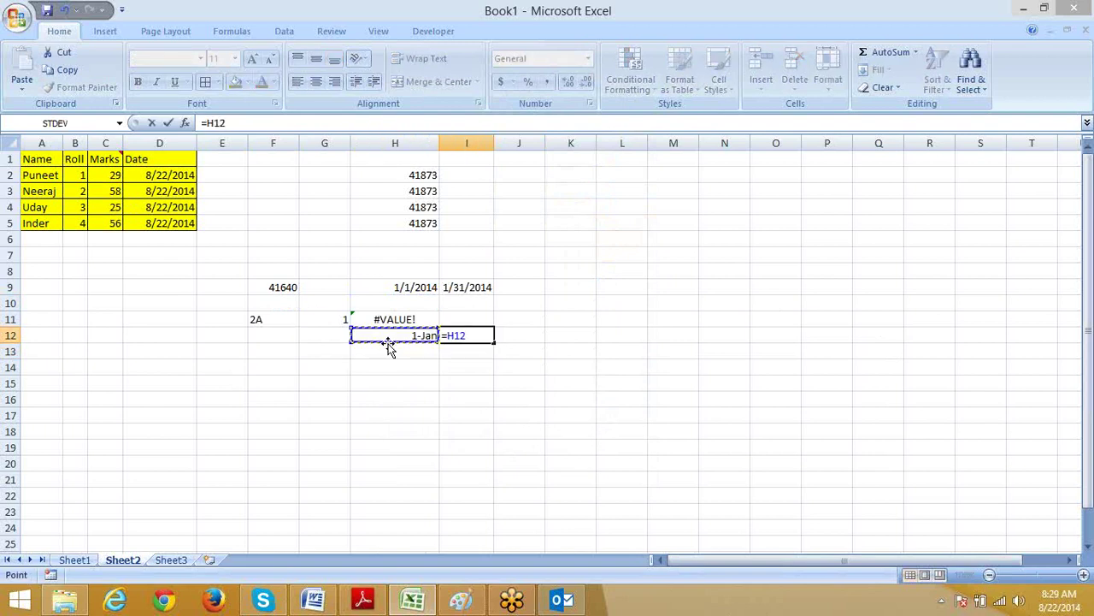
text(+30)
key(Return)
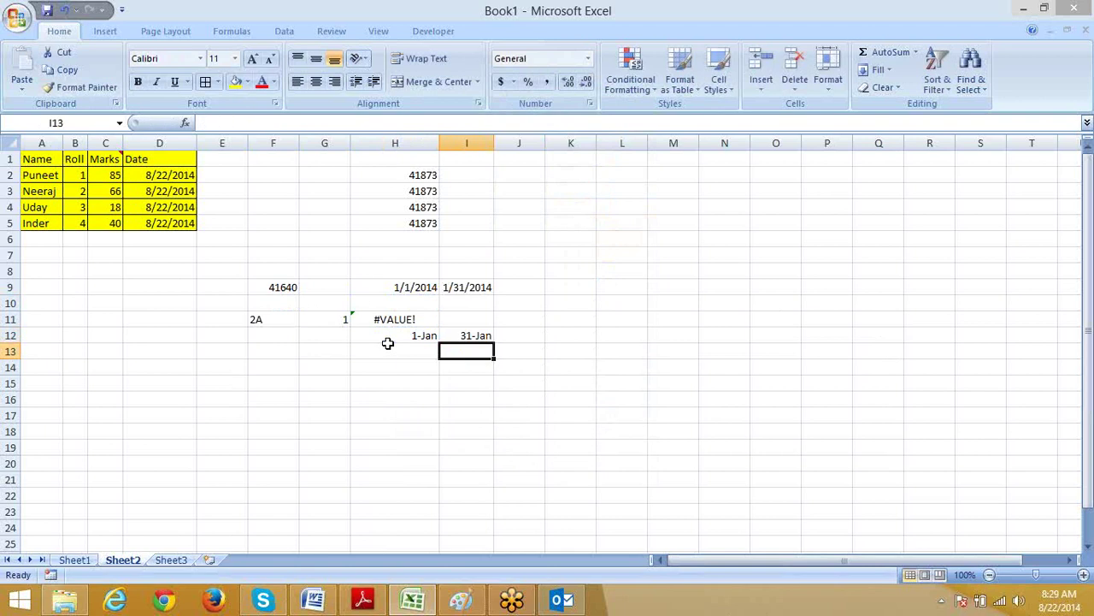
key(Up)
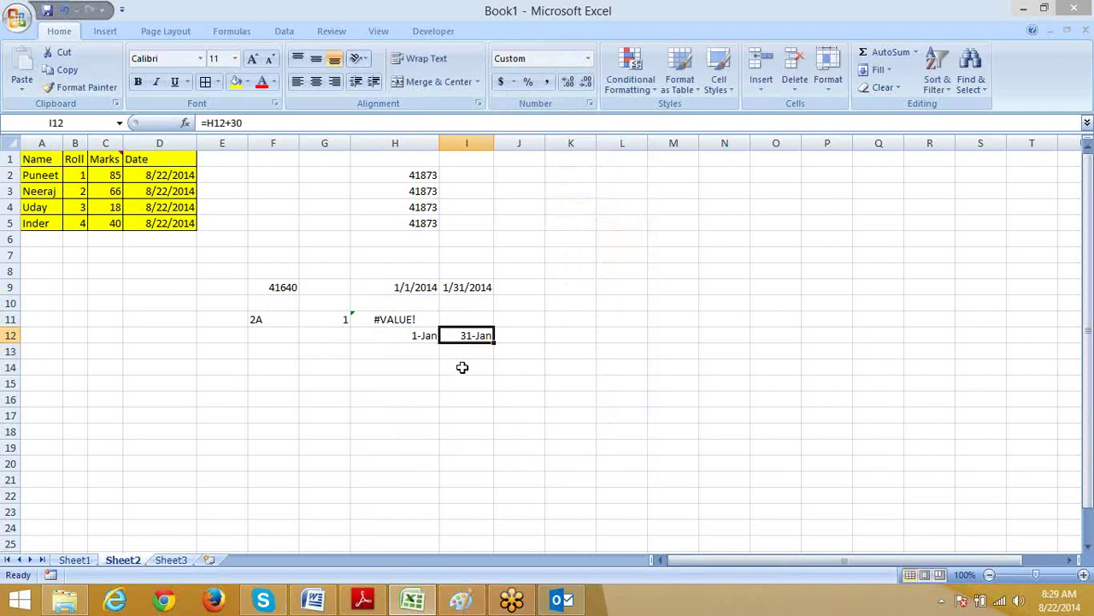
Switch H12 and I12 to General format, showing serial numbers 41640 and 41670
click(425, 335)
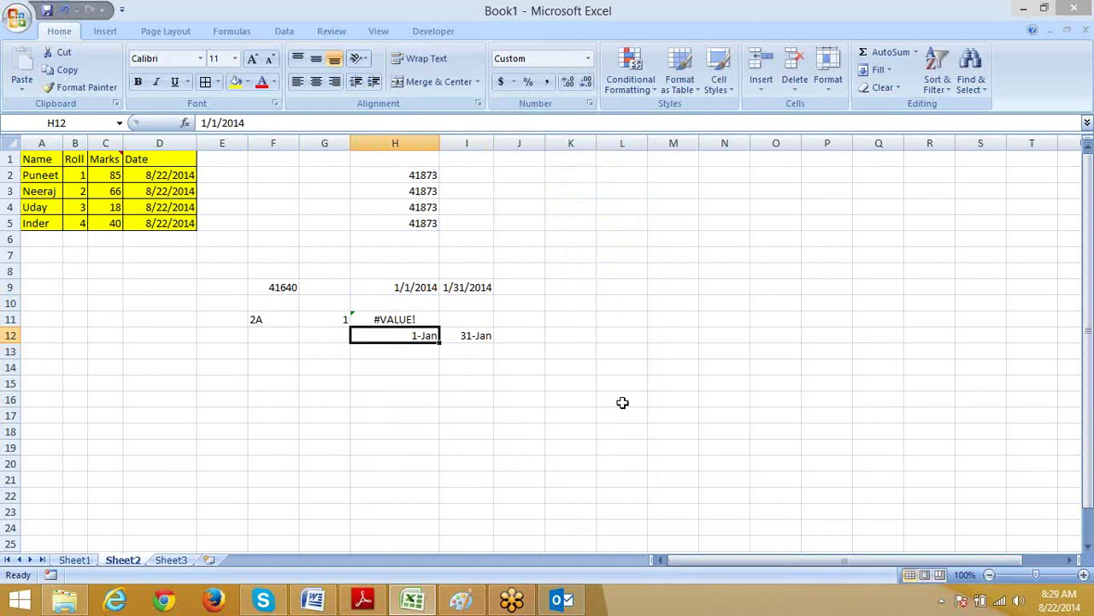
key(ctrl+shift+asciitilde)
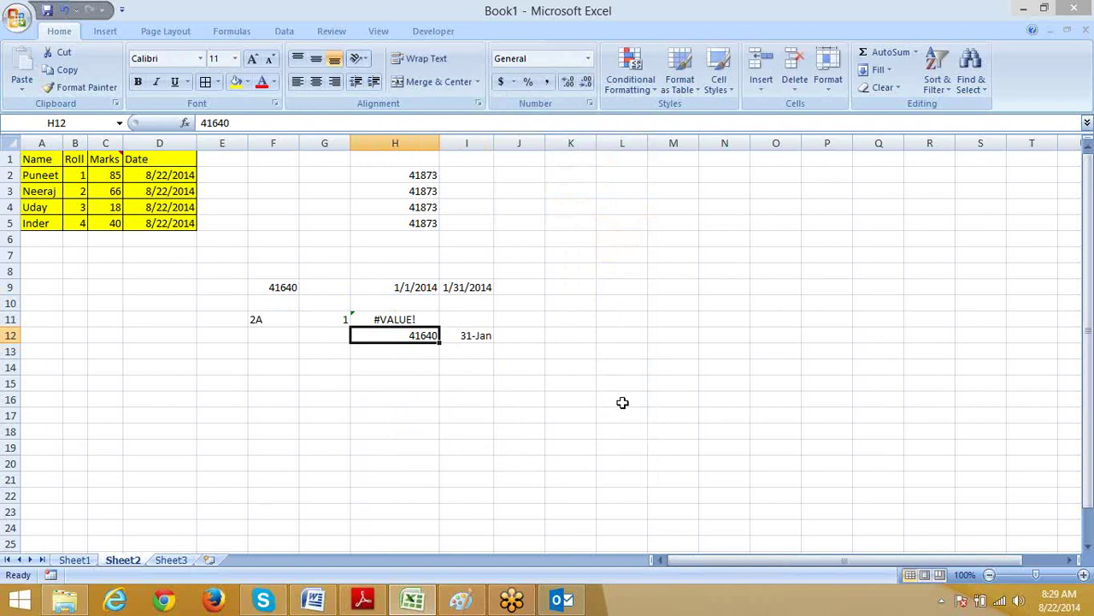
key(Right)
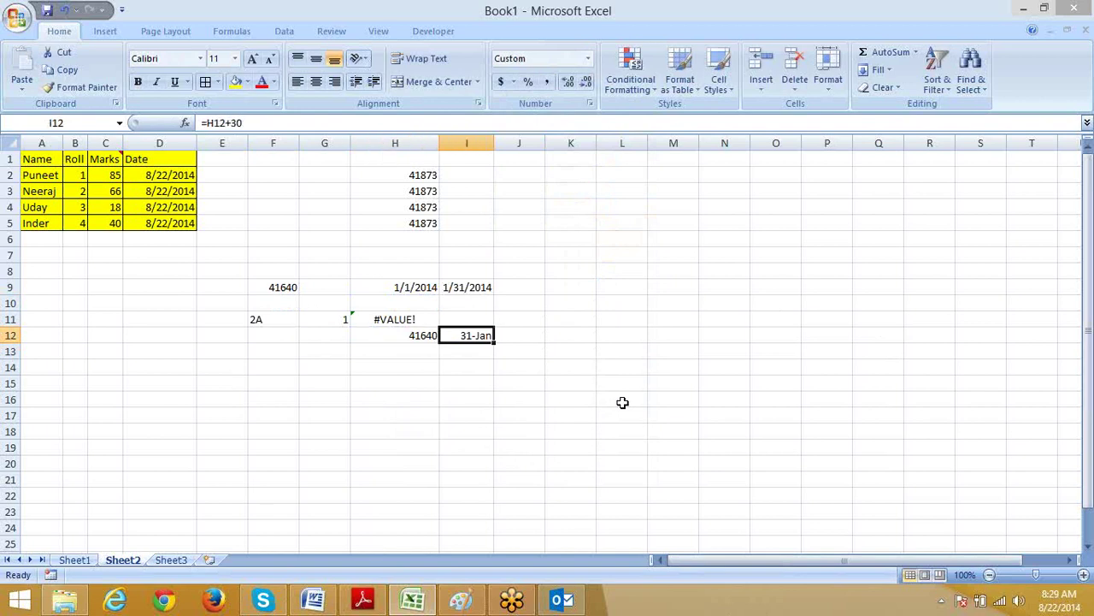
key(ctrl+shift+asciitilde)
Delete everything in E8:K15, then select the 41873 values in H2:H5
drag(237, 265, 574, 376)
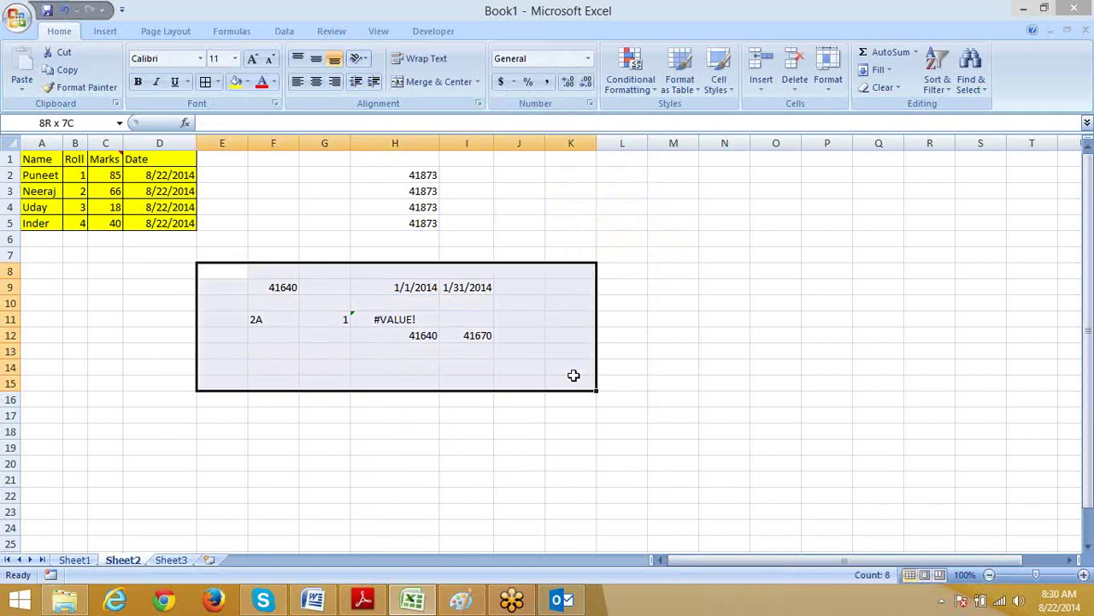
key(Delete)
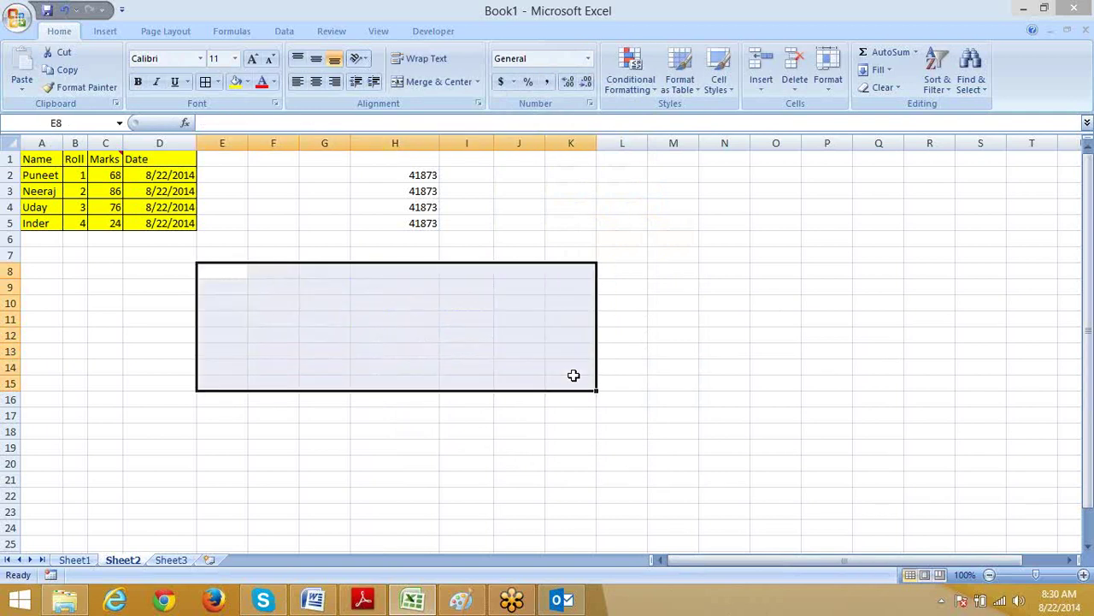
drag(392, 167, 397, 226)
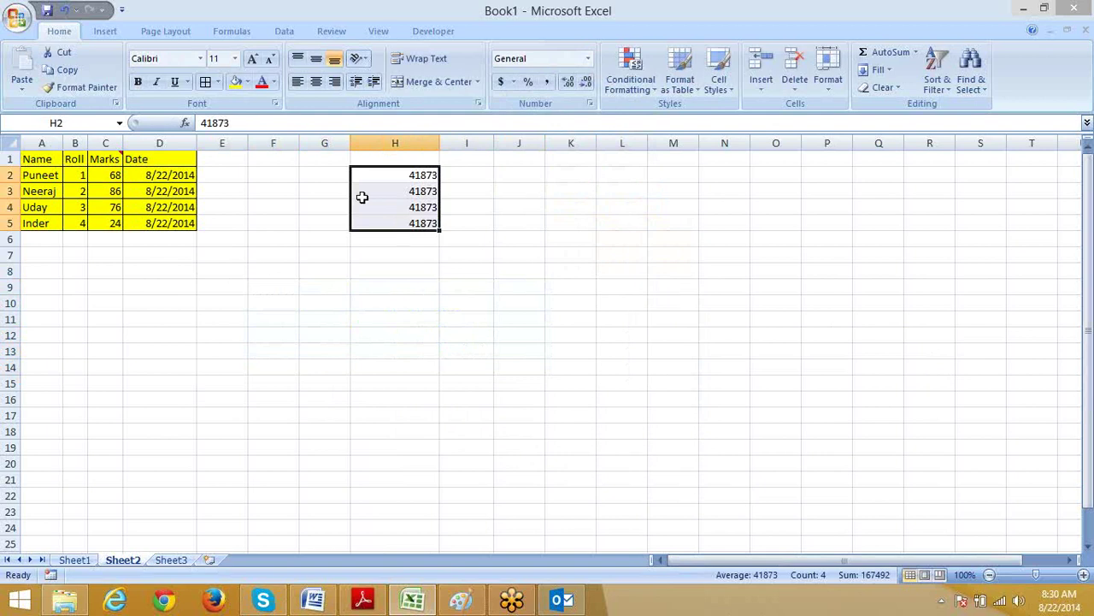
Apply the 14-Mar-01 Date format to H2:H5 so the values read 22-Aug-14
click(590, 104)
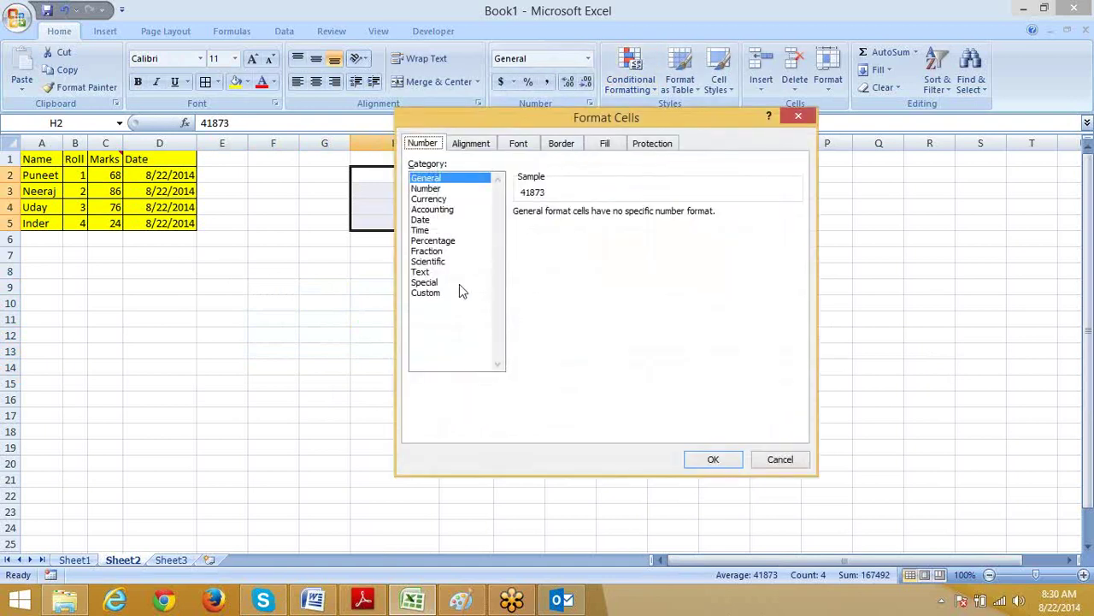
click(438, 220)
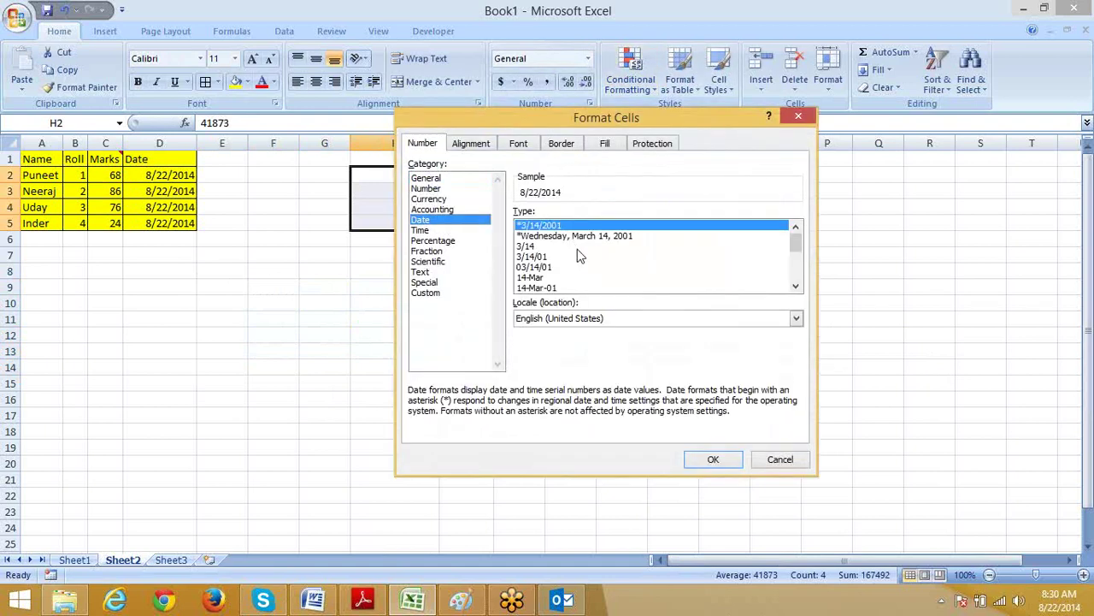
click(531, 256)
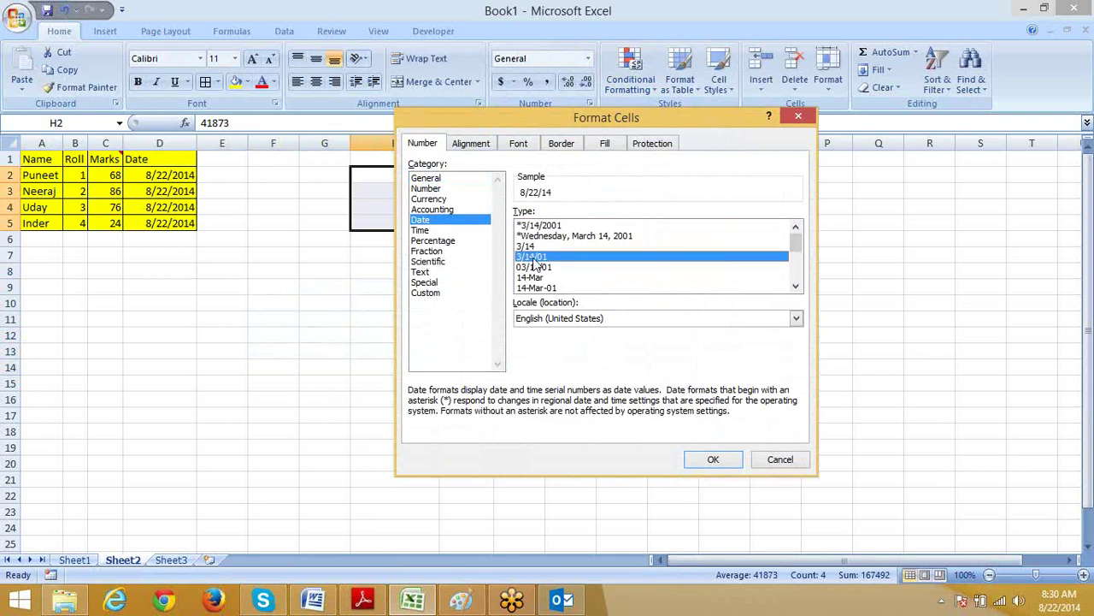
click(537, 287)
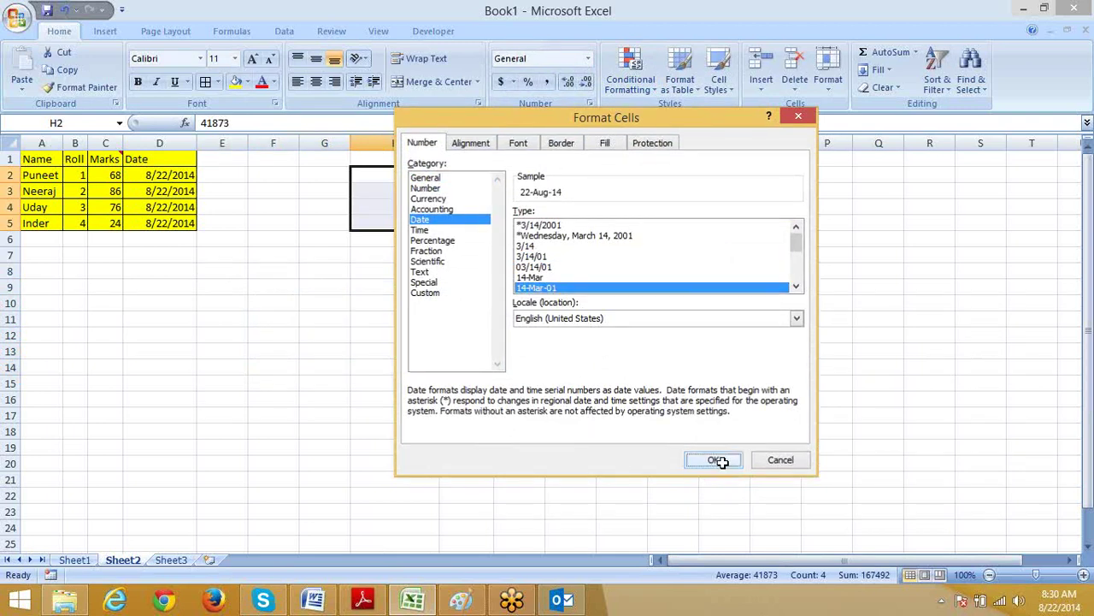
click(713, 460)
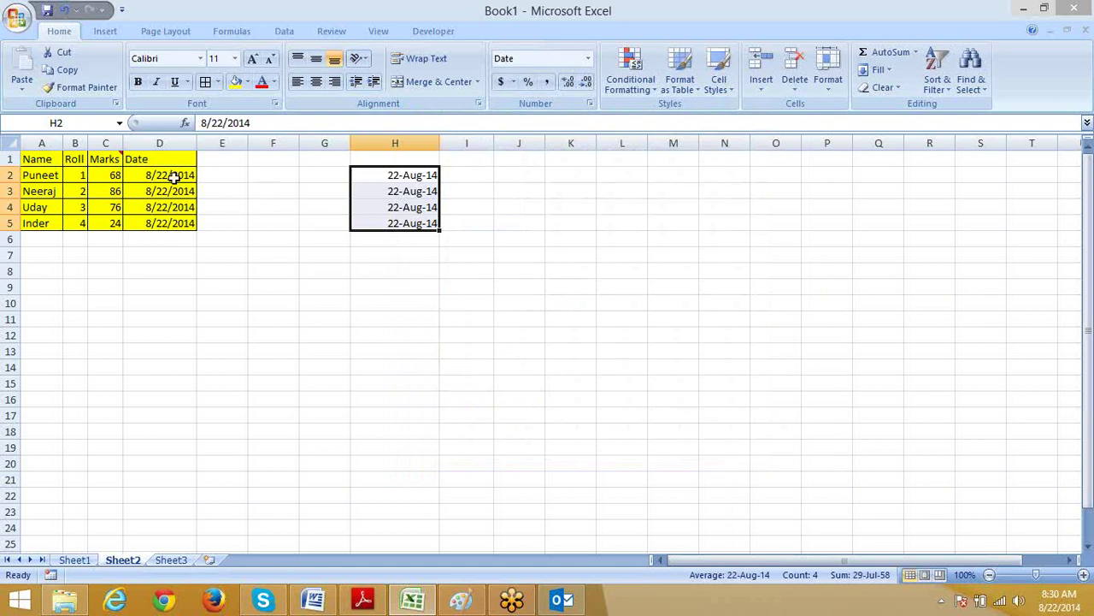
Paste D2:D5's dates into I2:I5 using Paste Special with values and number formats only
drag(173, 176, 171, 222)
key(ctrl+c)
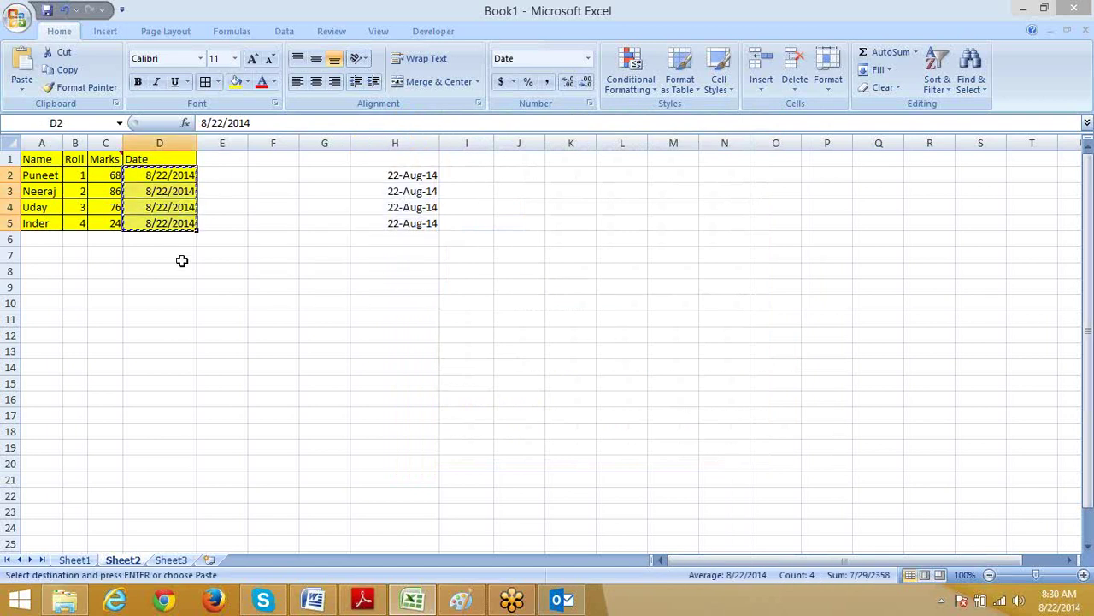
click(461, 176)
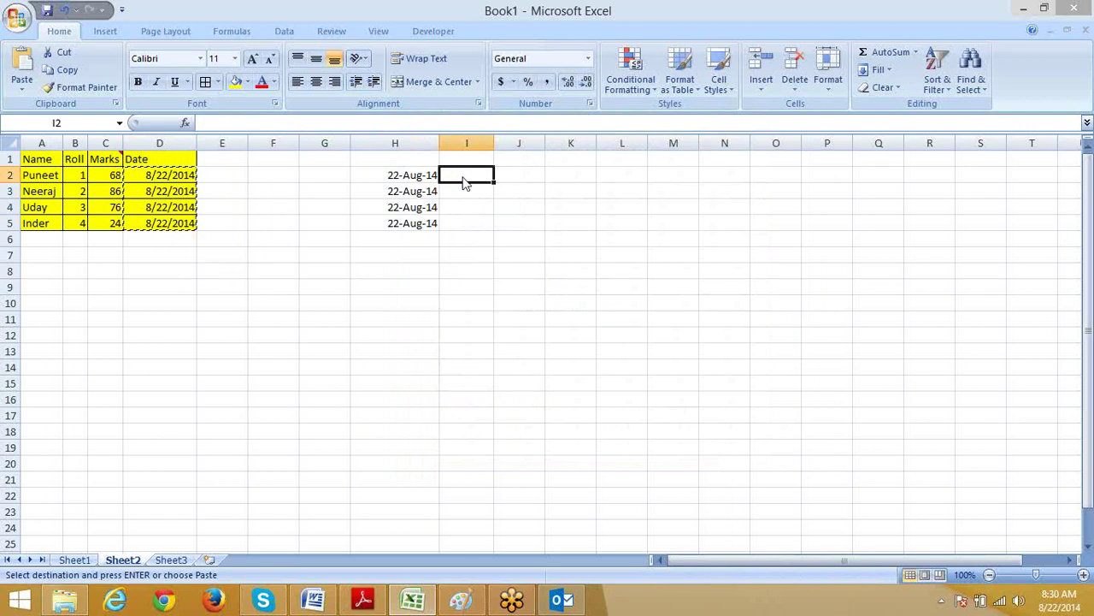
right_click(461, 176)
click(520, 240)
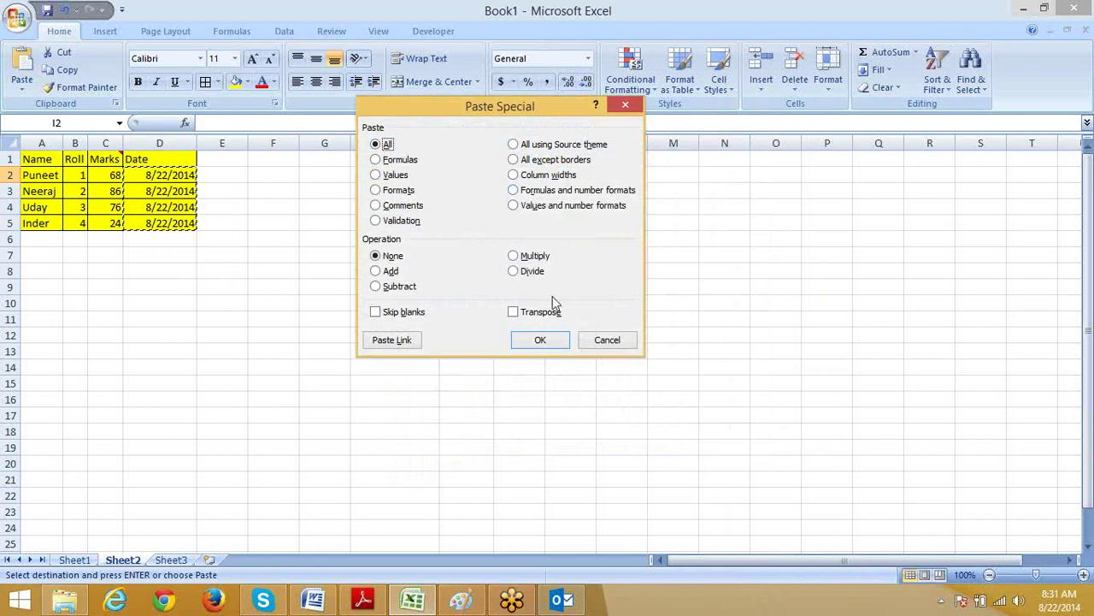
click(569, 206)
click(537, 341)
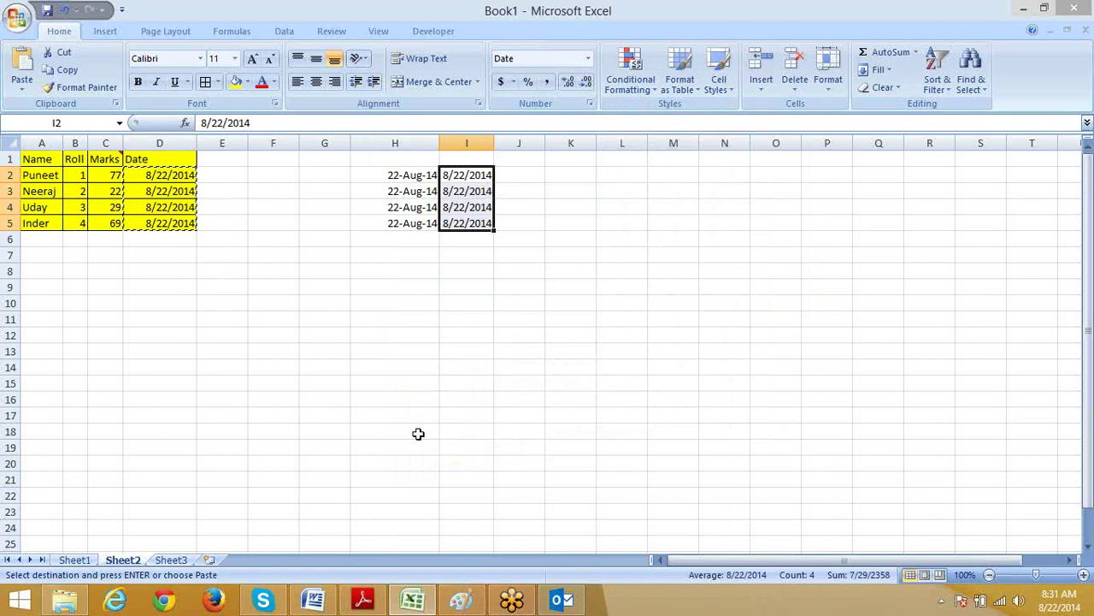
click(488, 316)
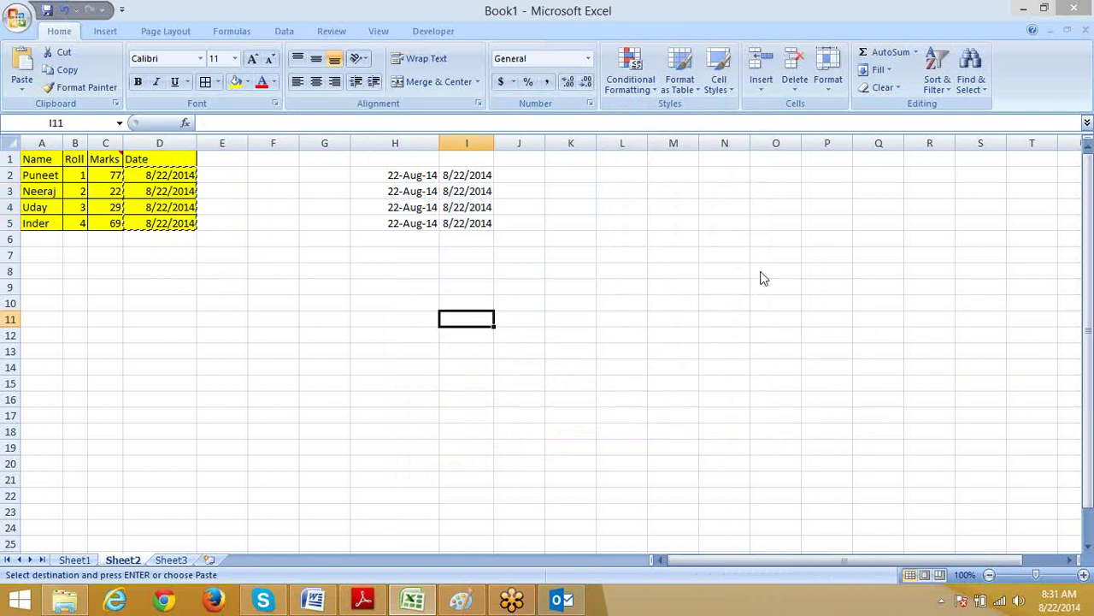
click(820, 257)
click(624, 256)
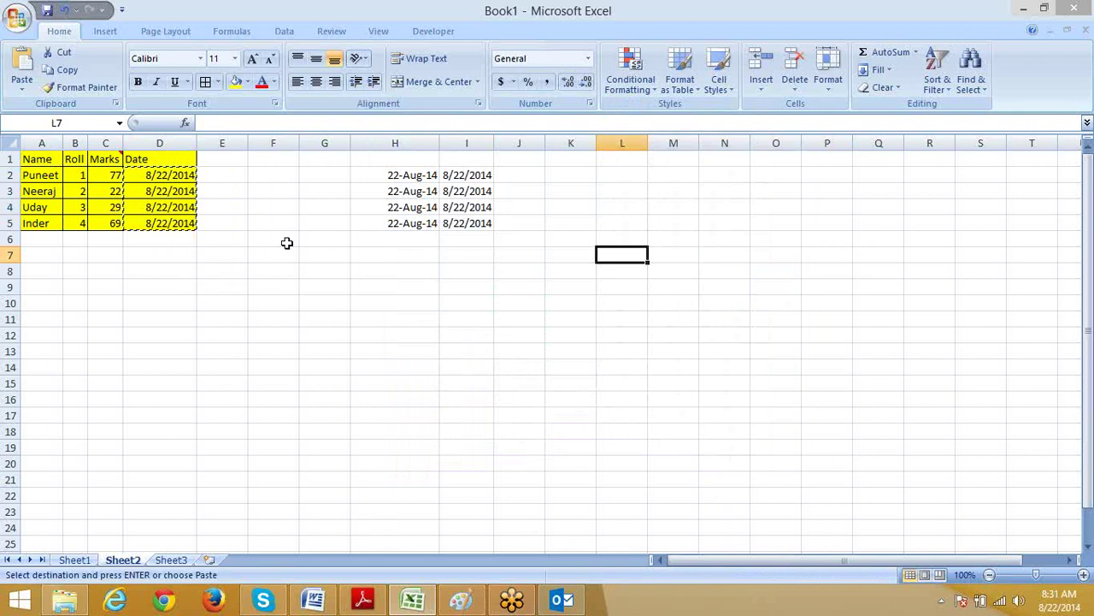
On Sheet3, enter 20 in B2 and 25 in C2
click(171, 560)
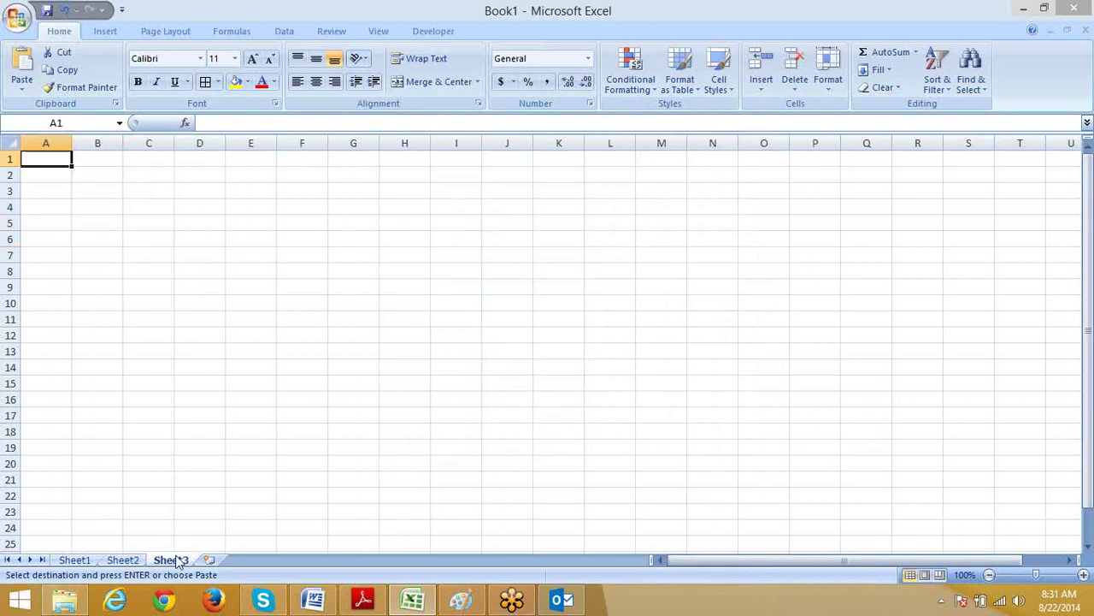
key(Right)
key(Right)
key(Down)
key(Down)
key(Left)
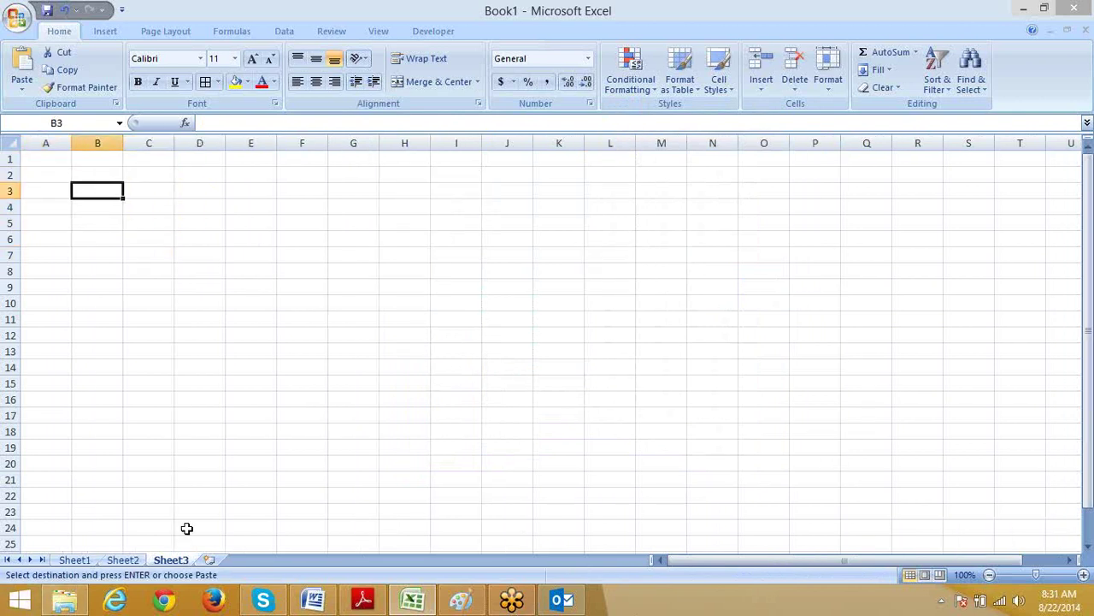
key(Left)
key(Up)
key(Right)
text(2)
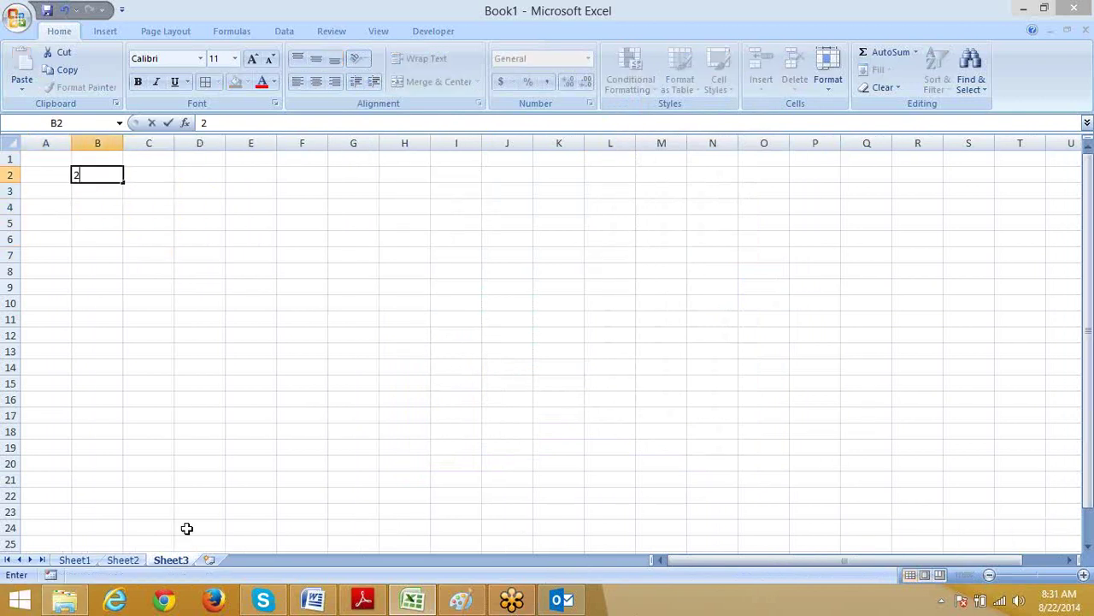
text(0)
key(Right)
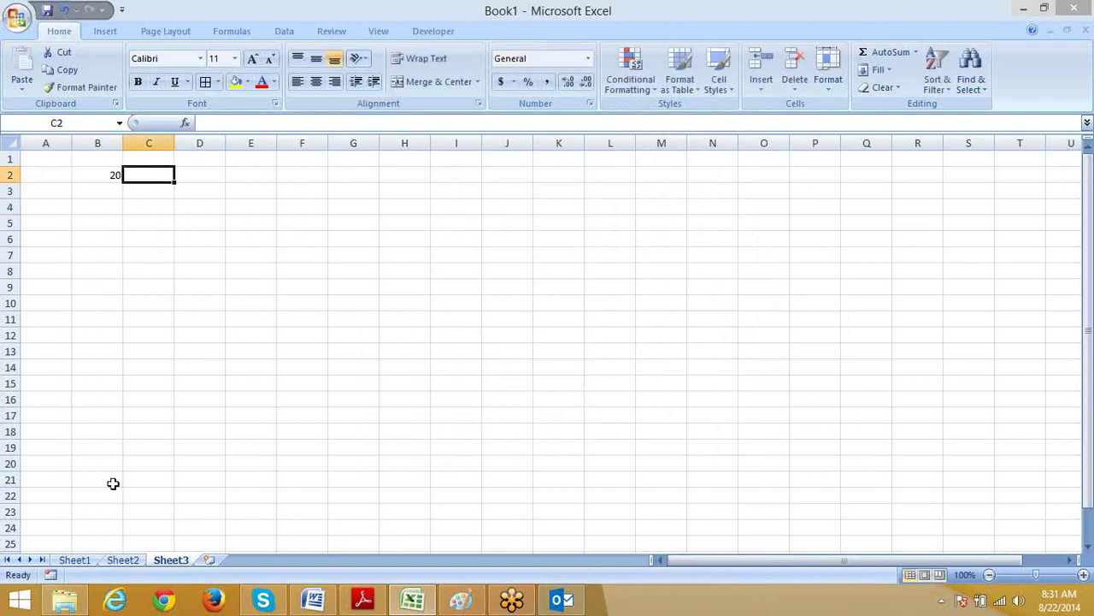
text(25)
key(Right)
key(Left)
Copy C2 and Paste Special onto B2 with the Add operation, making it 45
key(ctrl+c)
key(Left)
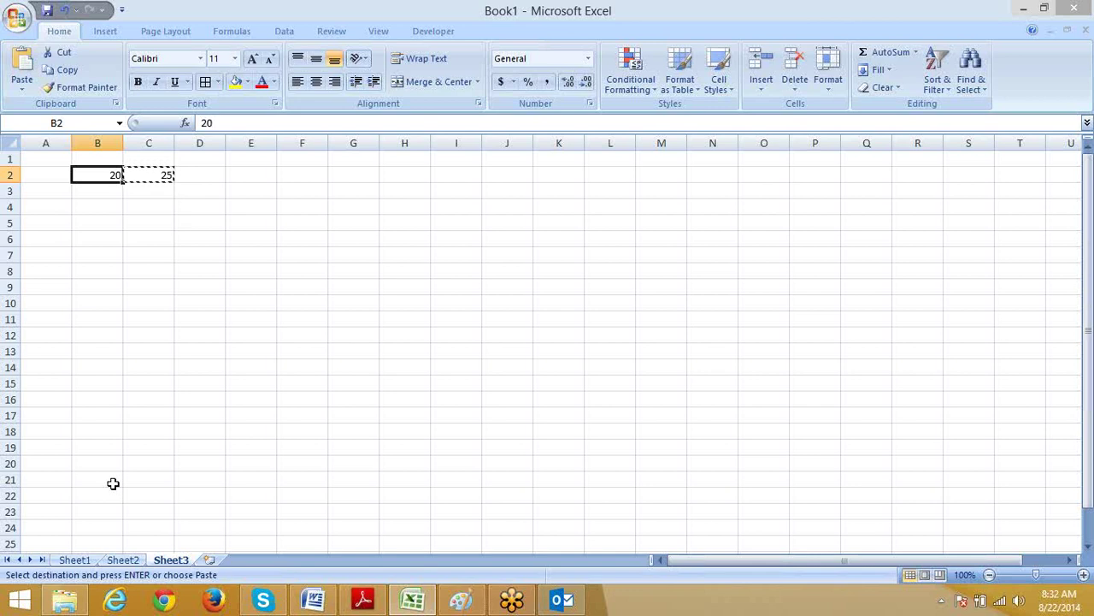
key(Return)
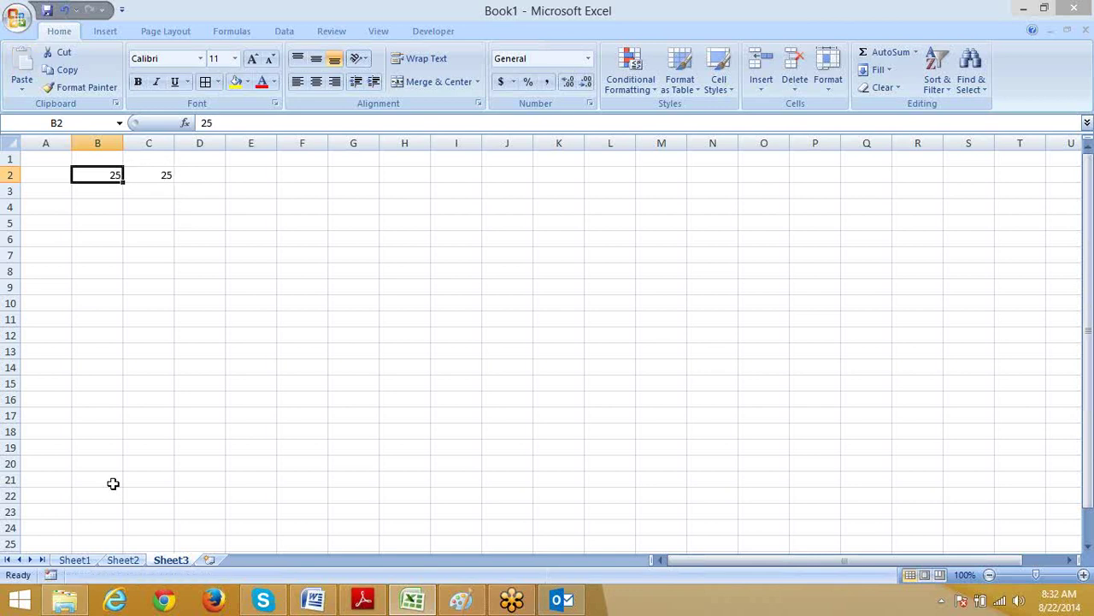
key(ctrl+z)
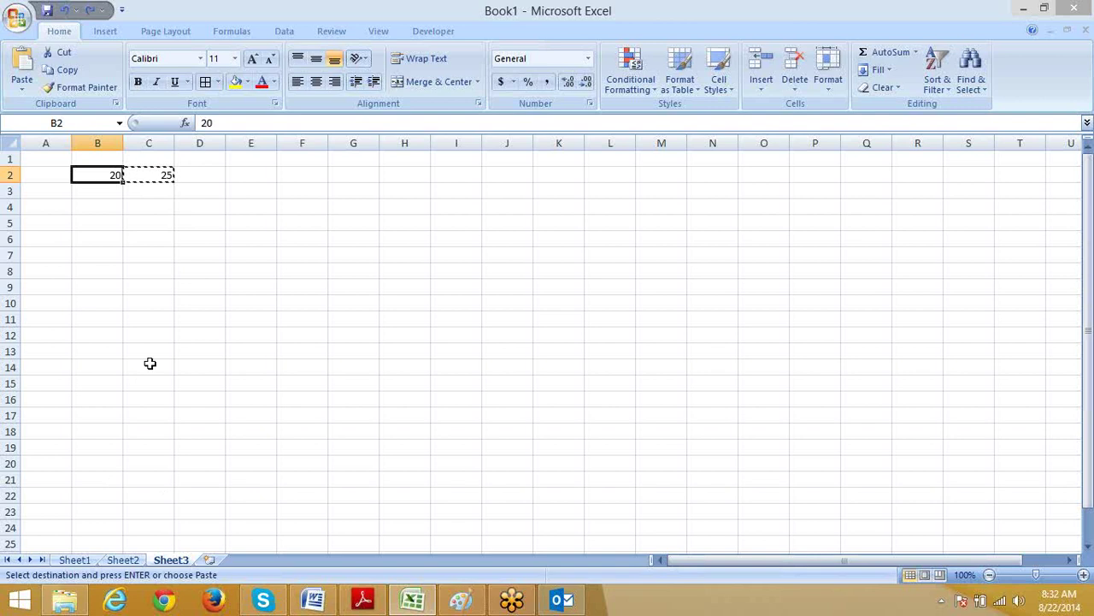
right_click(116, 177)
click(158, 237)
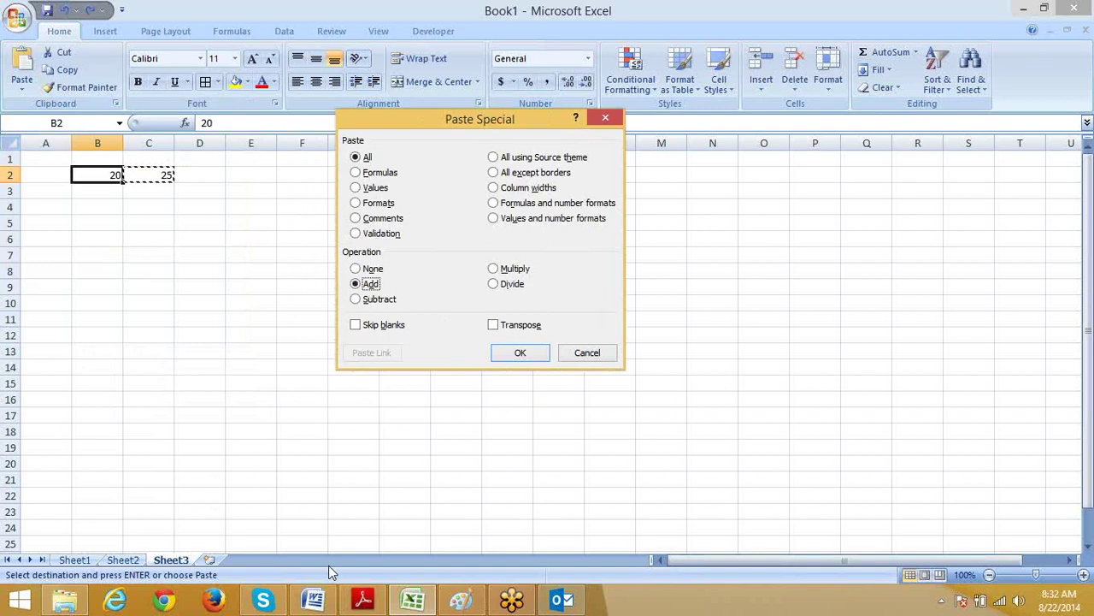
click(517, 354)
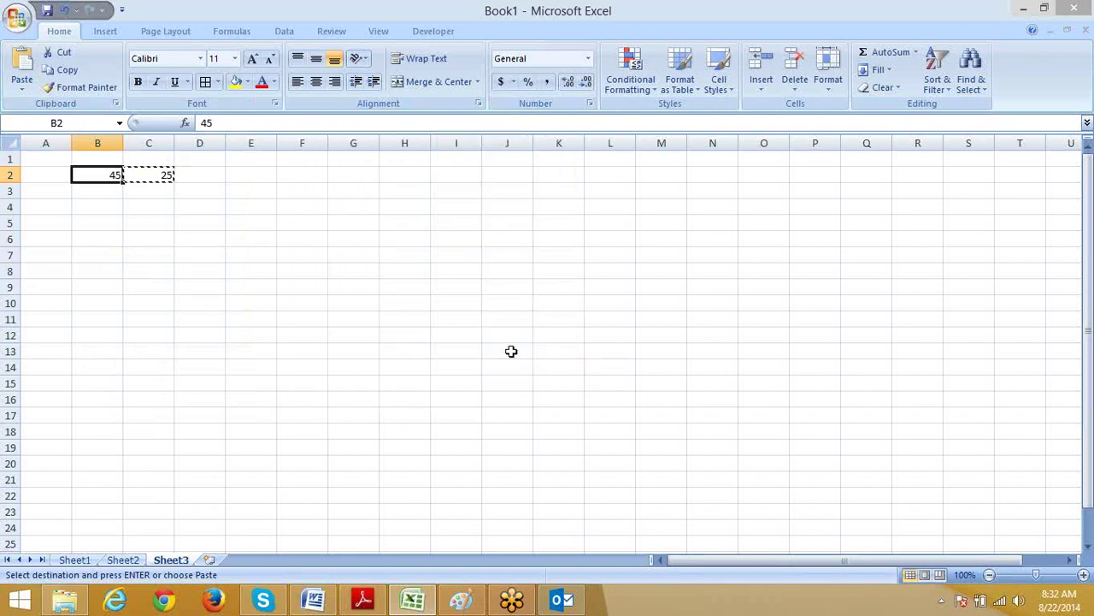
Clear A1:E5 and enter 20% in B2
click(300, 250)
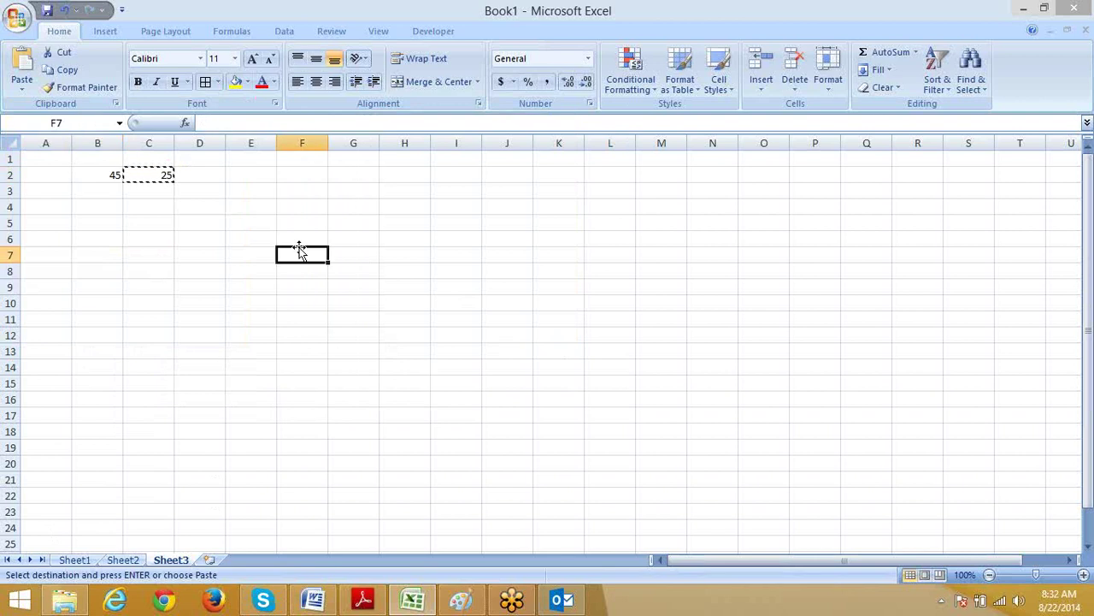
drag(257, 224, 16, 147)
key(Delete)
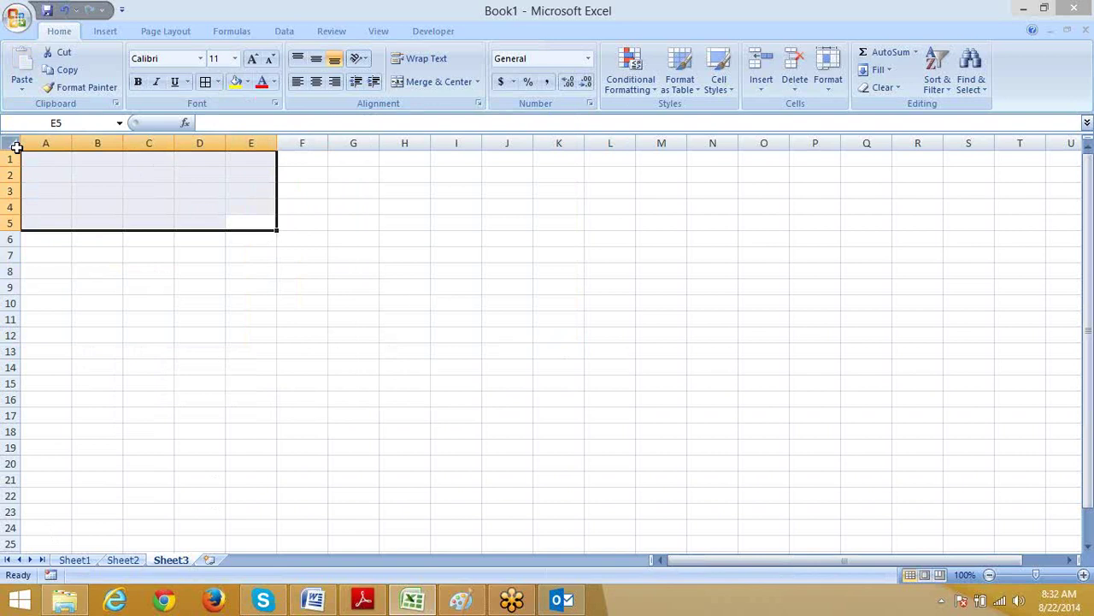
key(Right)
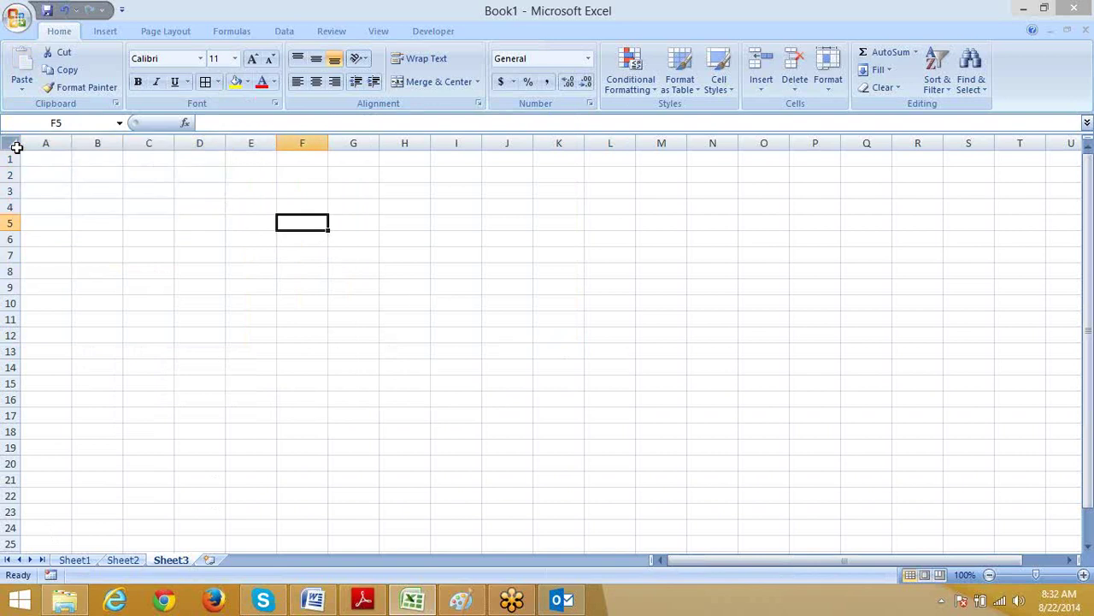
key(Left)
key(Left)
key(Left)
key(Left)
key(Up)
key(Up)
key(Up)
key(Right)
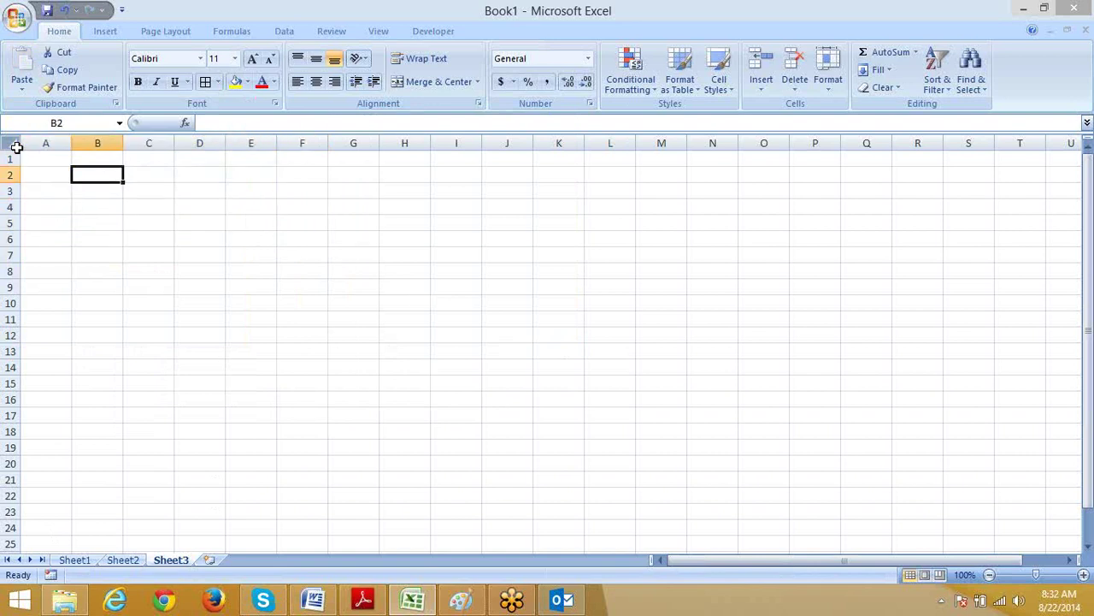
text(1)
key(BackSpace)
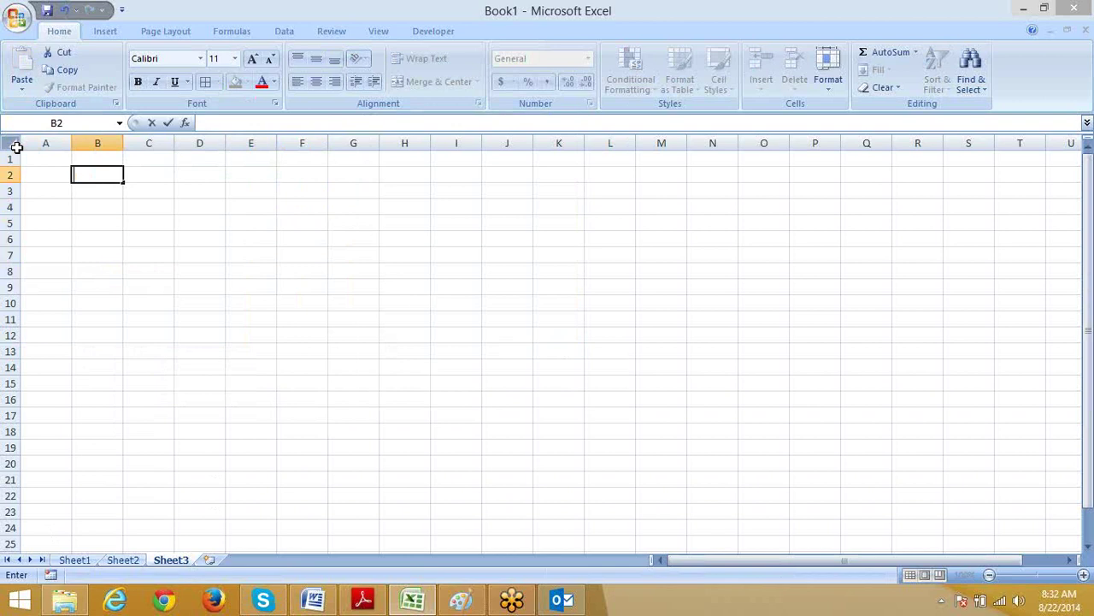
text(20)
text(%)
key(Return)
Enter a plain 20 in C3, trying then undoing Percent Style, and 20% in B4
key(Right)
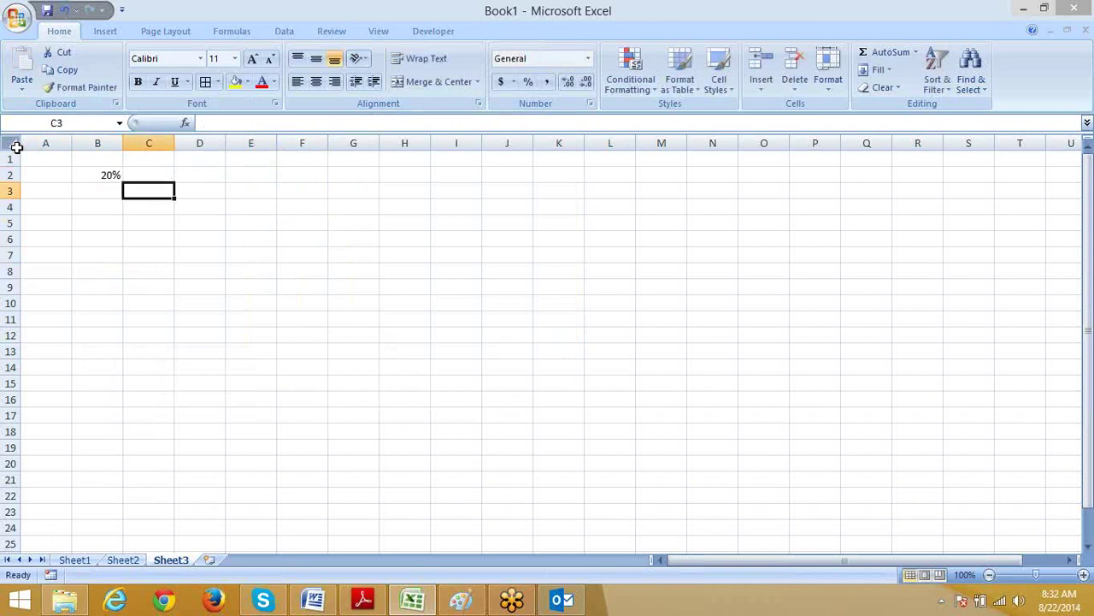
text(20)
key(Return)
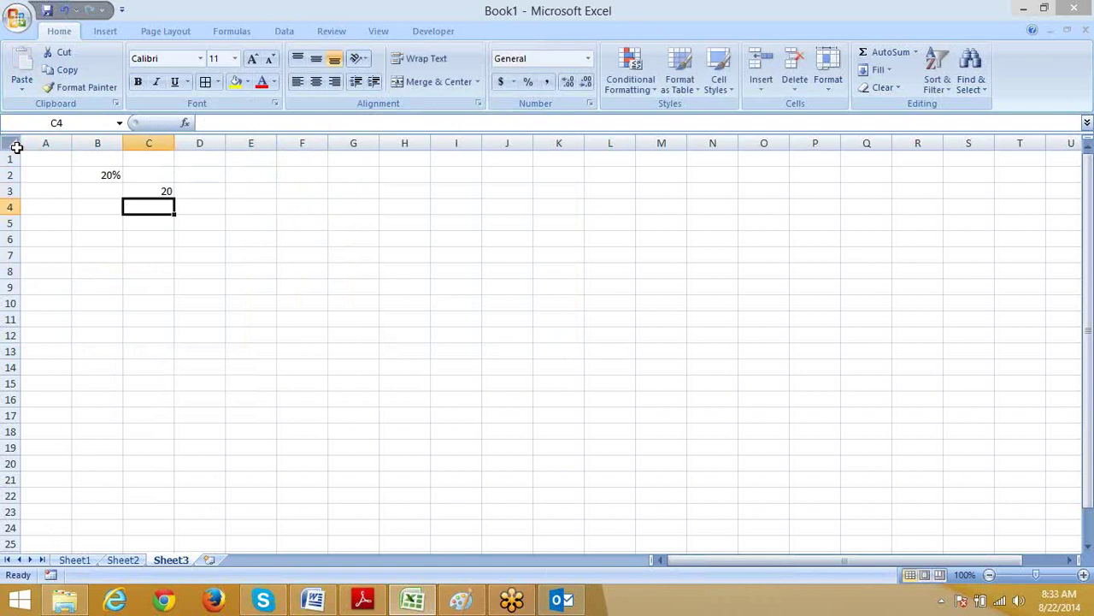
key(Up)
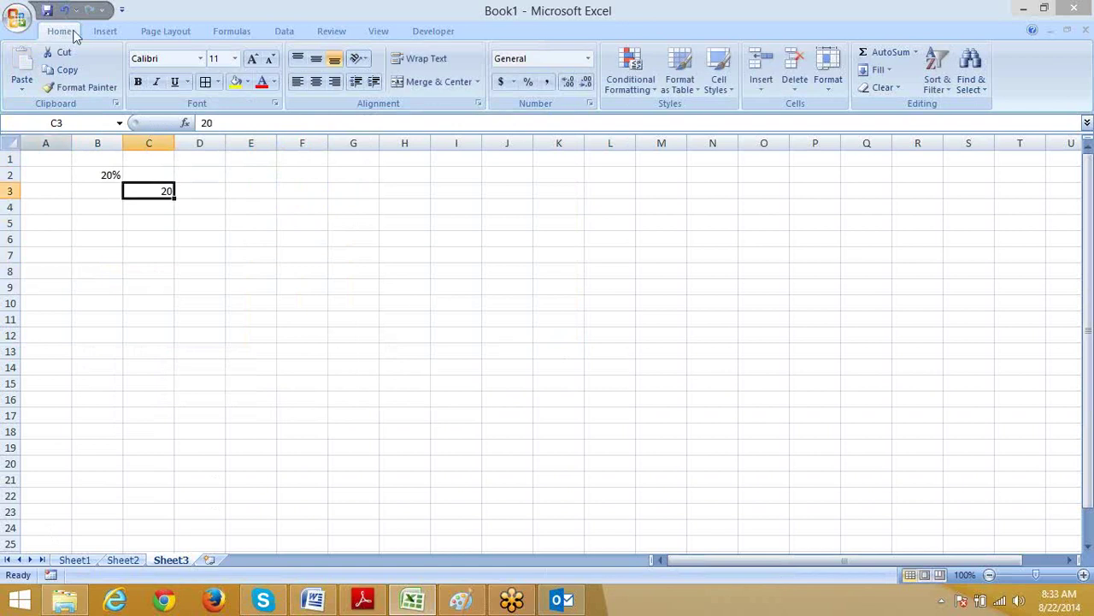
click(530, 83)
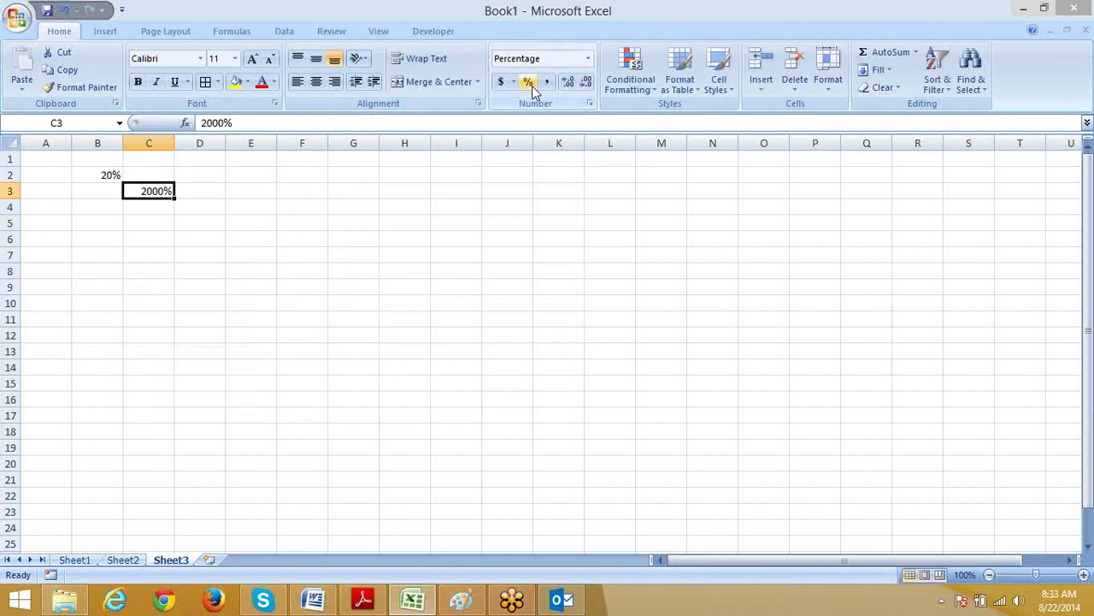
key(ctrl+z)
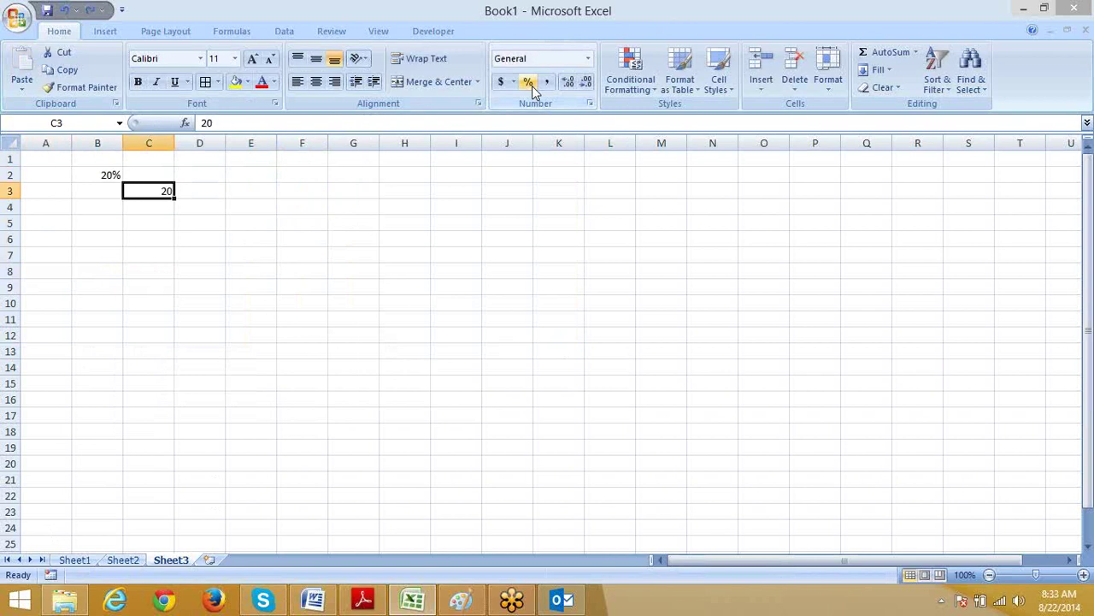
key(Down)
key(Left)
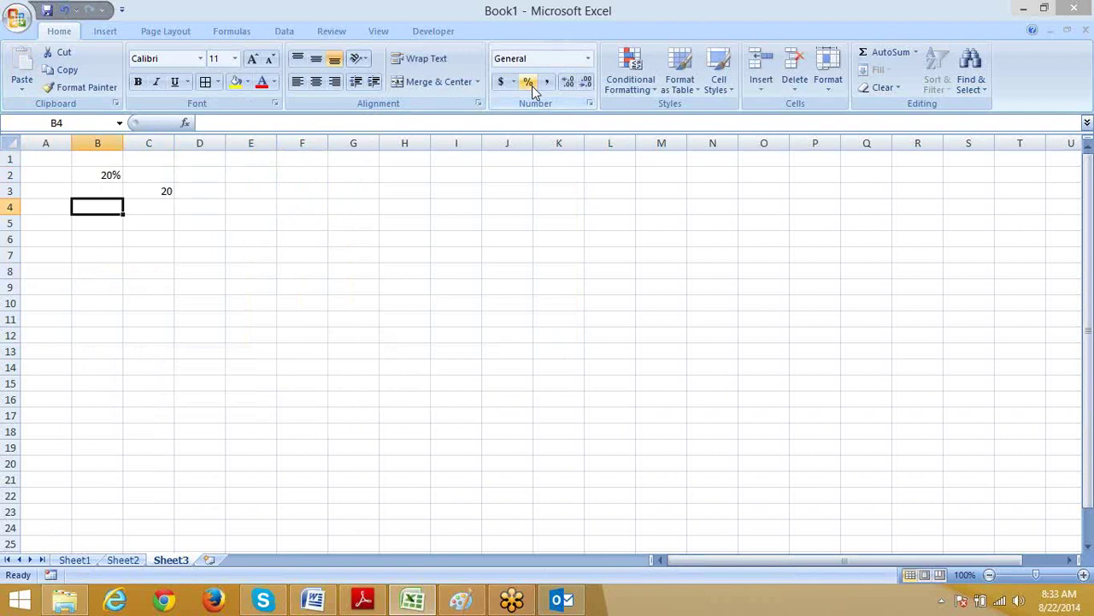
text(20)
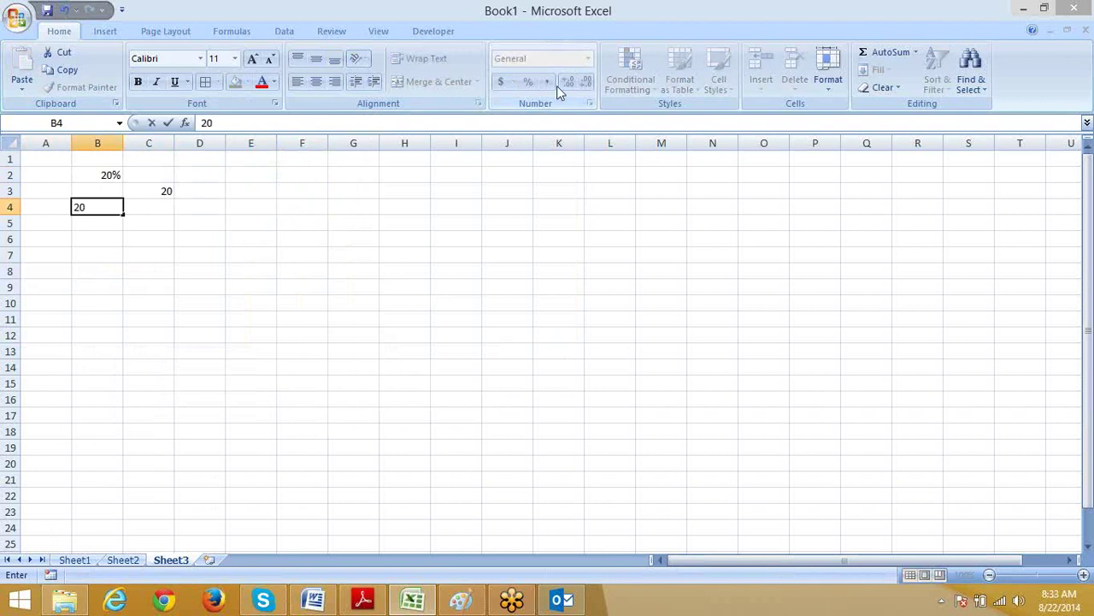
text(%)
key(Return)
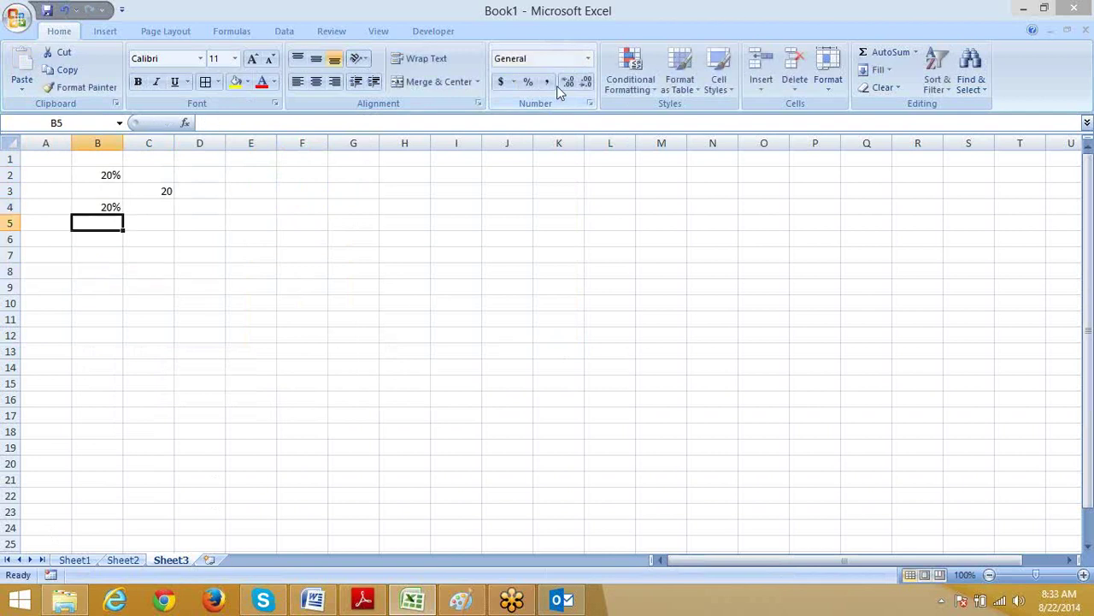
Enter 20 in F2 and 70 in F4, which display as 20% and 70%
drag(304, 175, 490, 317)
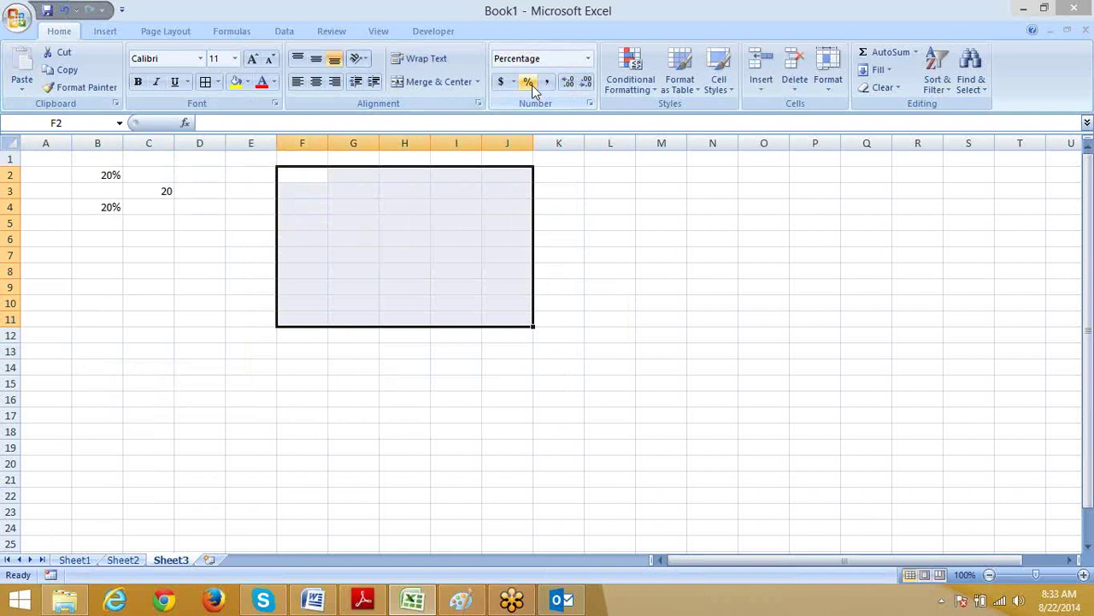
click(325, 178)
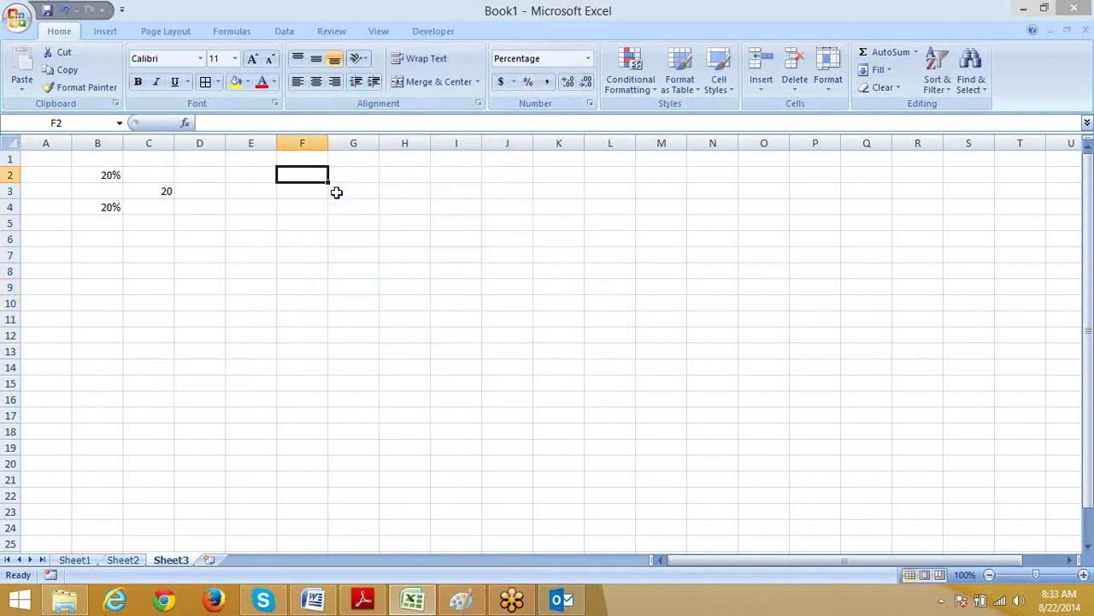
text(20)
key(Return)
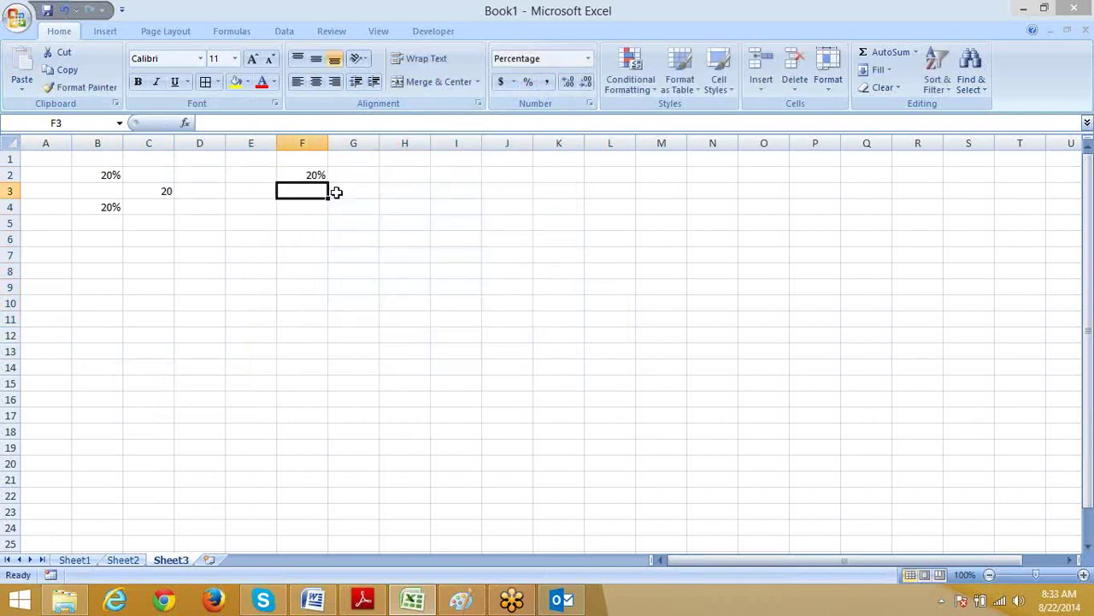
key(Return)
text(70)
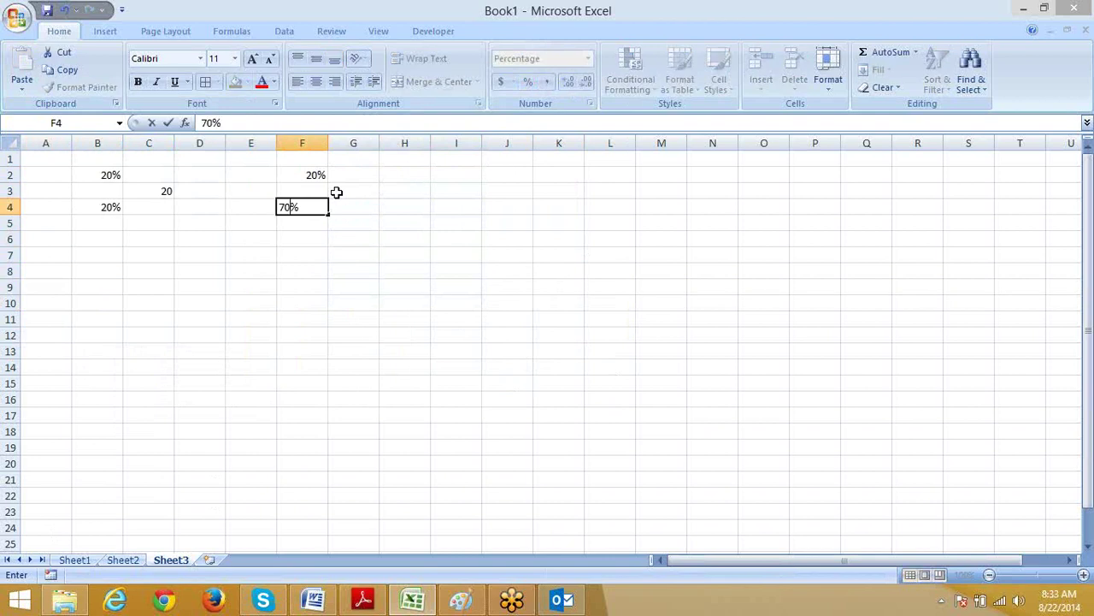
key(Return)
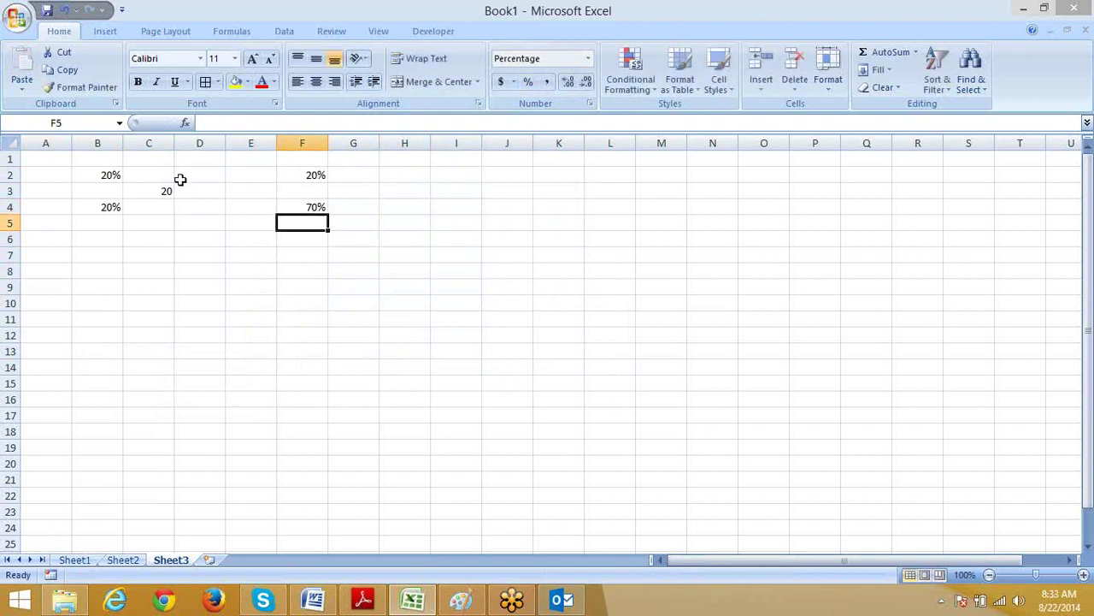
Enter 0.2 in C18 shown as 20% with Percent Style, then add a new Sheet4
scroll(171, 243, down, 4)
click(161, 240)
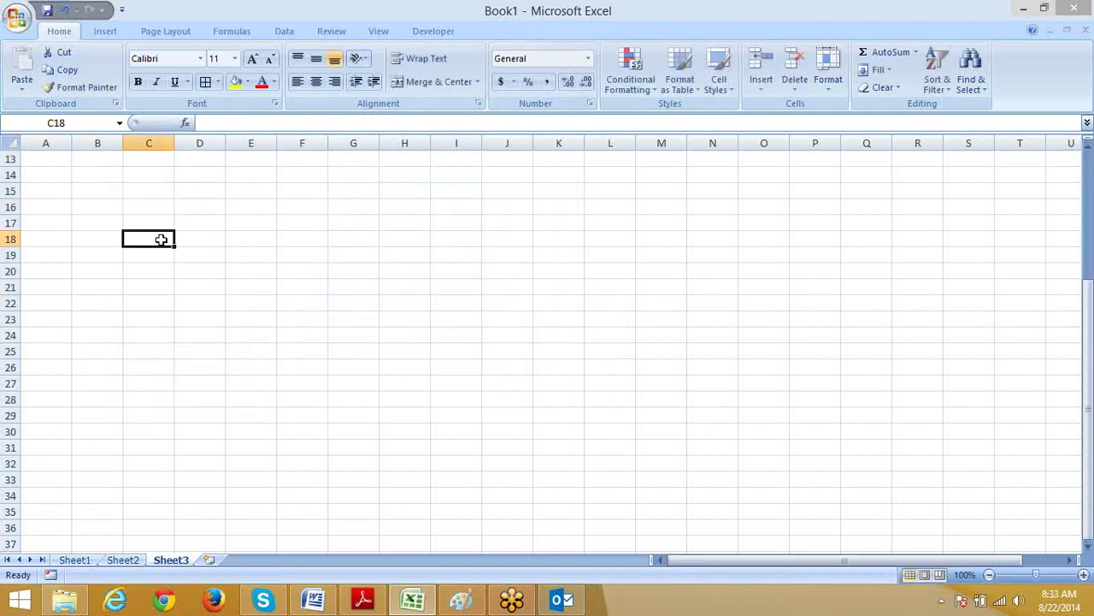
text(.20)
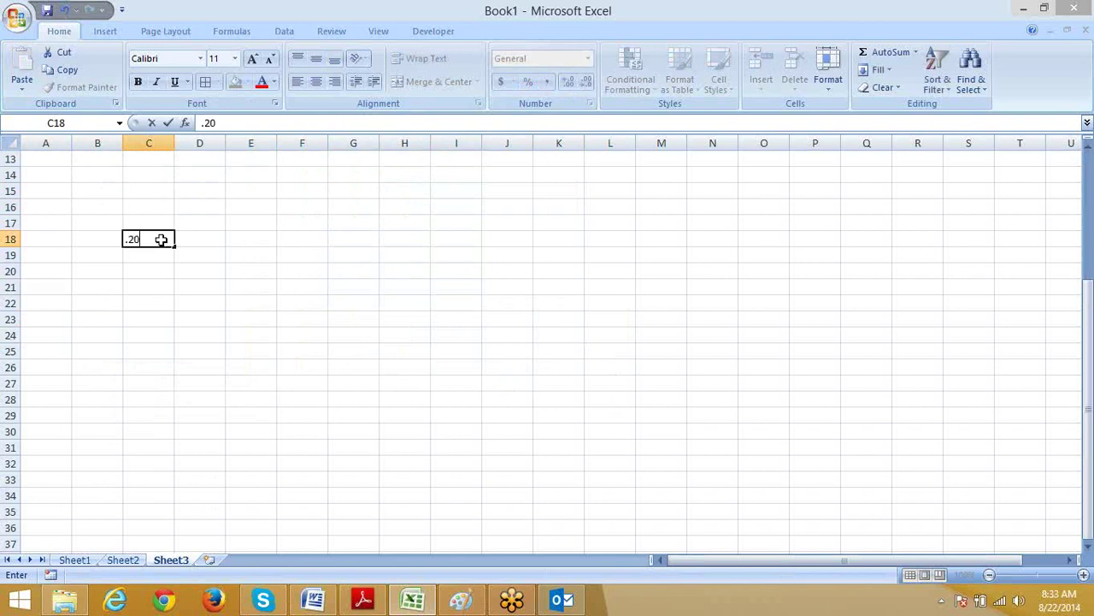
key(Return)
click(161, 239)
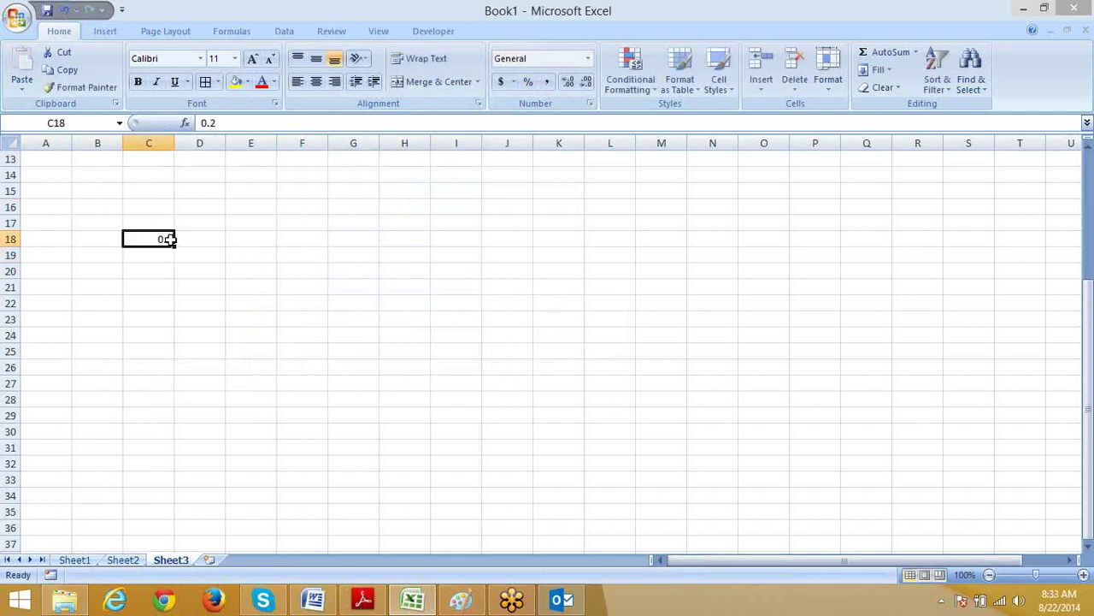
click(528, 81)
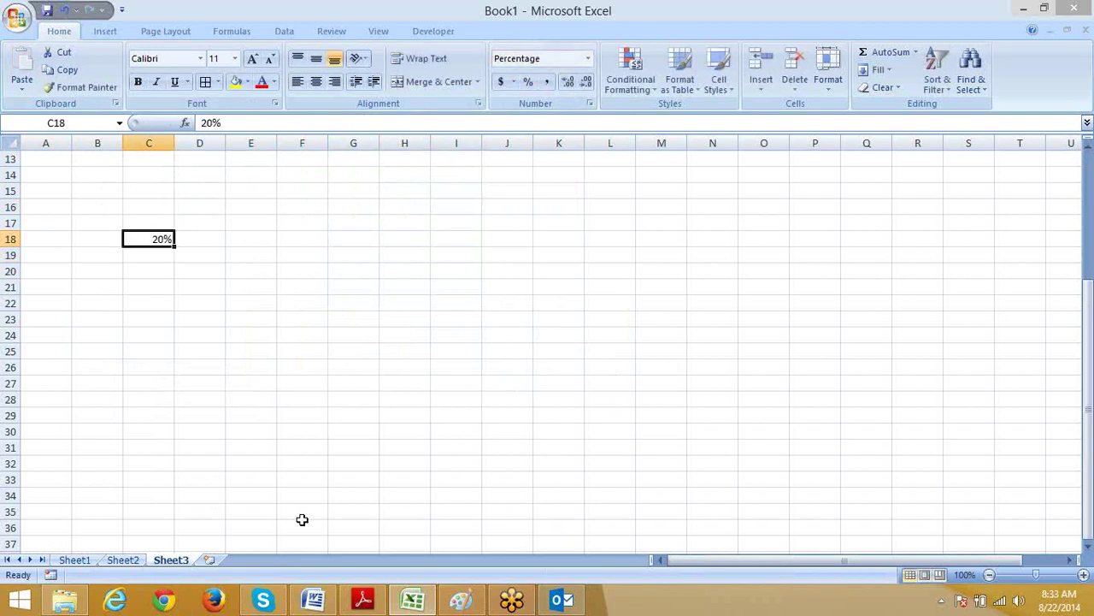
click(211, 560)
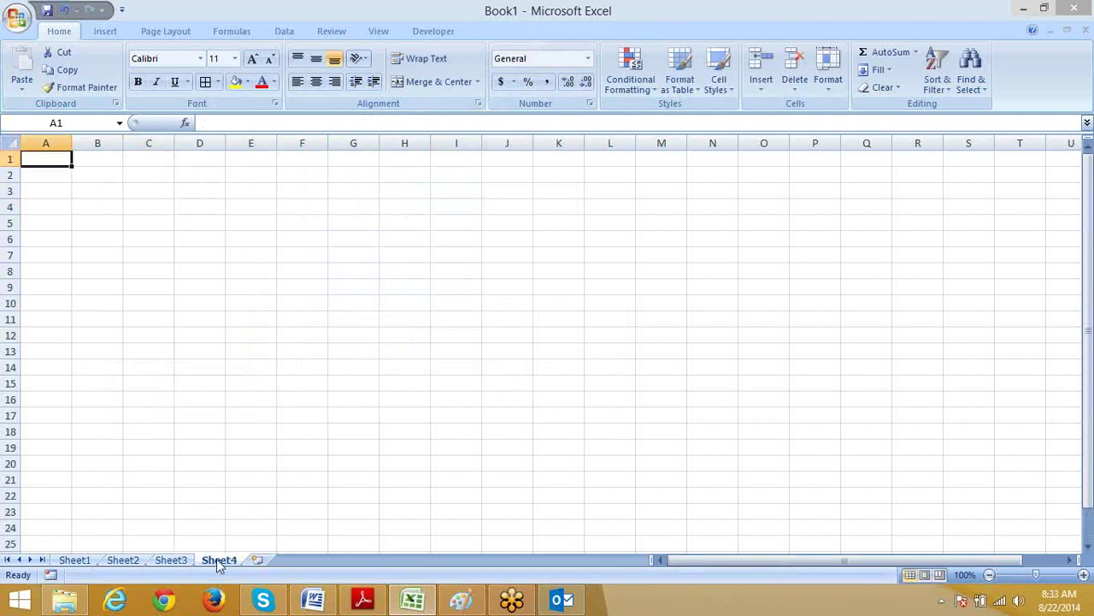
Label A1 with % and enter =RANDBETWEEN(10,90) in A2
text(=ra)
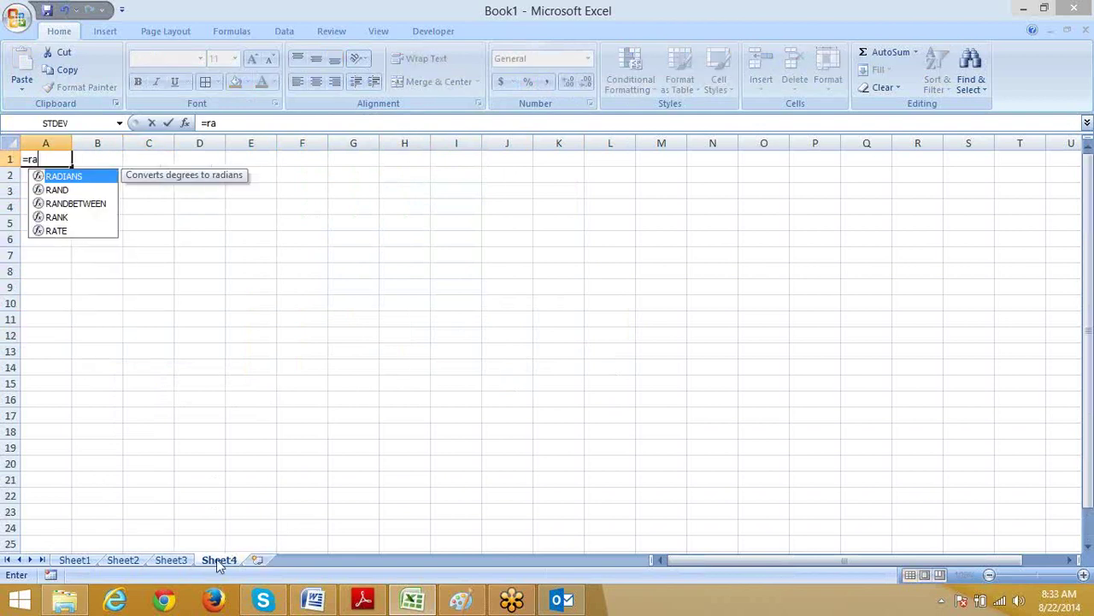
key(Down)
key(Down)
key(Escape)
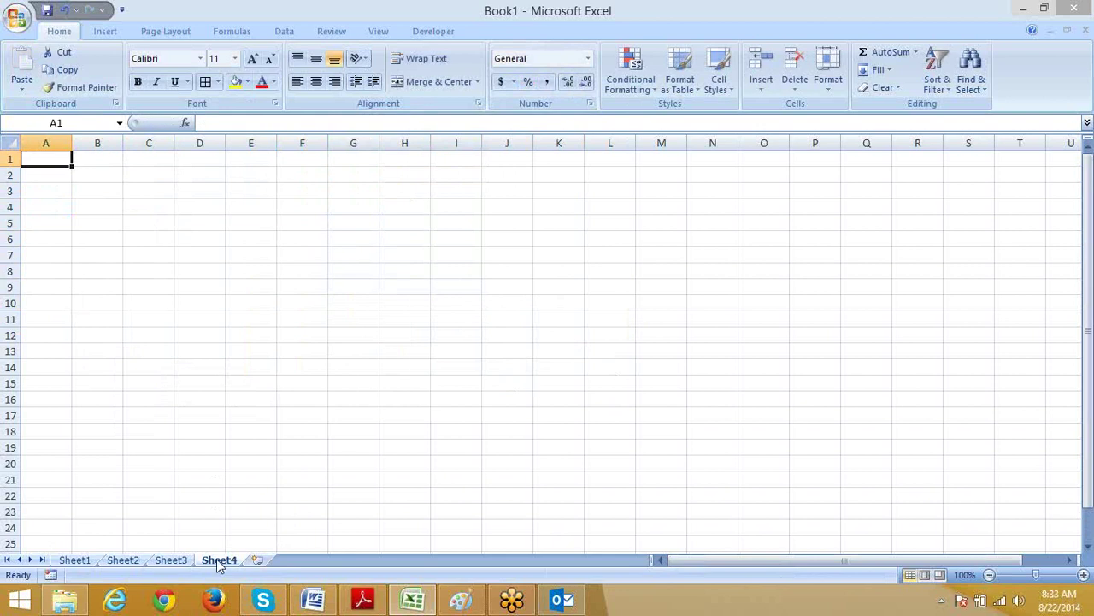
text(%)
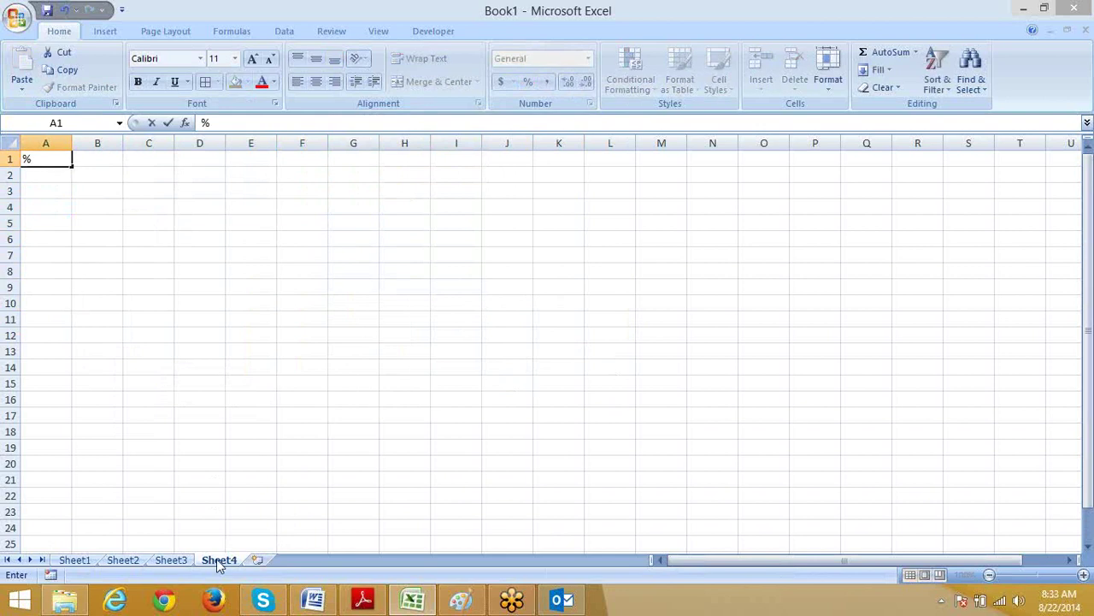
key(Return)
text(=)
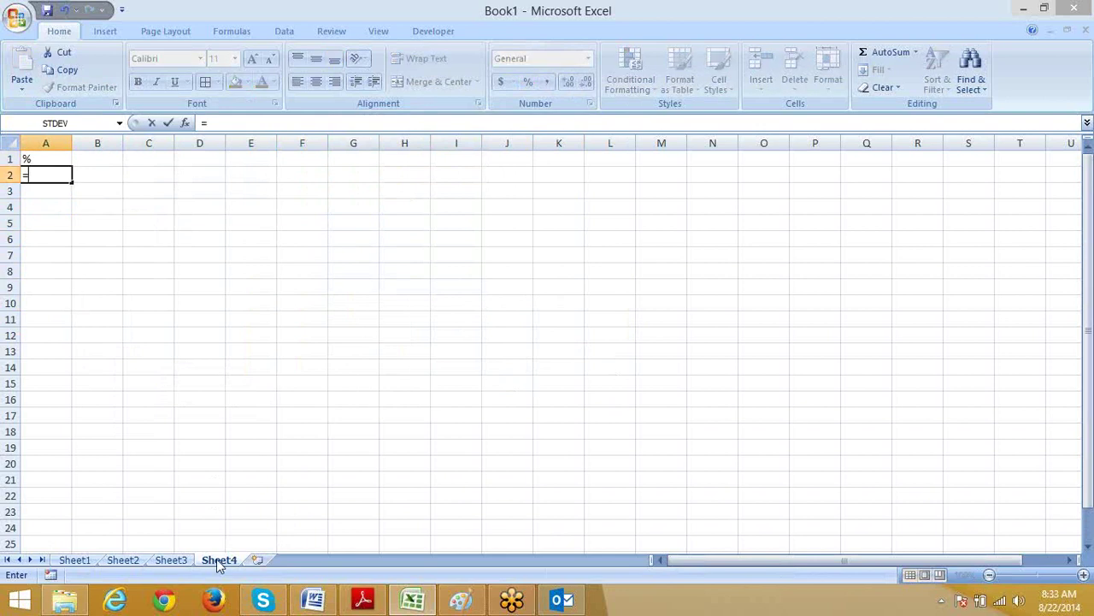
text(r)
key(Down)
key(Down)
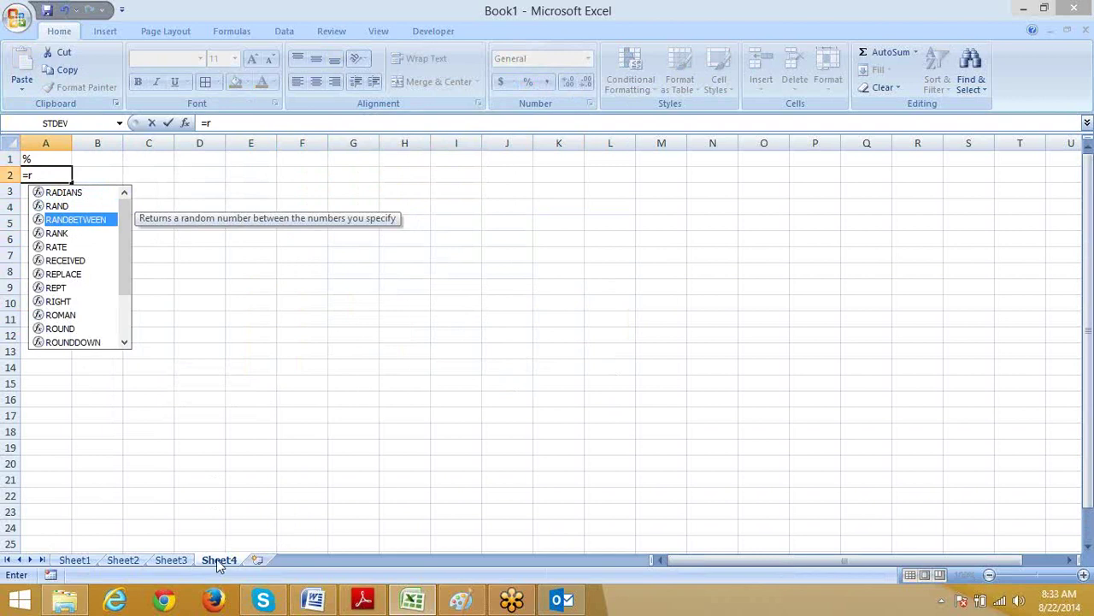
key(Tab)
text(10)
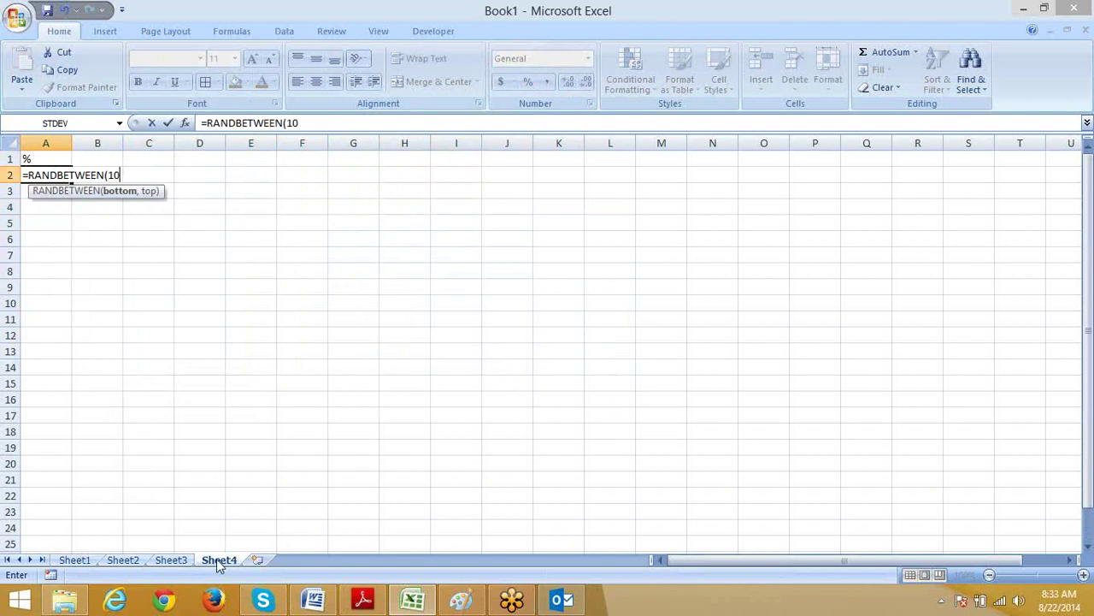
text(,99)
key(Return)
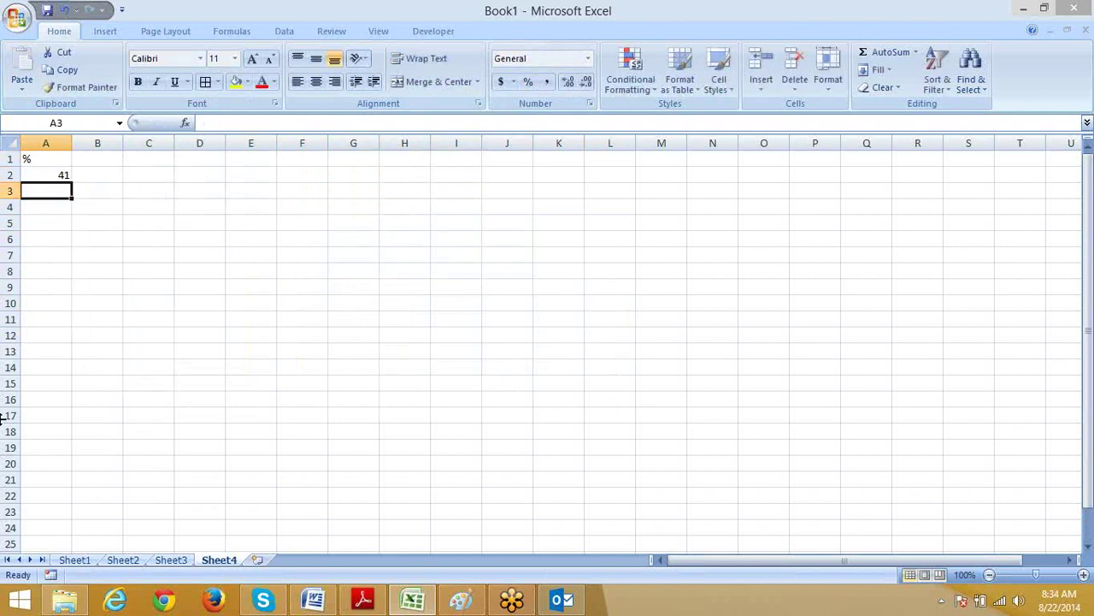
Fill the formula through A2:J16 and paste the block back as fixed values
click(69, 176)
mouse_move(73, 181)
mouse_down()
mouse_move(533, 185)
mouse_move(577, 408)
mouse_up()
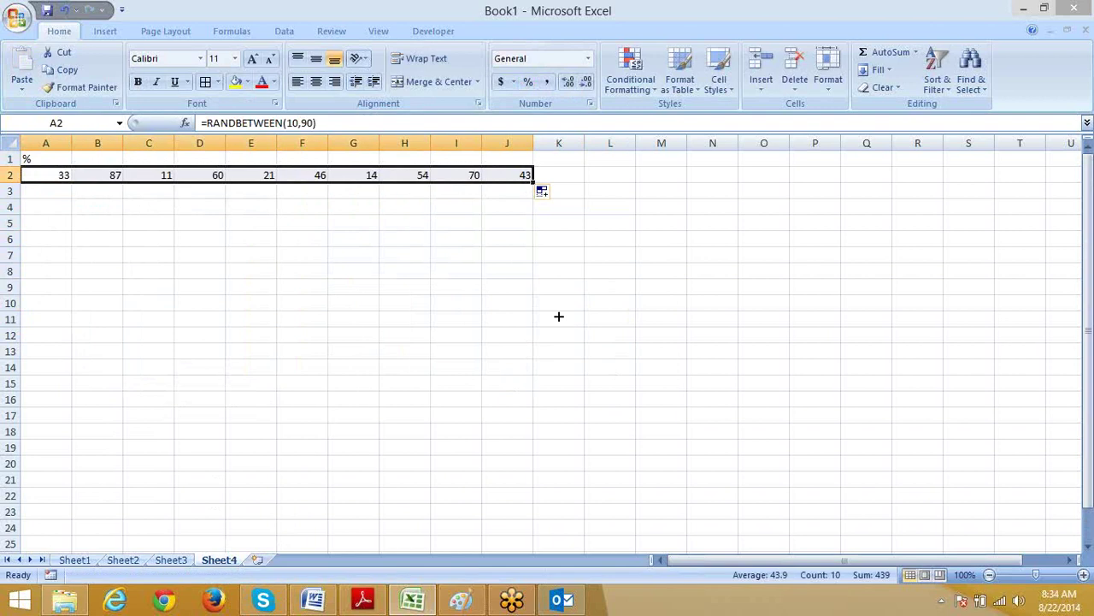
key(ctrl+c)
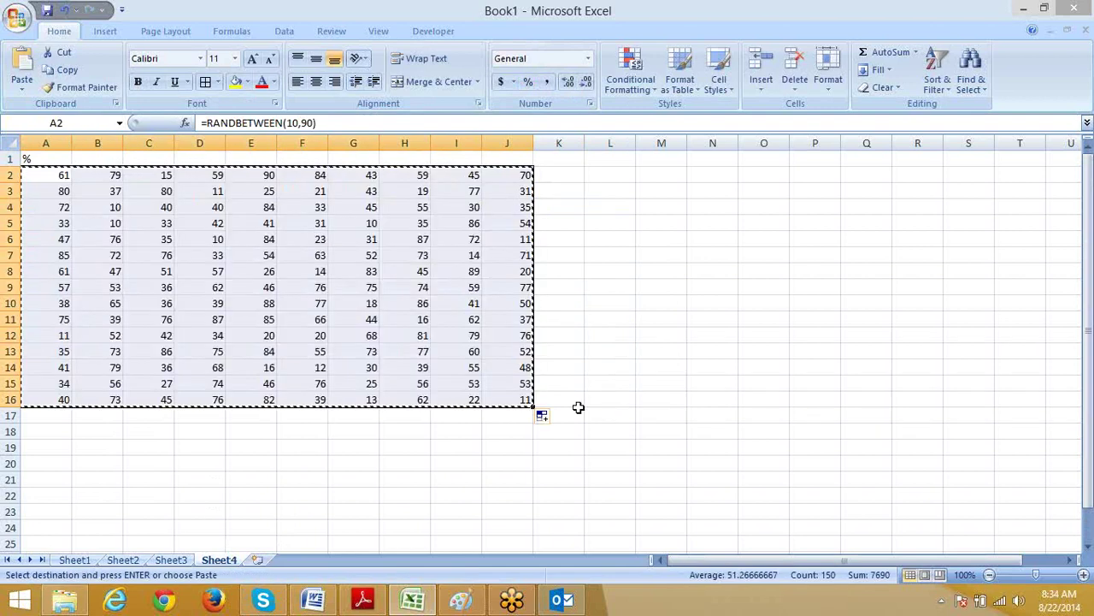
click(21, 92)
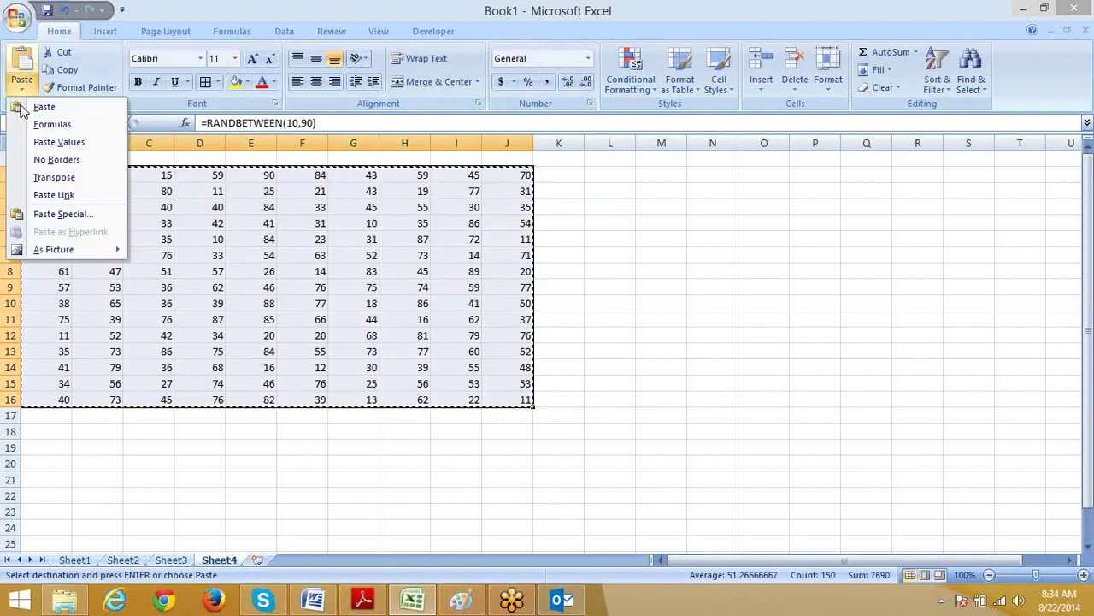
click(43, 141)
click(73, 190)
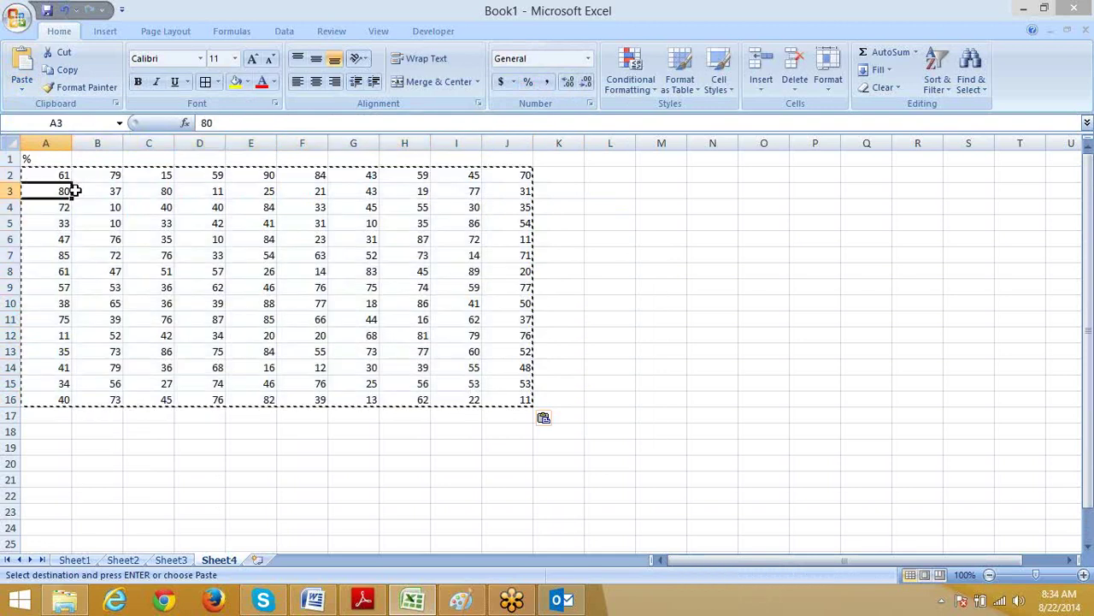
key(Escape)
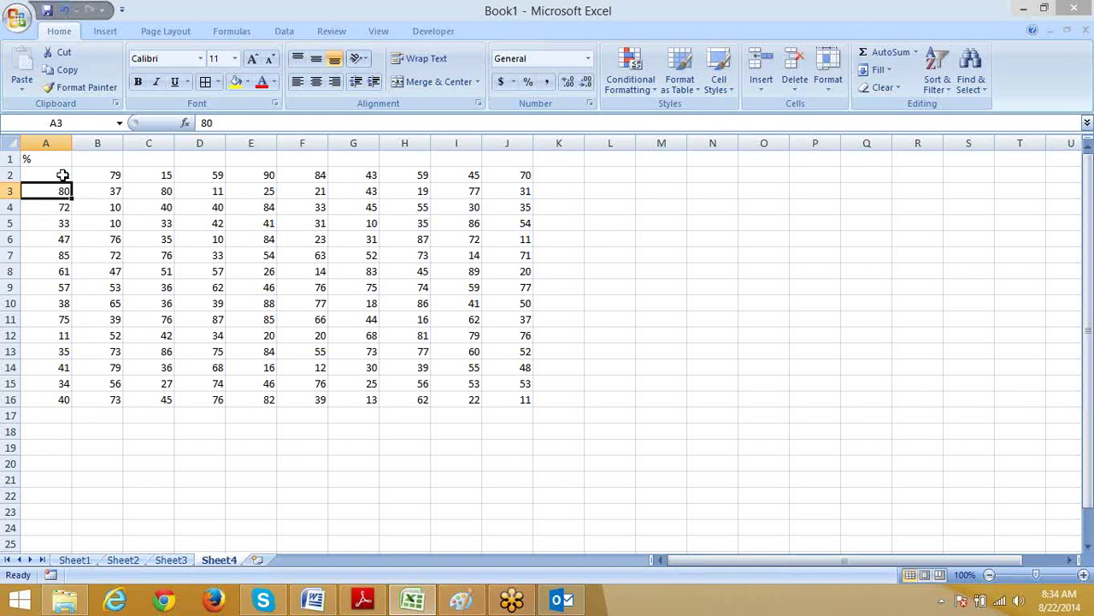
click(63, 174)
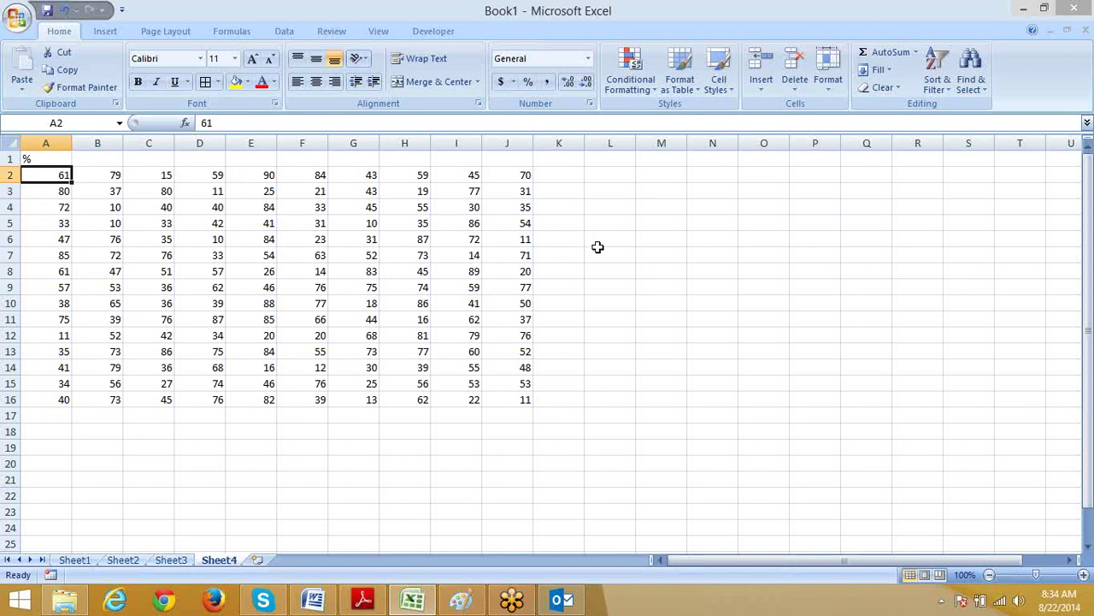
click(530, 82)
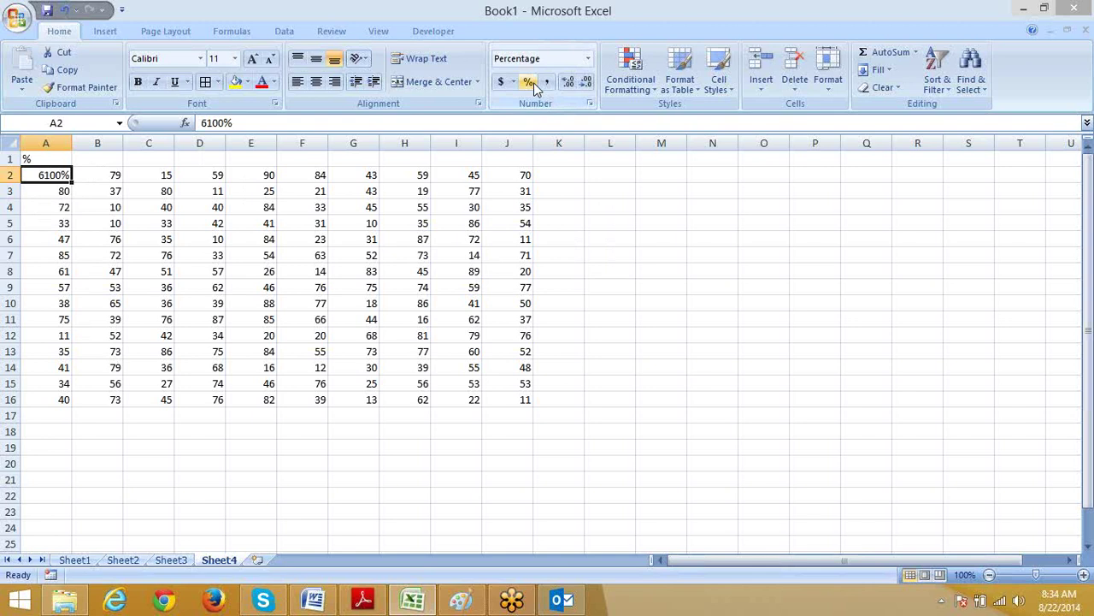
key(ctrl+z)
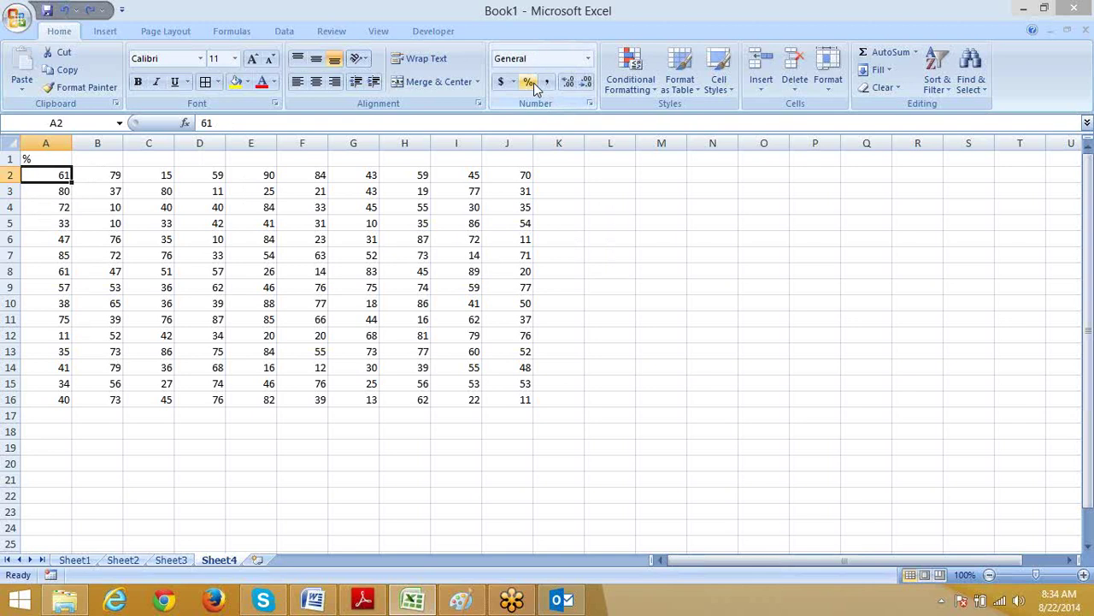
click(277, 120)
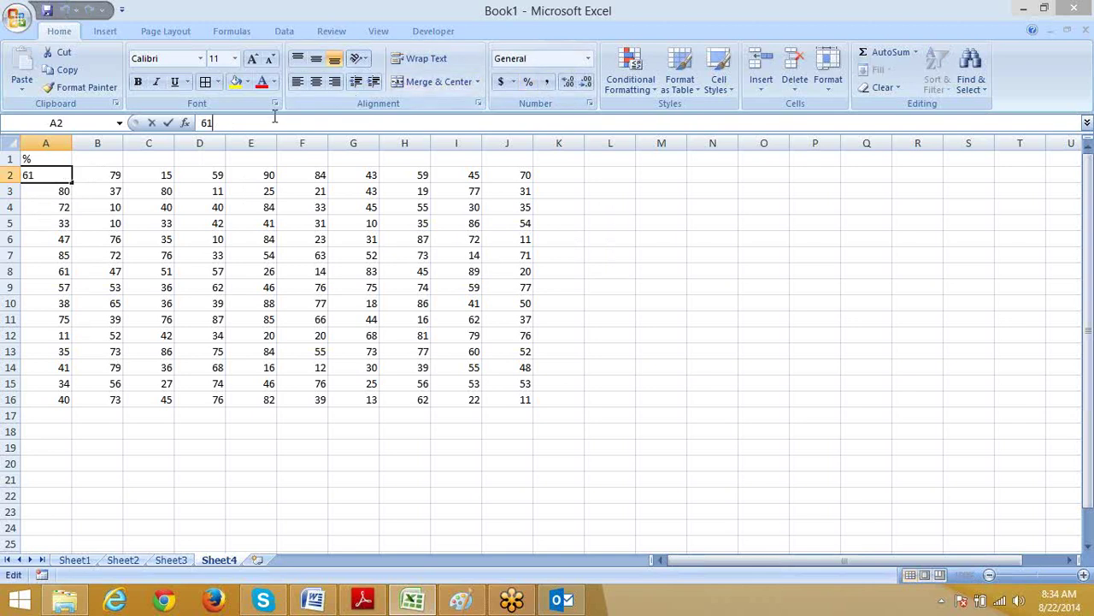
text(%)
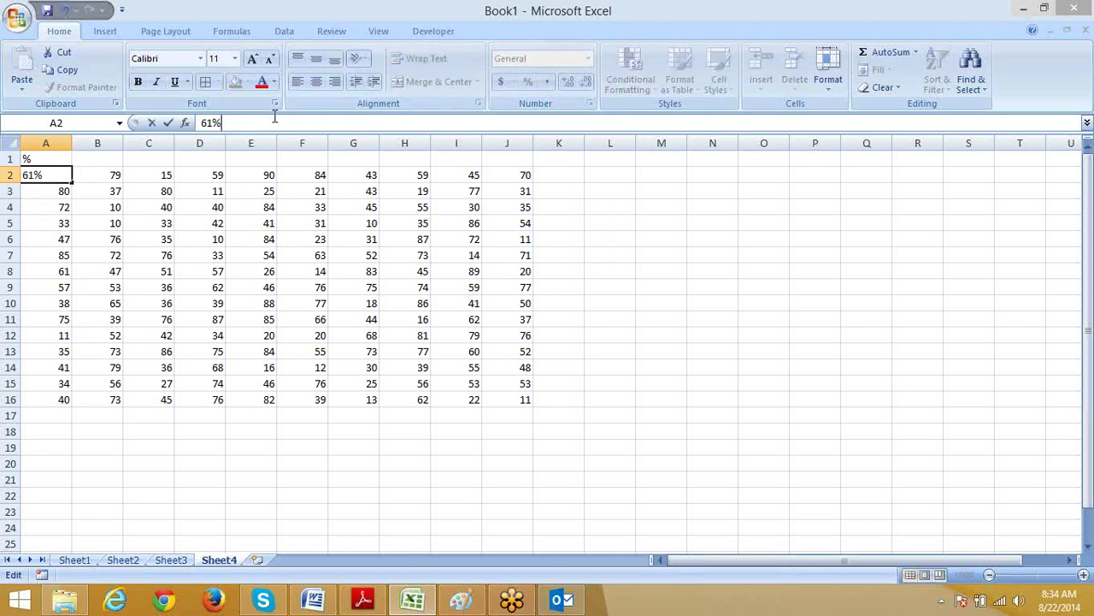
key(Return)
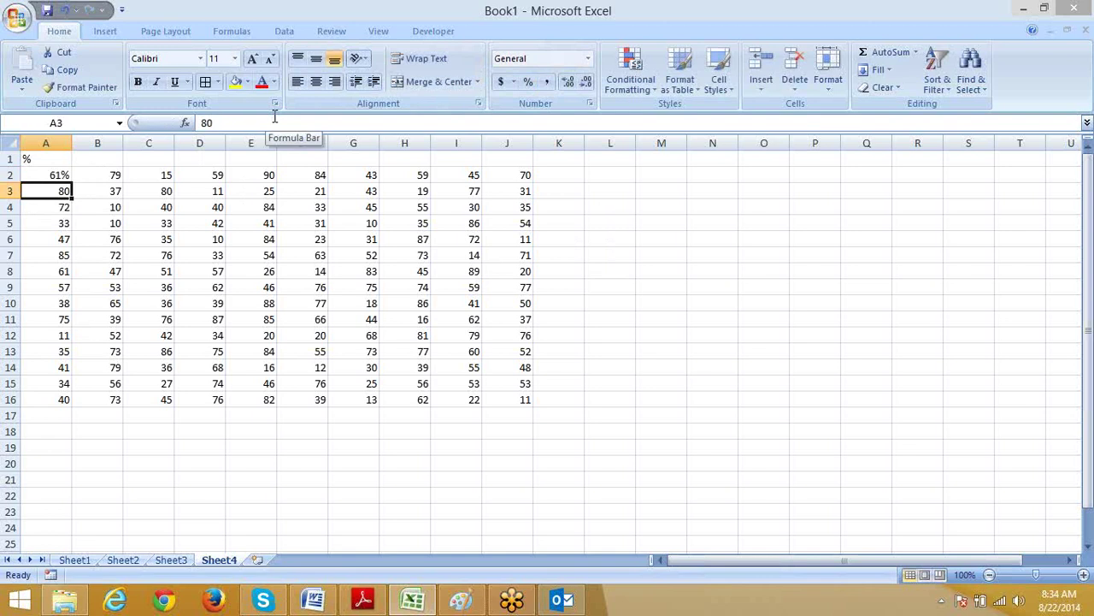
key(ctrl+z)
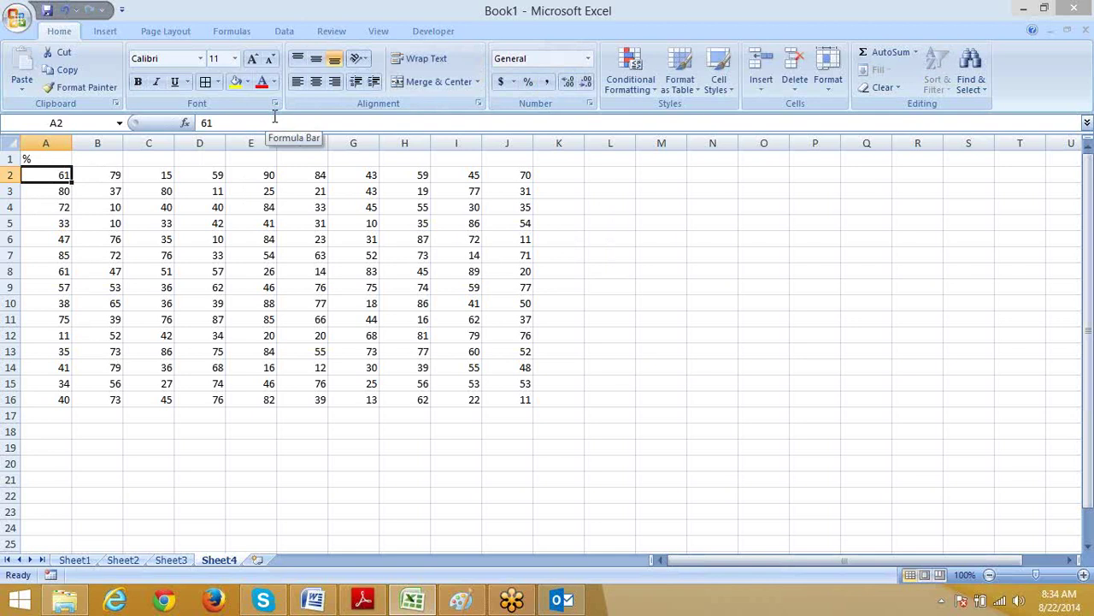
text(0.8)
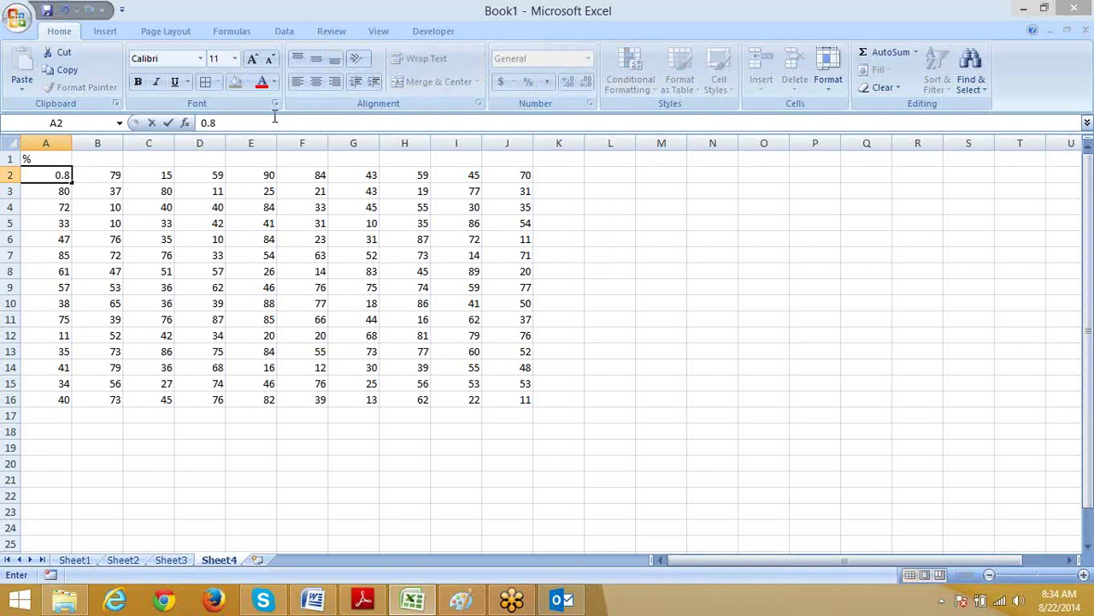
key(BackSpace)
text(61)
key(ctrl+Return)
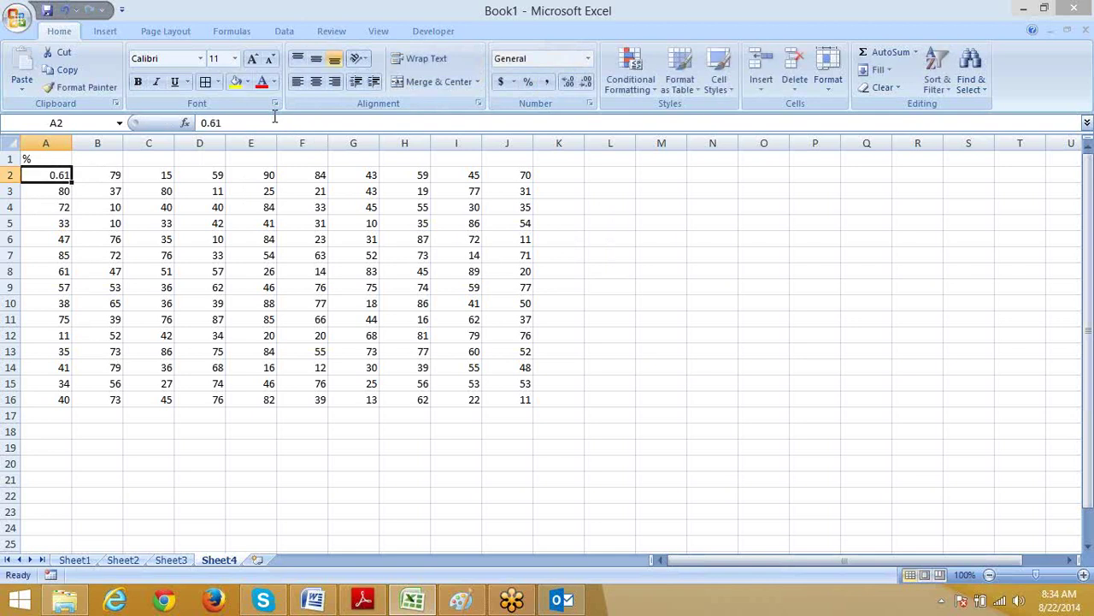
click(527, 85)
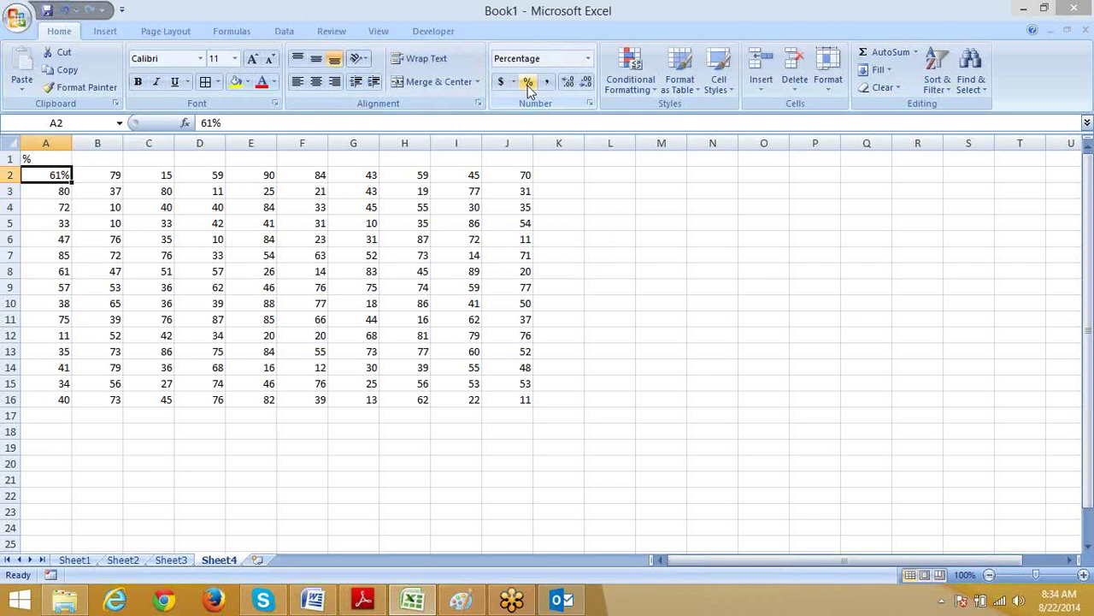
key(ctrl+z)
Enter 100 in cell N7 and copy it
click(691, 252)
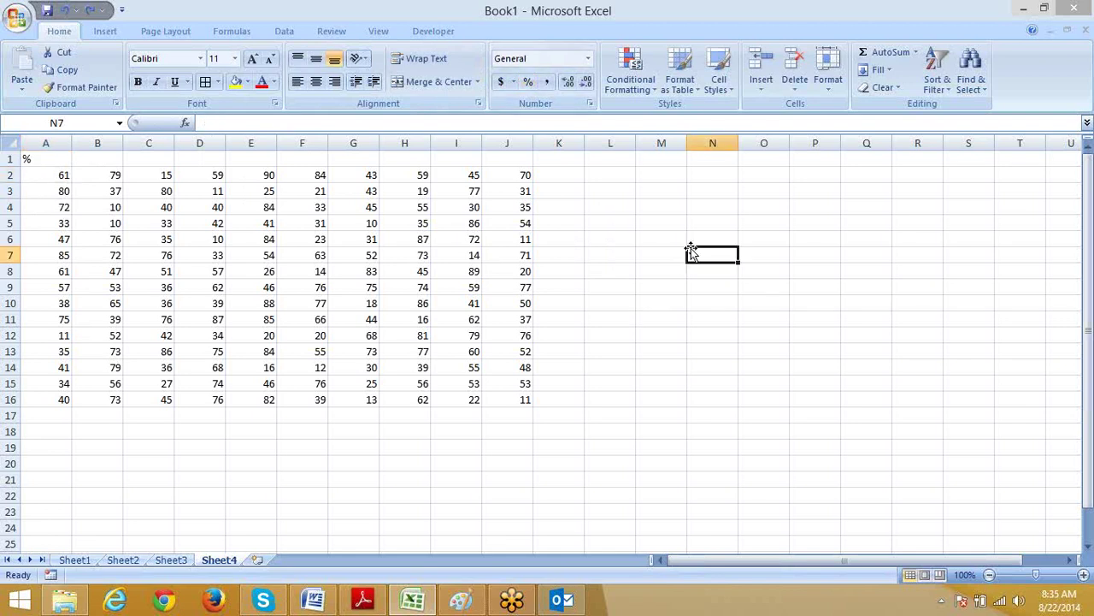
text(100)
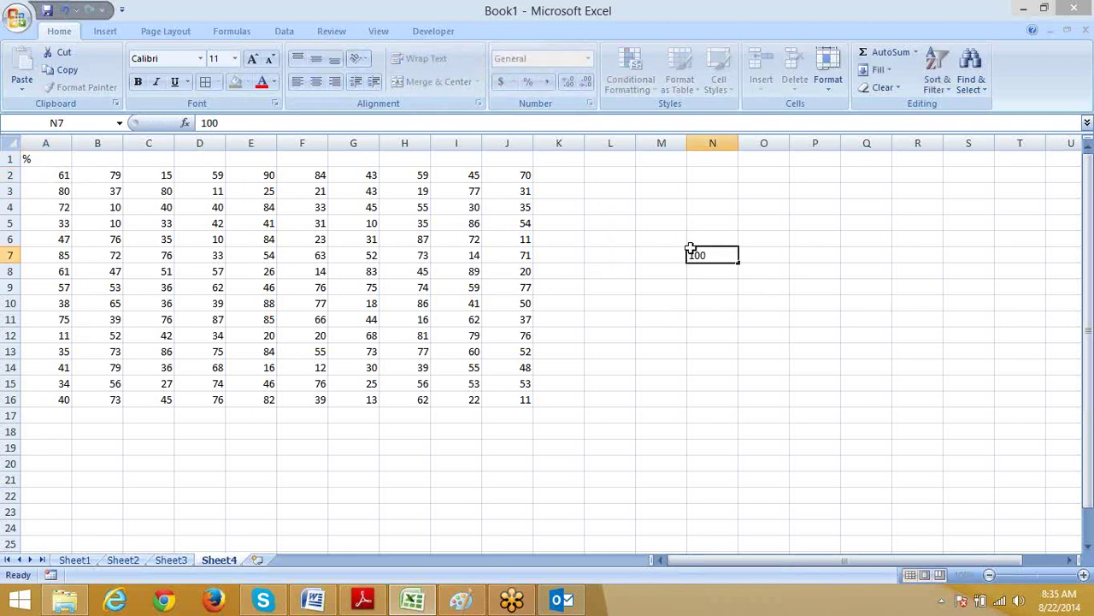
key(ctrl+Return)
key(ctrl+c)
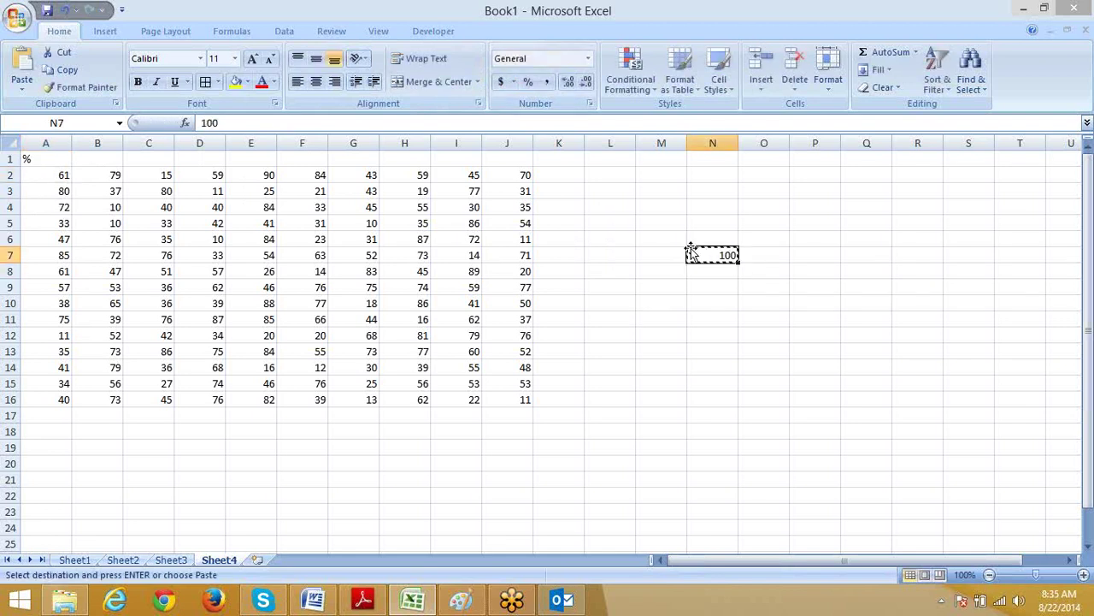
Divide A2:J16 by 100 via Paste Special, format as percentages, and add Sheet5
drag(49, 176, 508, 398)
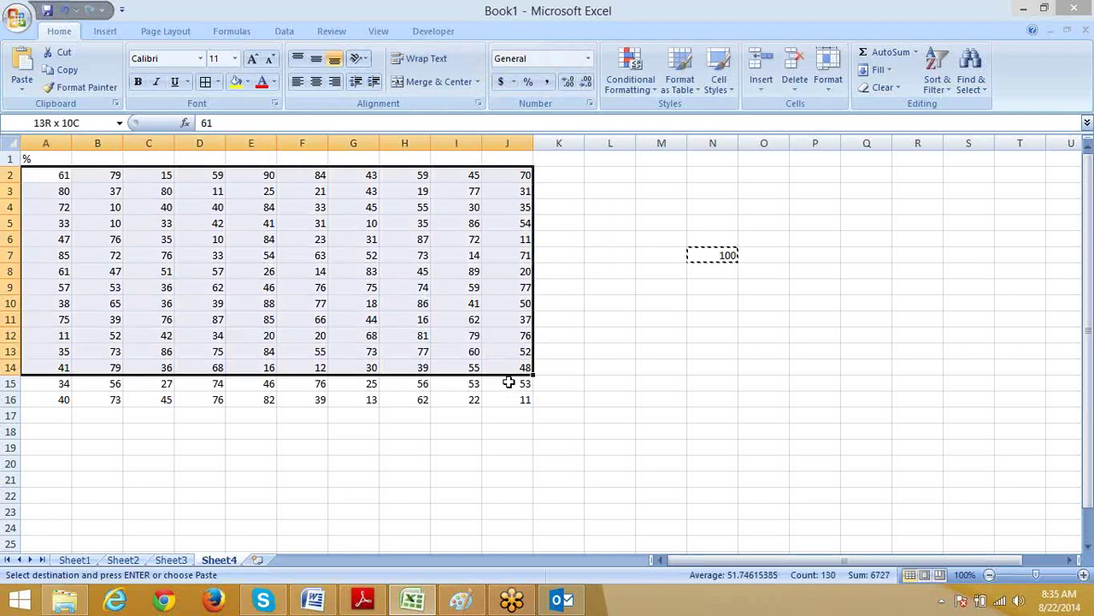
right_click(496, 358)
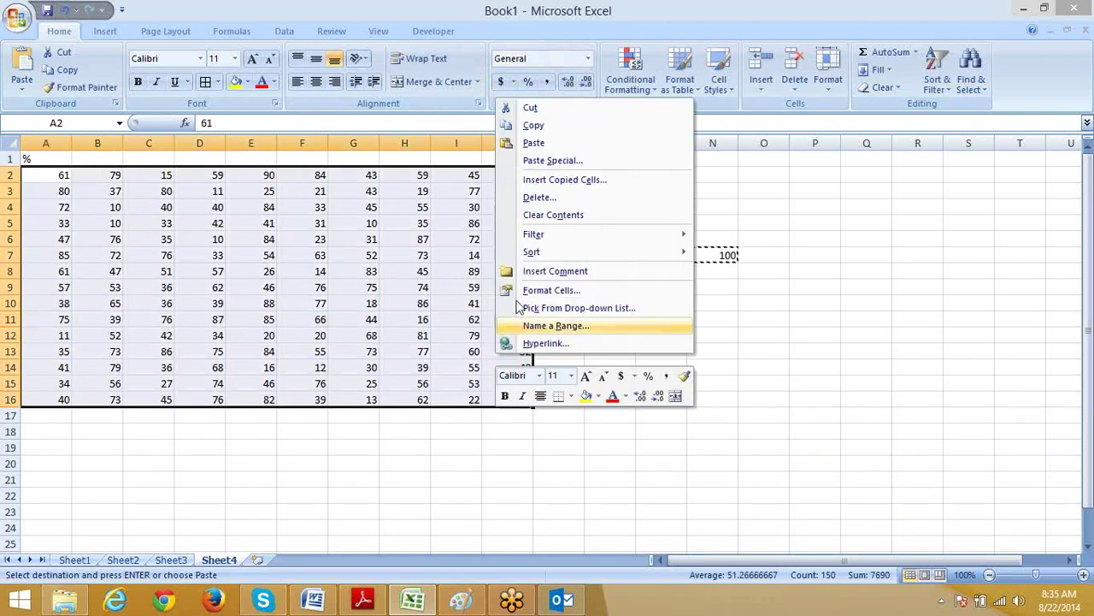
click(548, 161)
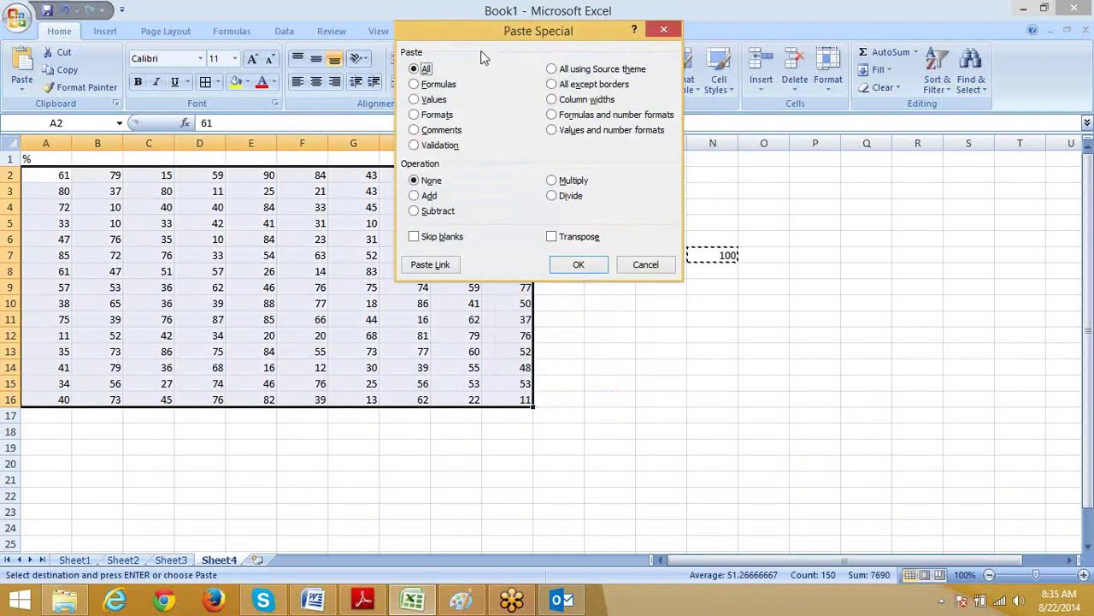
drag(482, 27, 605, 28)
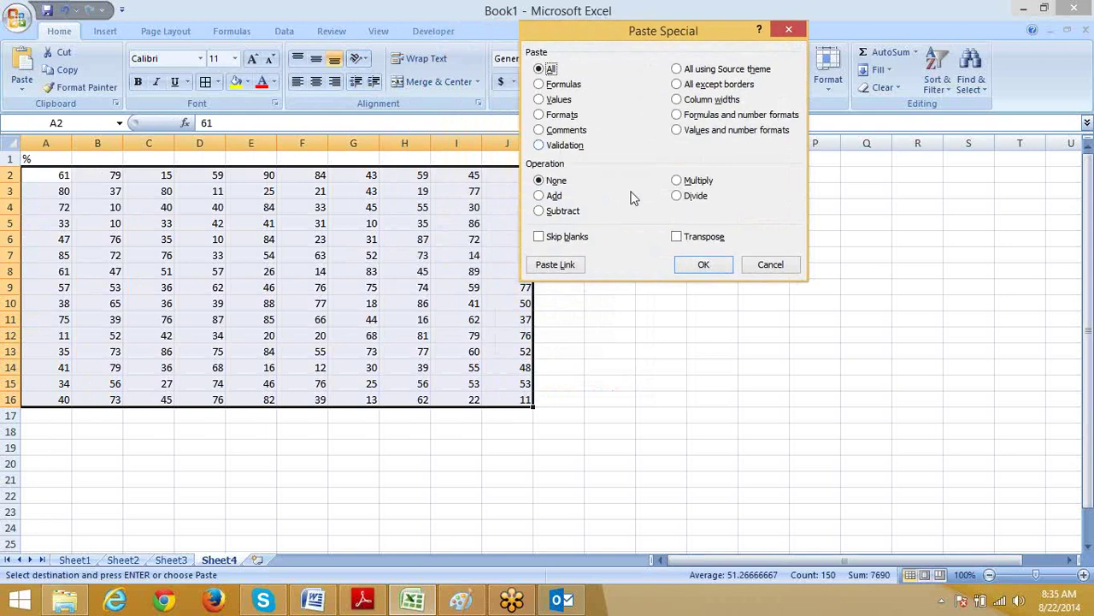
click(678, 196)
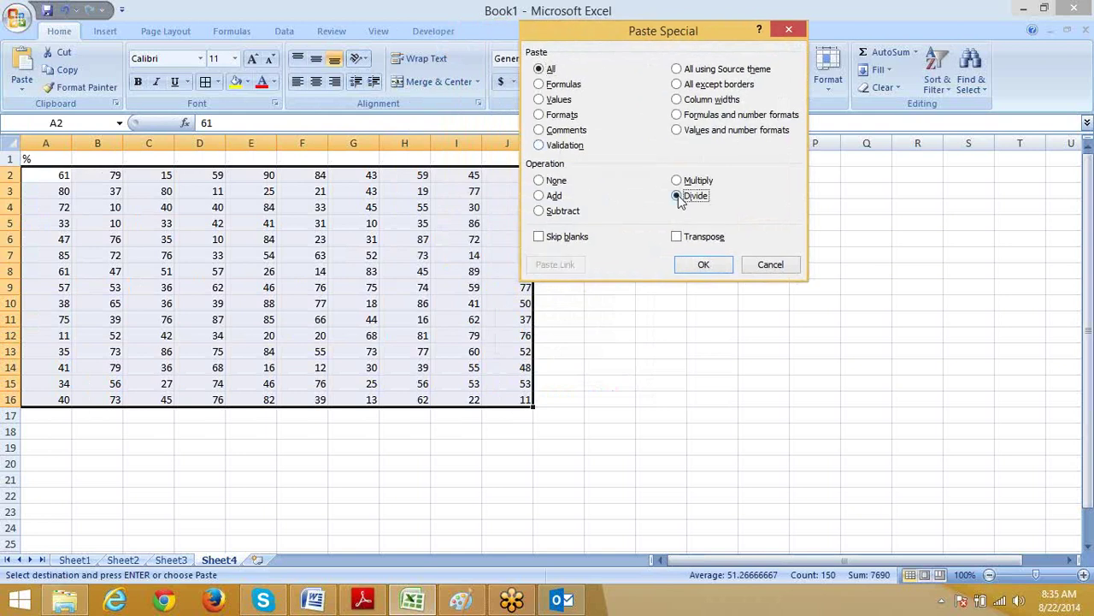
click(703, 264)
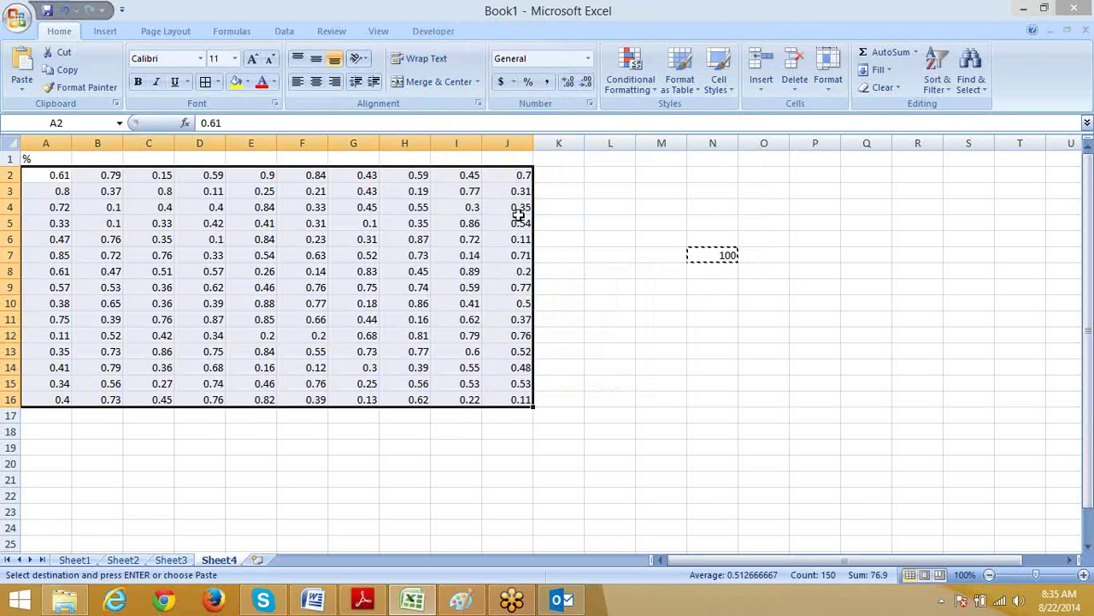
click(528, 82)
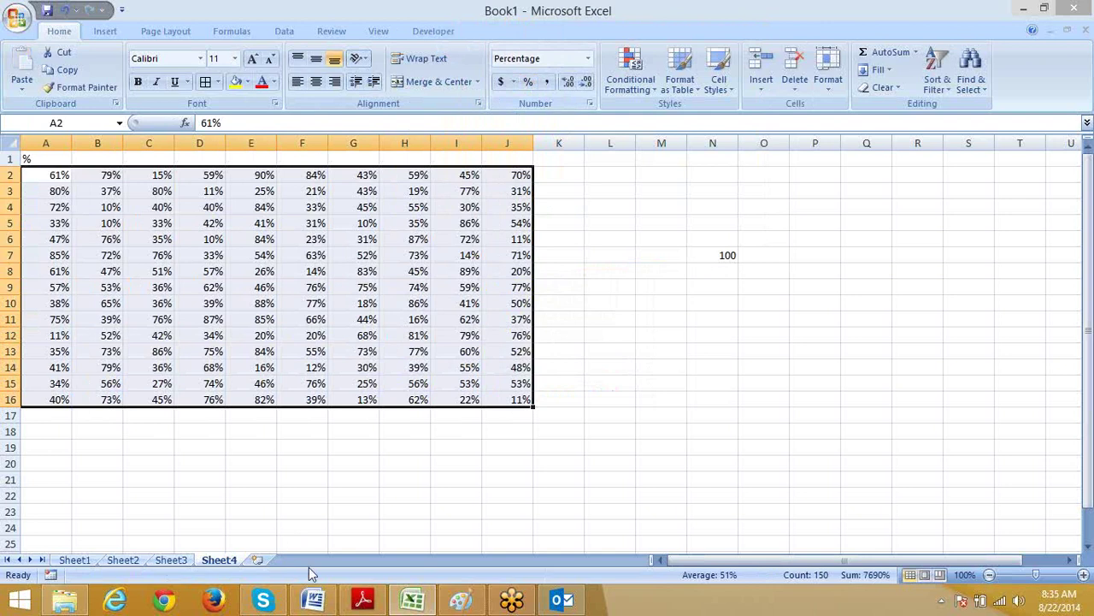
click(258, 561)
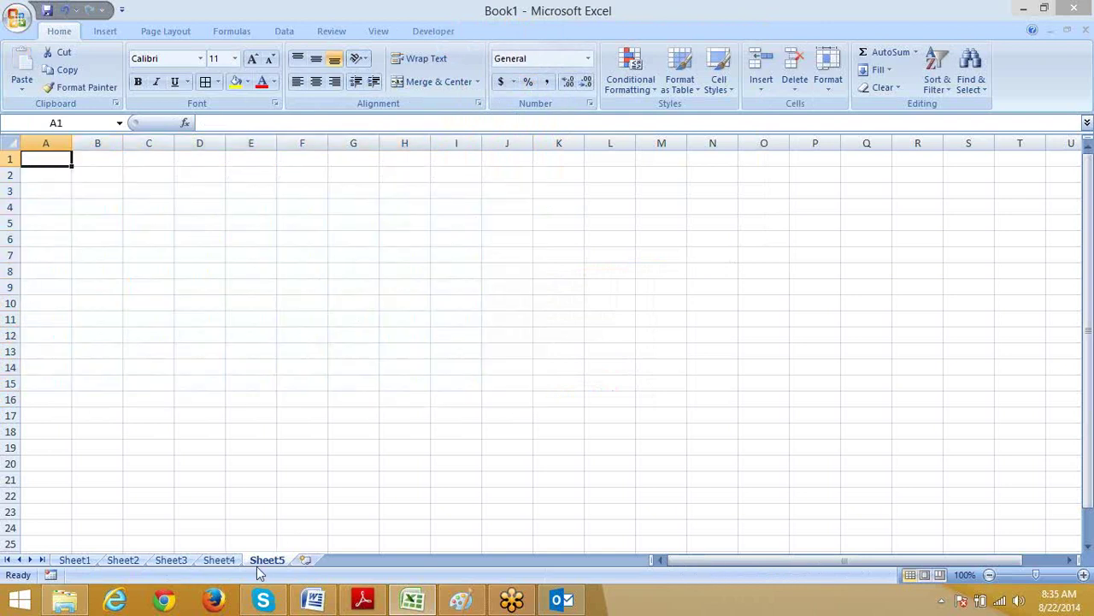
Create Day-1 through Day-14 headers across row 3 from A3 to N3
click(48, 190)
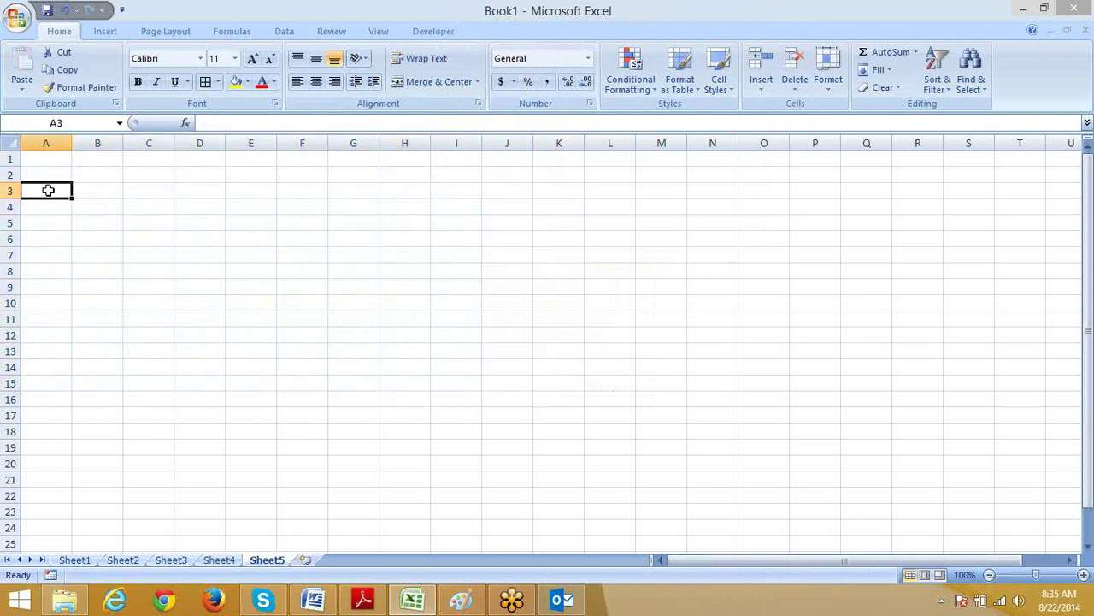
text(Day)
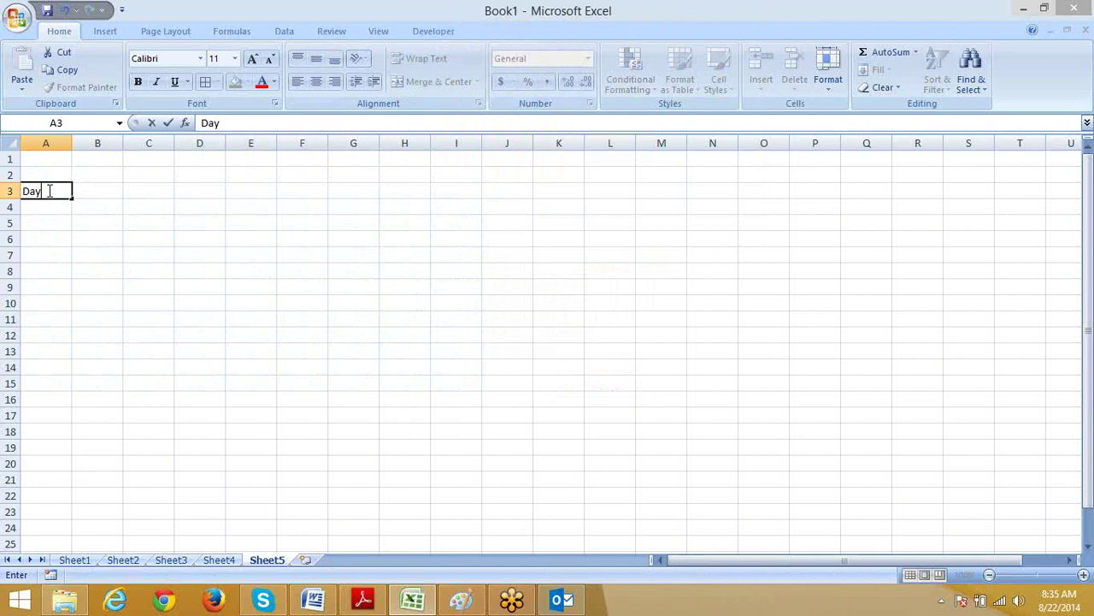
key(Tab)
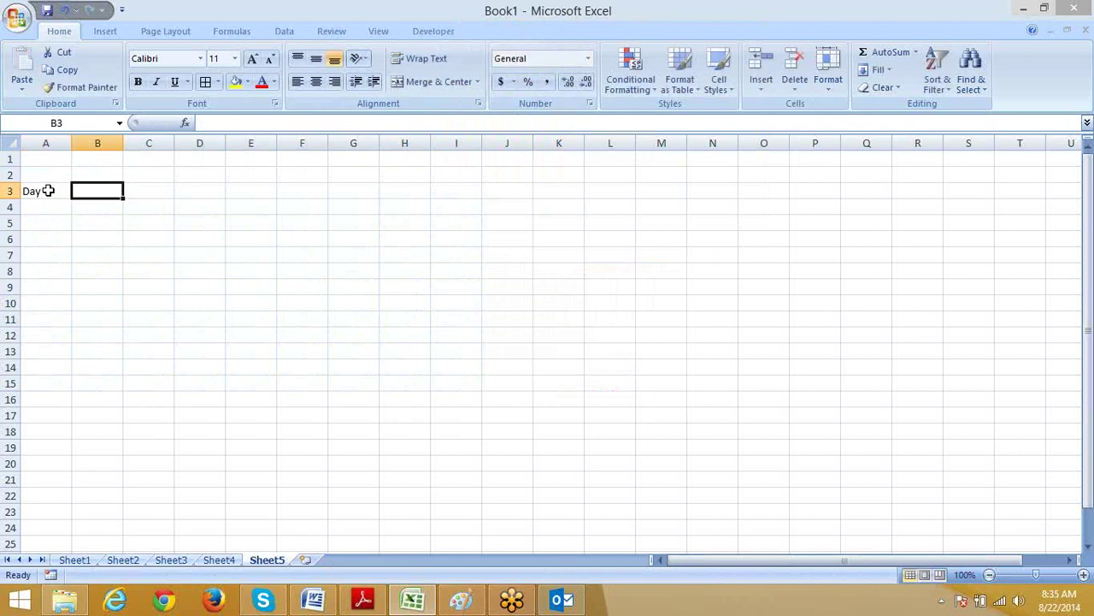
click(49, 191)
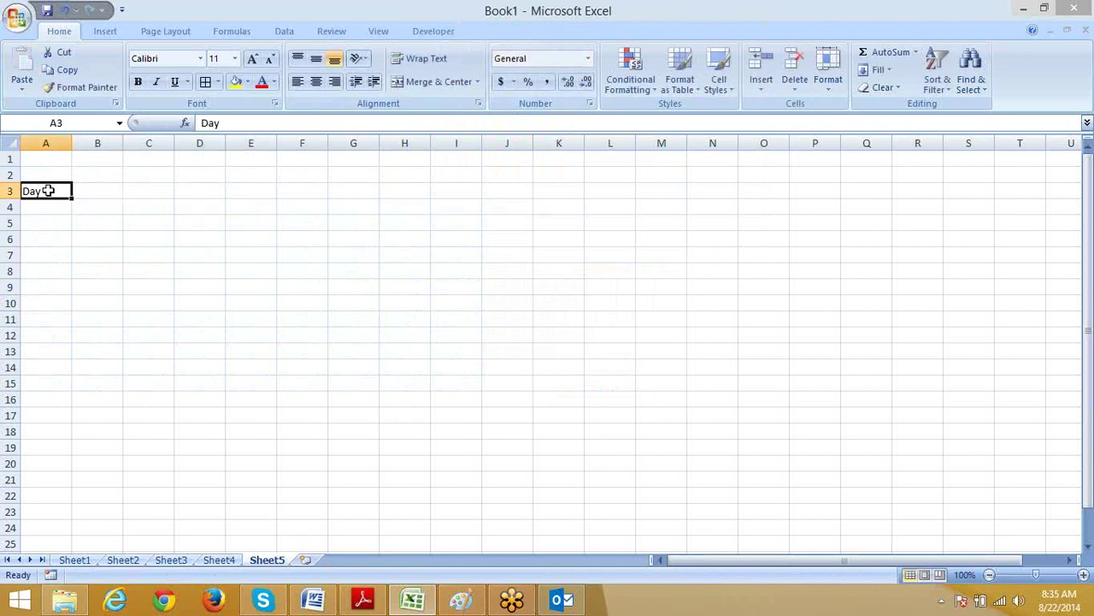
double_click(49, 191)
text(-1)
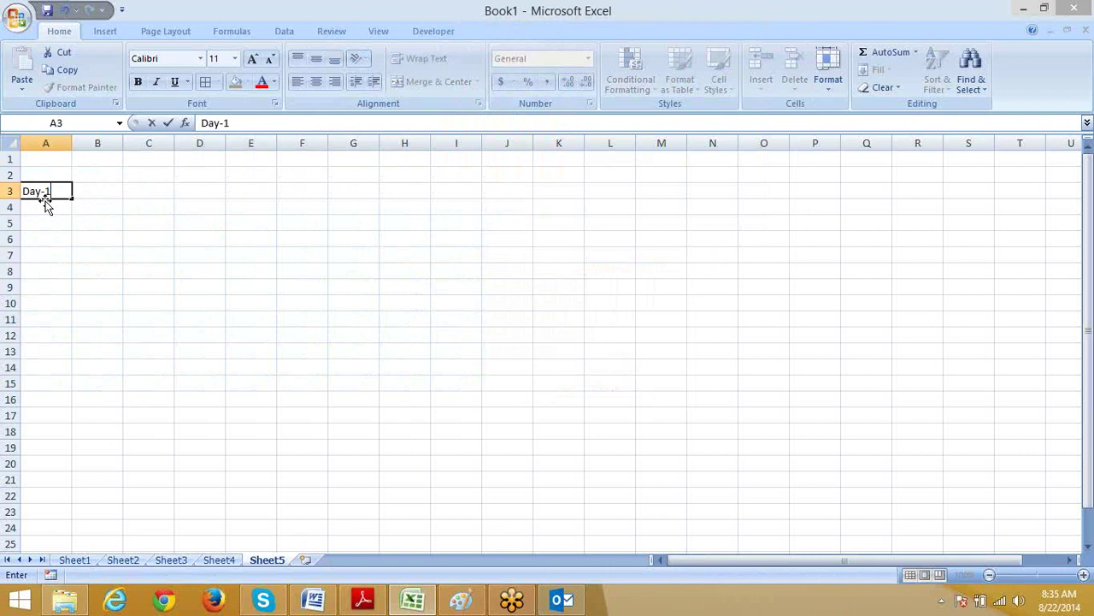
click(48, 193)
drag(95, 197, 723, 205)
Enter =RANDBETWEEN(10,90) in cell A4
click(68, 208)
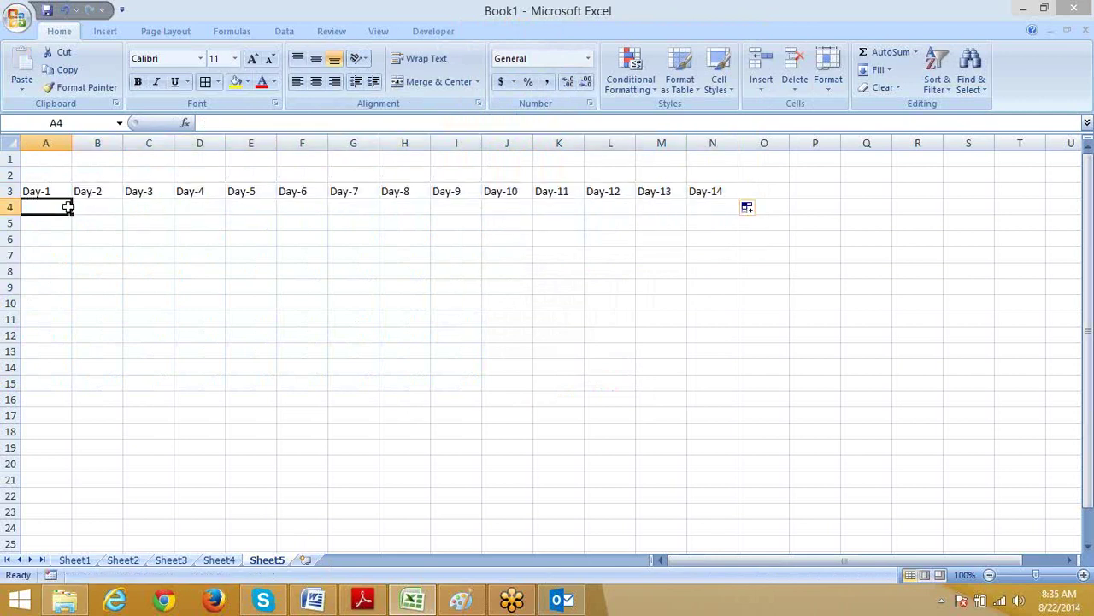
text(=ra)
key(Down)
key(Down)
key(Tab)
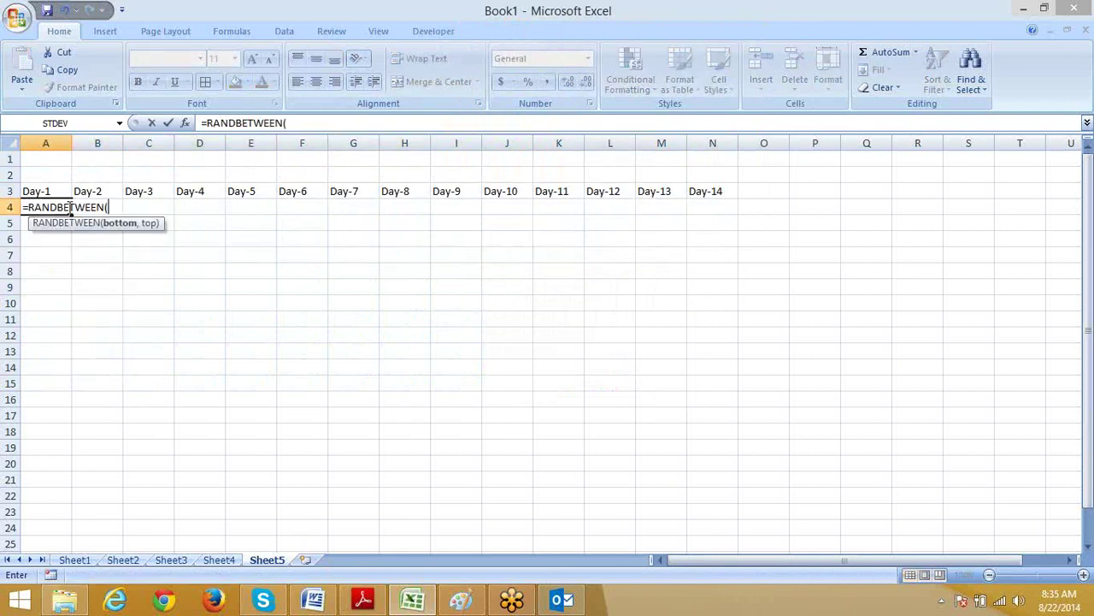
text(0,90)
key(Return)
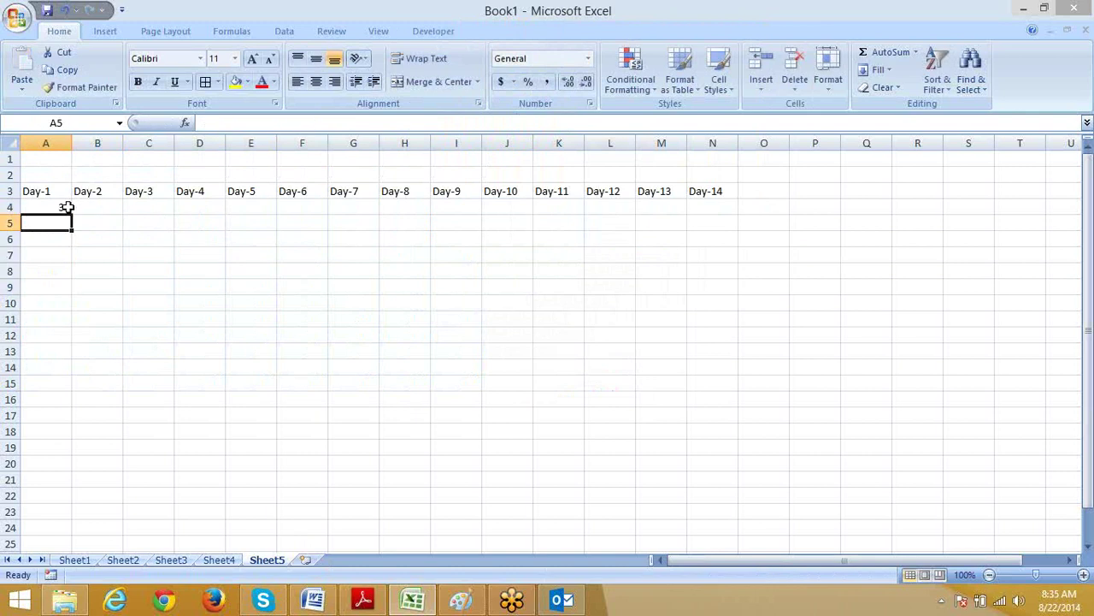
Fill the random formula across and down to A4:N18 and copy the block
click(67, 208)
key(shift+Right)
key(shift+Right)
key(shift+Right)
key(shift+Right)
key(shift+Right)
key(shift+Right)
key(shift+Right)
key(shift+Left)
key(shift+Left)
key(shift+Left)
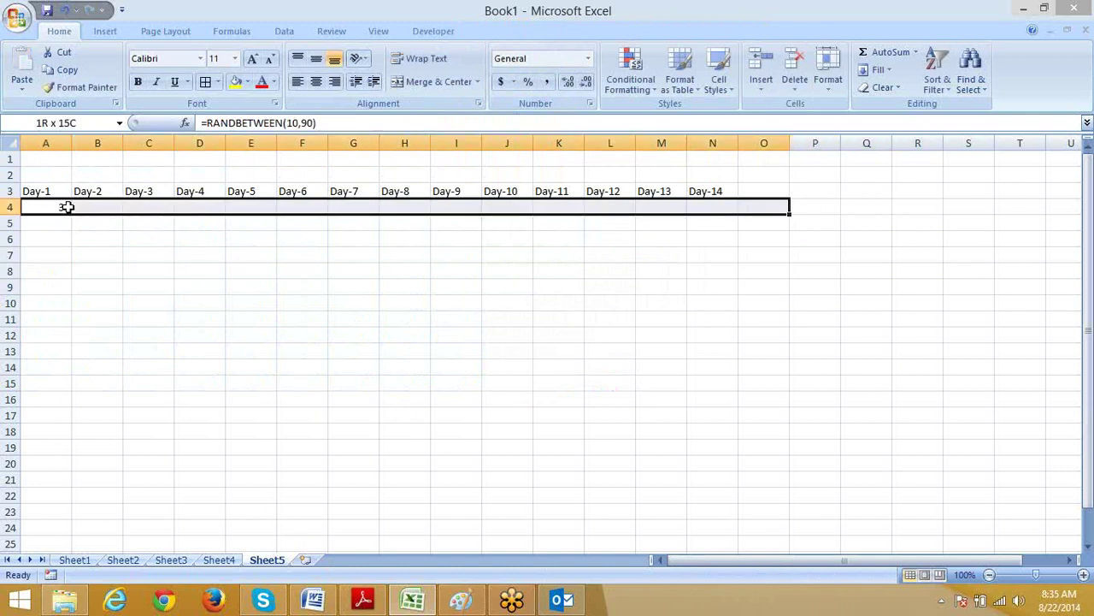
key(shift+Left)
key(shift+Down)
key(shift+Down)
key(shift+Down)
key(shift+Down)
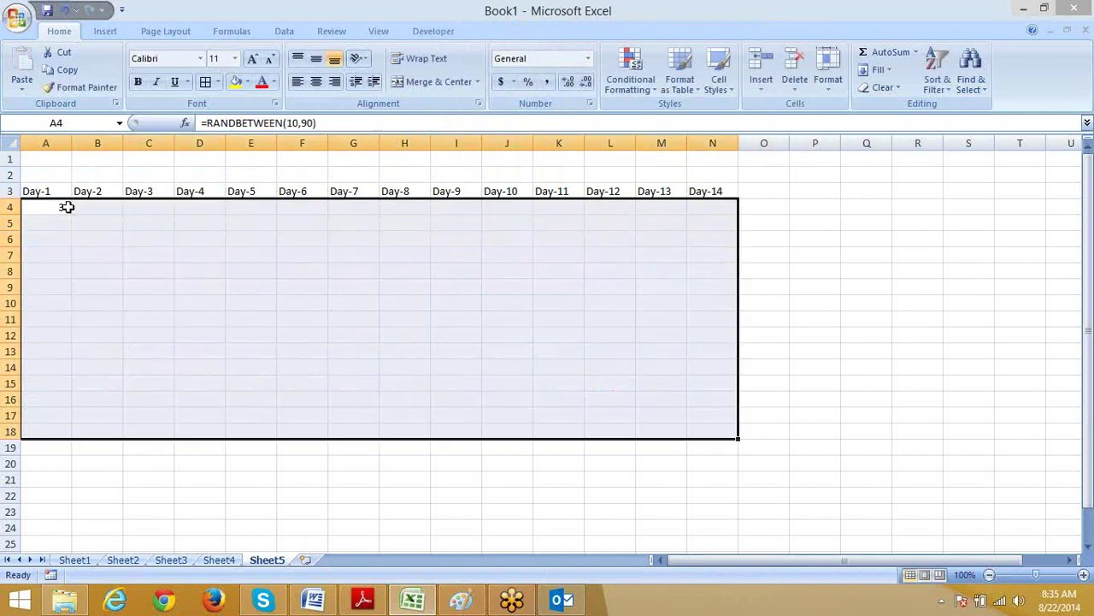
key(ctrl+r)
key(ctrl+d)
key(ctrl+c)
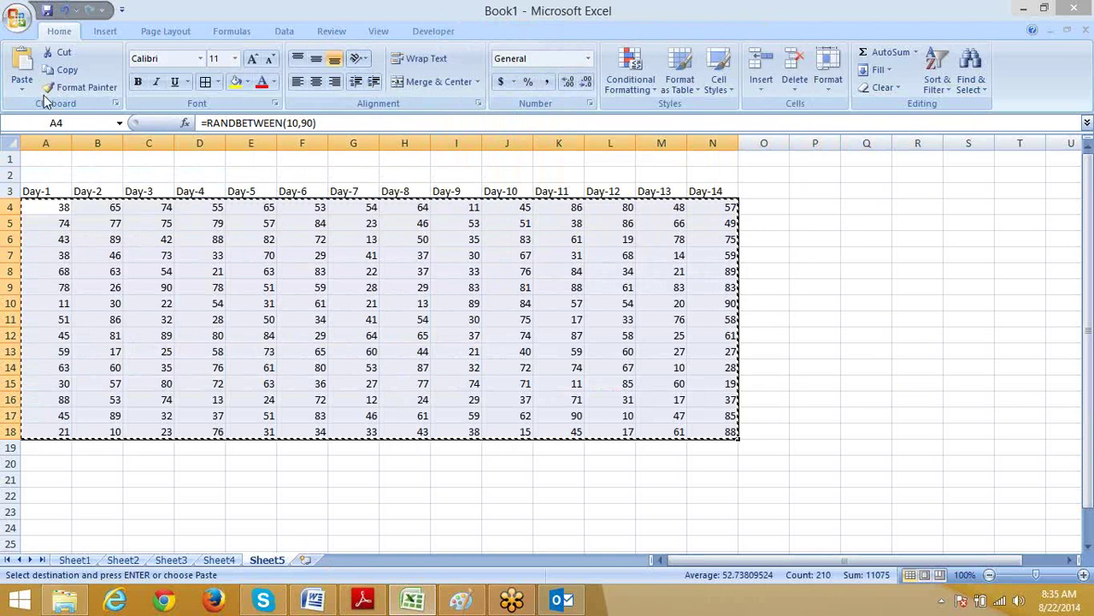
Paste the copied Day numbers back over A4:N18 as plain values
click(22, 87)
click(52, 142)
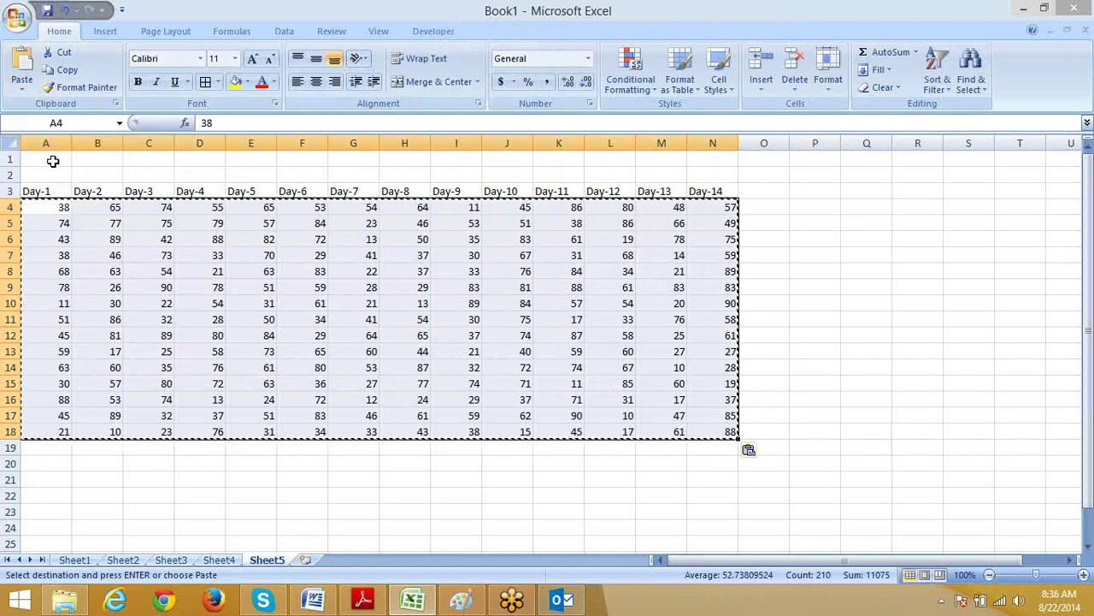
click(140, 270)
key(Escape)
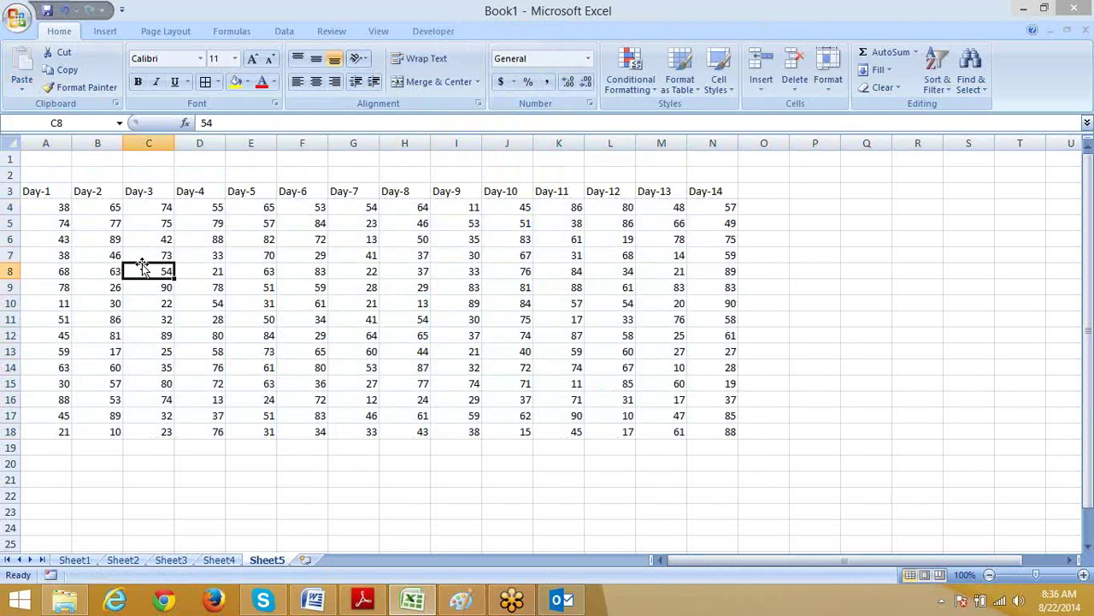
click(161, 224)
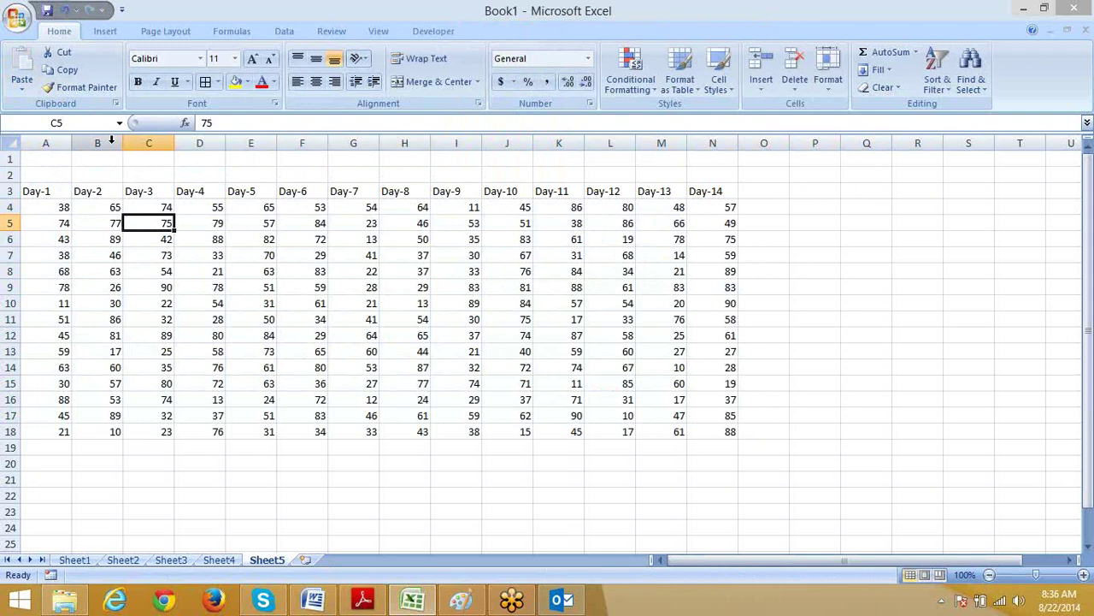
Put the target value 70 in B1 with the label target in A1
click(99, 143)
click(101, 158)
text(70)
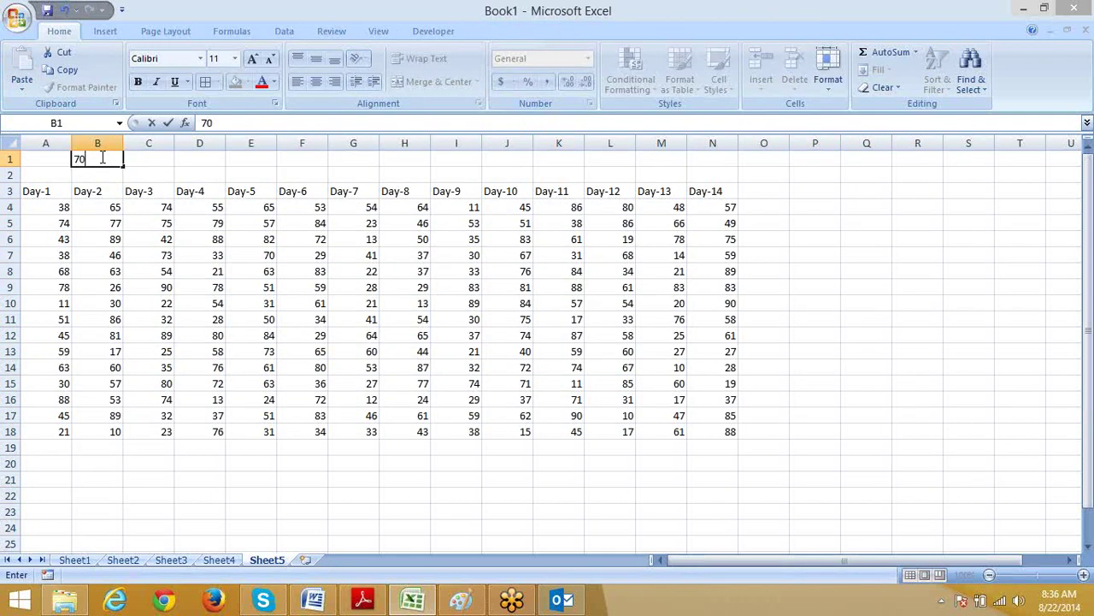
key(Left)
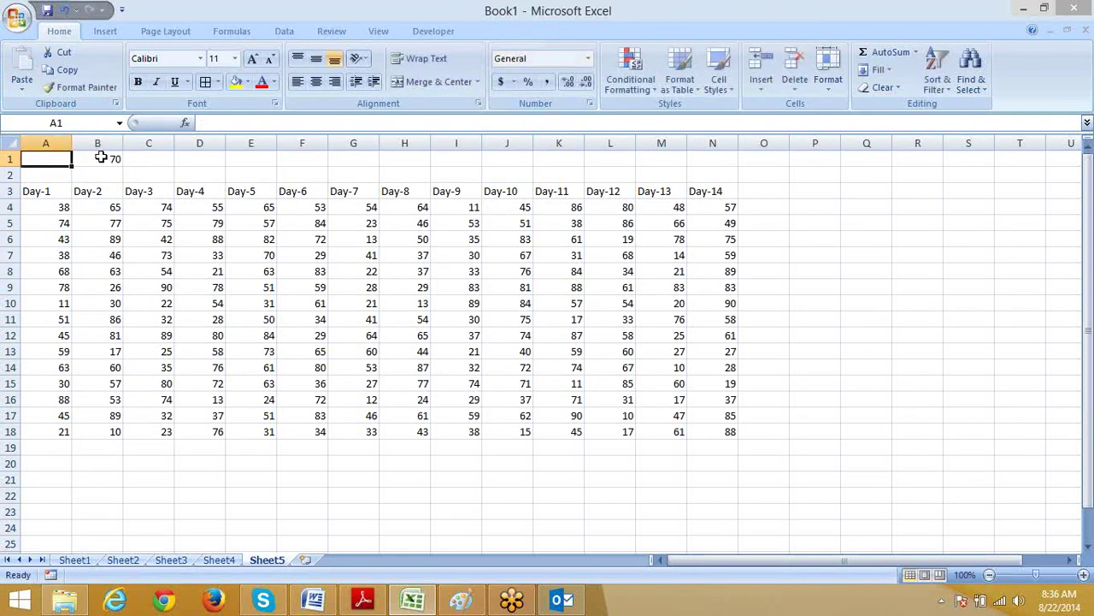
text(target)
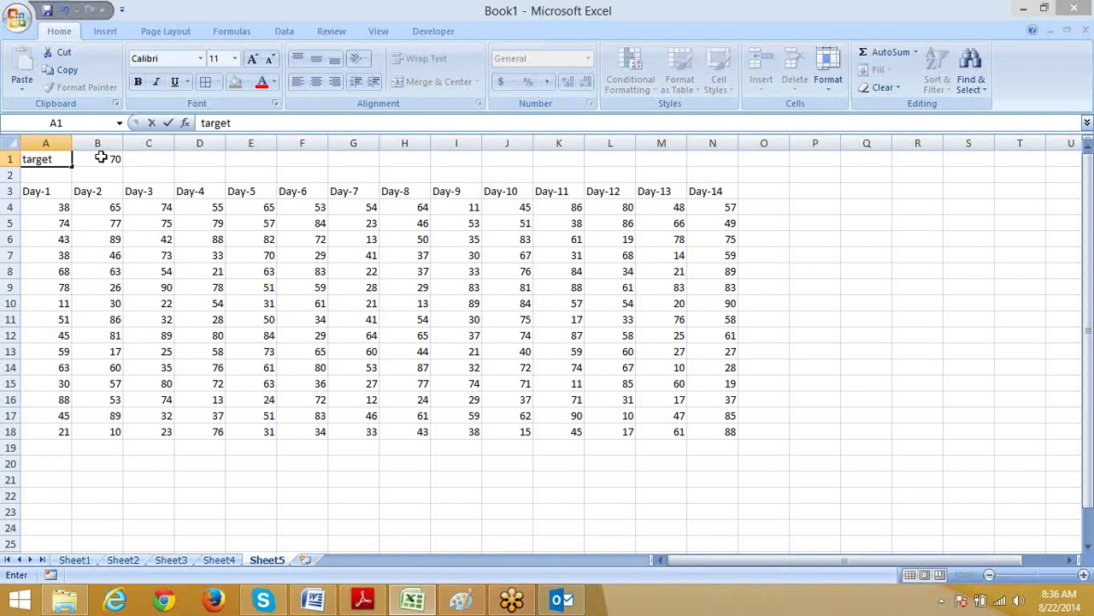
key(Return)
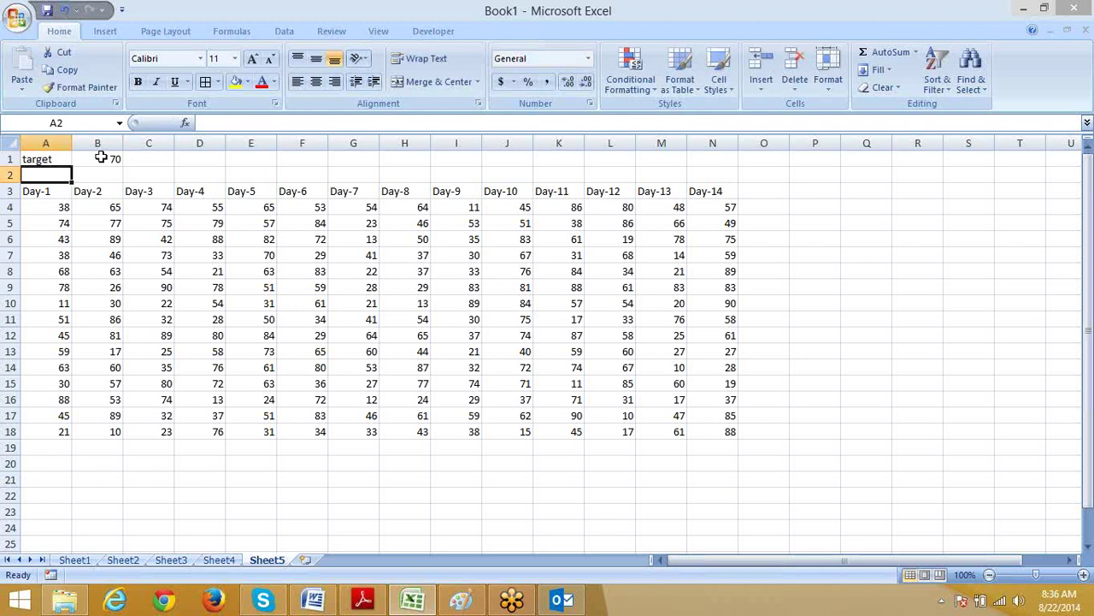
drag(31, 206, 701, 434)
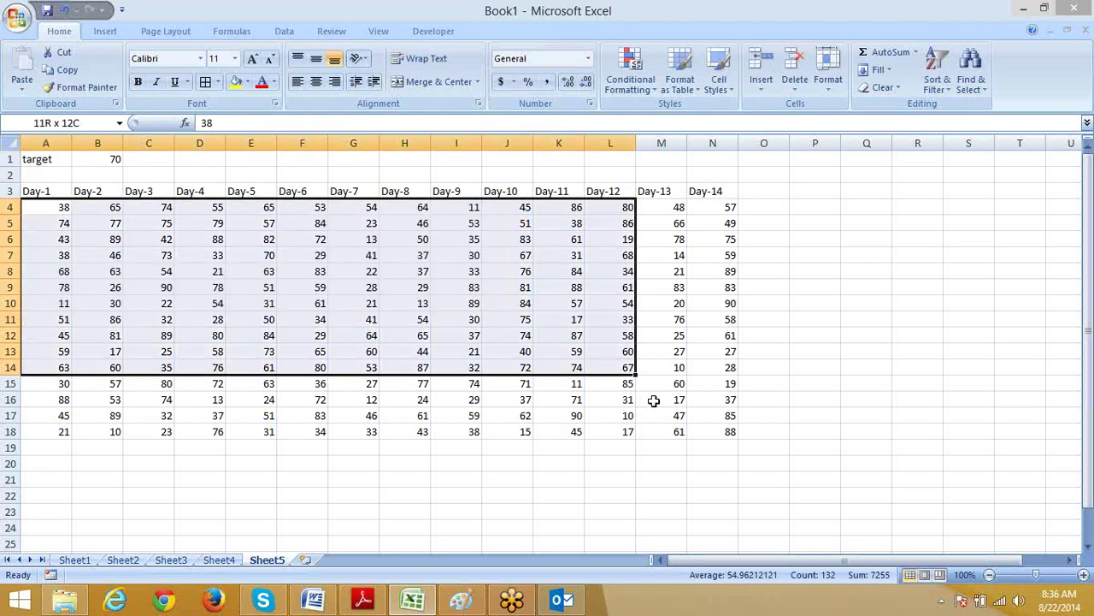
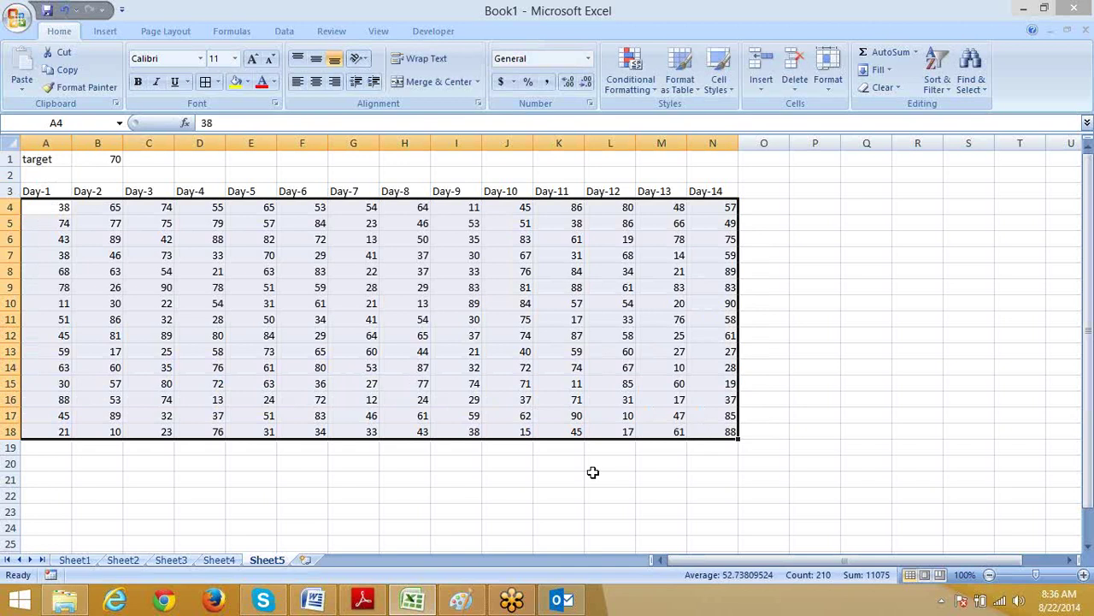
Insert a blank column B beside the Day-1 values
click(147, 301)
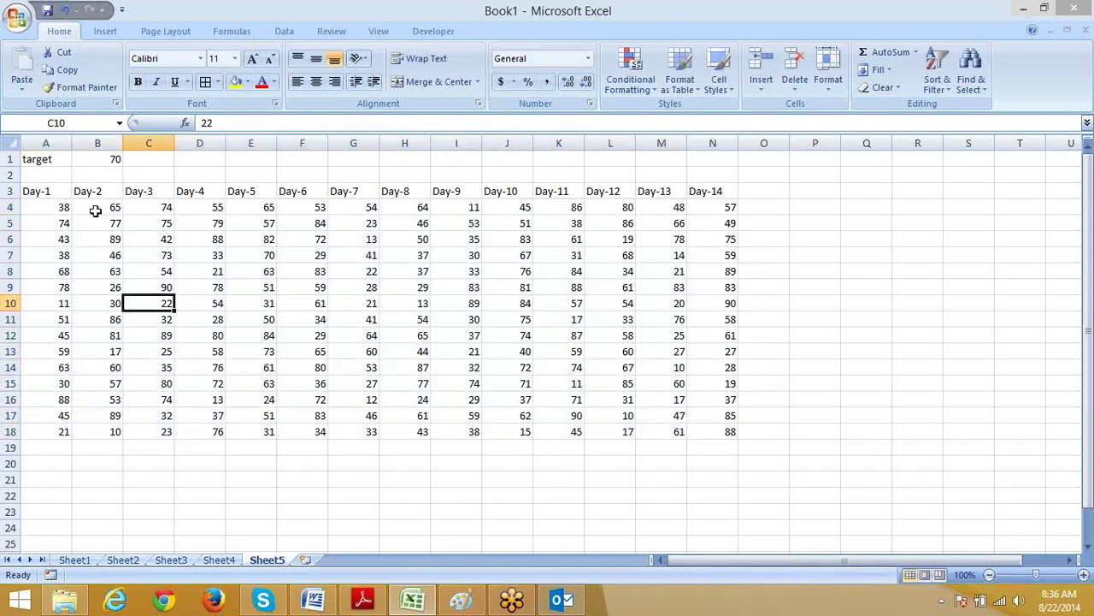
click(98, 143)
right_click(101, 143)
click(142, 228)
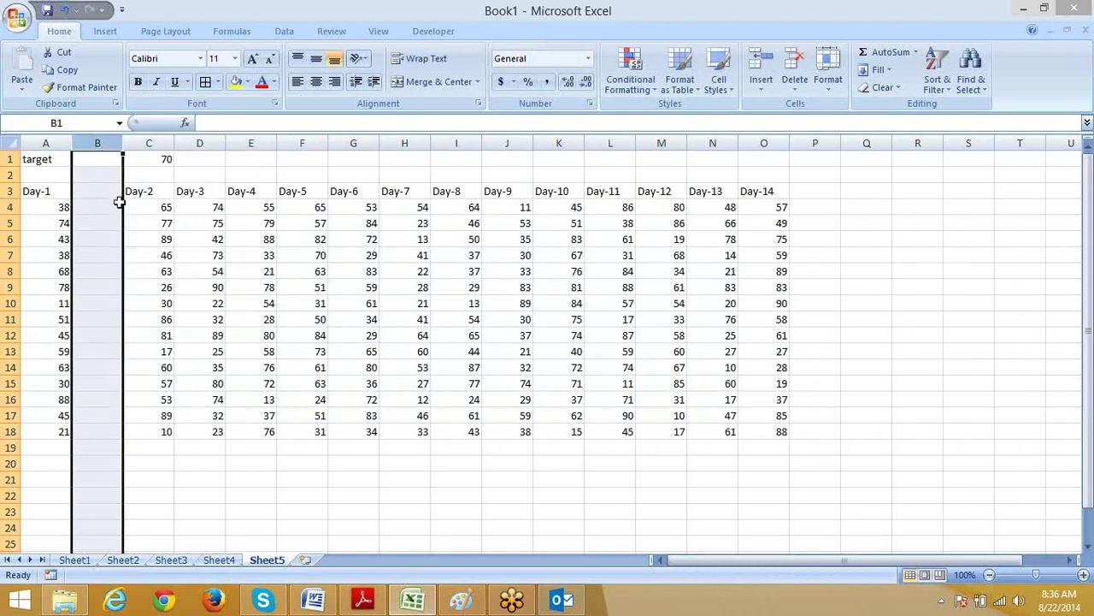
Enter =A4/70 in B4 in Percent Style and fill it down to B18
click(107, 207)
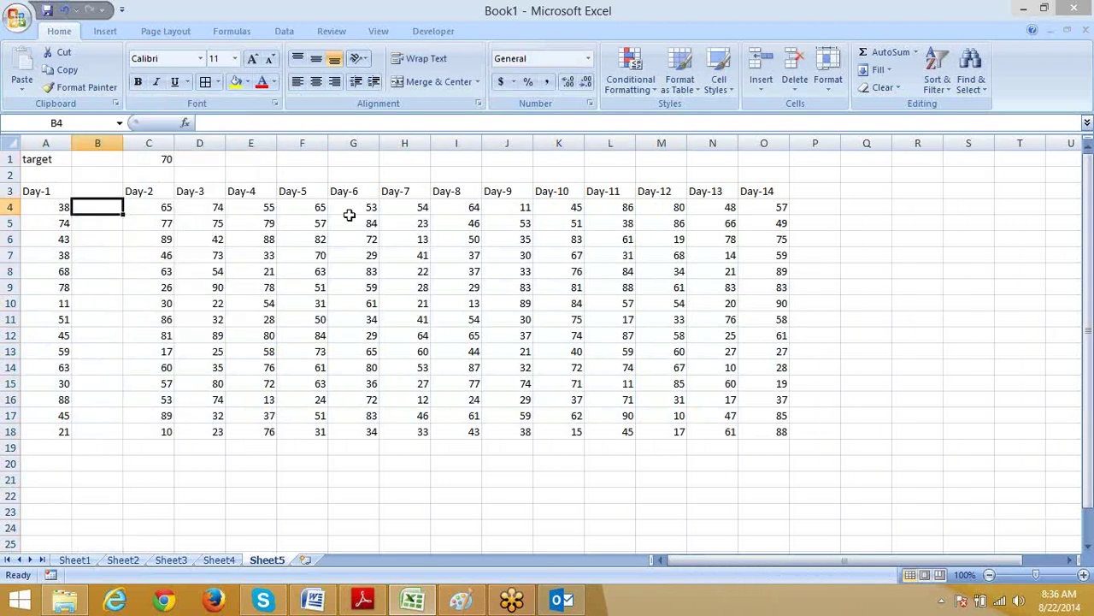
text(=A4)
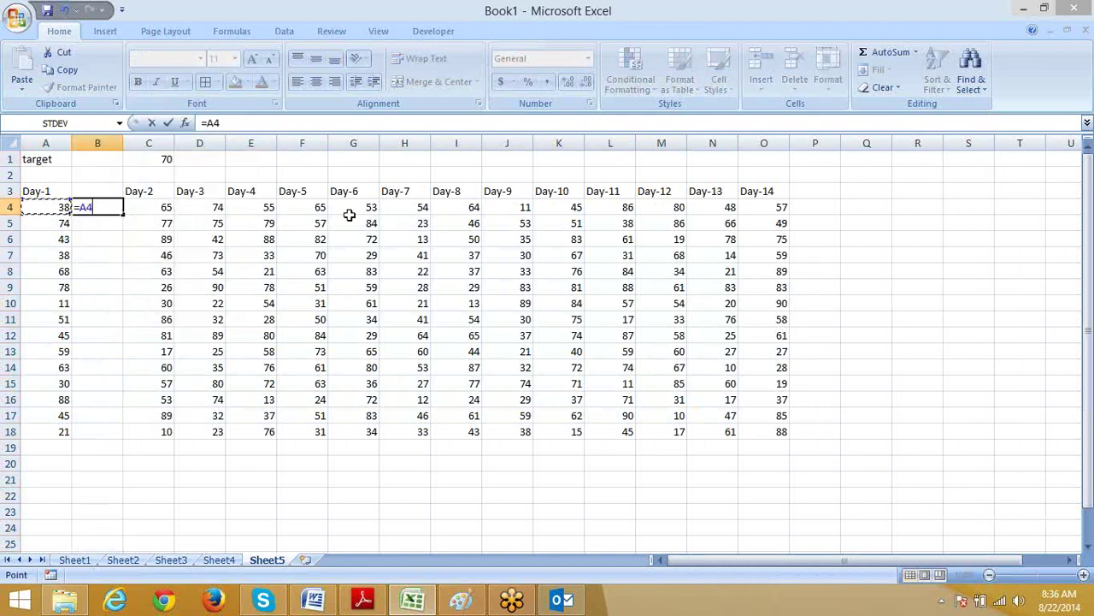
text(/70)
key(Return)
key(Up)
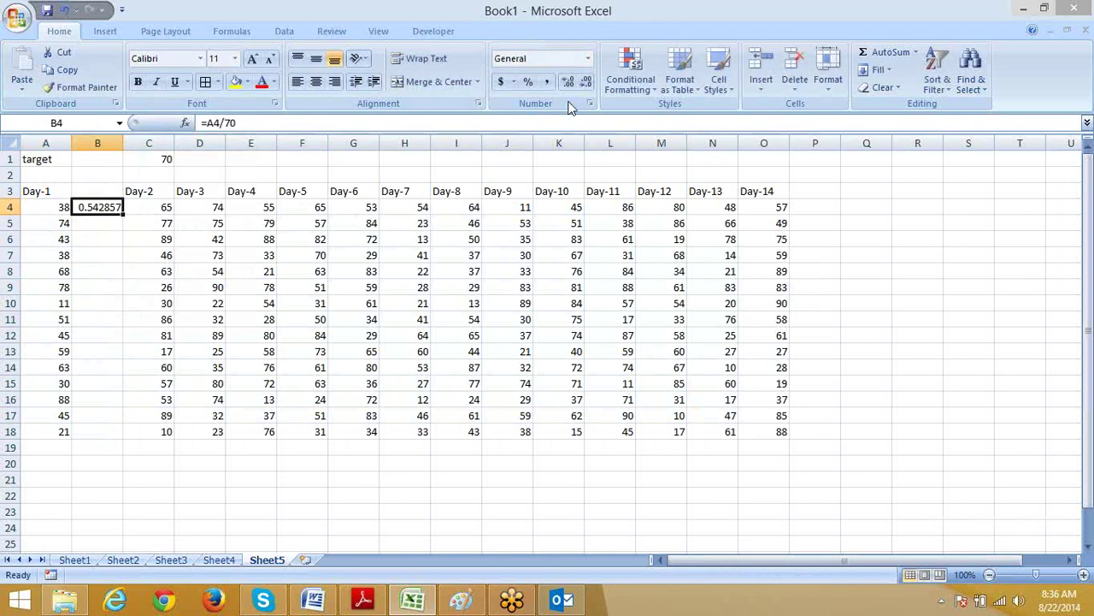
click(527, 82)
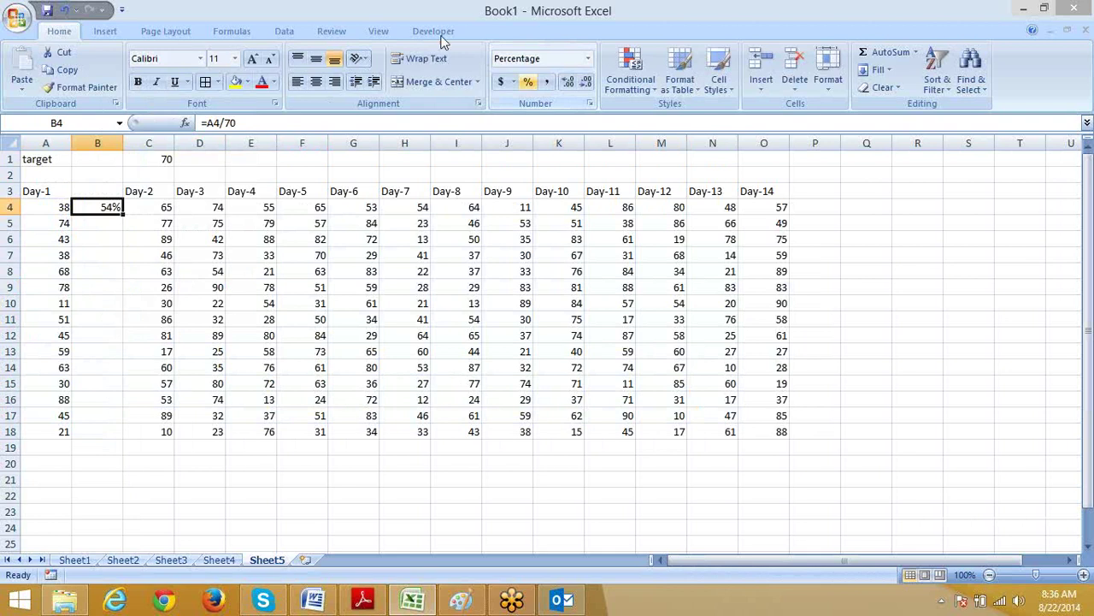
drag(124, 215, 126, 440)
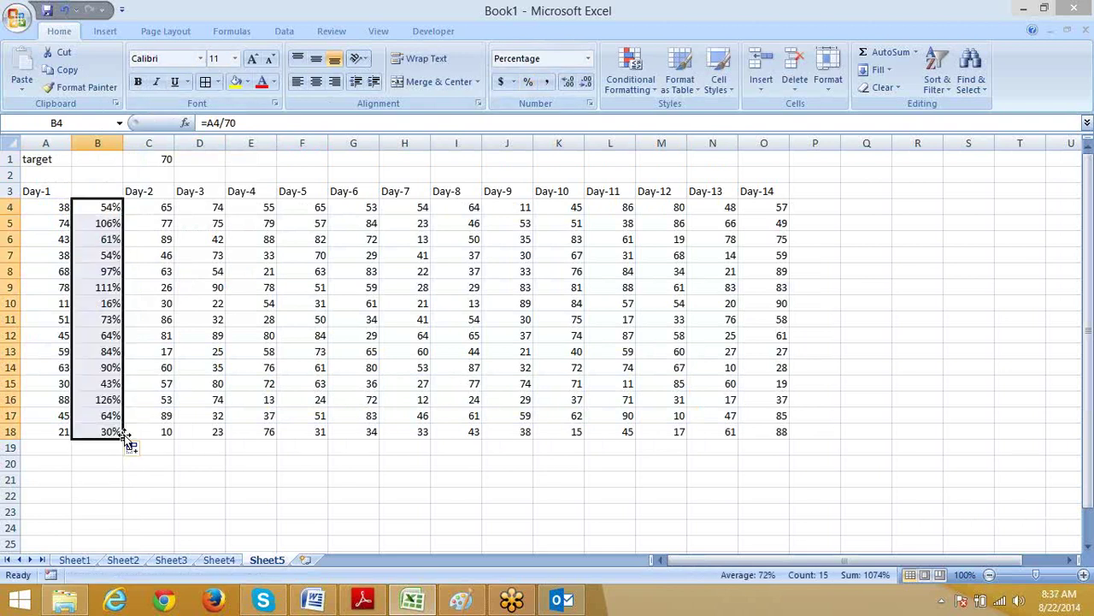
drag(34, 207, 45, 431)
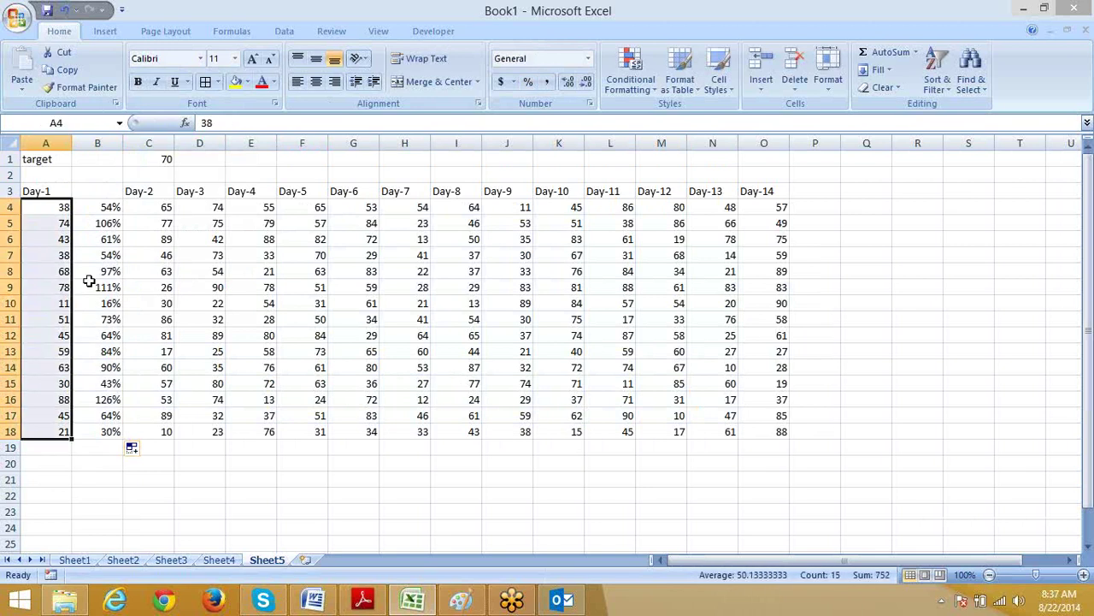
Delete the percentage column B
click(97, 143)
right_click(108, 145)
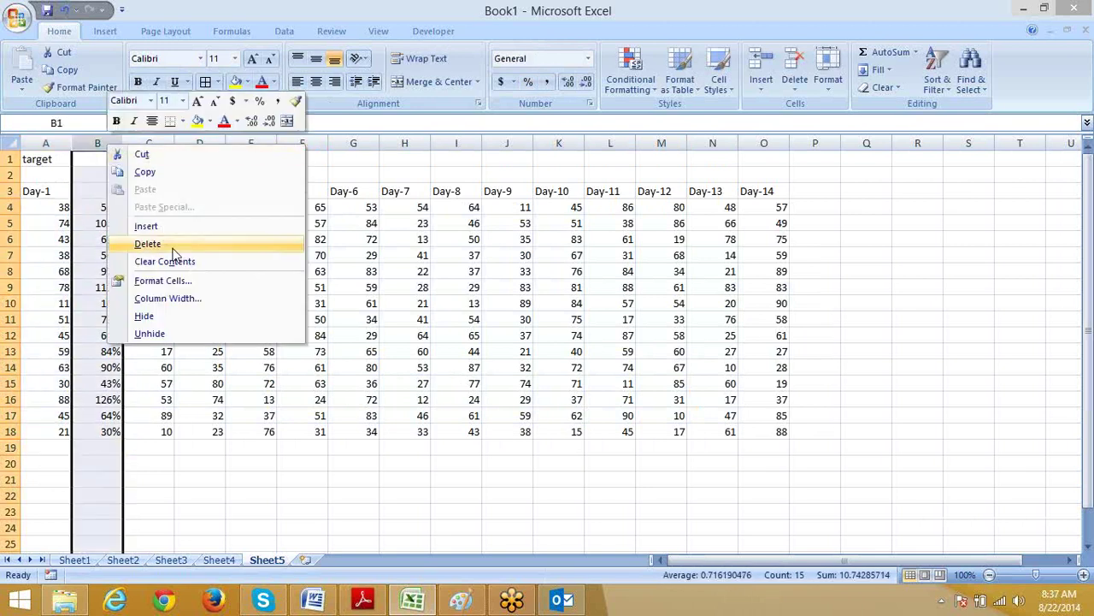
click(147, 244)
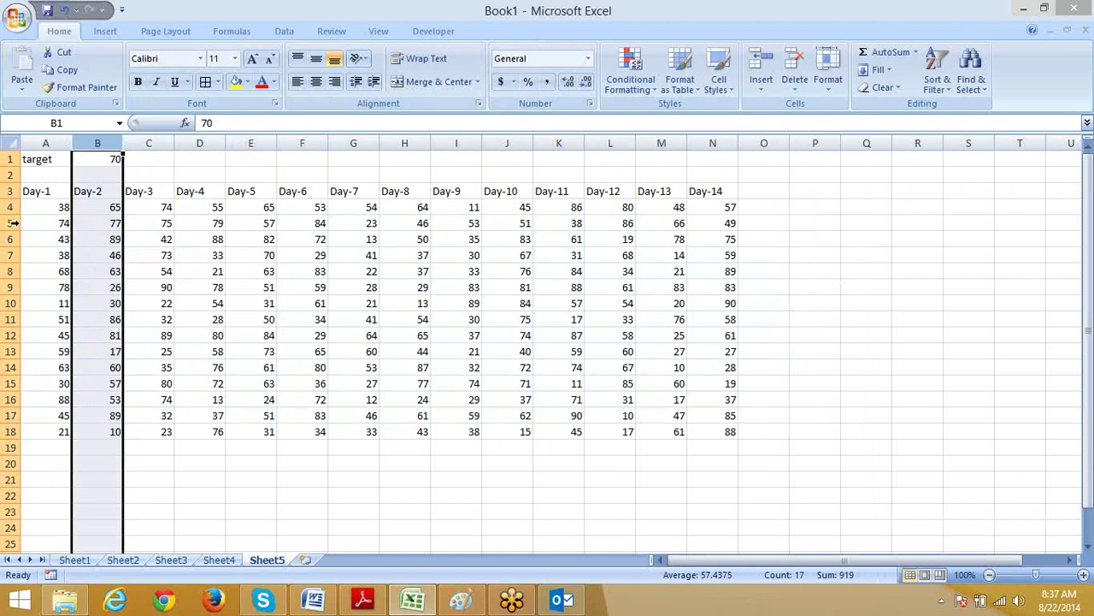
drag(10, 223, 248, 232)
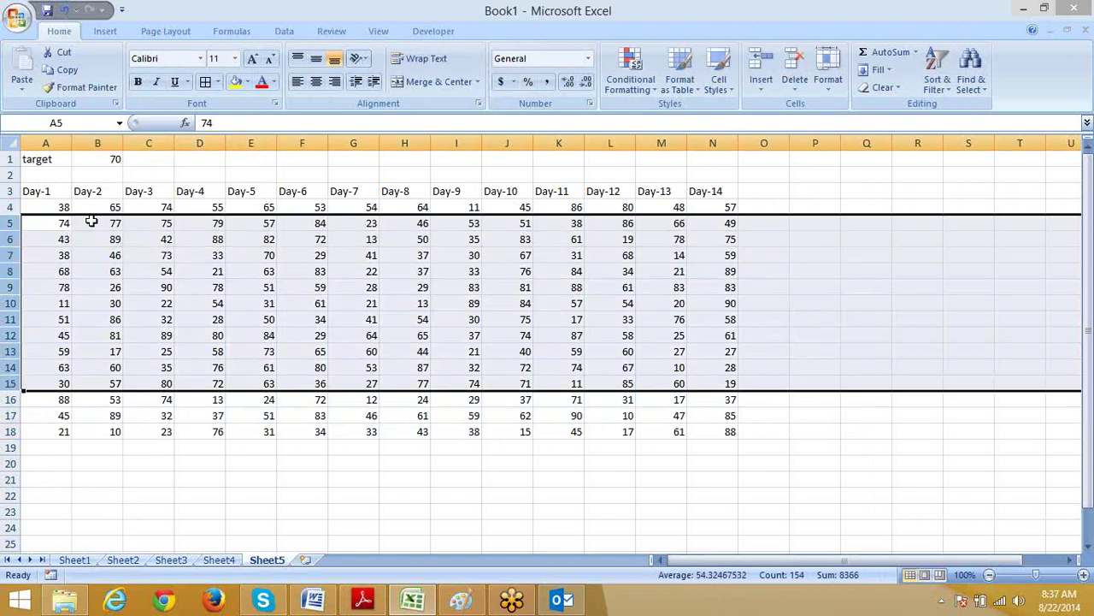
click(92, 222)
drag(63, 207, 676, 427)
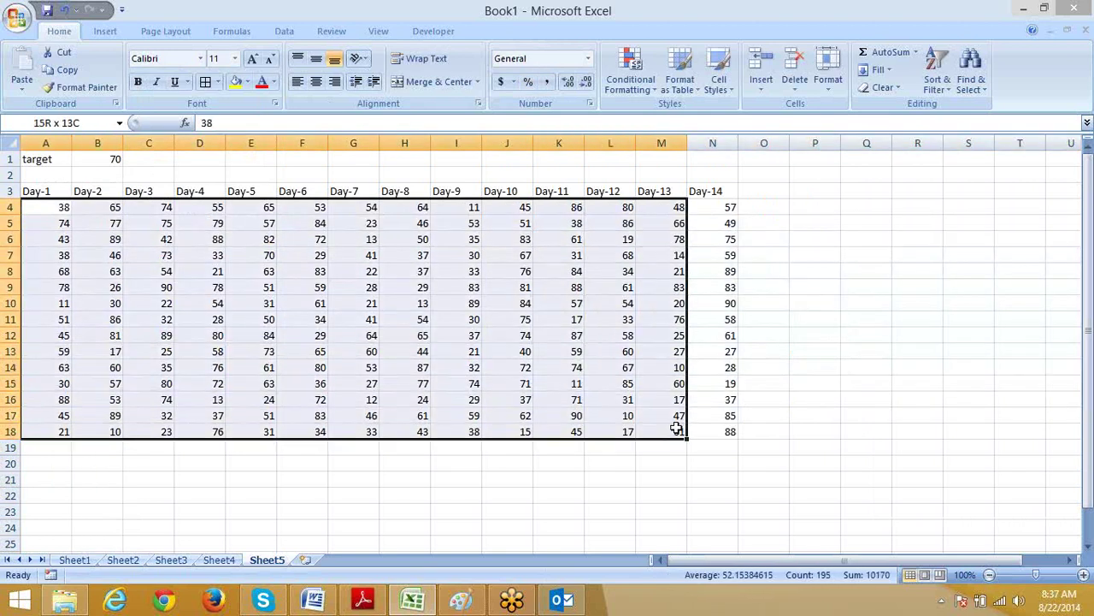
click(506, 366)
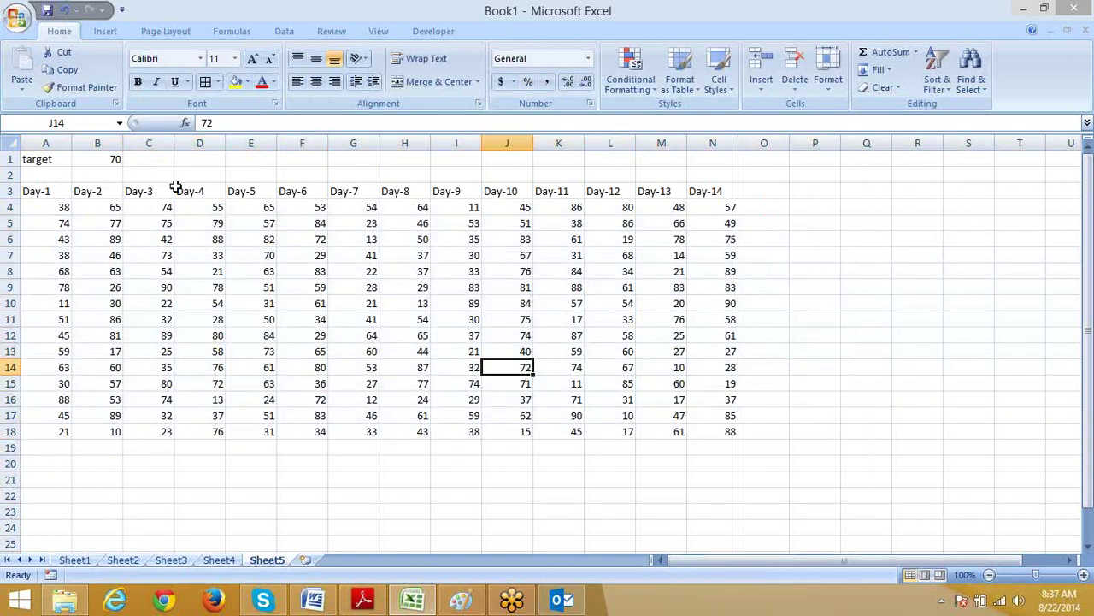
Divide the daily values by the 70 in B1 using Paste Special Divide
click(118, 161)
key(ctrl+c)
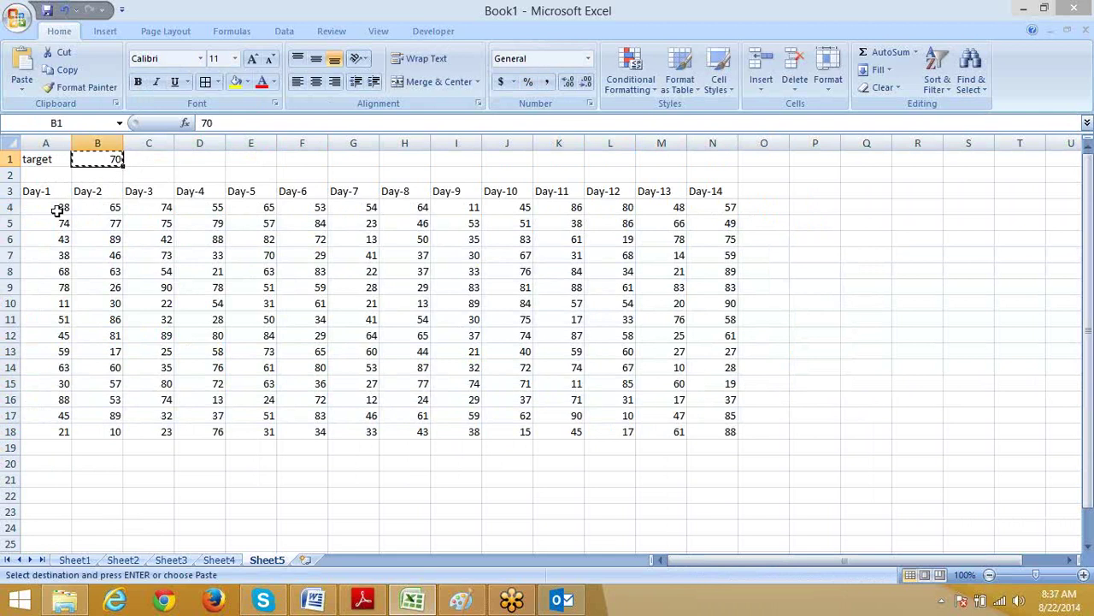
mouse_move(59, 210)
mouse_down()
mouse_move(559, 416)
mouse_move(669, 443)
mouse_move(728, 432)
mouse_up()
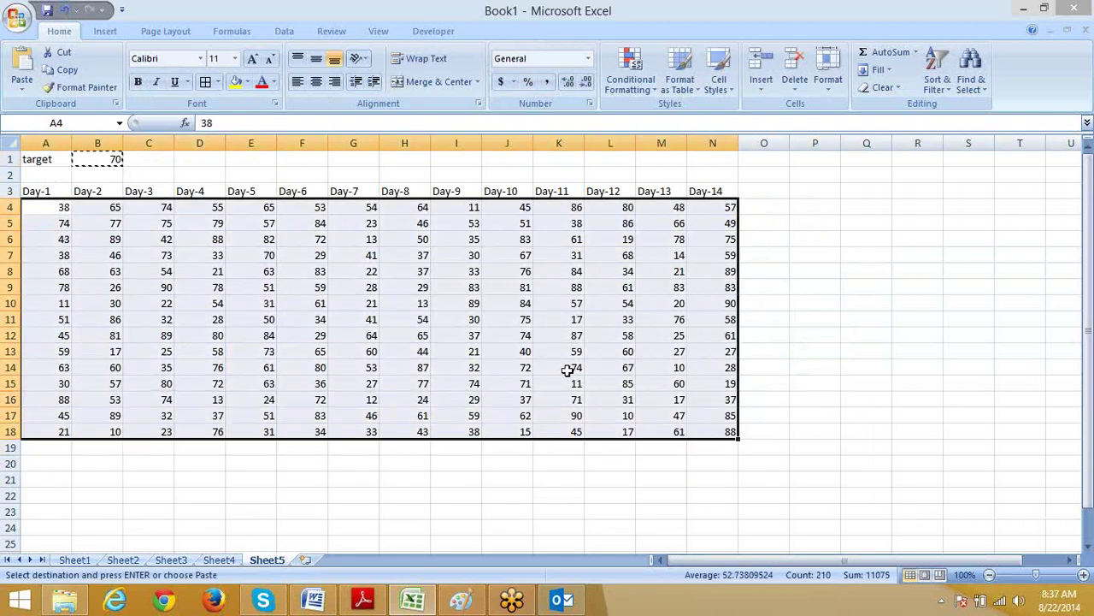
right_click(570, 374)
click(625, 177)
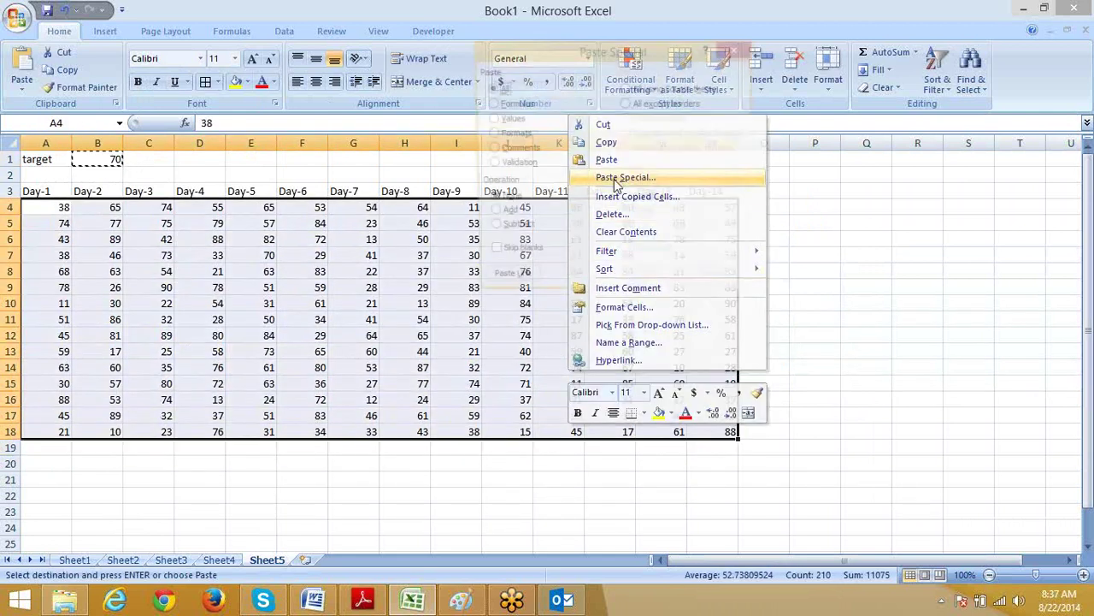
click(646, 216)
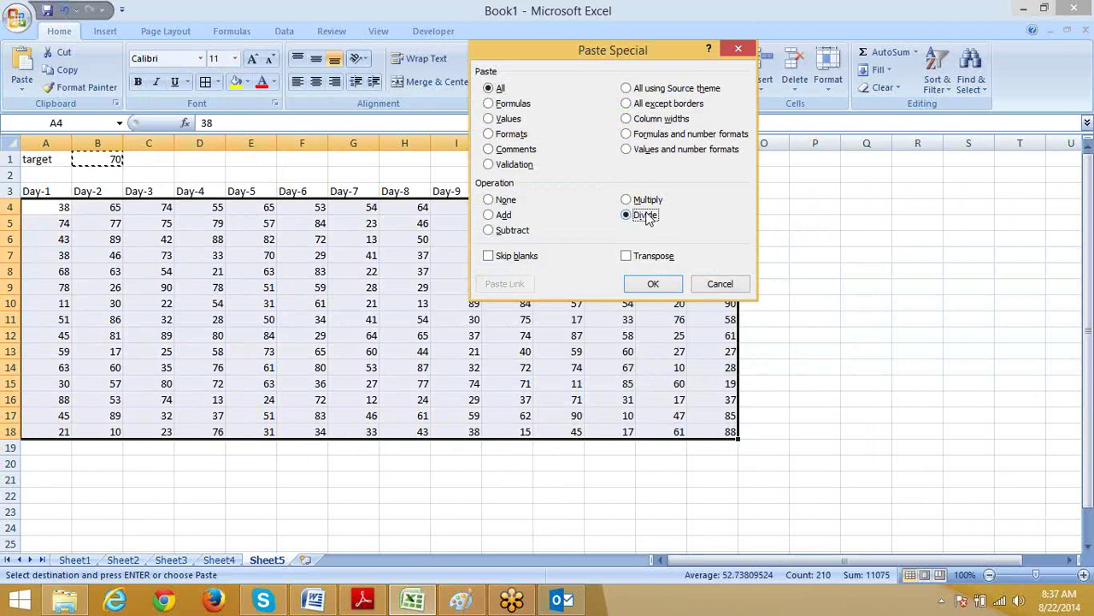
click(633, 287)
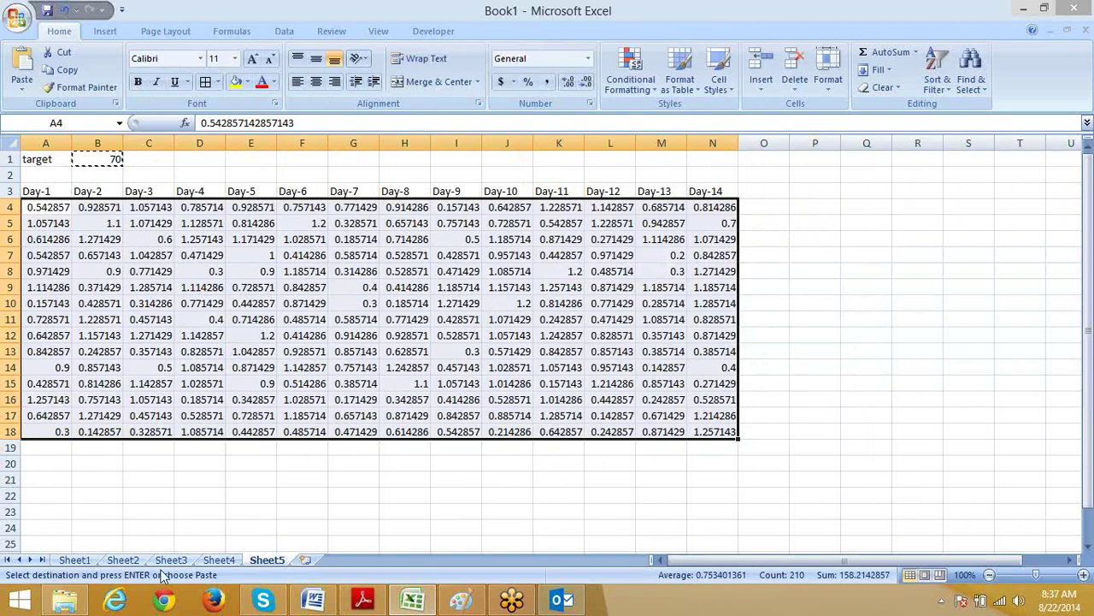
Apply Percent Style to the result, then undo it and cancel the copy
click(529, 84)
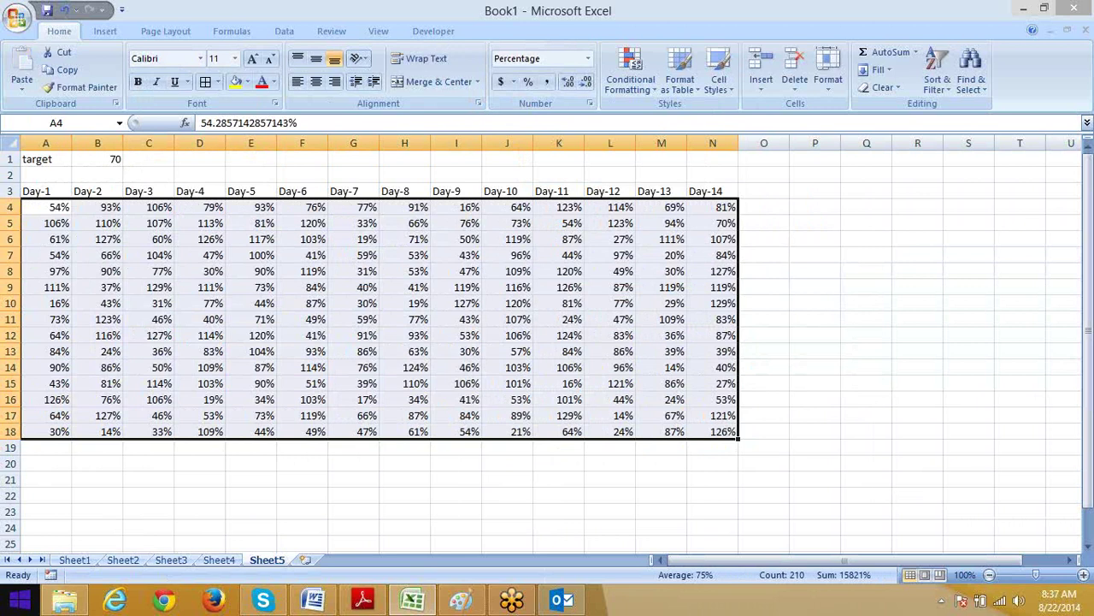
key(ctrl+z)
key(ctrl+z)
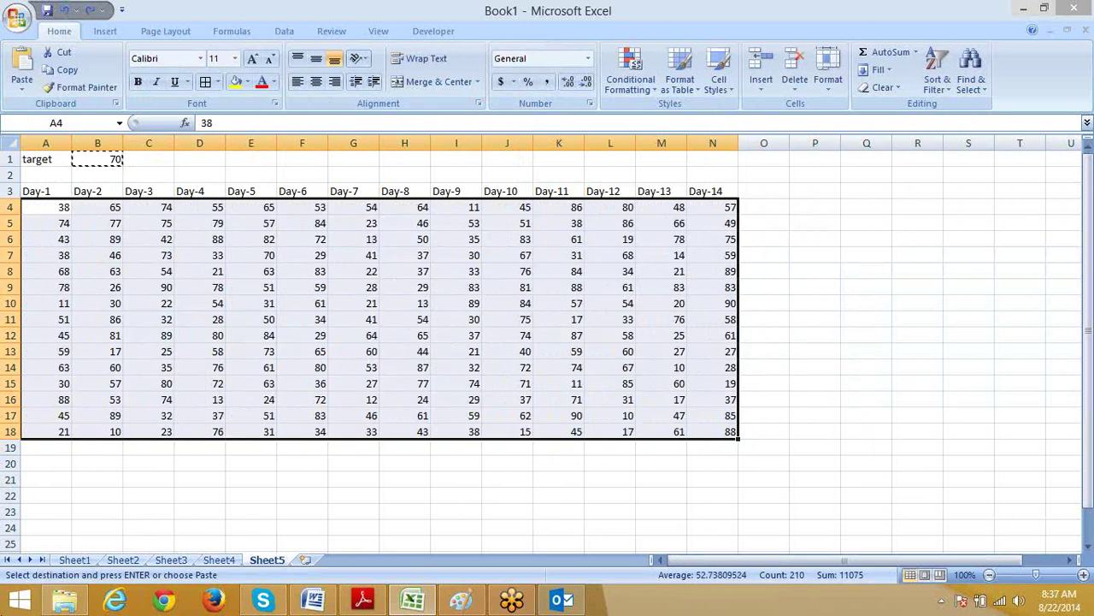
key(Escape)
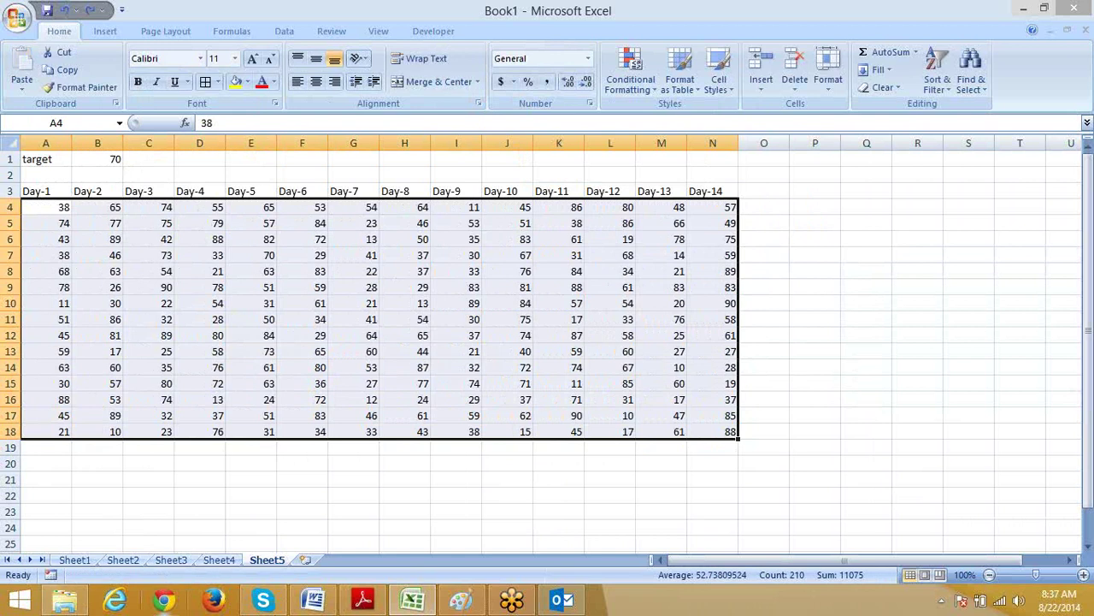
click(411, 271)
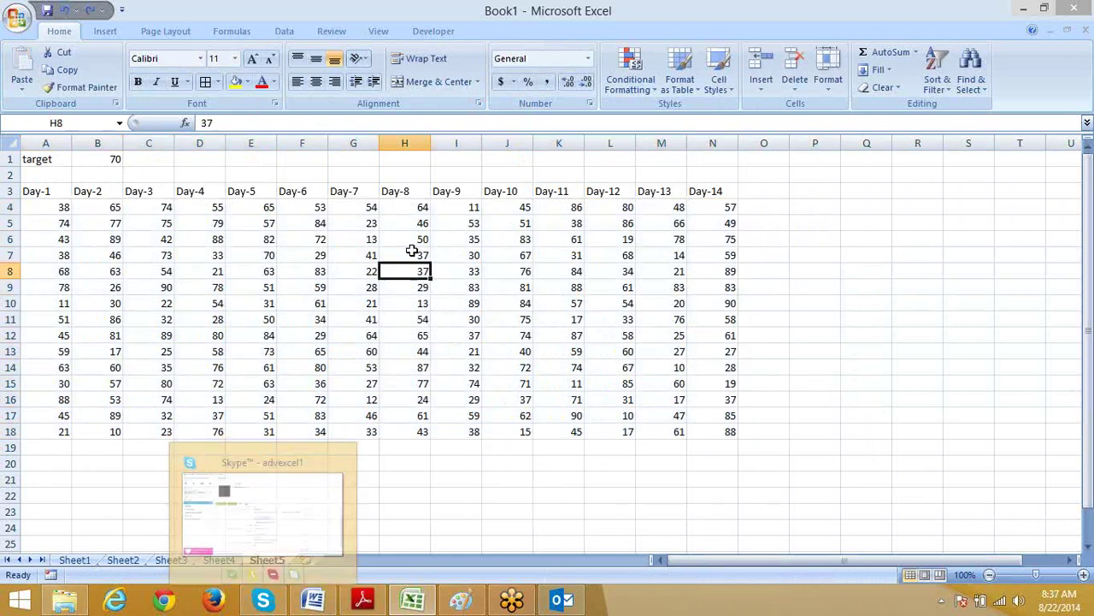
click(411, 147)
right_click(411, 147)
click(449, 225)
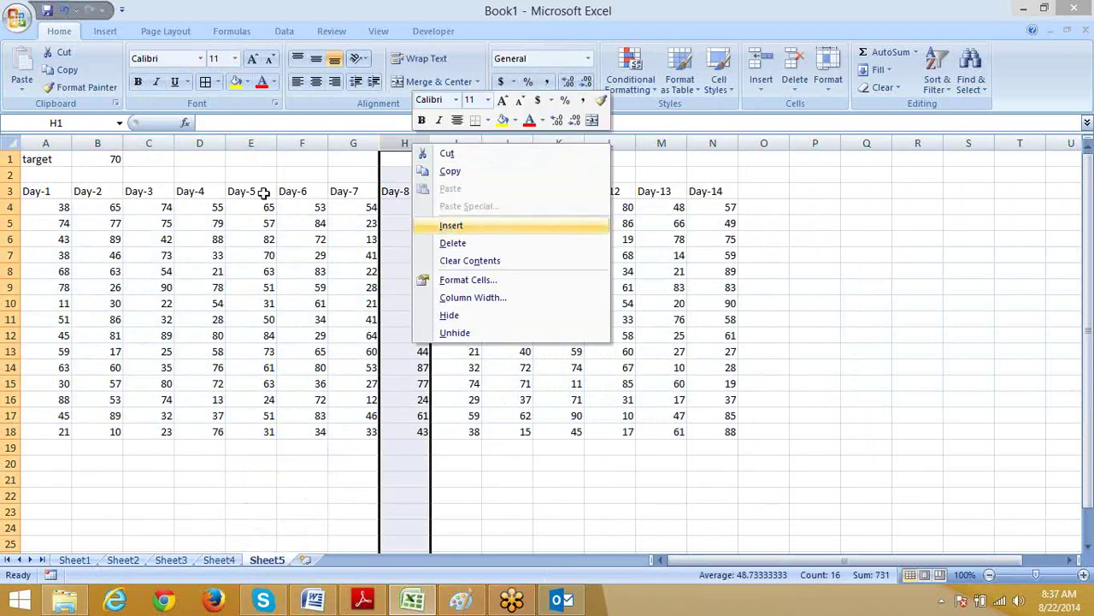
drag(31, 190, 342, 190)
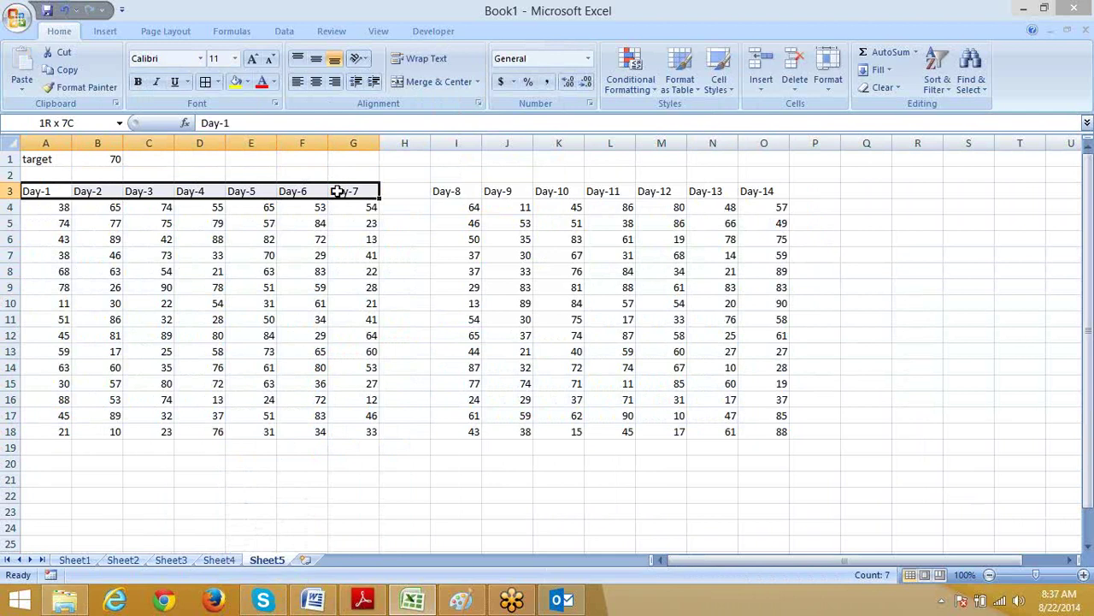
key(ctrl+c)
click(469, 192)
key(ctrl+v)
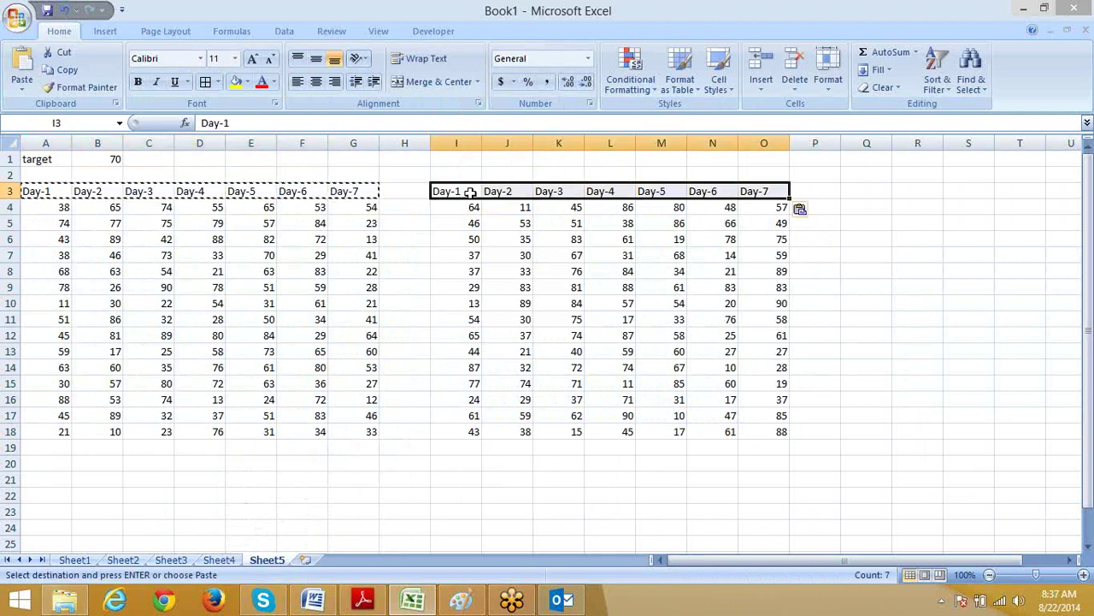
key(Escape)
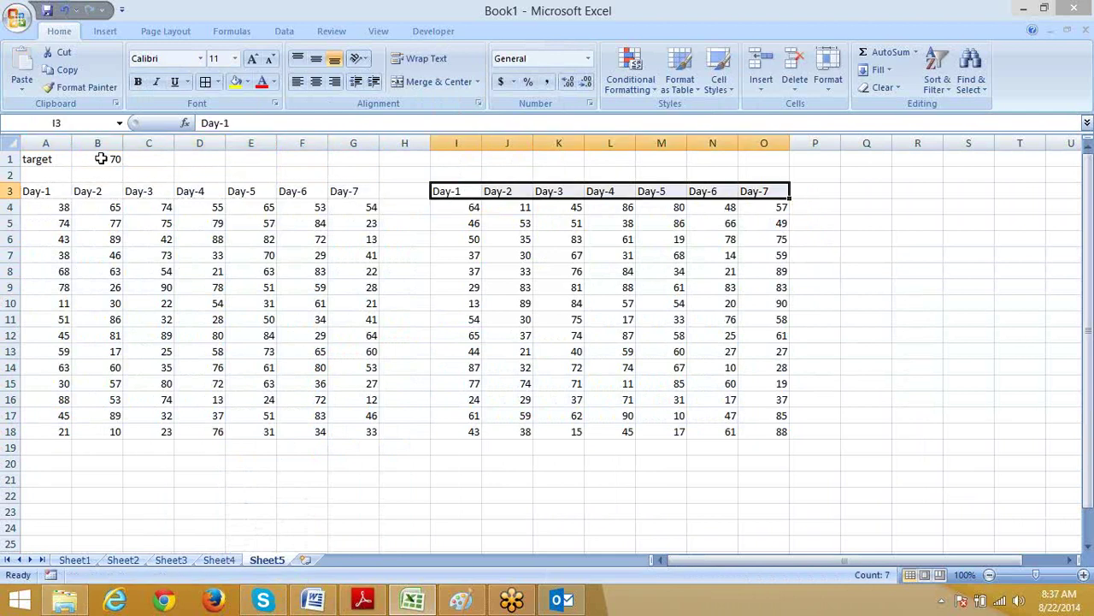
click(74, 161)
key(Delete)
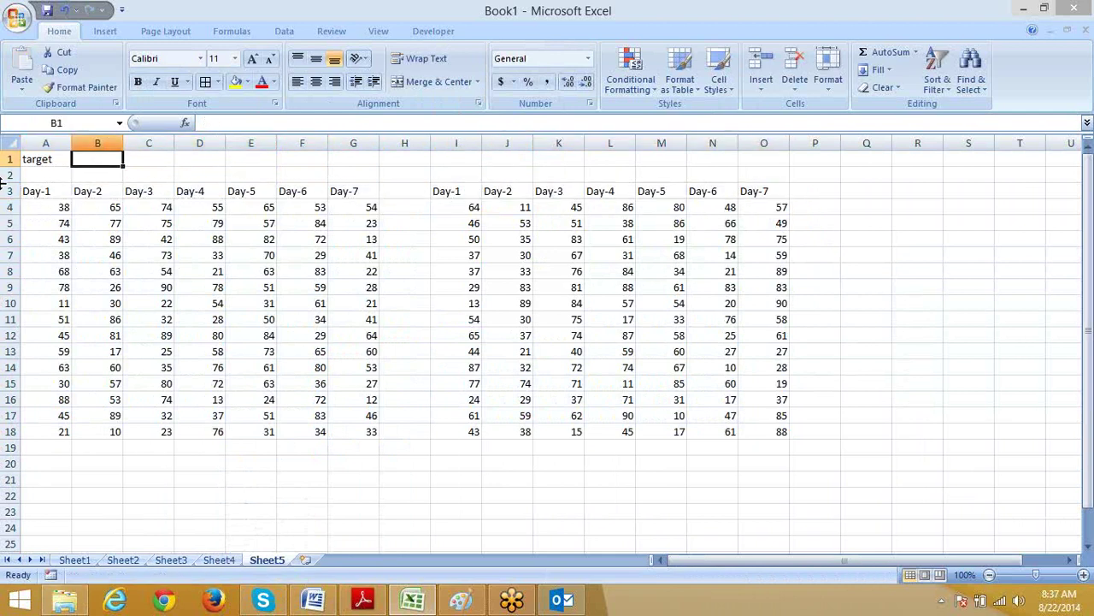
click(23, 165)
drag(23, 165, 446, 180)
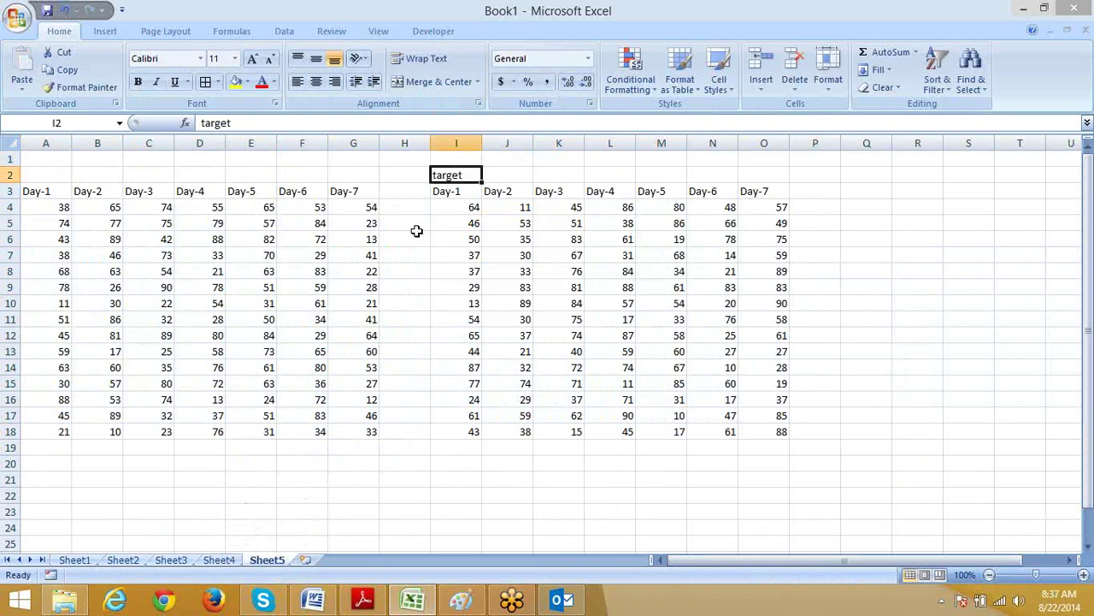
click(57, 180)
text(Sale)
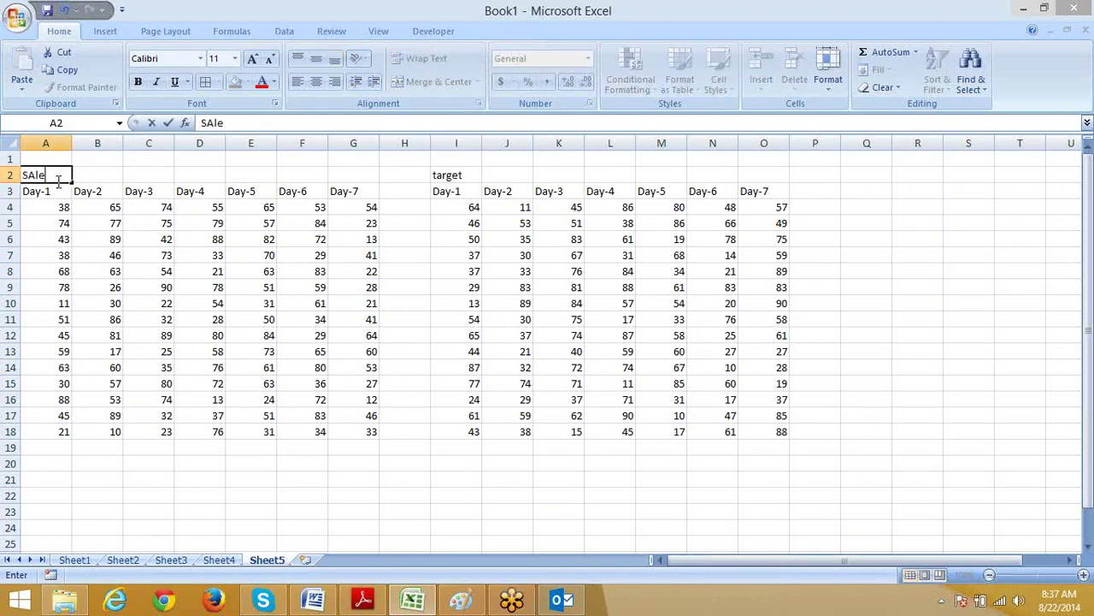
text(s)
key(Return)
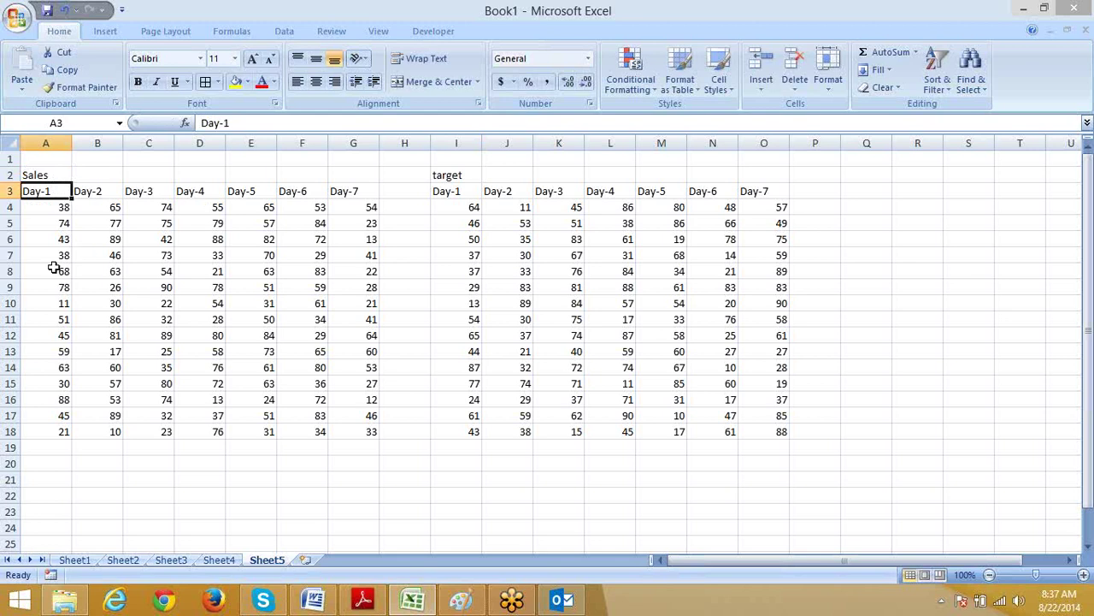
drag(53, 211, 352, 428)
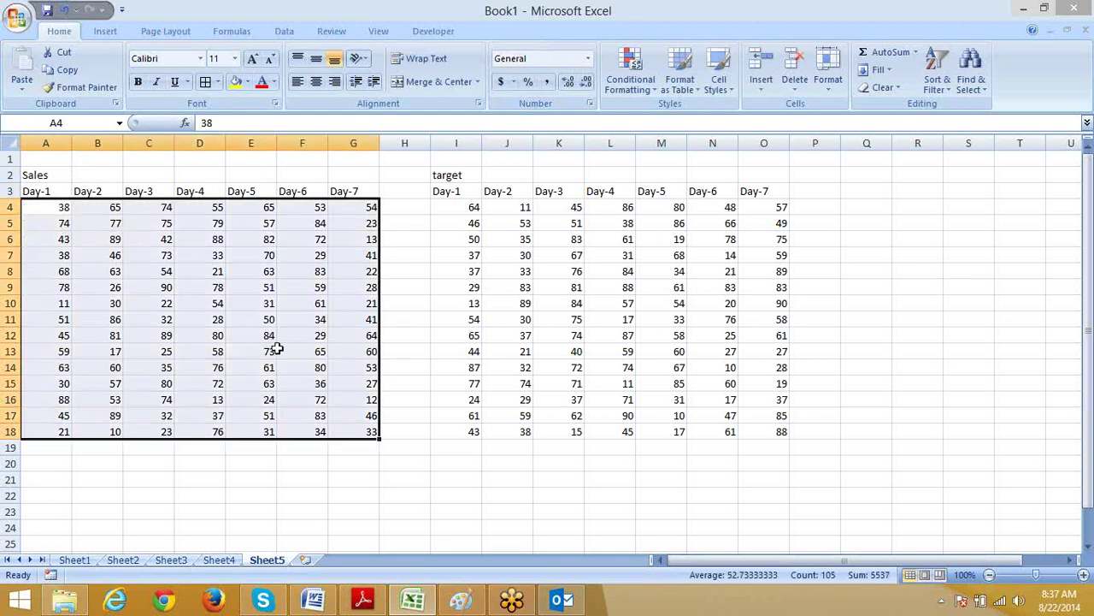
click(188, 320)
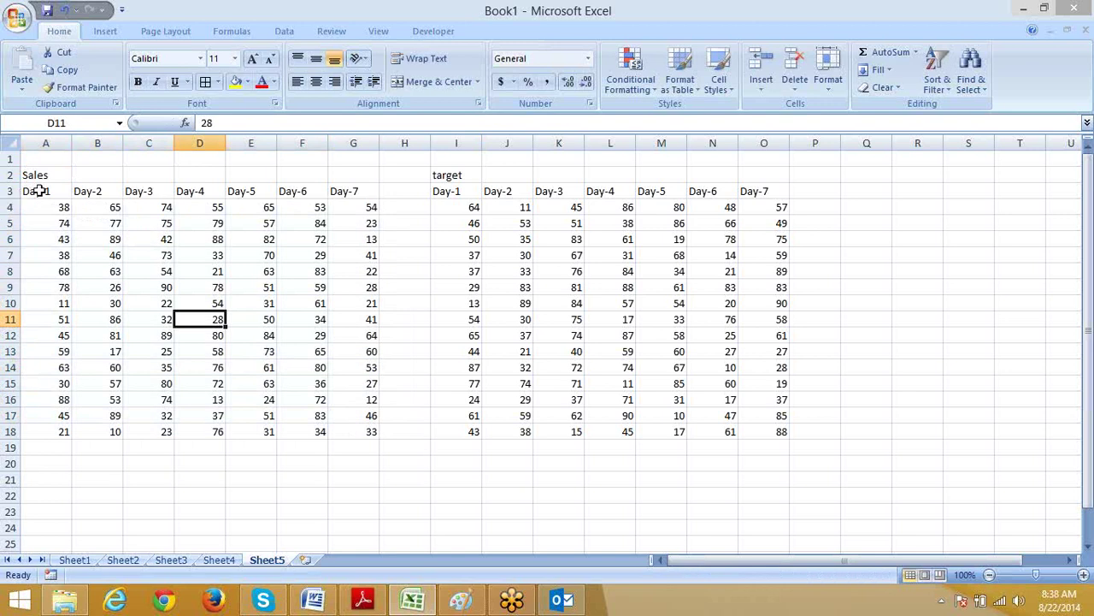
drag(38, 190, 359, 192)
drag(459, 191, 759, 193)
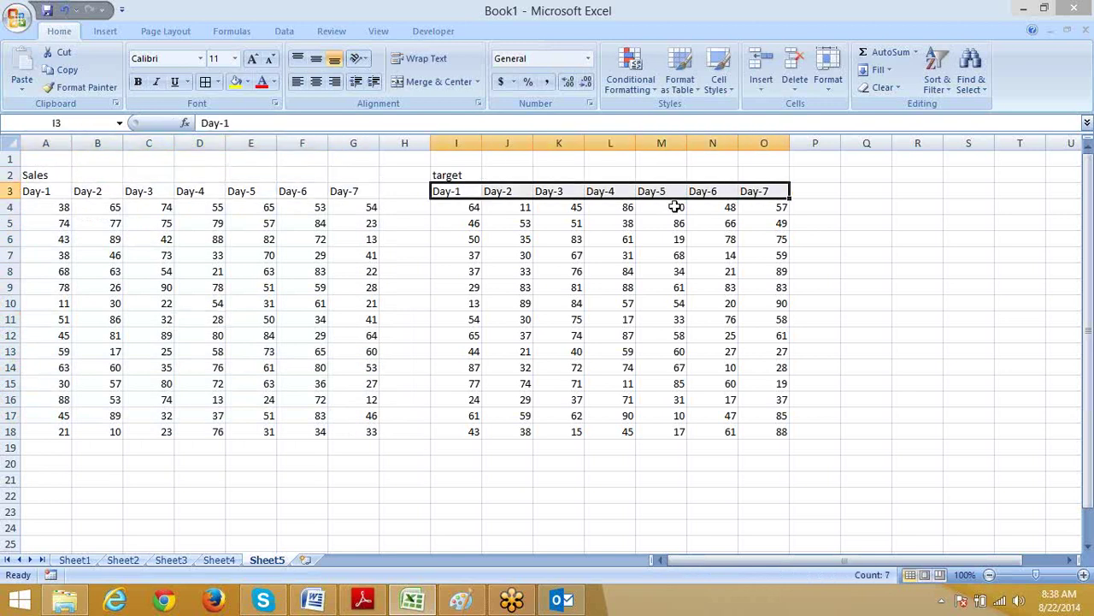
Compare the Day-1 to Day-3 sales values with their matching target values
click(41, 207)
click(441, 207)
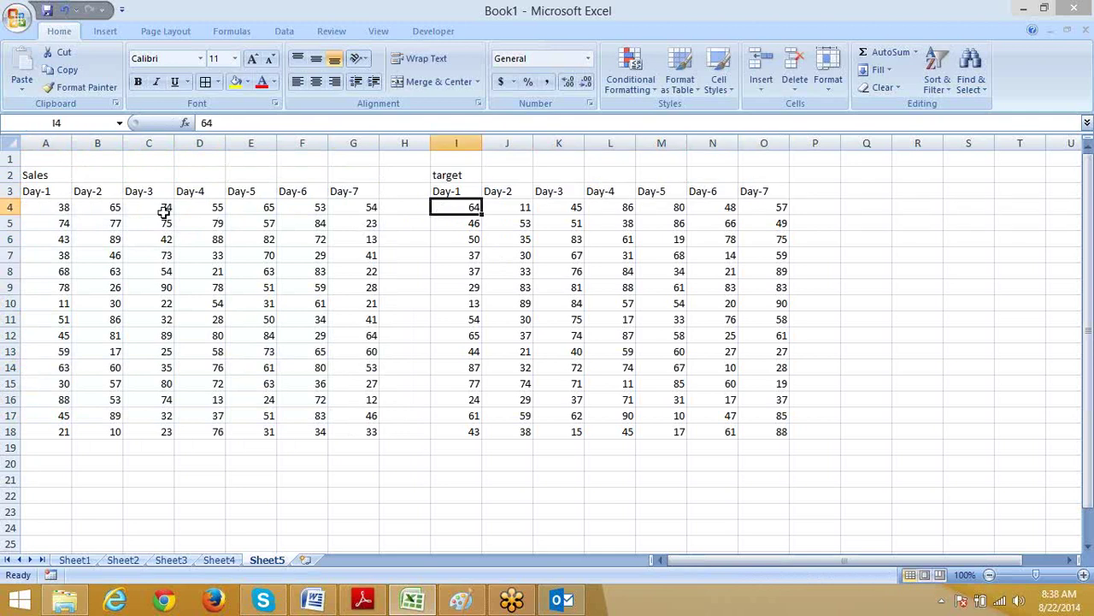
click(106, 211)
click(496, 208)
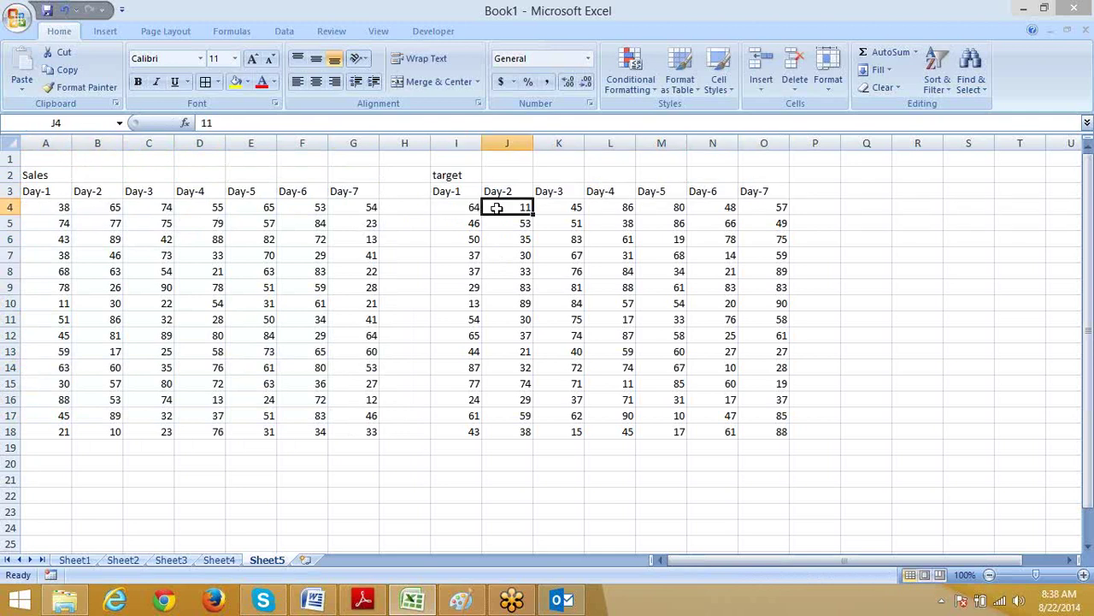
click(165, 207)
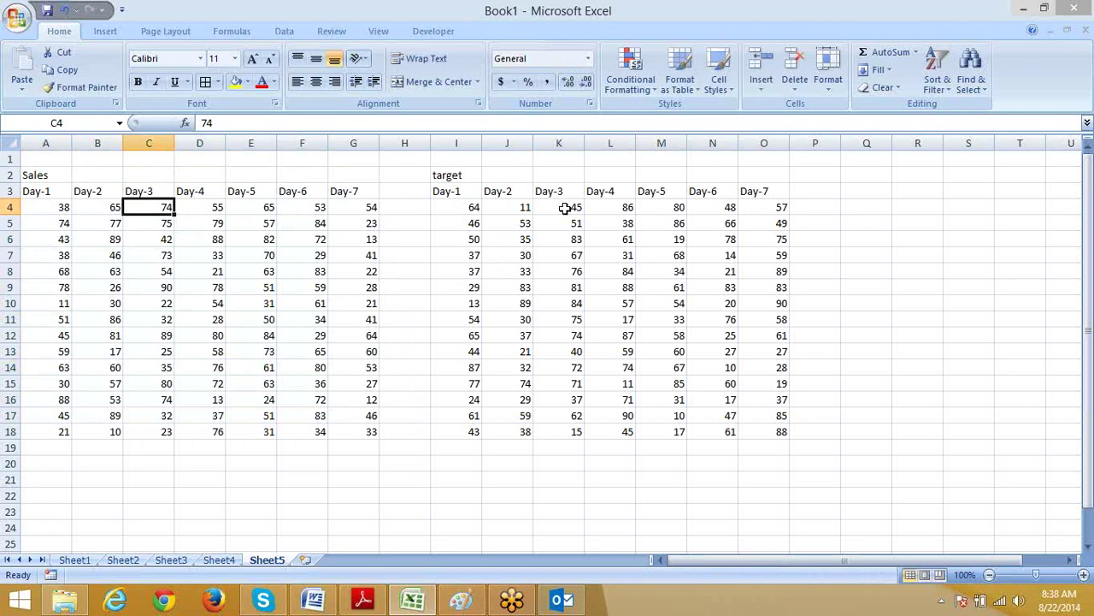
click(573, 208)
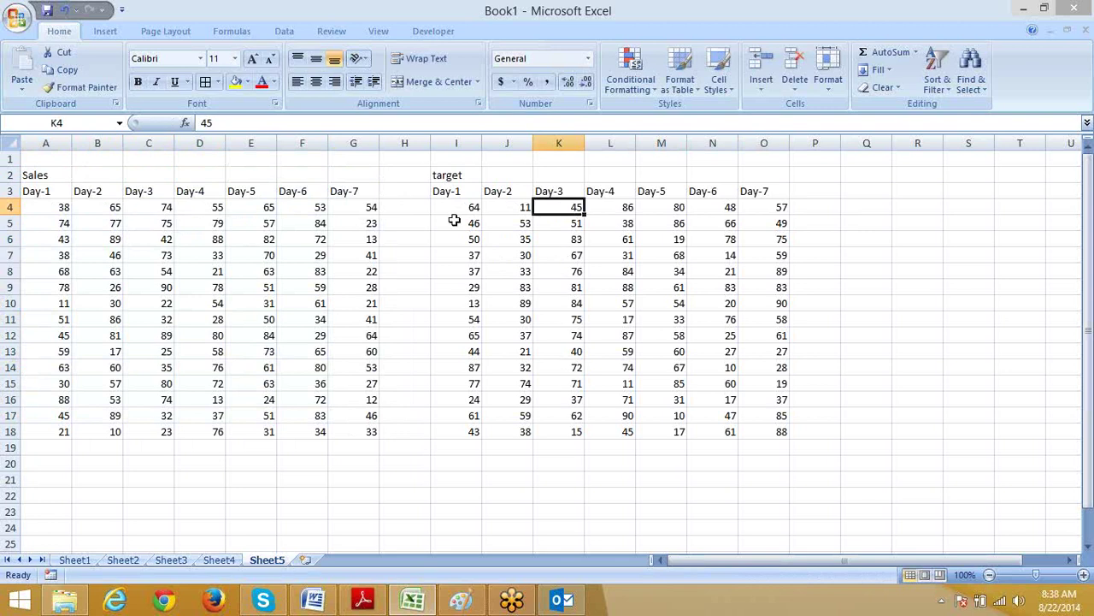
Divide A4:G18 by the targets in I4:O18 with Paste Special Divide, shown as percentages
drag(459, 204, 751, 427)
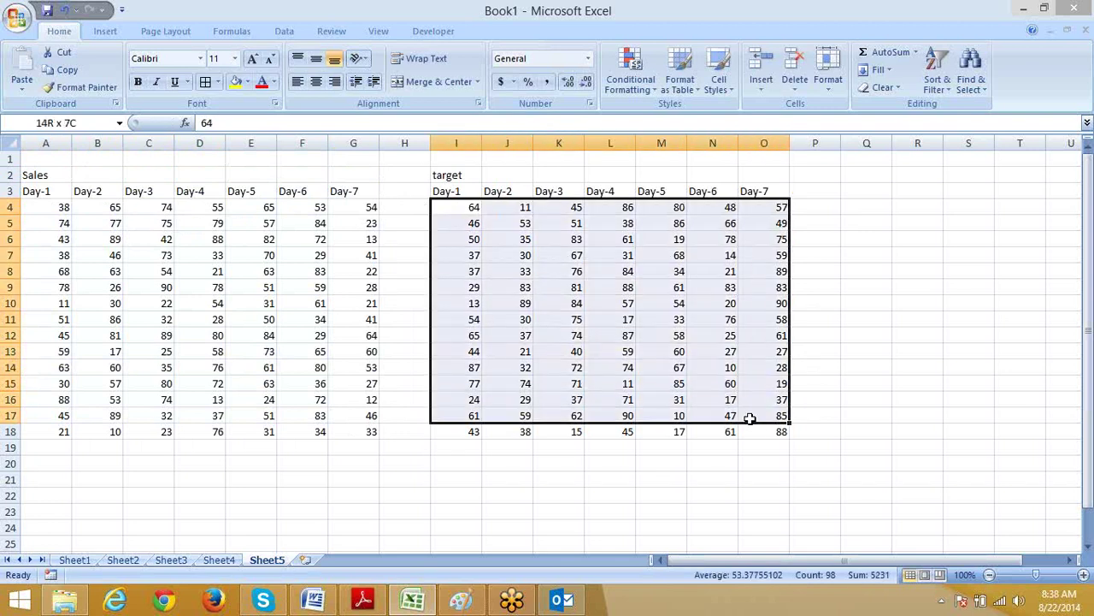
key(ctrl+c)
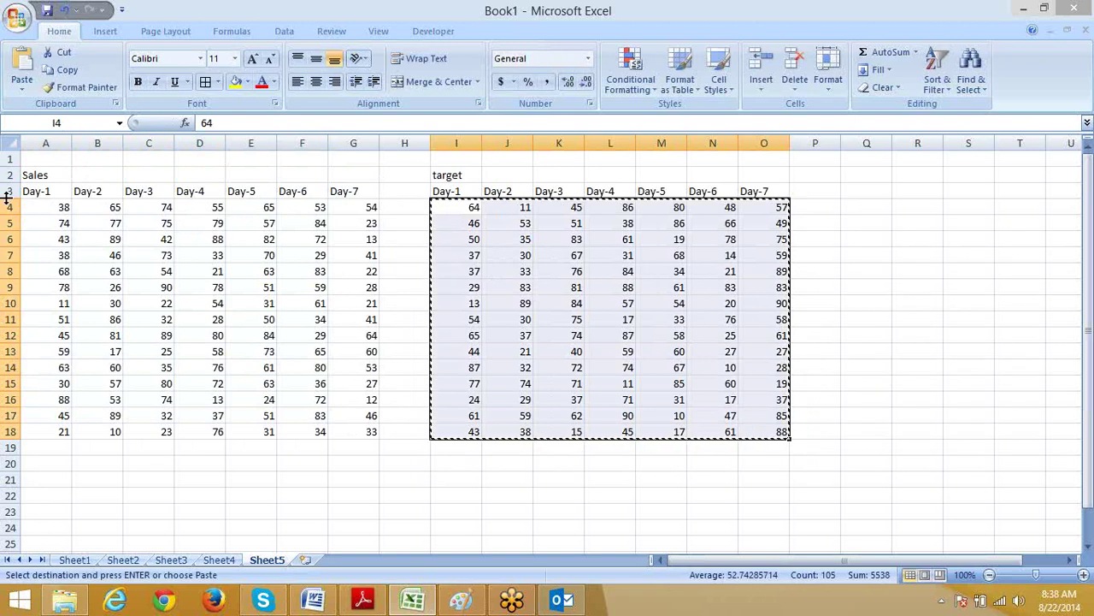
click(27, 206)
right_click(34, 207)
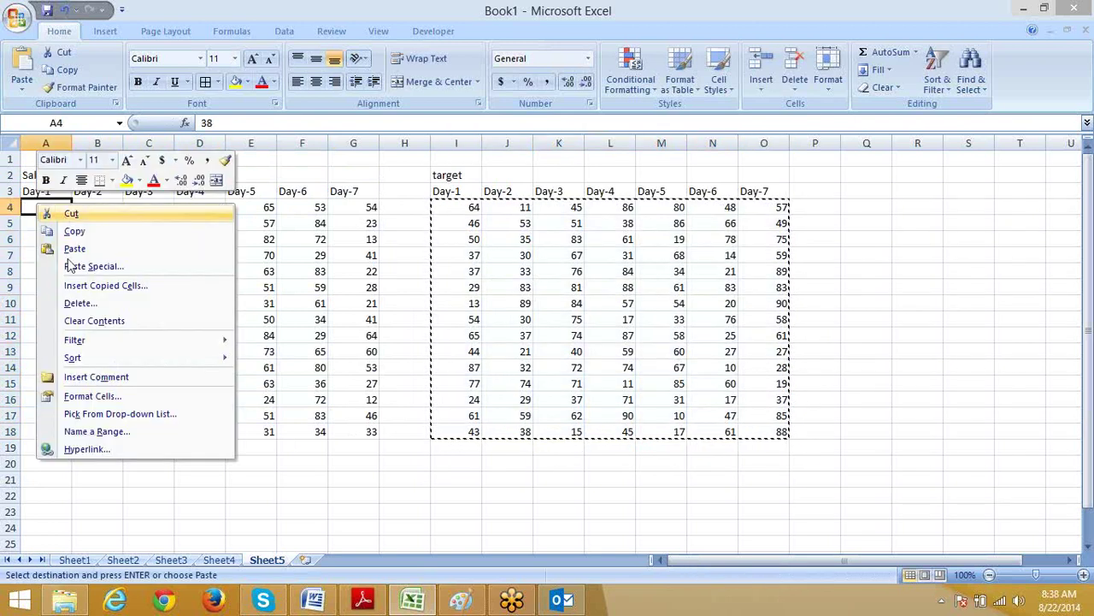
click(94, 266)
click(176, 295)
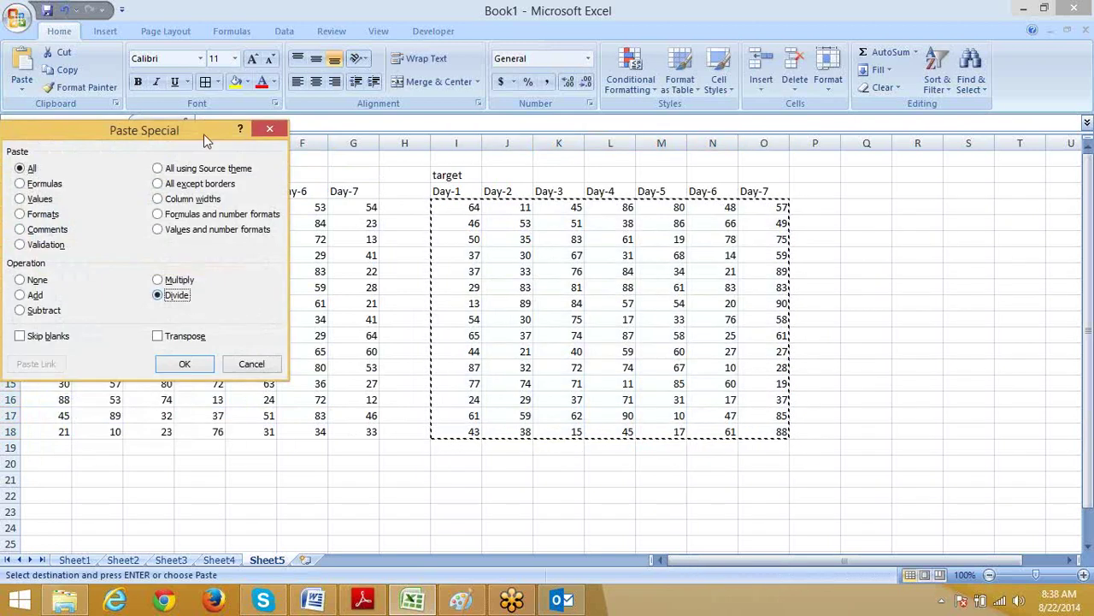
mouse_move(216, 130)
mouse_down()
mouse_move(696, 263)
mouse_move(657, 307)
mouse_up()
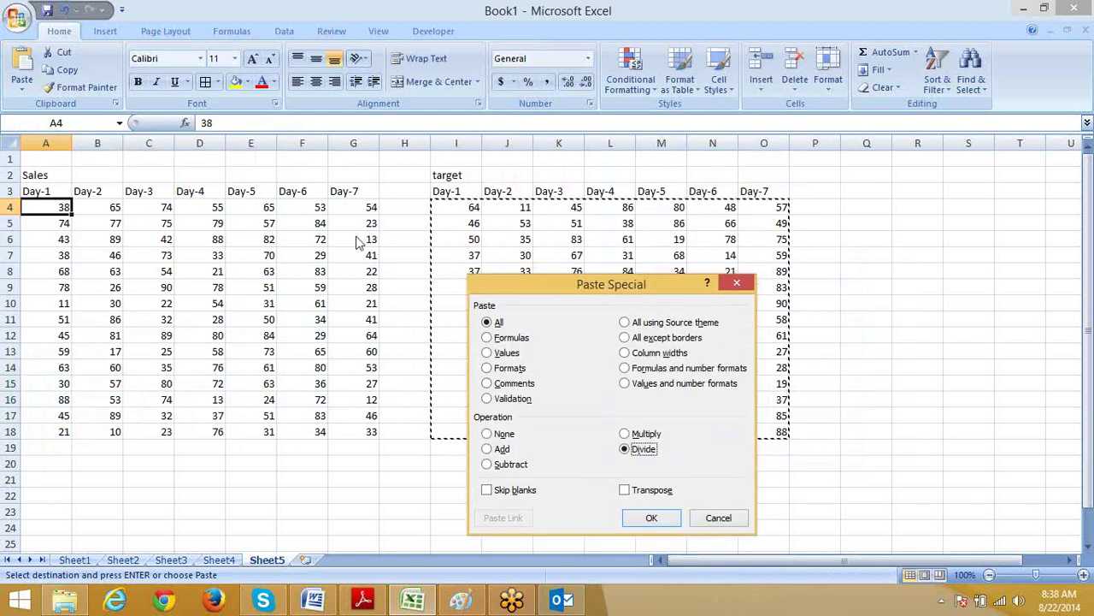
click(673, 517)
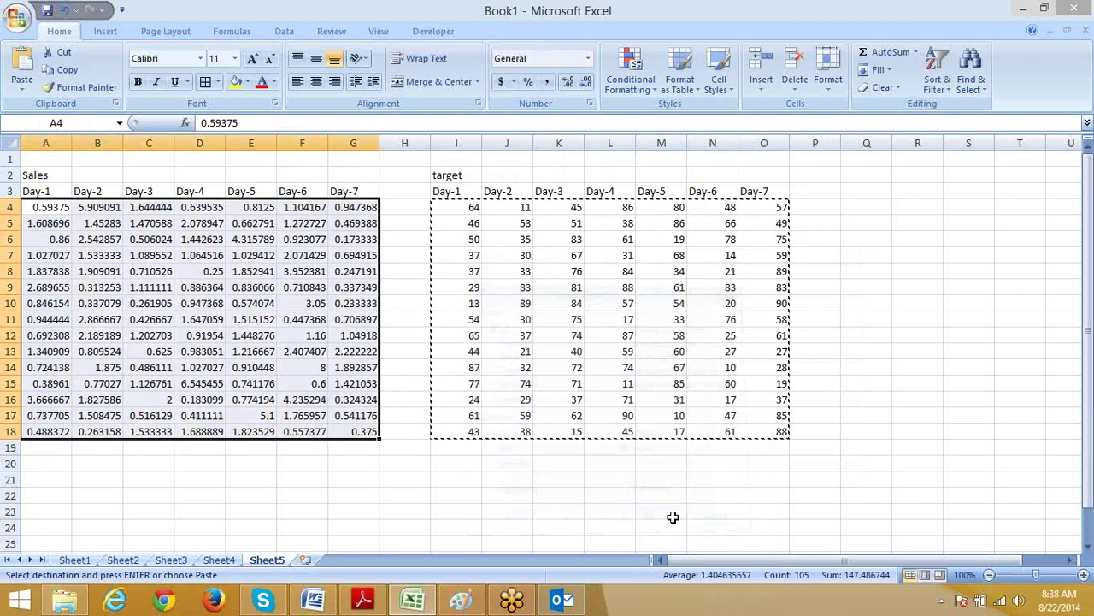
click(528, 82)
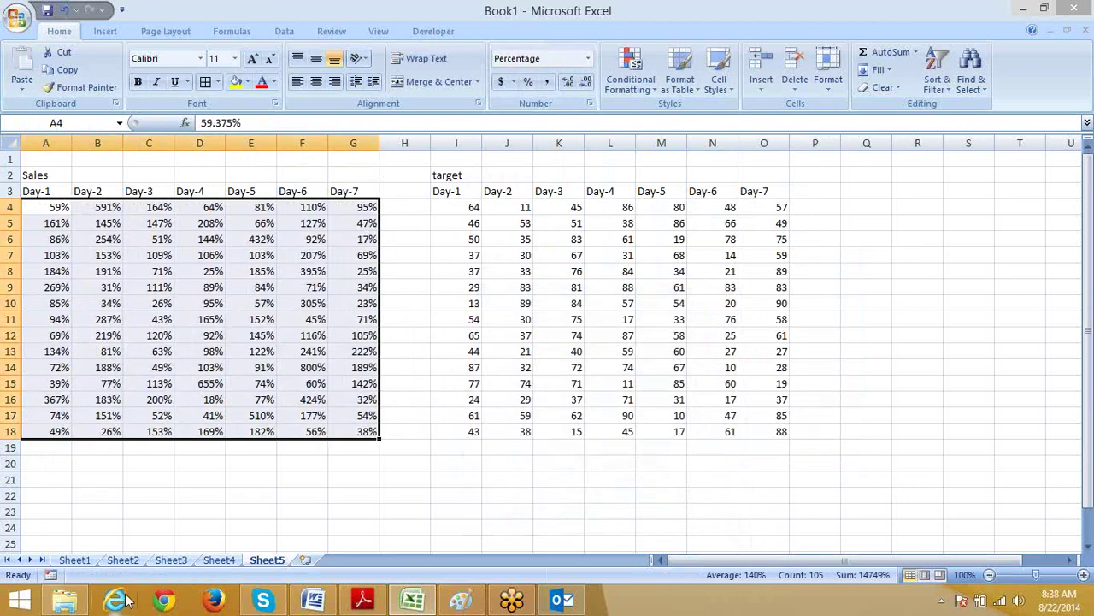
Undo the divide and enter a RANDBETWEEN(10,90) formula in A4
key(ctrl+z)
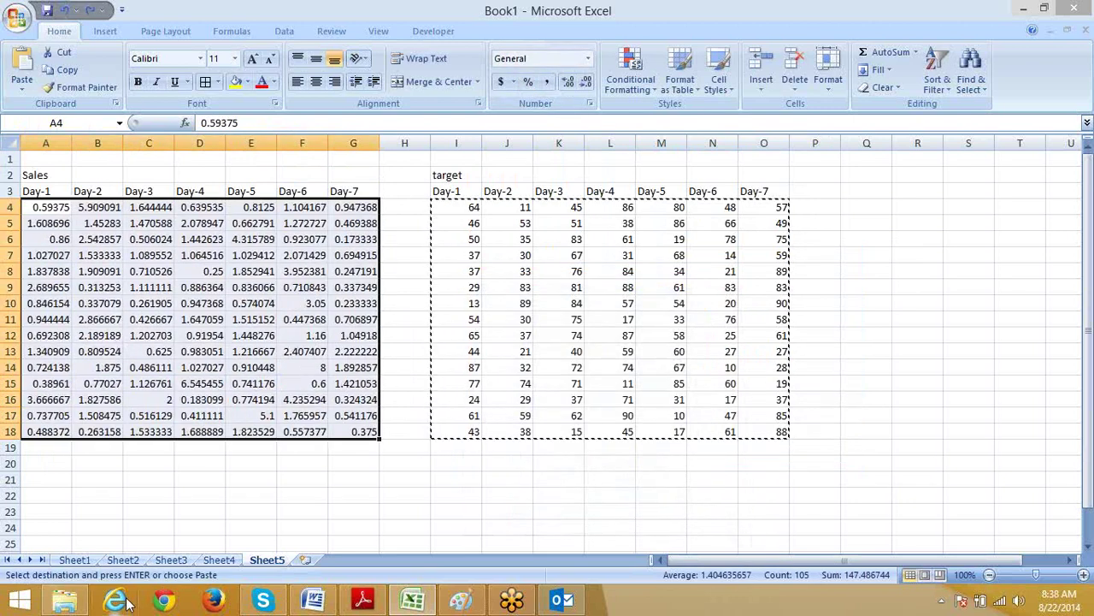
key(ctrl+z)
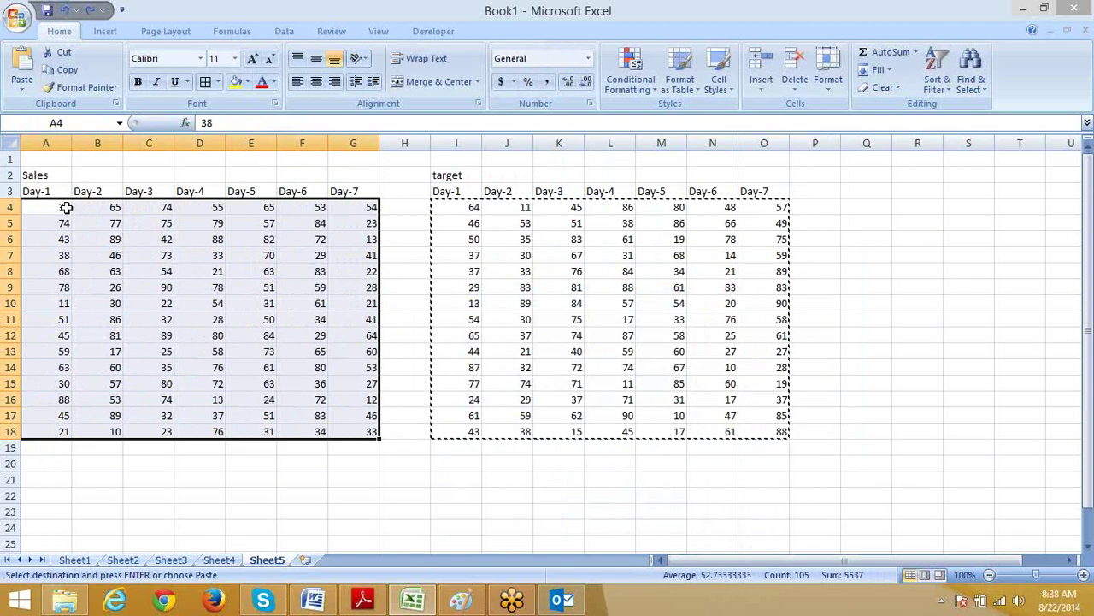
click(66, 210)
text(=ra)
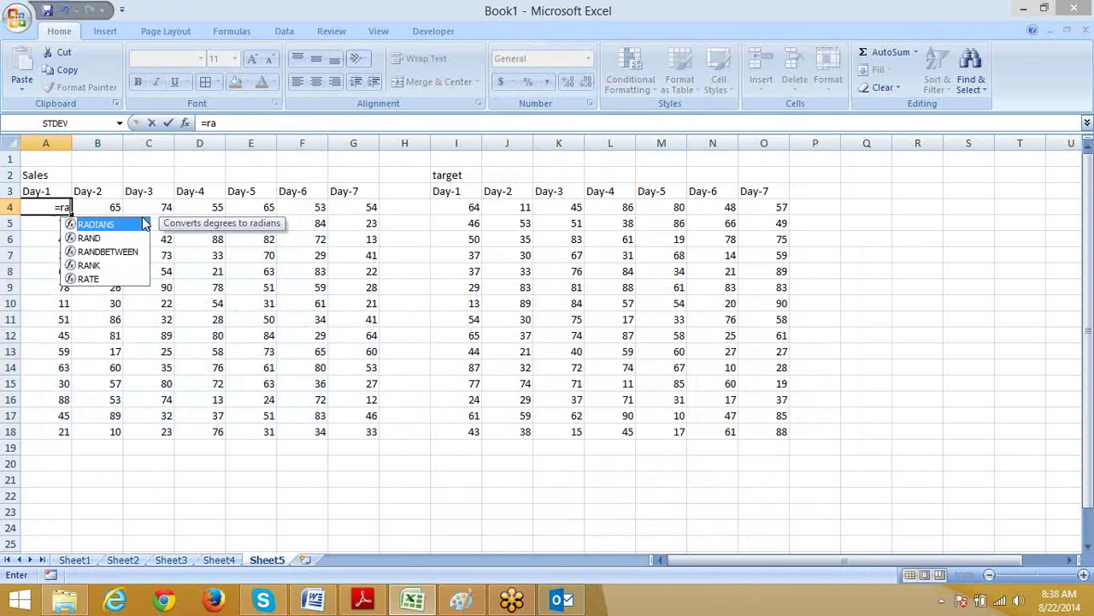
key(Down)
key(Down)
key(Tab)
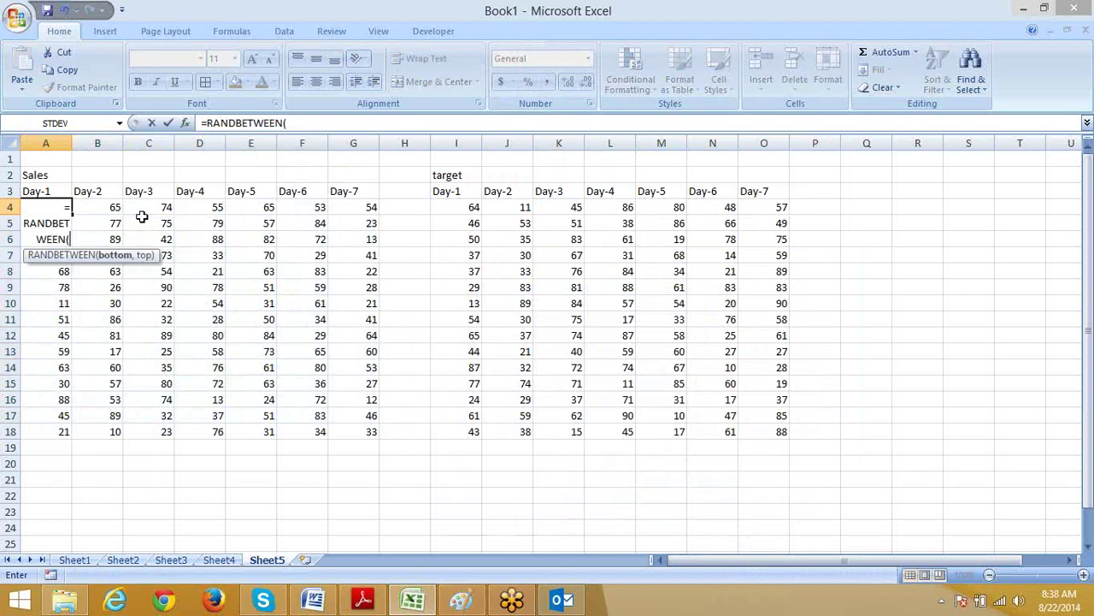
text(10,90,100)
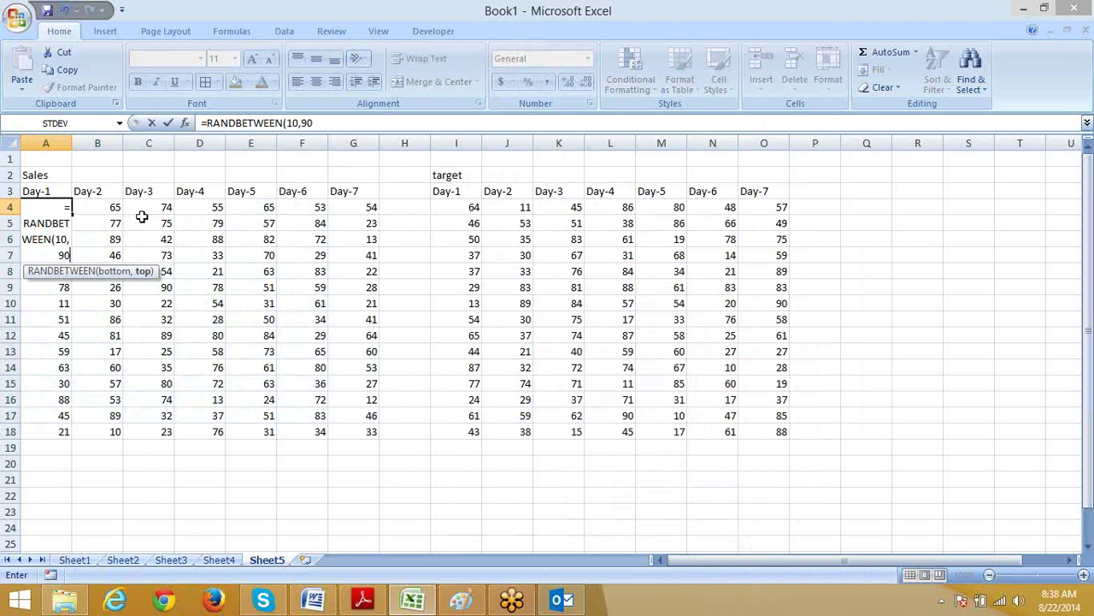
key(shift+Return)
Fill the formula across A4:G18 and copy the target values I4:O18
key(Down)
key(ctrl+shift+Right)
key(ctrl+shift+Down)
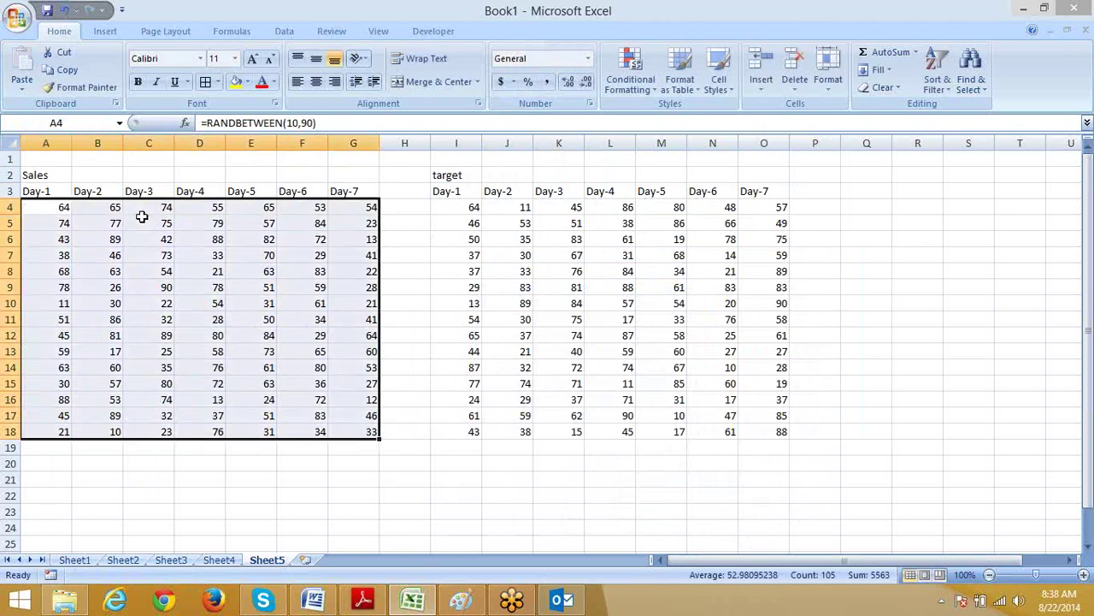
key(ctrl+r)
key(ctrl+d)
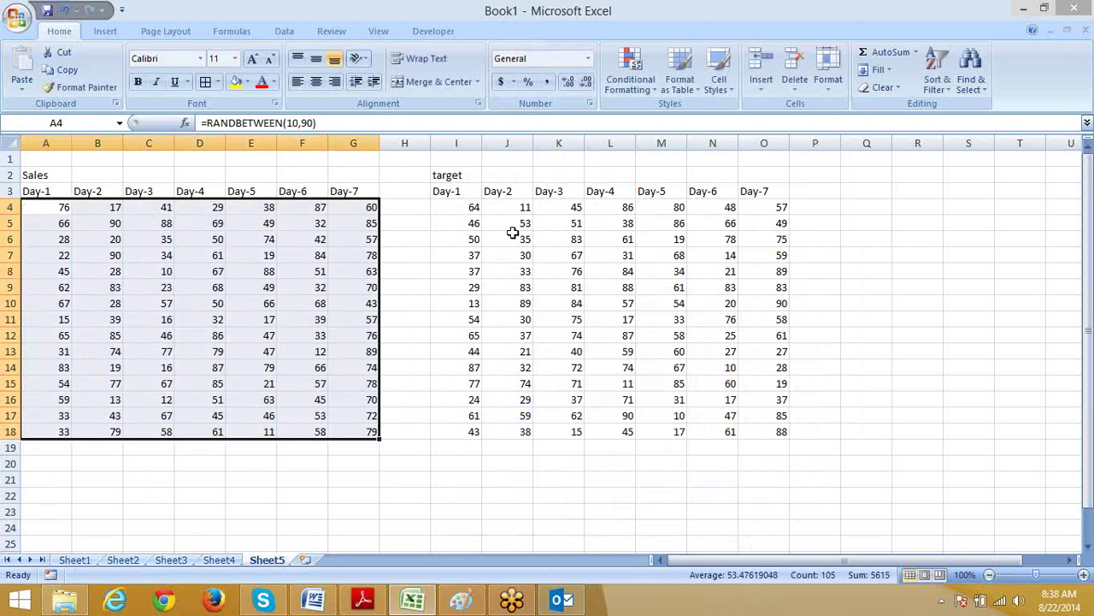
drag(462, 208, 761, 434)
key(ctrl+c)
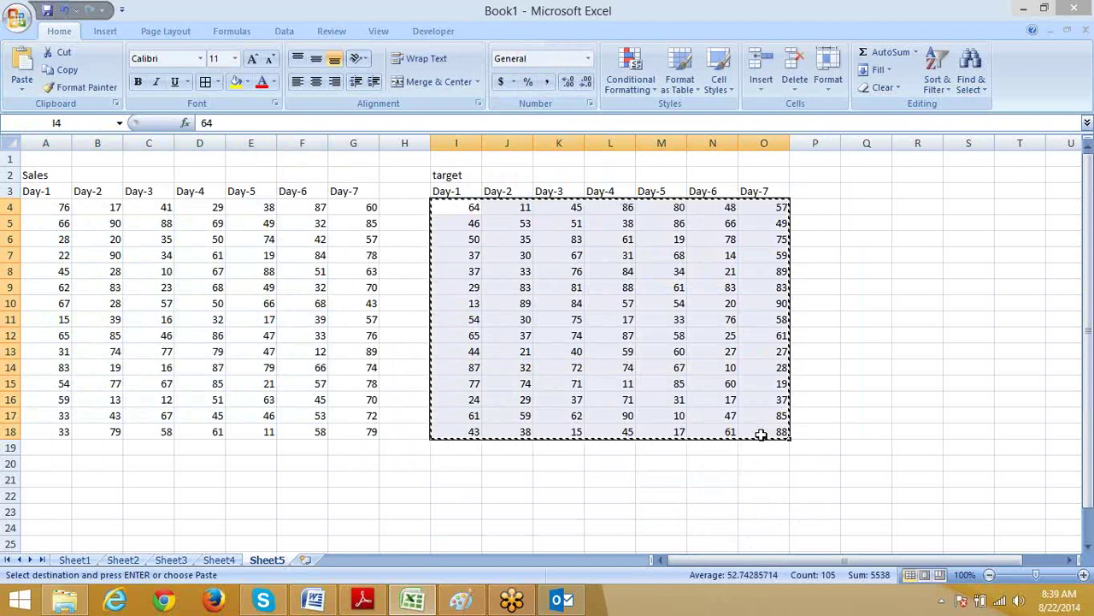
Paste Special Divide the targets onto A4, making A4 =(RANDBETWEEN(10,90))/64
click(58, 211)
right_click(60, 216)
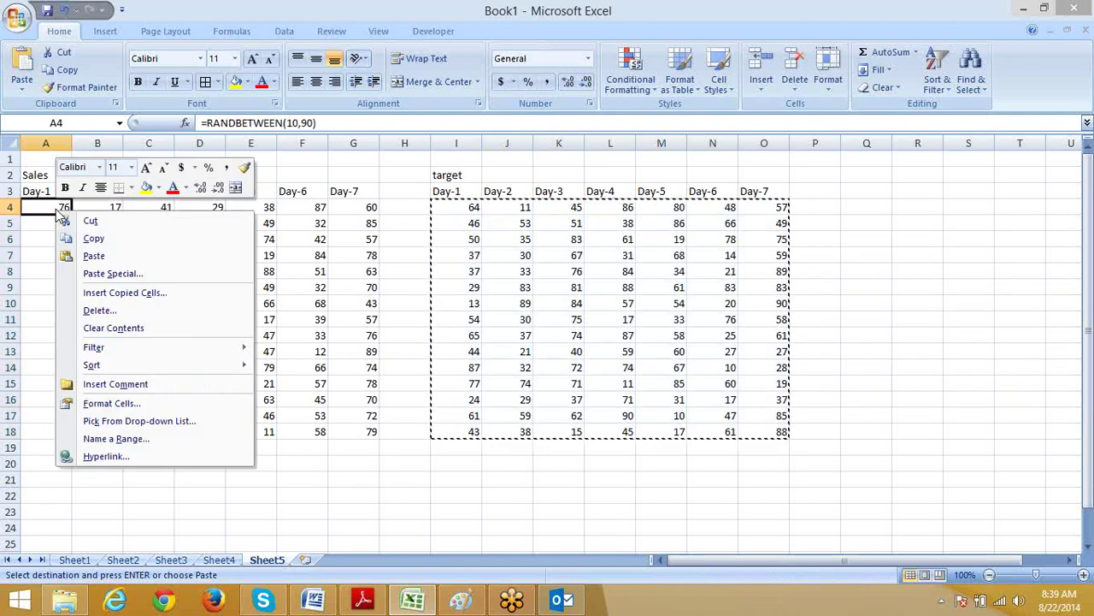
click(110, 273)
drag(242, 147, 453, 126)
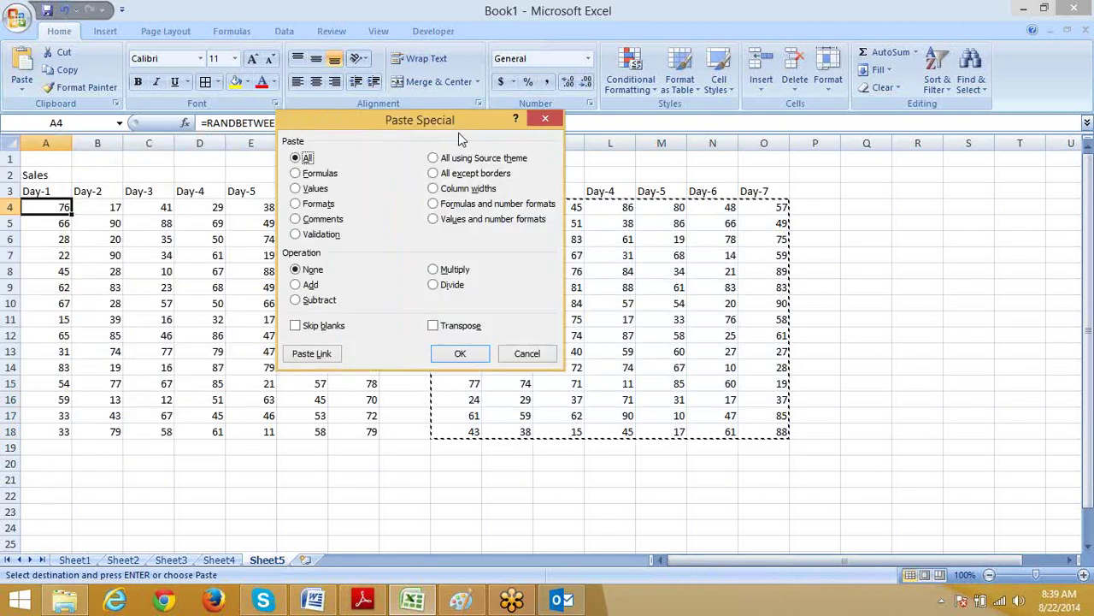
click(442, 287)
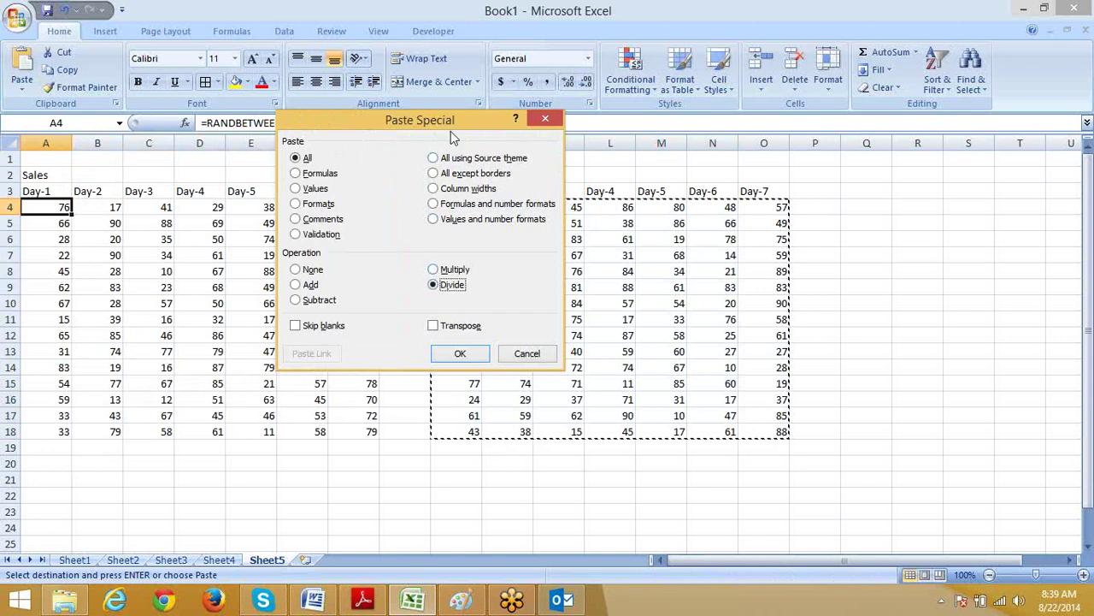
mouse_move(452, 120)
mouse_down()
mouse_move(639, 303)
mouse_move(633, 291)
mouse_up()
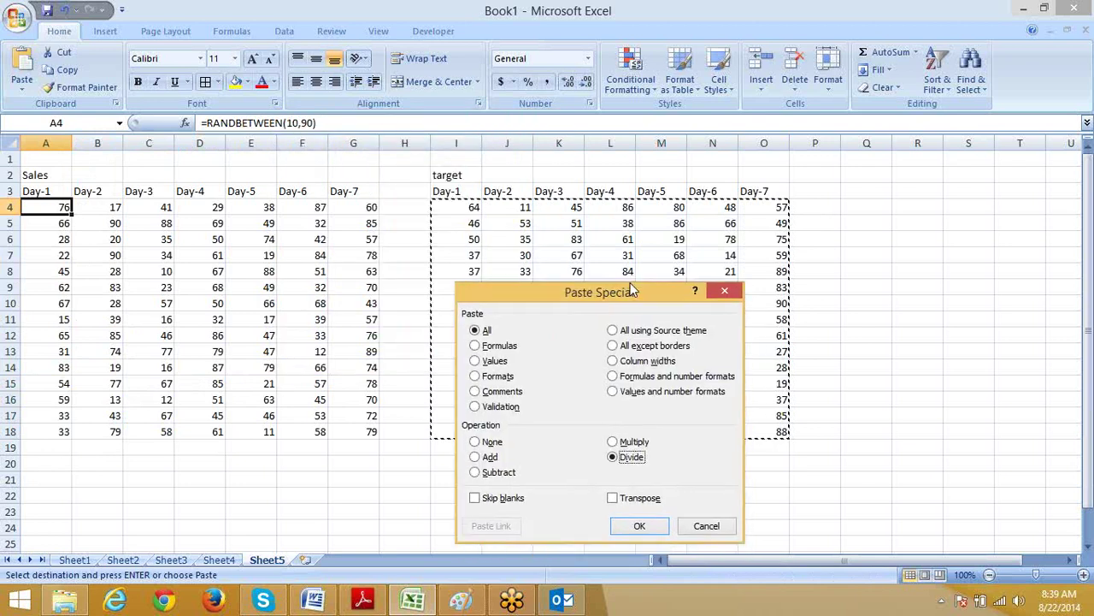
drag(633, 292, 632, 290)
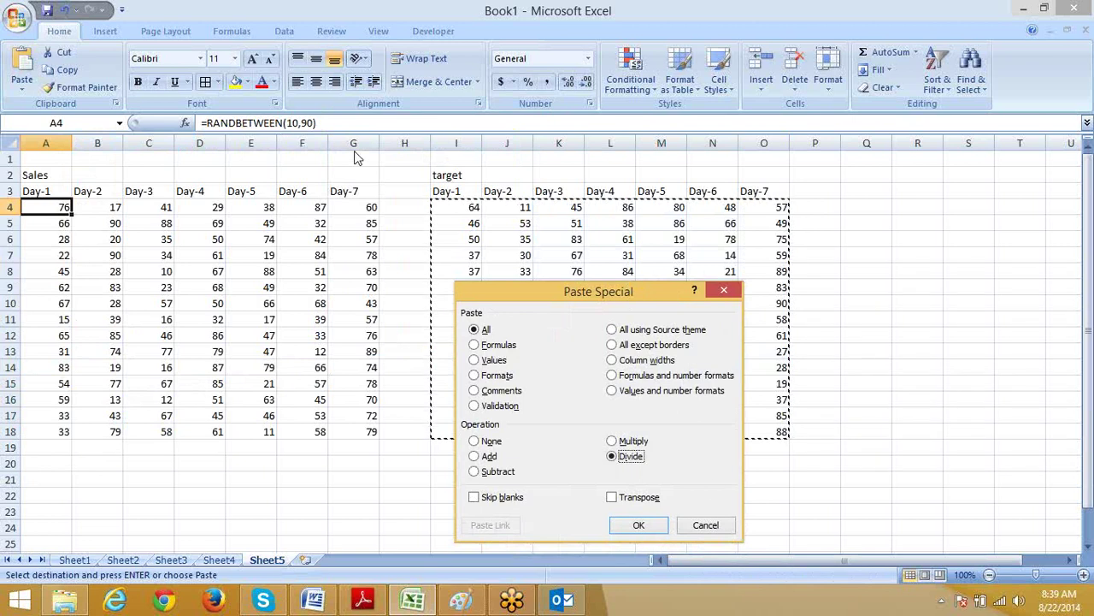
click(659, 532)
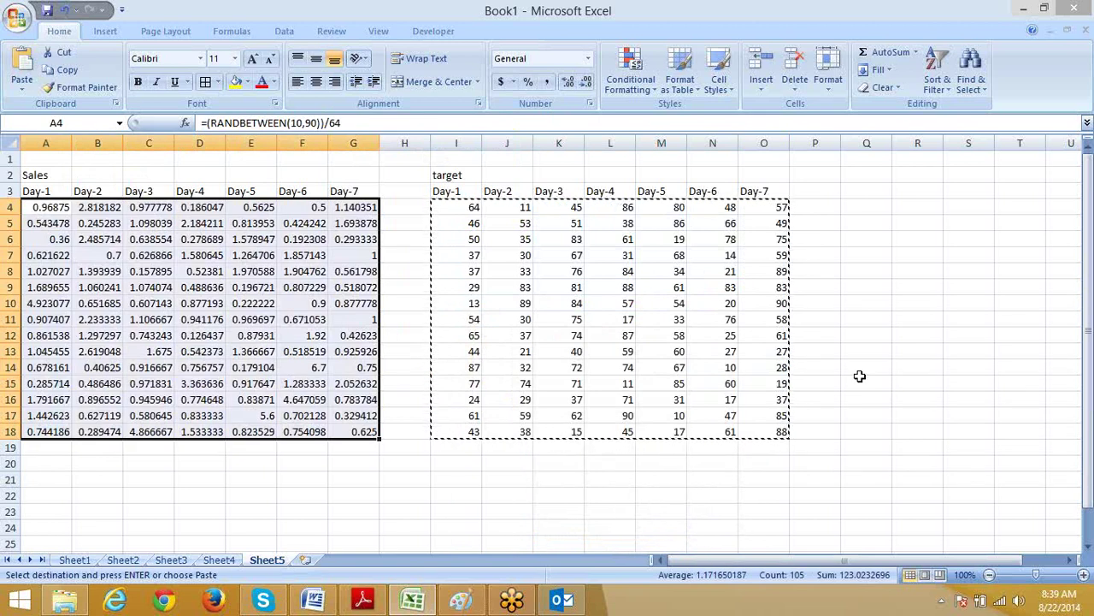
click(342, 122)
key(Escape)
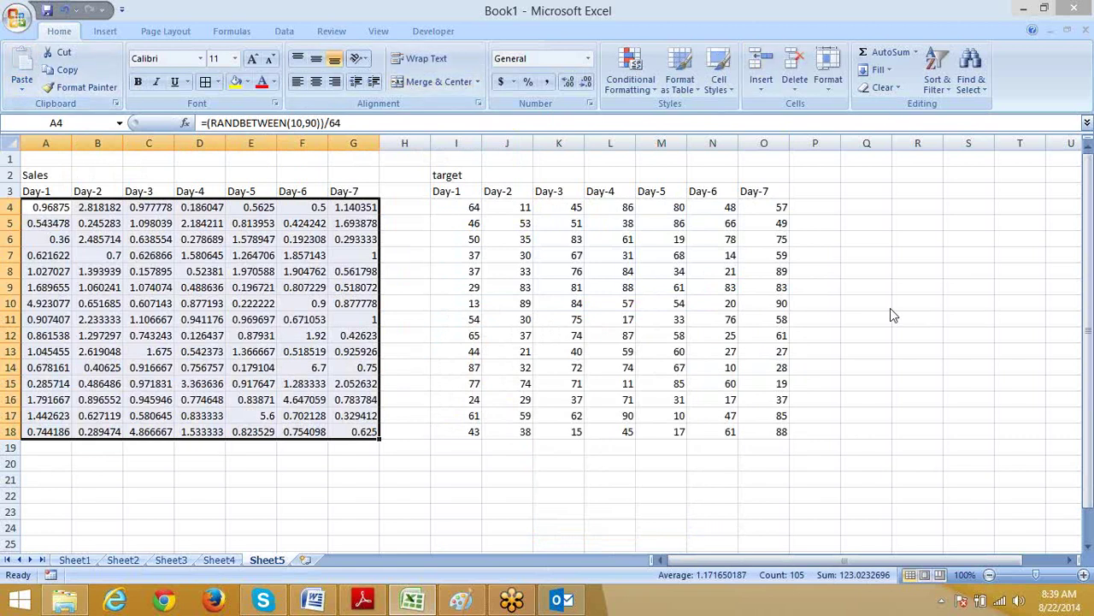
Clear the copy and deselect the Sales block, which now shows decimals like 0.96875
key(Escape)
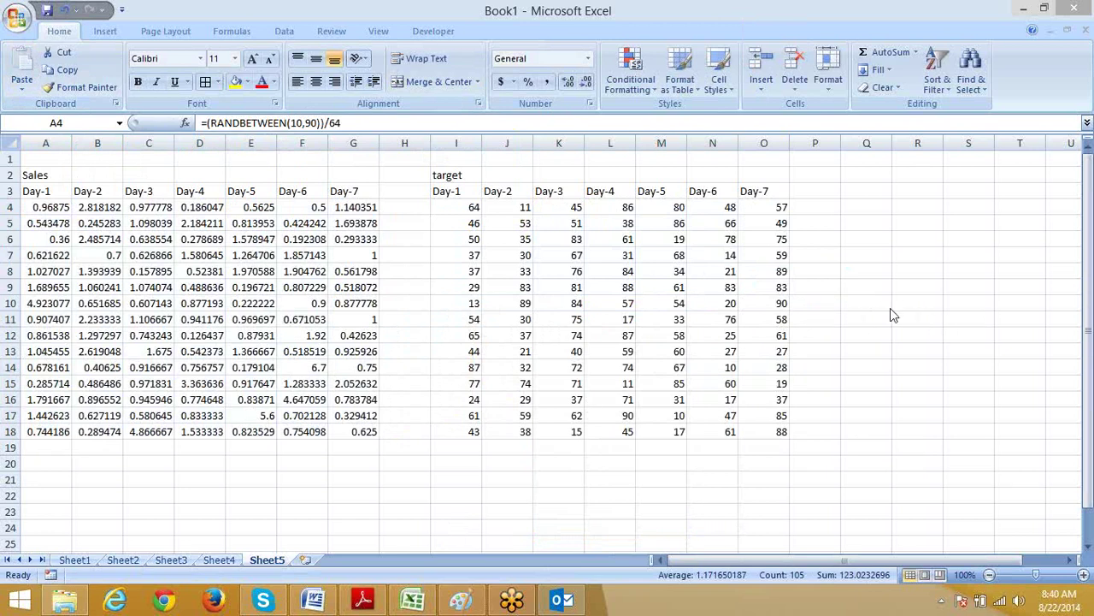
click(649, 254)
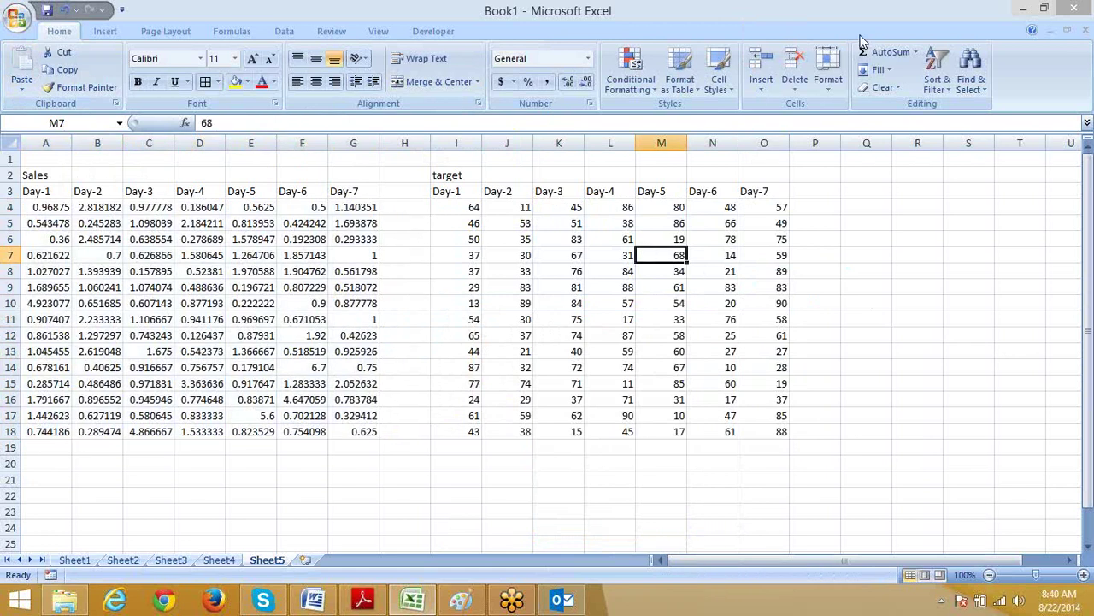
Add a new worksheet with the heading Sales in A1
click(303, 560)
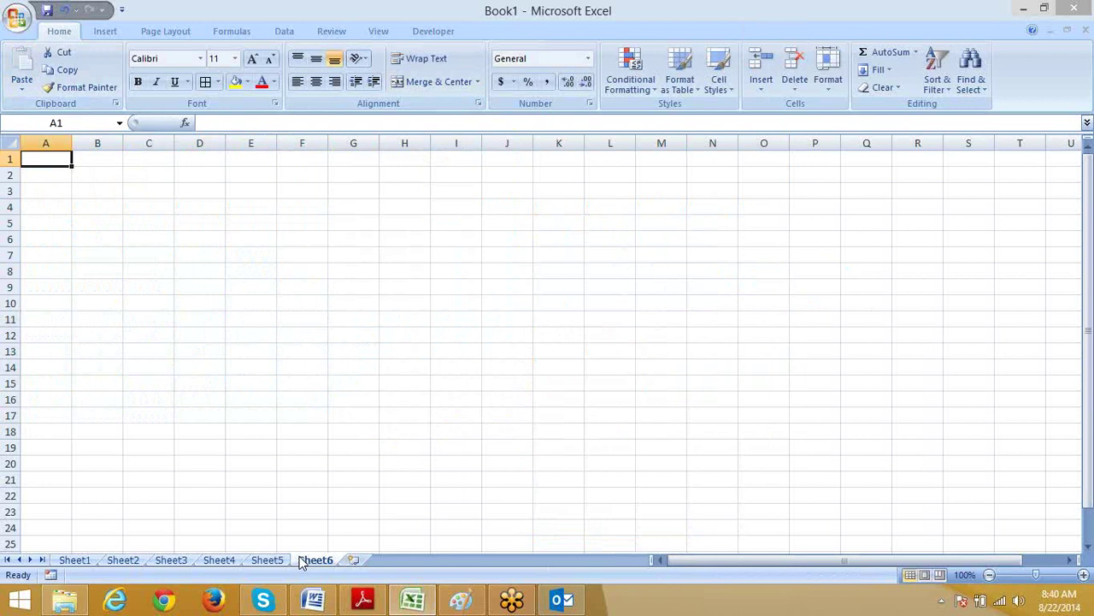
text(Sales)
key(Return)
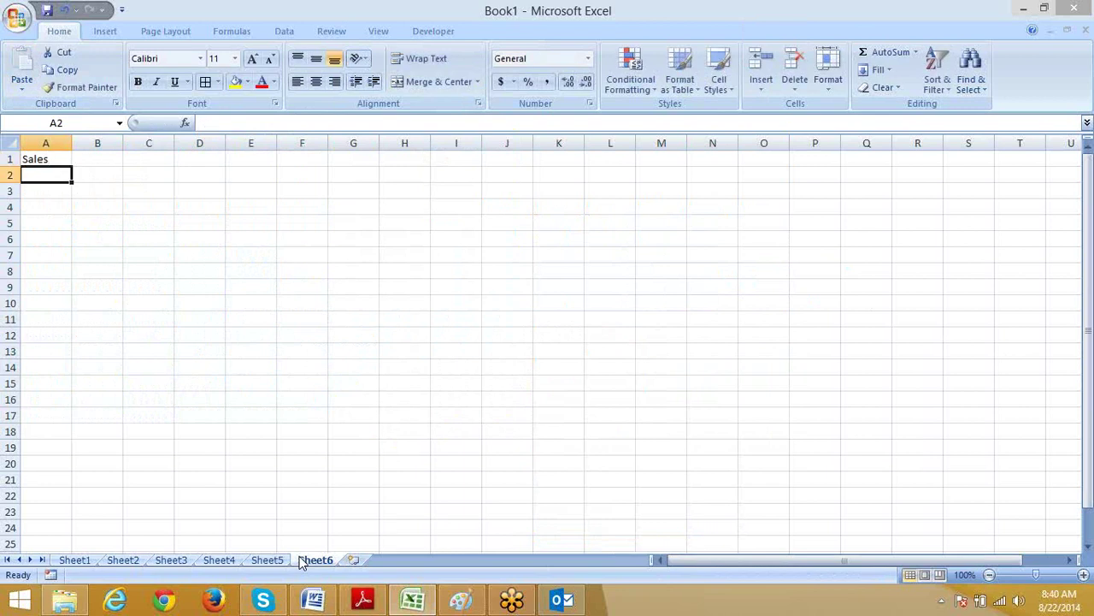
Enter =RANDBETWEEN(10,90) in A2
text(=ra)
key(Down)
key(Down)
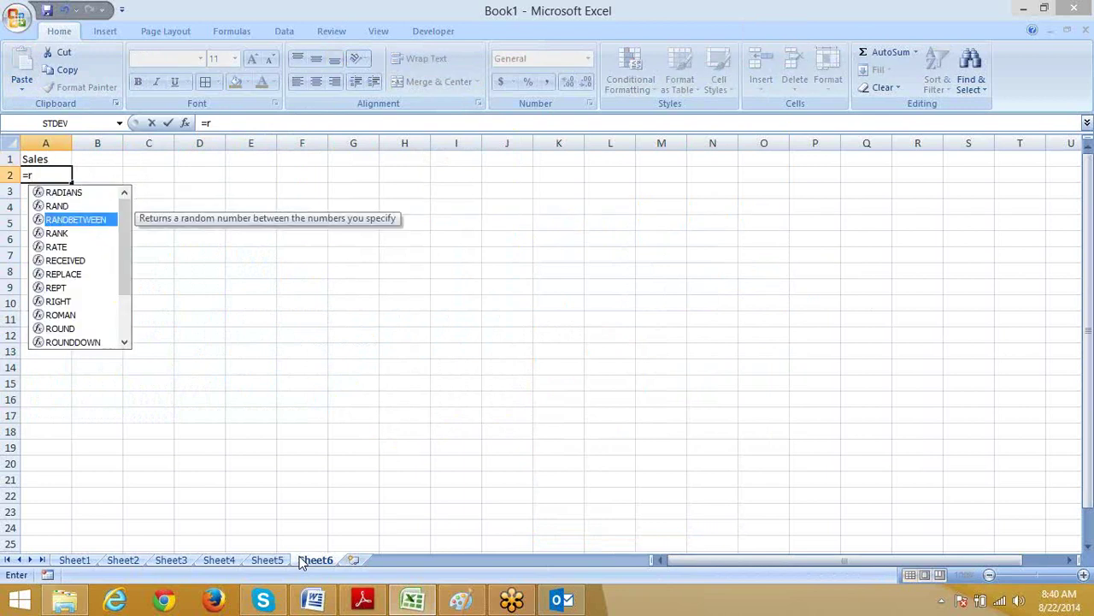
key(Tab)
text(10,0)
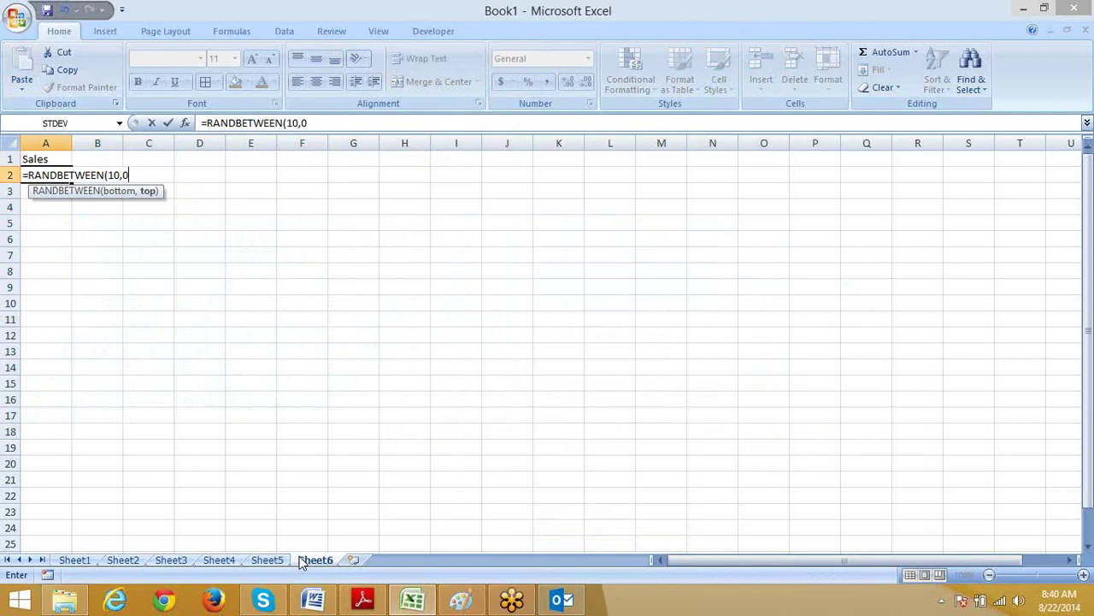
key(BackSpace)
text(90)
key(ctrl+Return)
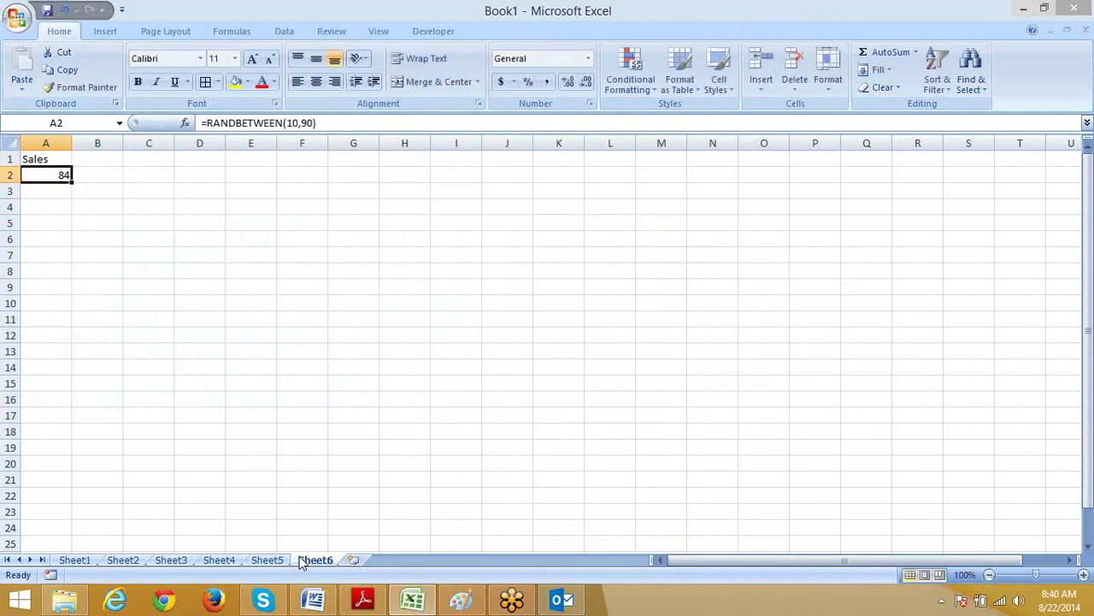
Fill the formula down column A and paste the column back as values
key(shift+Down)
key(shift+Down)
key(shift+Down)
key(shift+Down)
key(shift+Down)
key(shift+Down)
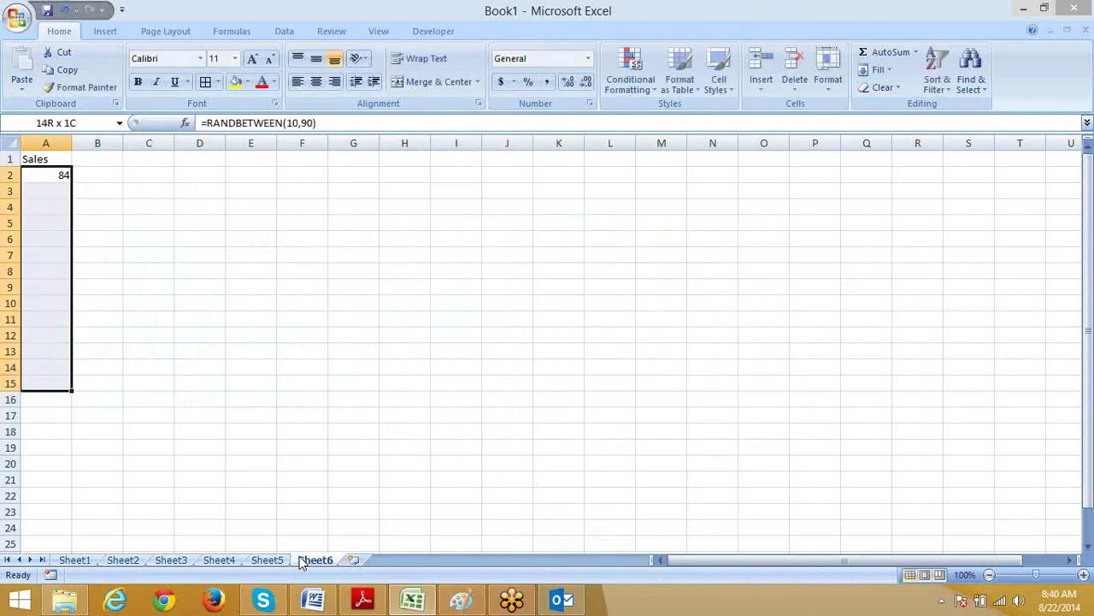
key(shift+Down)
key(shift+Down)
key(shift+Down)
key(shift+Down)
key(shift+Down)
key(shift+Down)
key(ctrl+d)
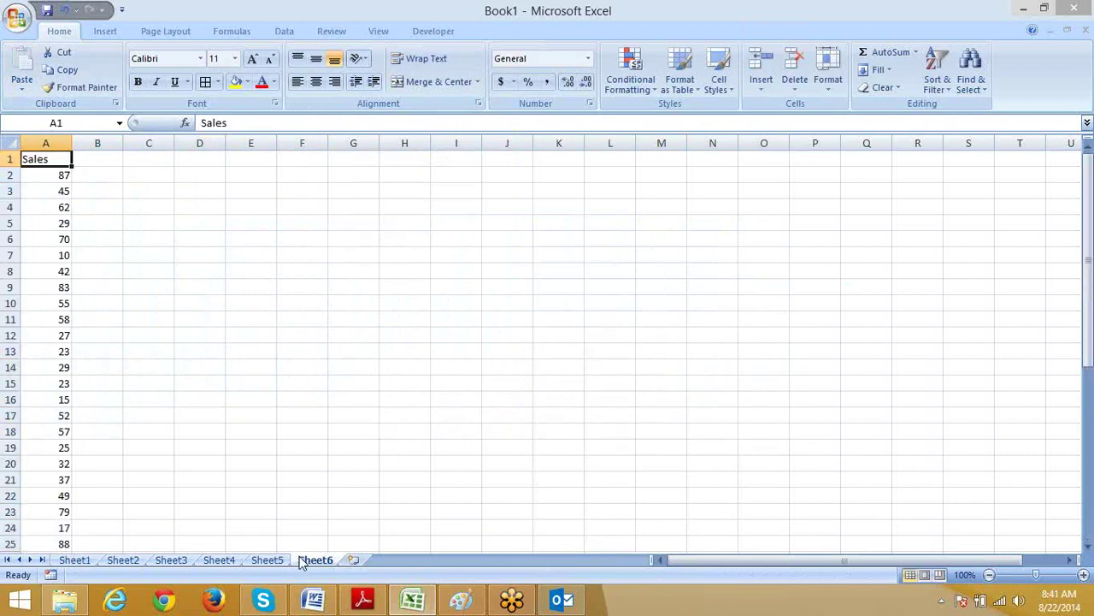
key(ctrl+c)
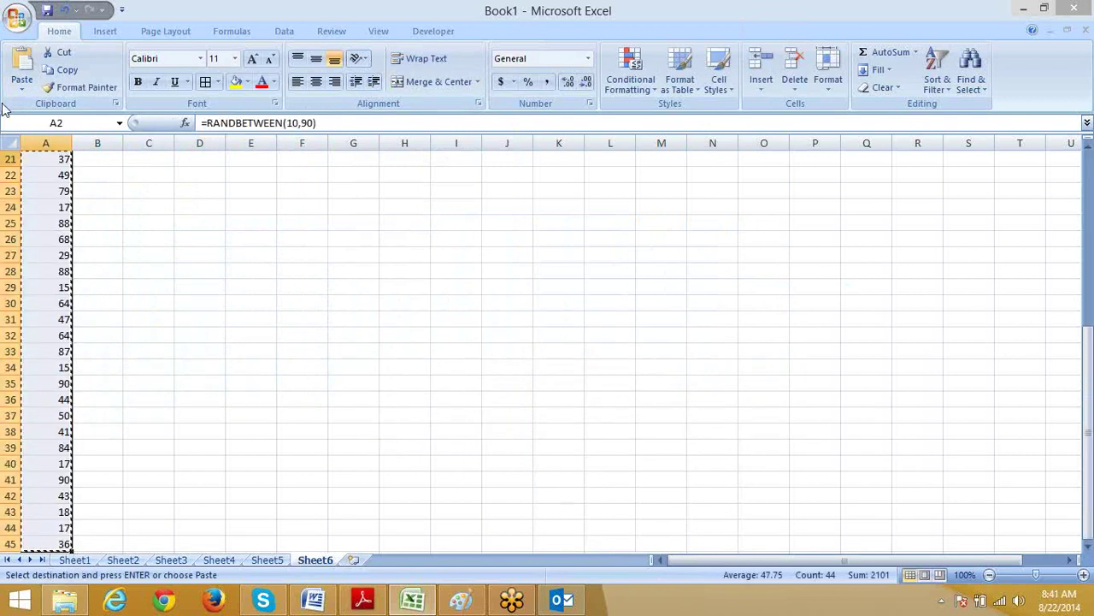
click(15, 82)
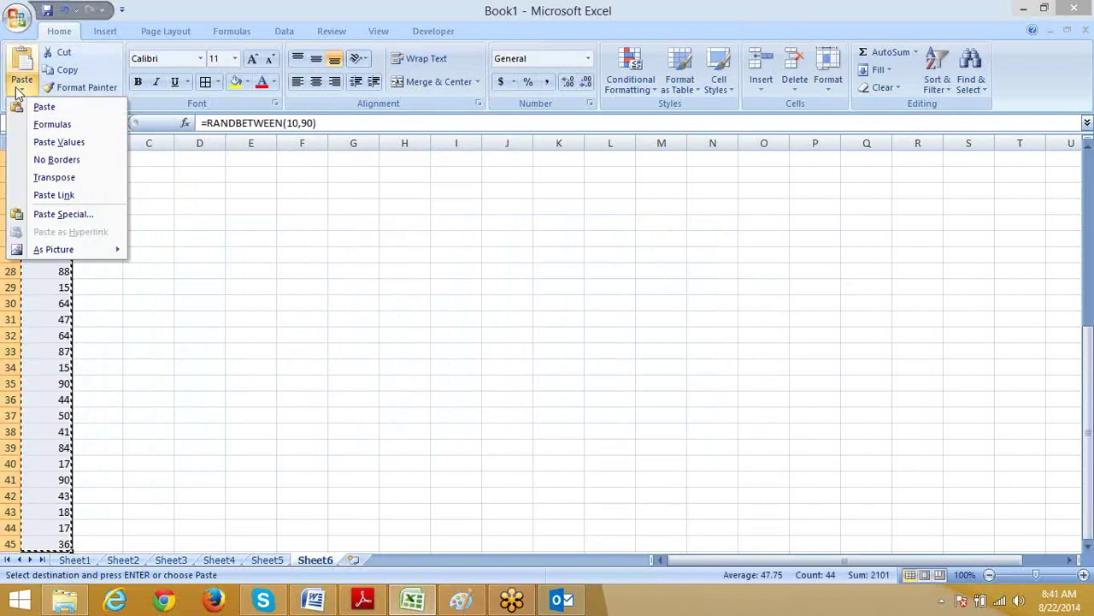
click(51, 142)
Dismiss the system-tray popup, return to A2 and cancel the pending copy
click(941, 601)
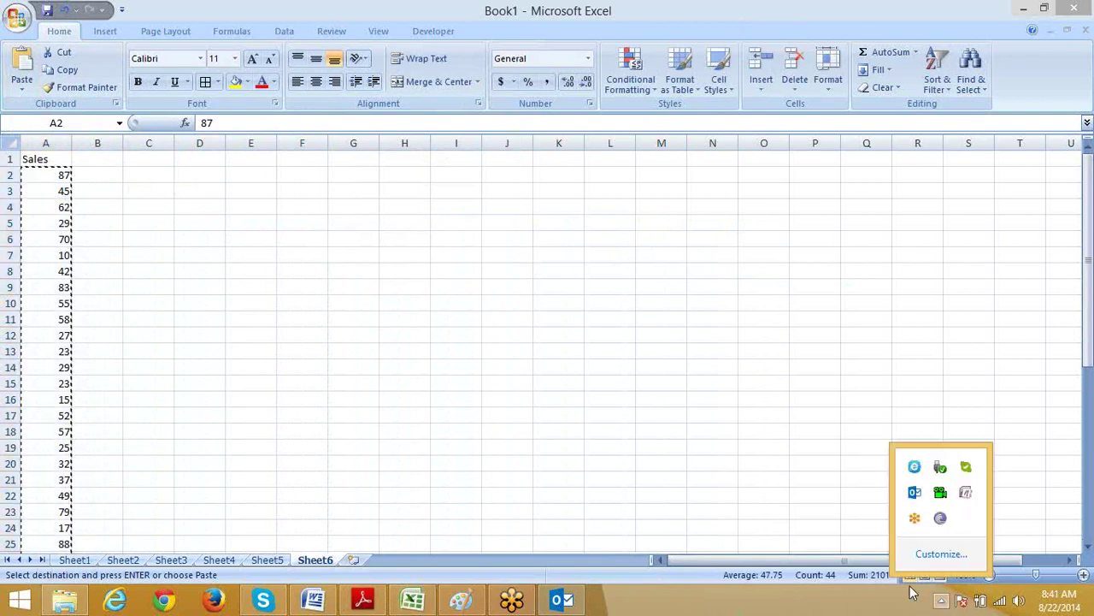
key(Escape)
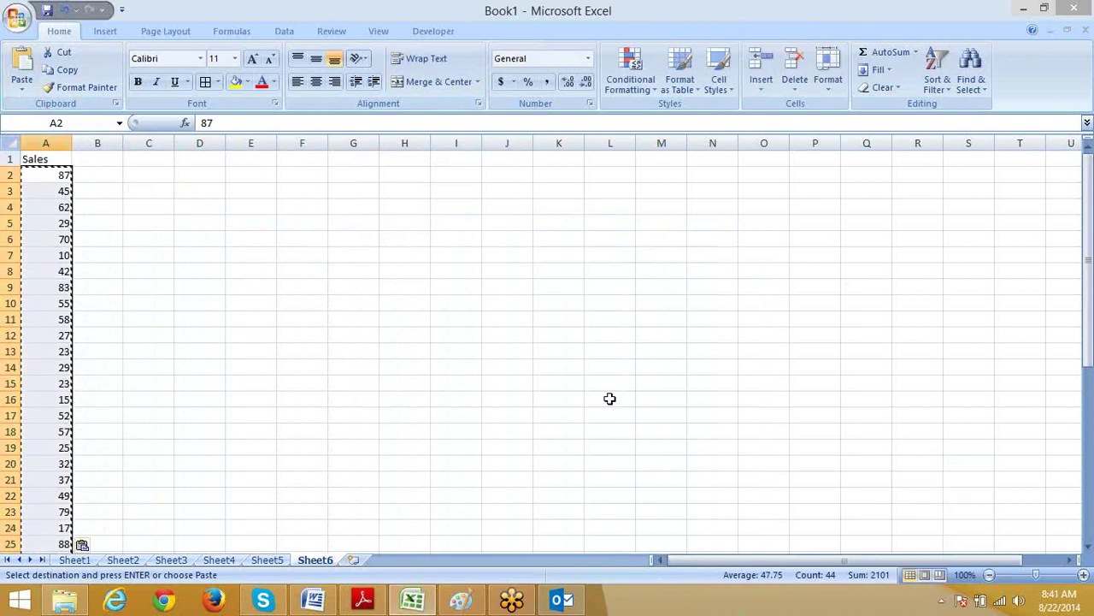
click(158, 222)
click(95, 178)
click(66, 176)
key(Escape)
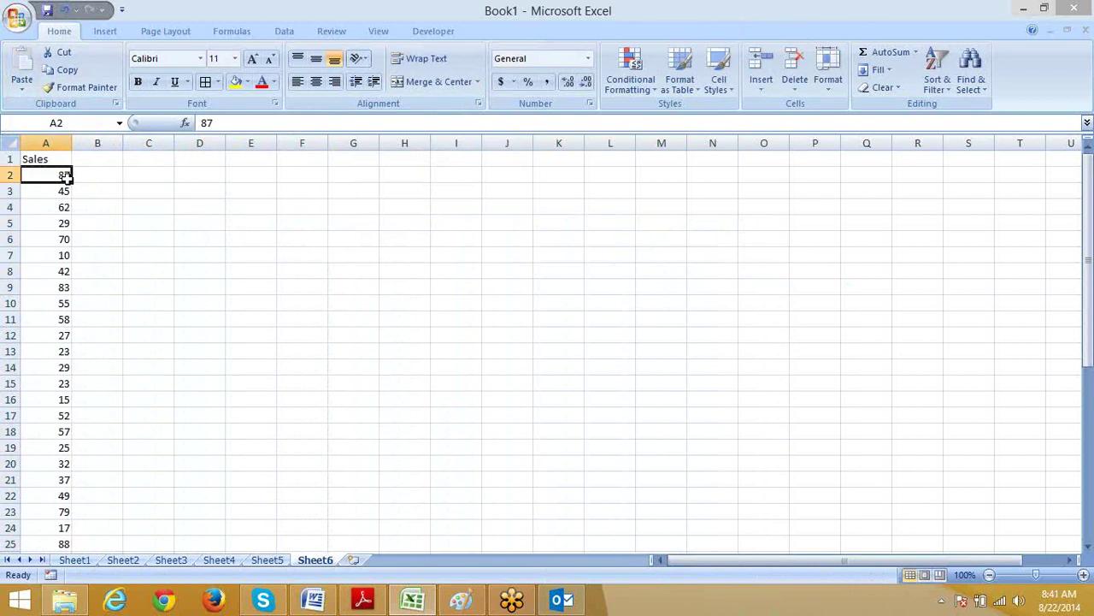
scroll(129, 231, down, 4)
scroll(129, 231, down, 6)
scroll(129, 232, down, 2)
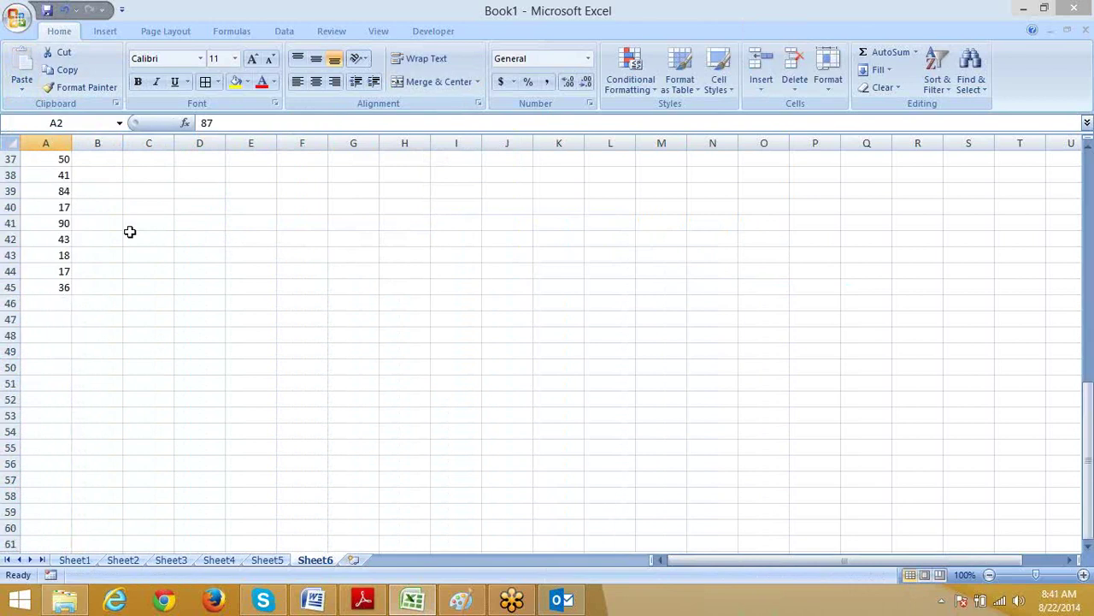
scroll(129, 232, up, 8)
scroll(129, 231, up, 4)
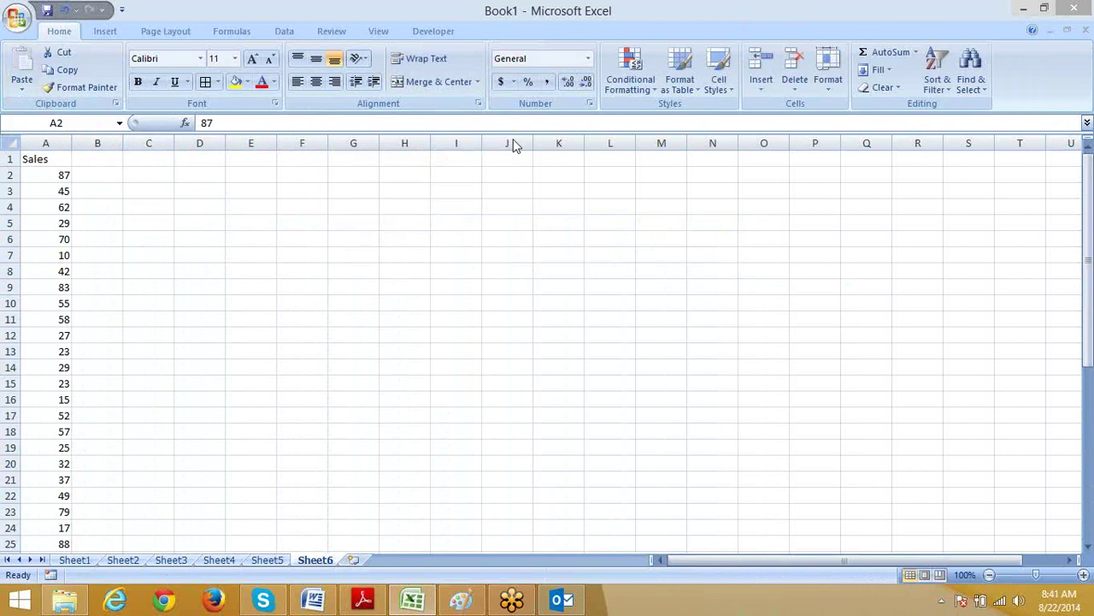
click(90, 188)
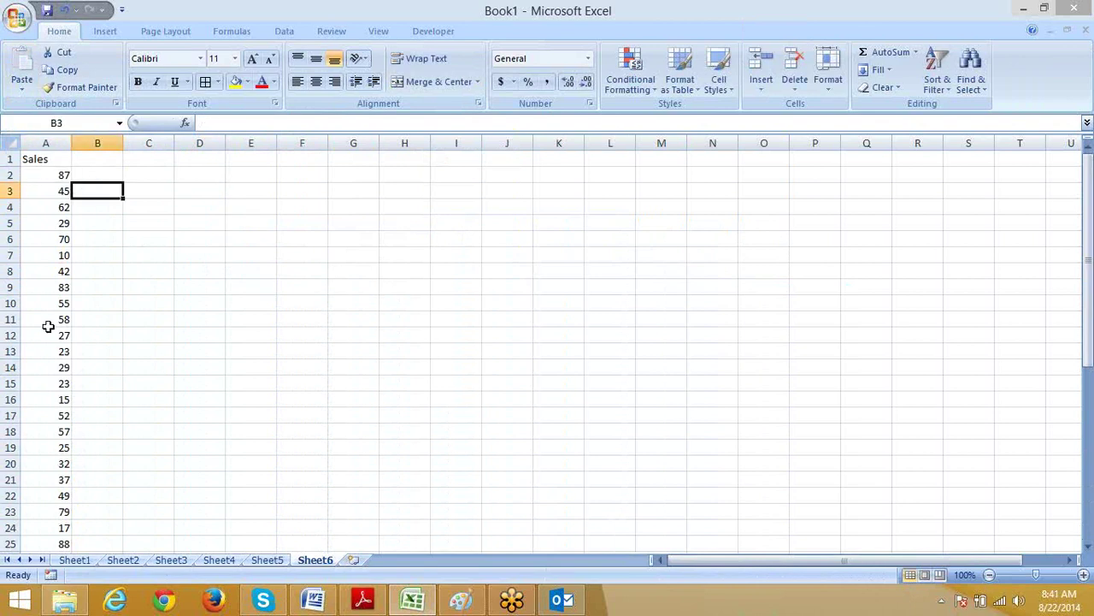
click(91, 219)
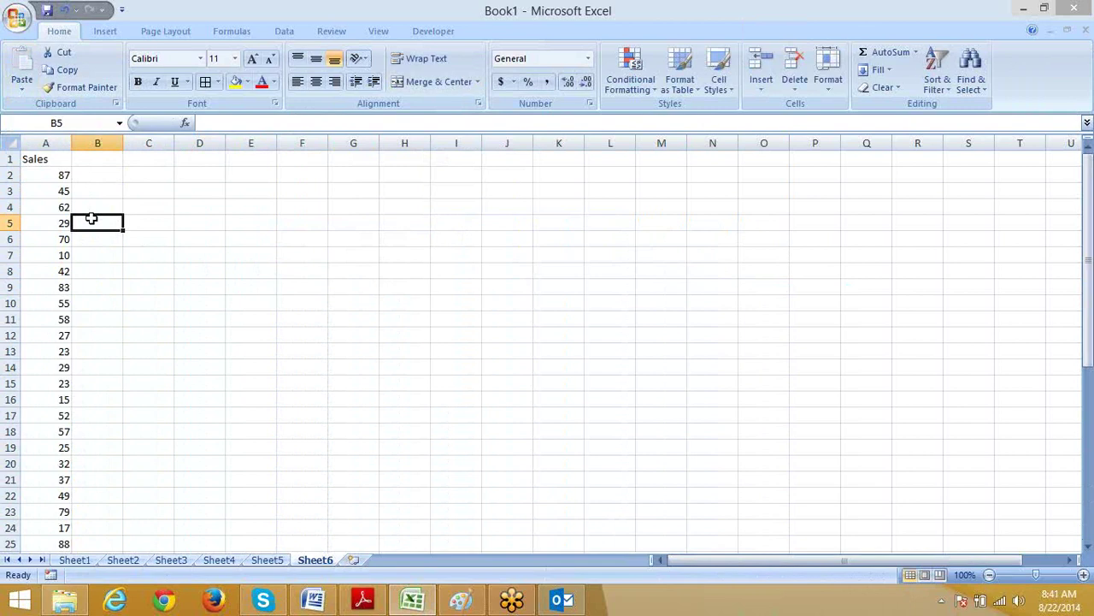
text(30)
key(Return)
key(Return)
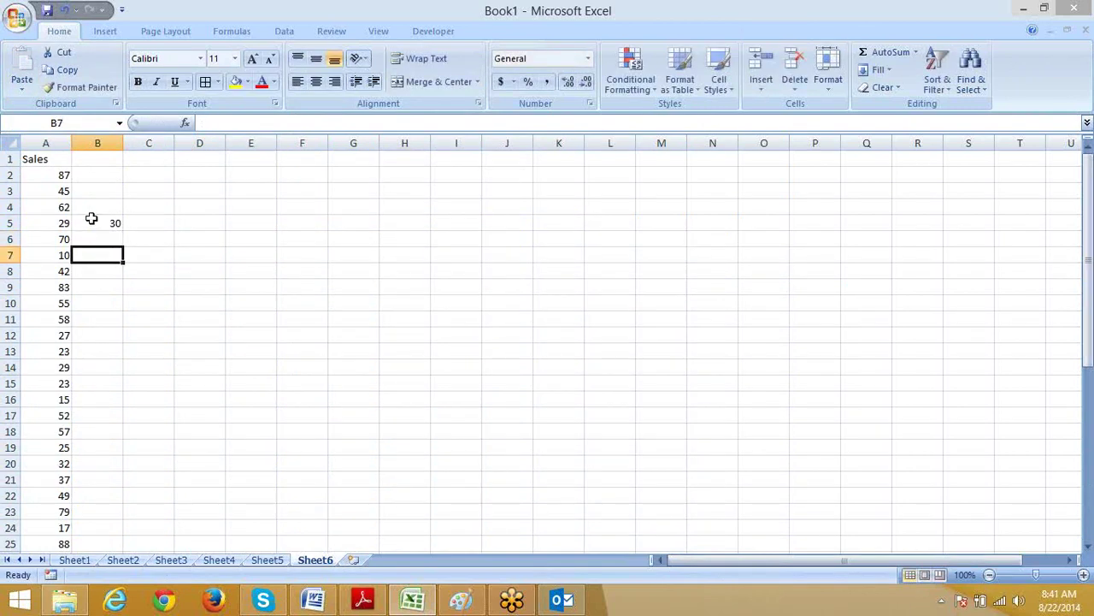
key(Return)
text(4)
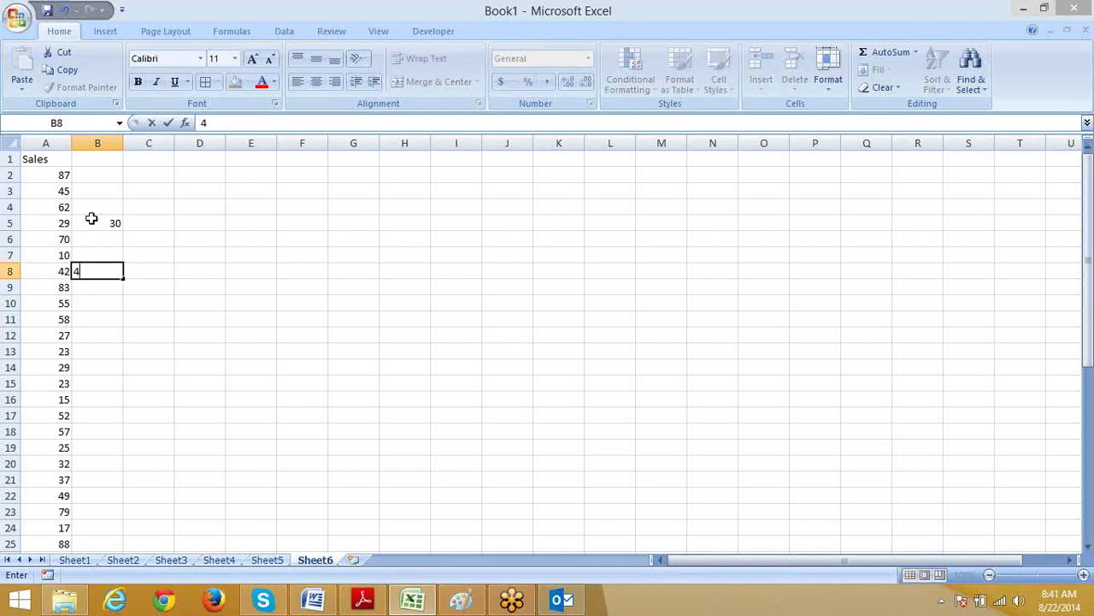
text(0)
key(Return)
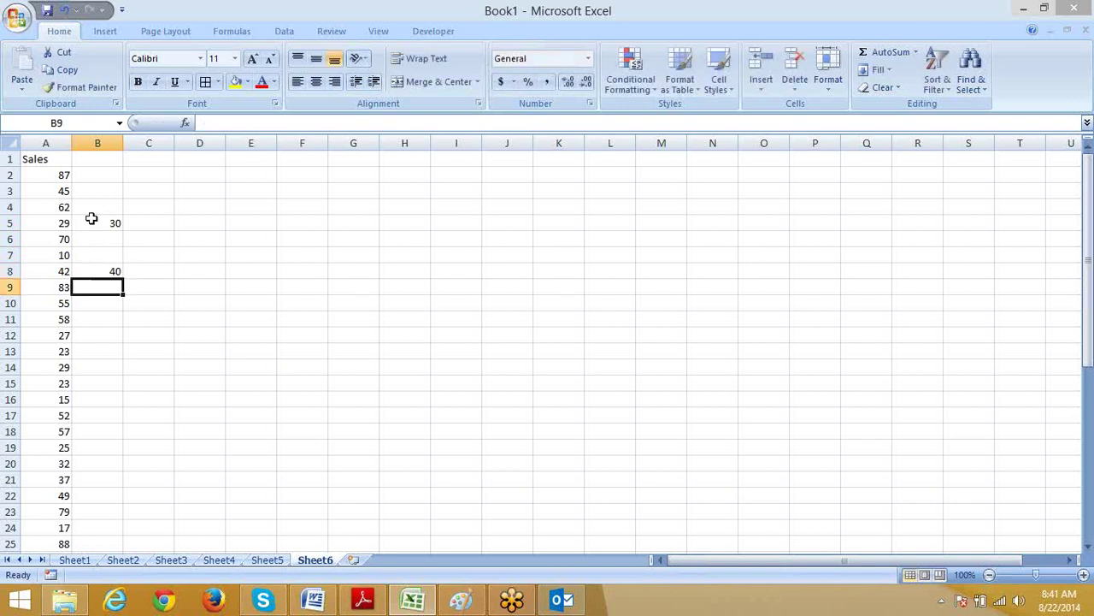
key(Return)
key(Return)
key(Return)
key(Return)
key(Return)
key(Return)
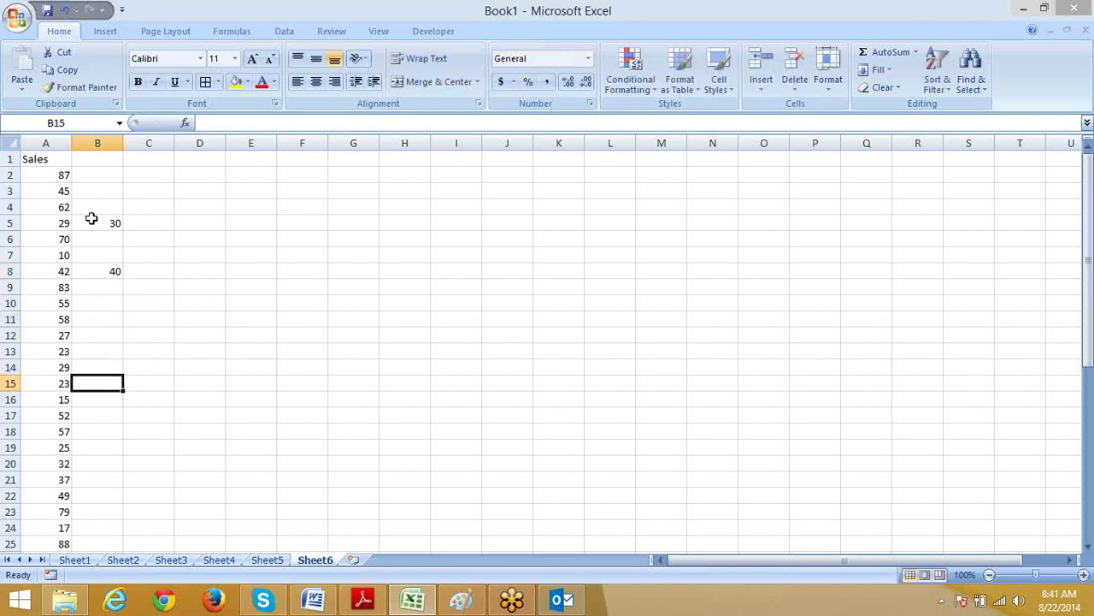
text(25)
key(Return)
key(Return)
key(Return)
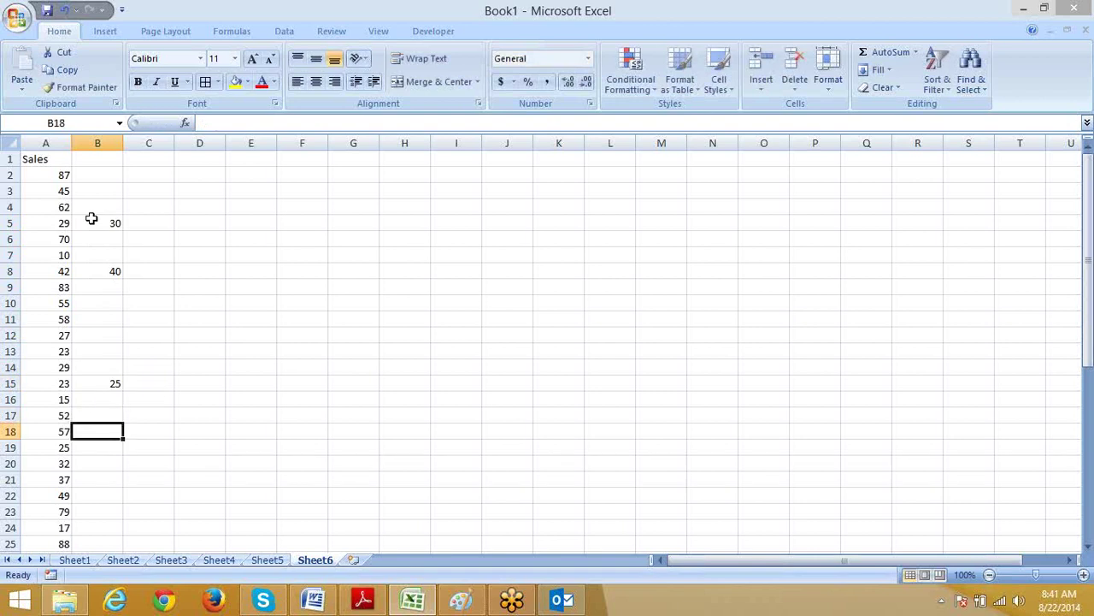
key(Return)
text(3)
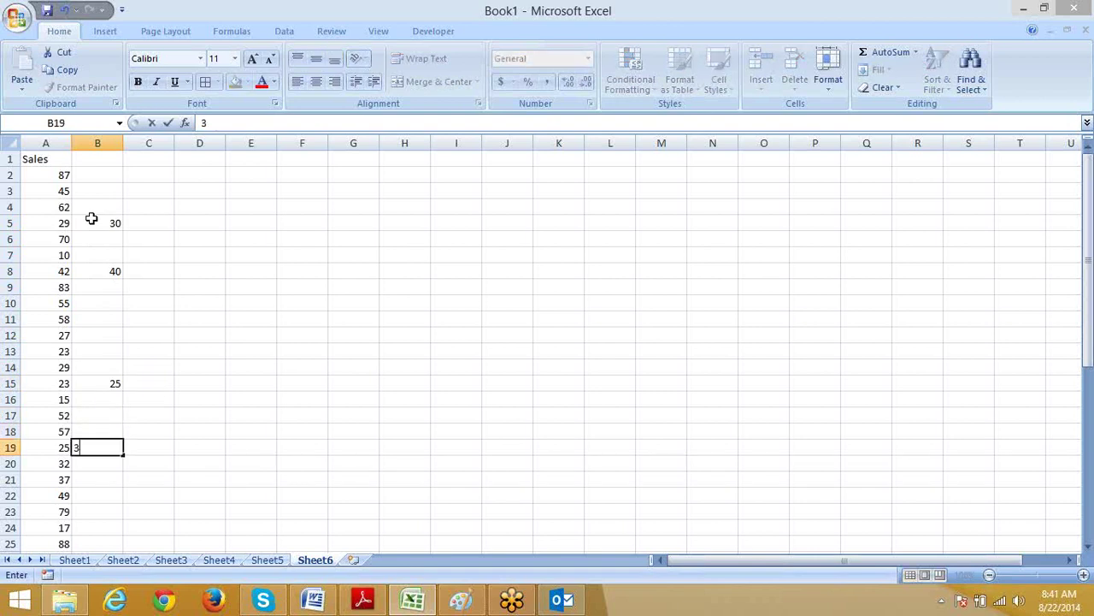
text(1)
key(Return)
key(Return)
key(Return)
key(Return)
key(Return)
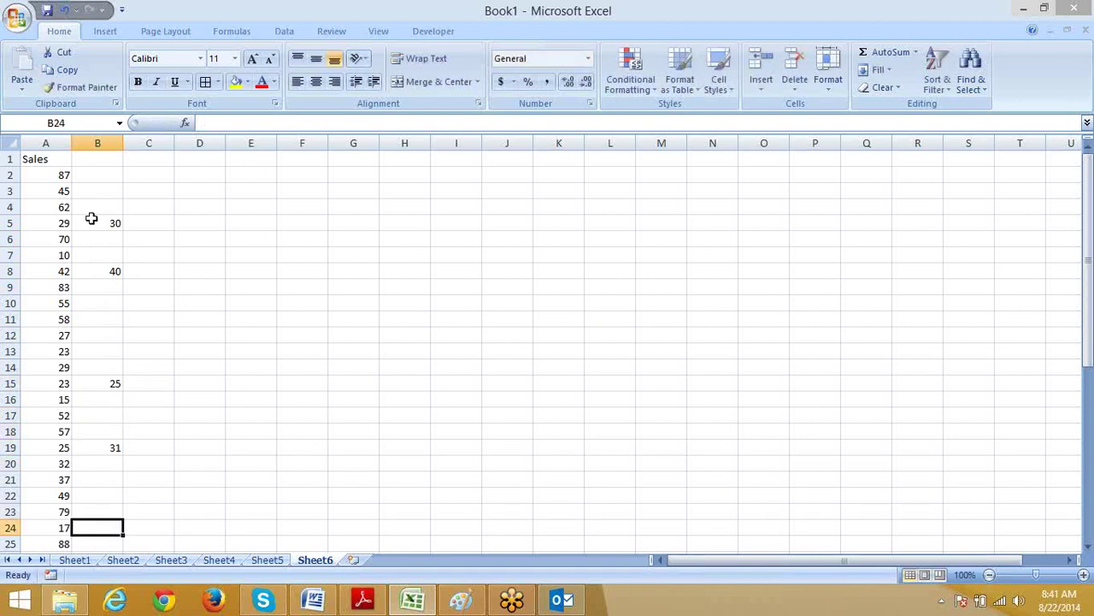
text(30)
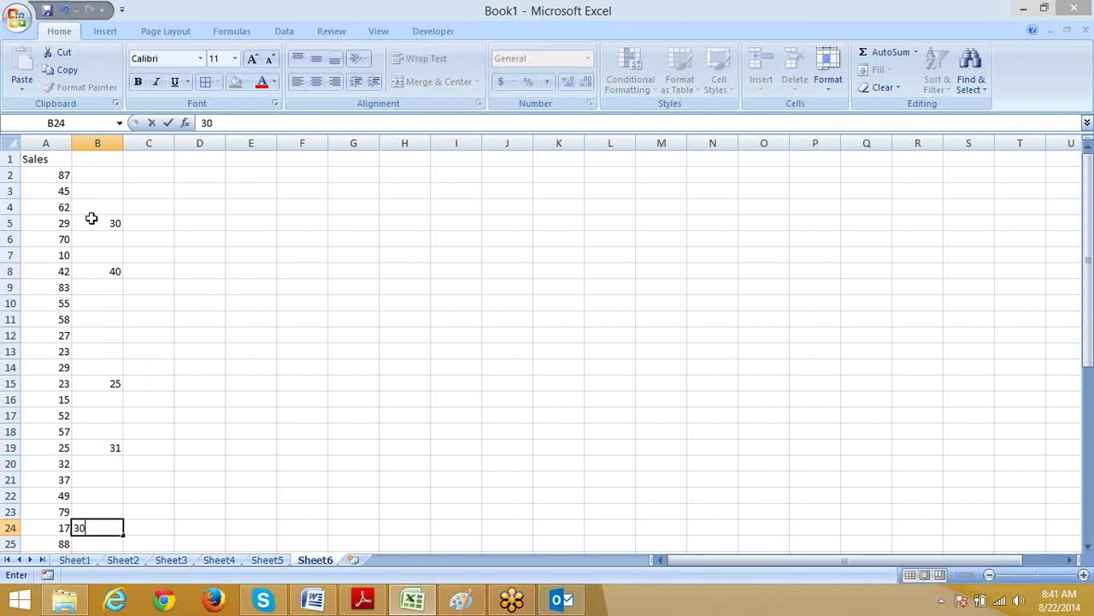
key(Return)
key(Return)
key(Return)
key(Return)
key(Return)
text(7)
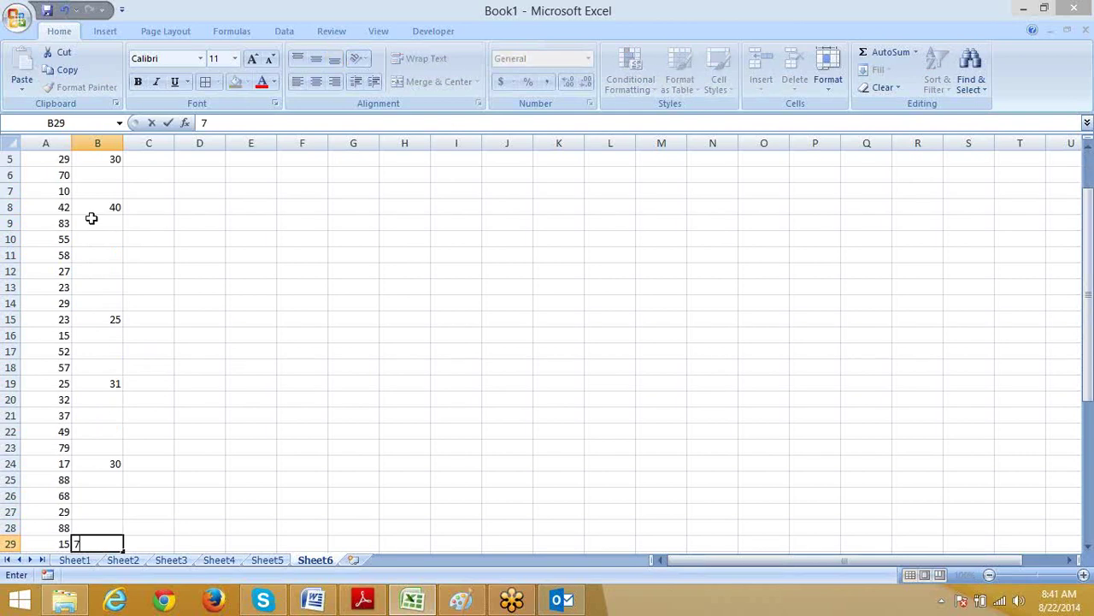
text(0)
key(Return)
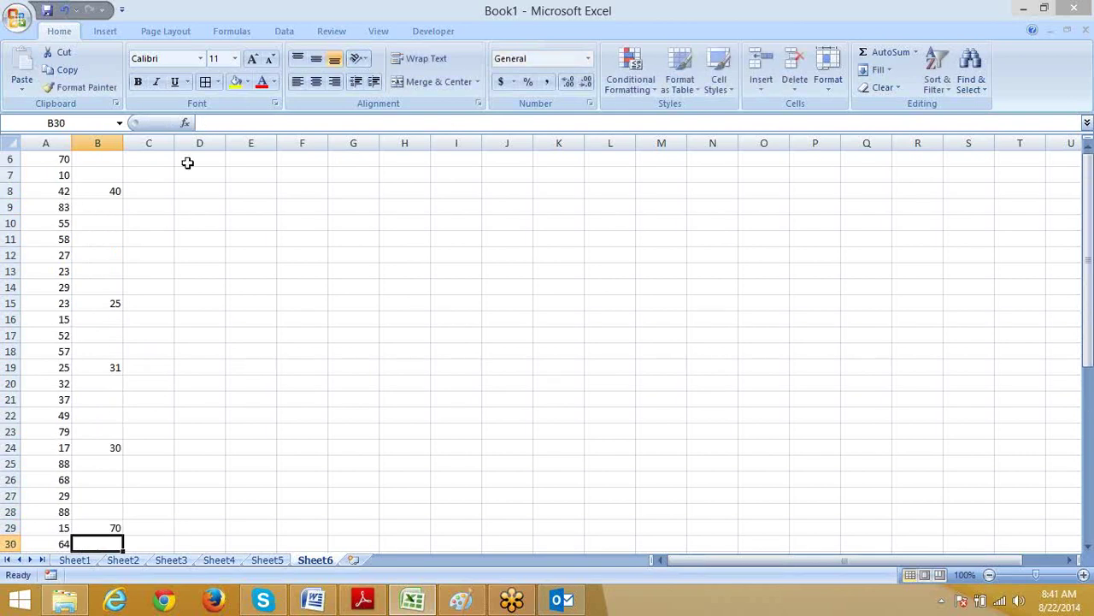
scroll(167, 223, up, 2)
click(105, 237)
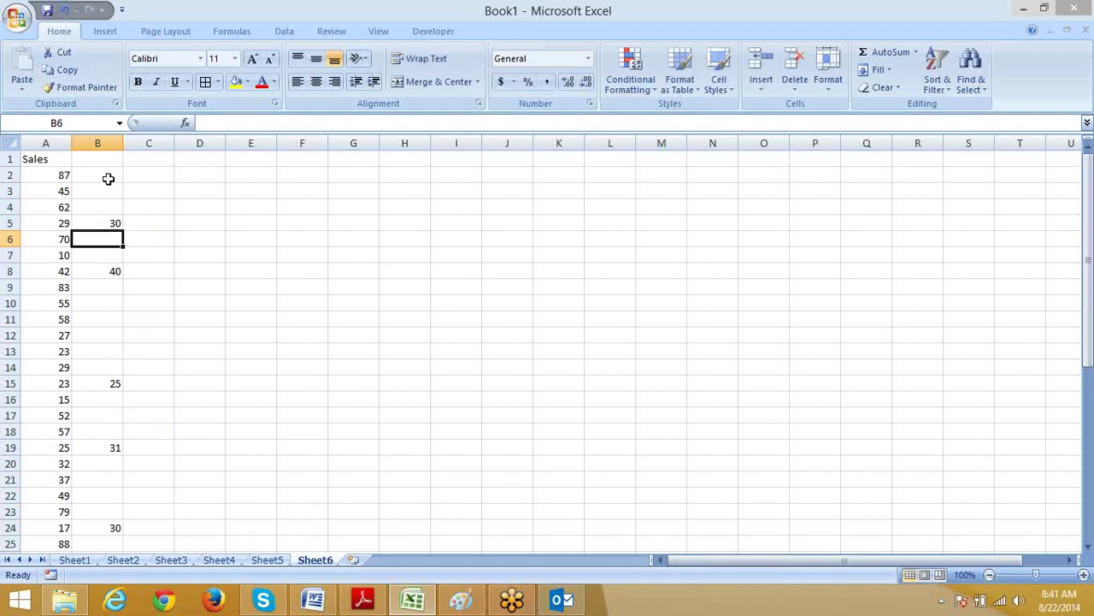
click(98, 143)
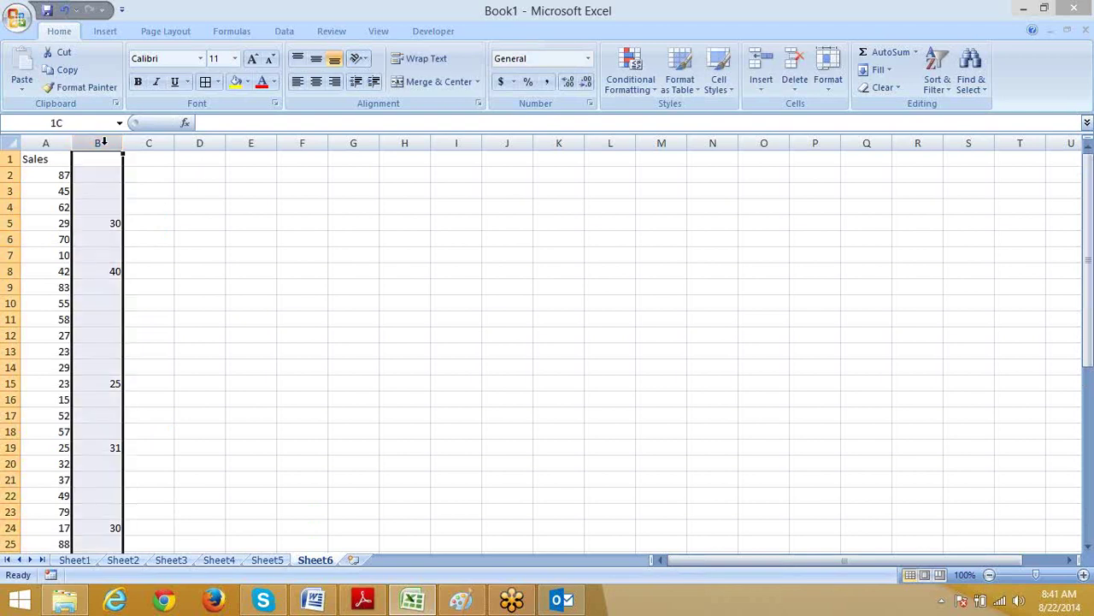
click(49, 143)
click(104, 231)
click(107, 272)
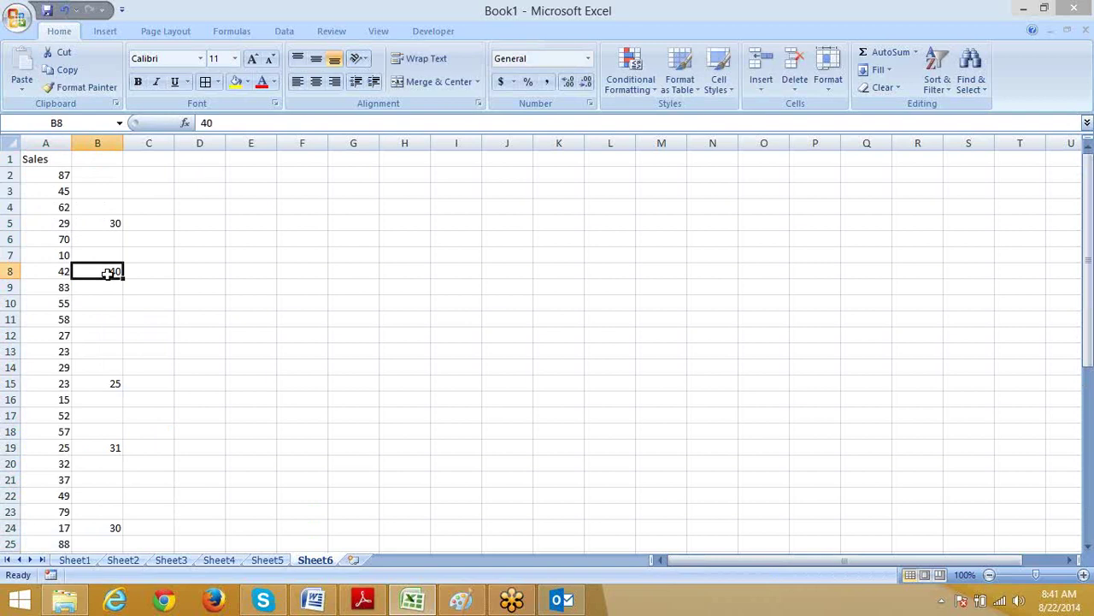
drag(102, 209, 101, 177)
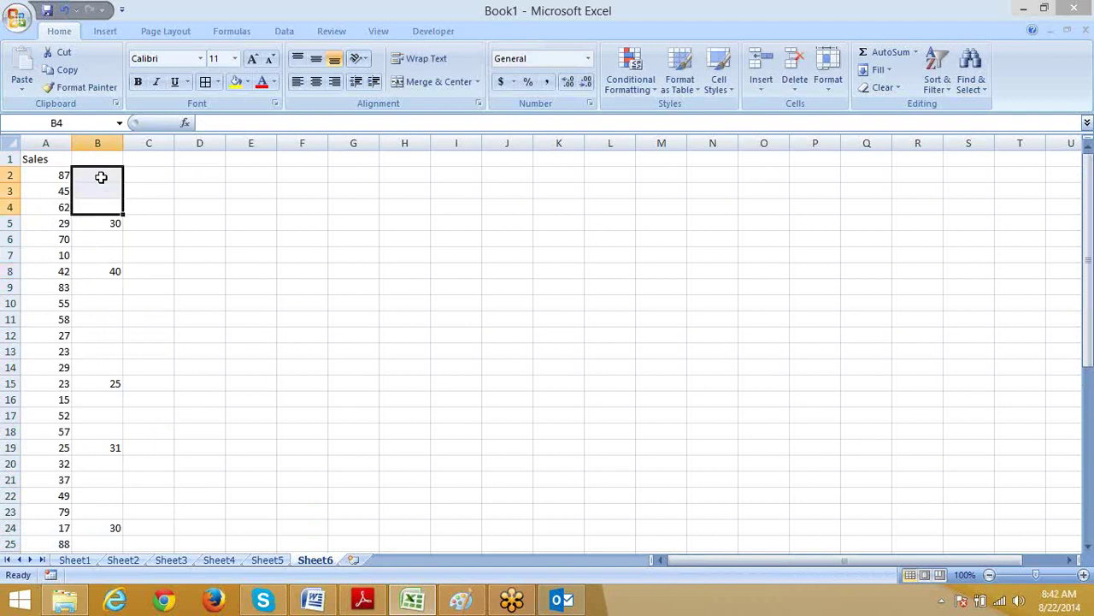
click(89, 219)
click(117, 273)
click(111, 384)
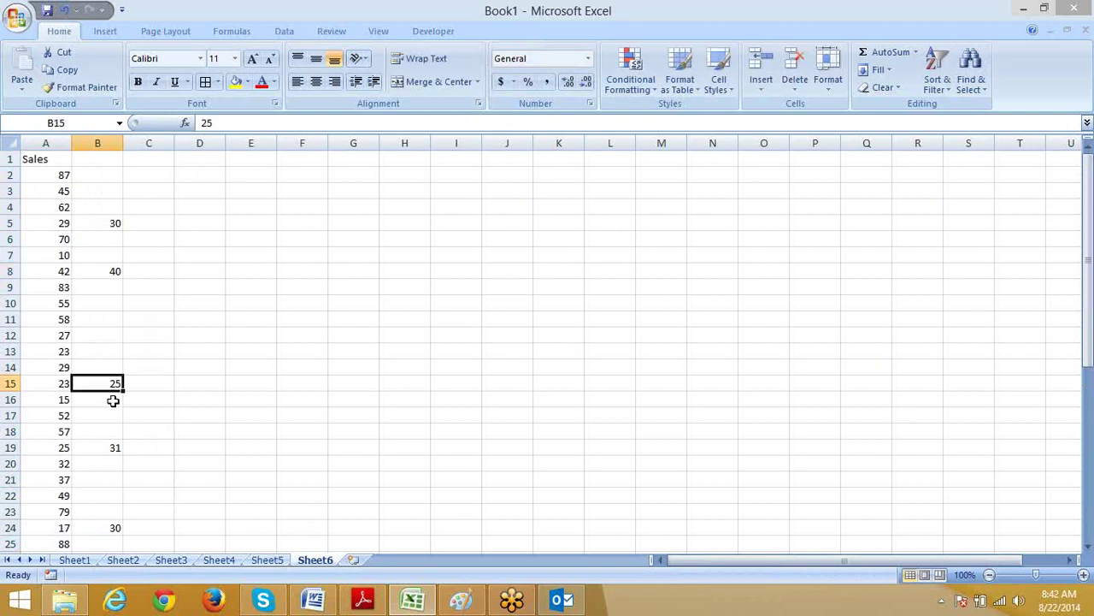
click(106, 446)
click(112, 519)
scroll(110, 513, down, 1)
scroll(107, 501, down, 3)
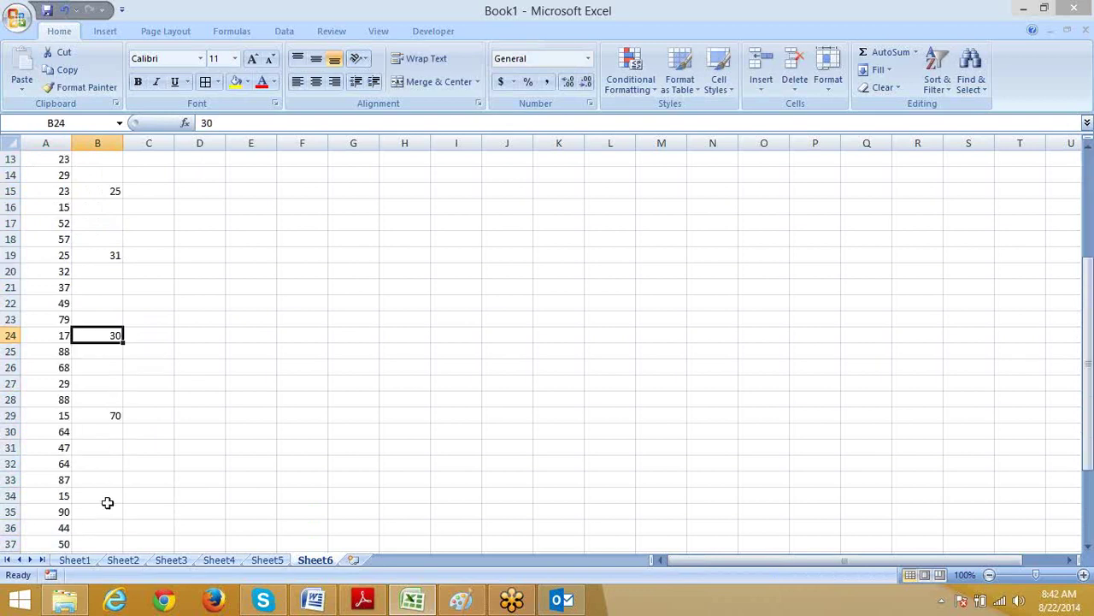
click(114, 416)
scroll(111, 416, down, 5)
scroll(115, 413, up, 6)
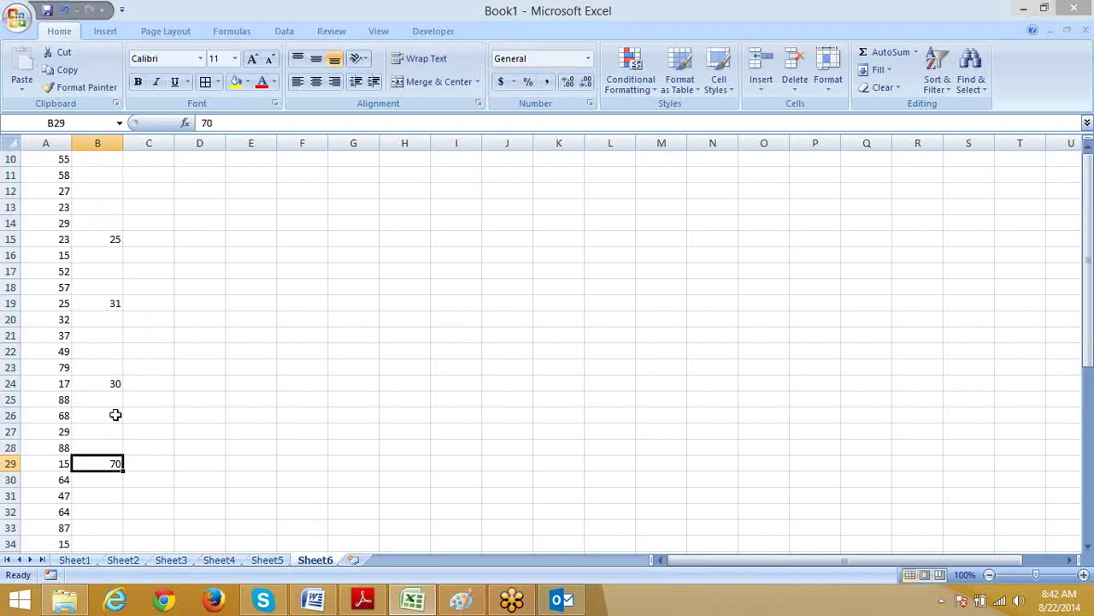
scroll(114, 413, up, 3)
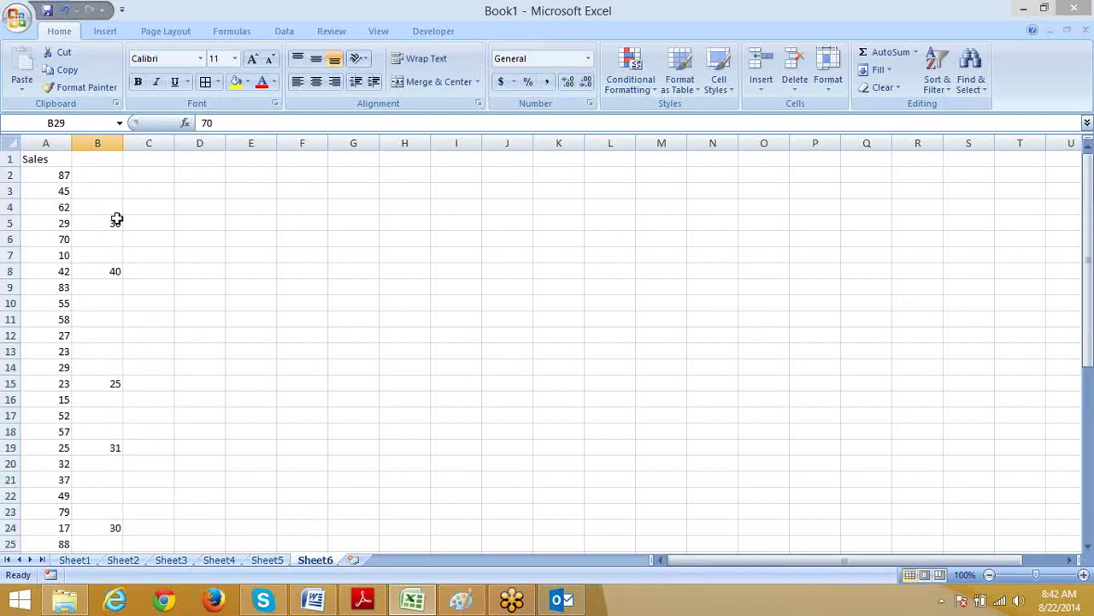
click(86, 144)
drag(48, 149, 91, 228)
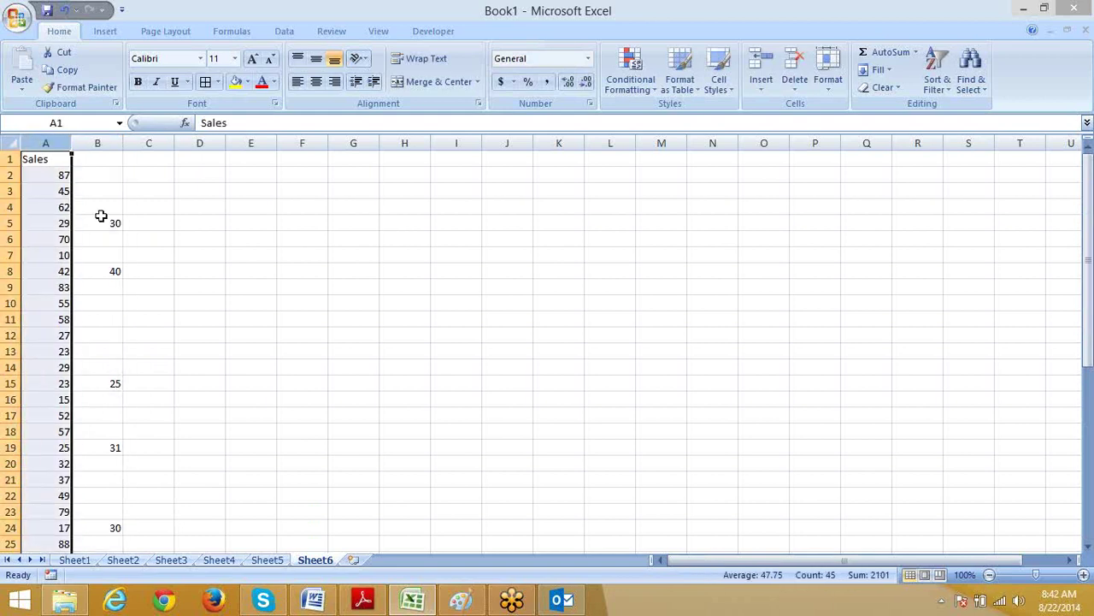
click(100, 210)
drag(101, 189, 100, 180)
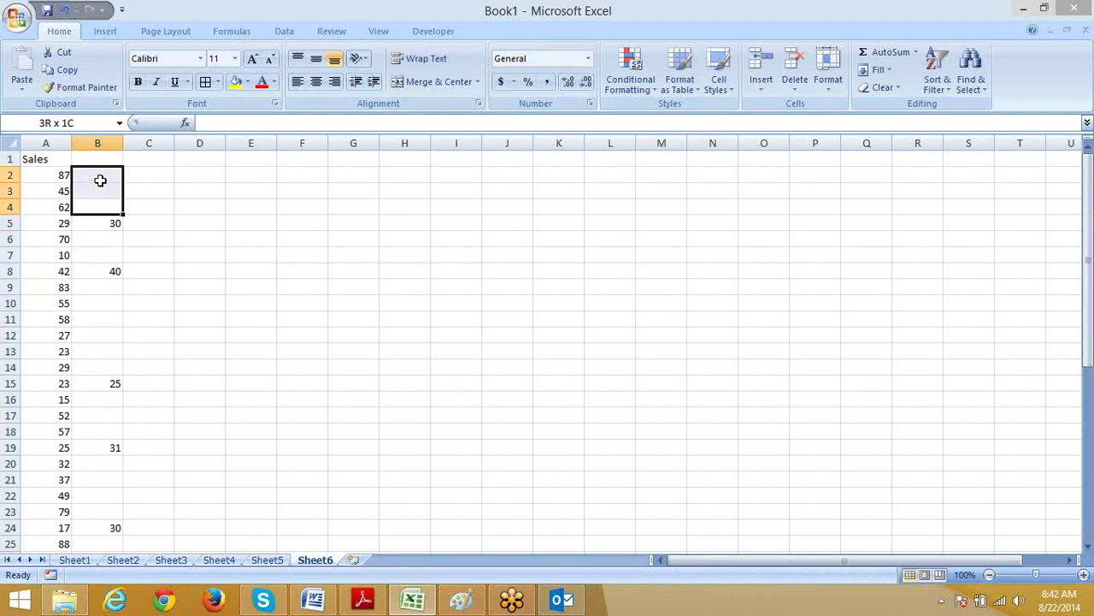
click(99, 236)
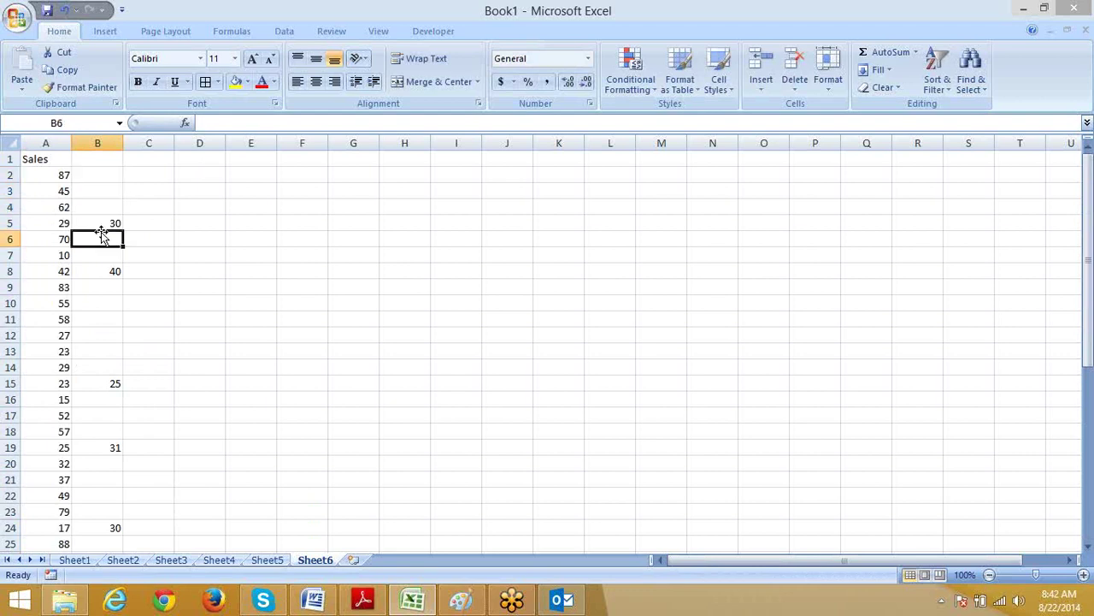
click(108, 154)
Copy column B and paste it over column A with Skip blanks ticked
click(107, 145)
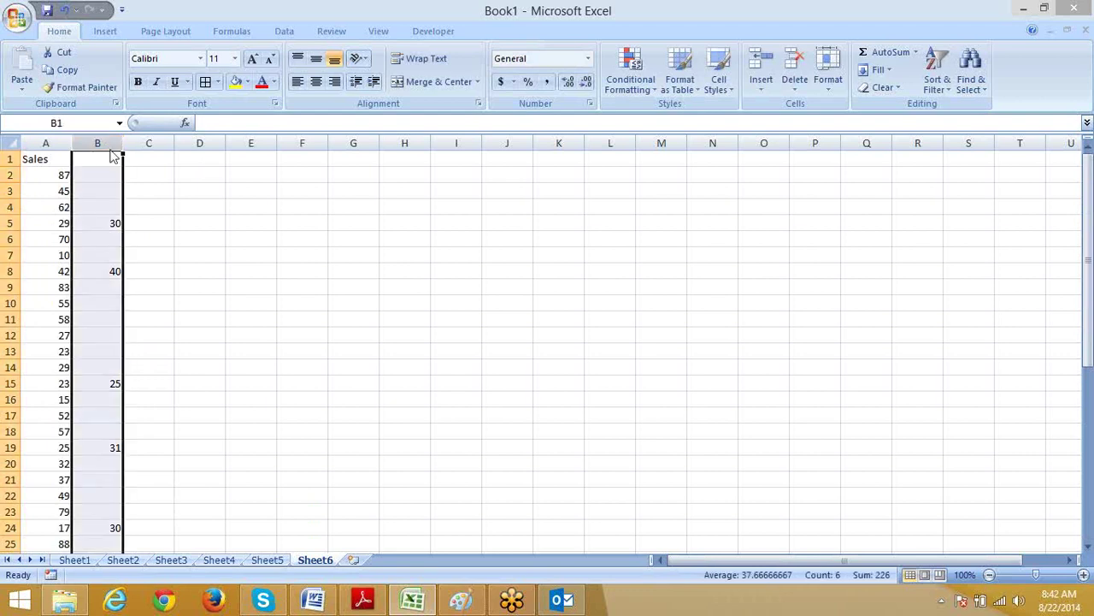
right_click(114, 156)
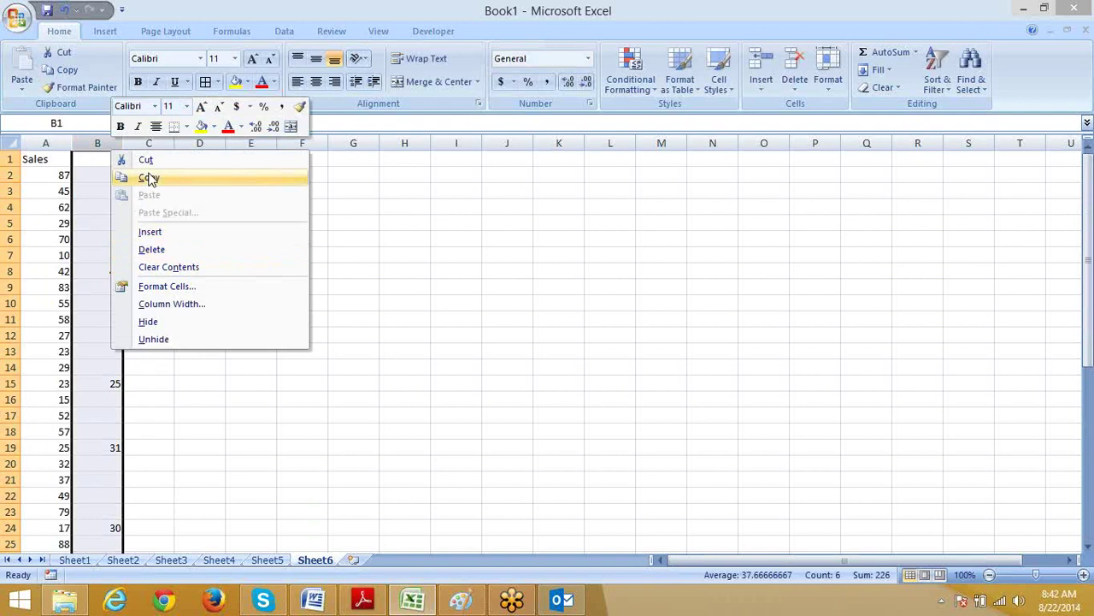
click(147, 178)
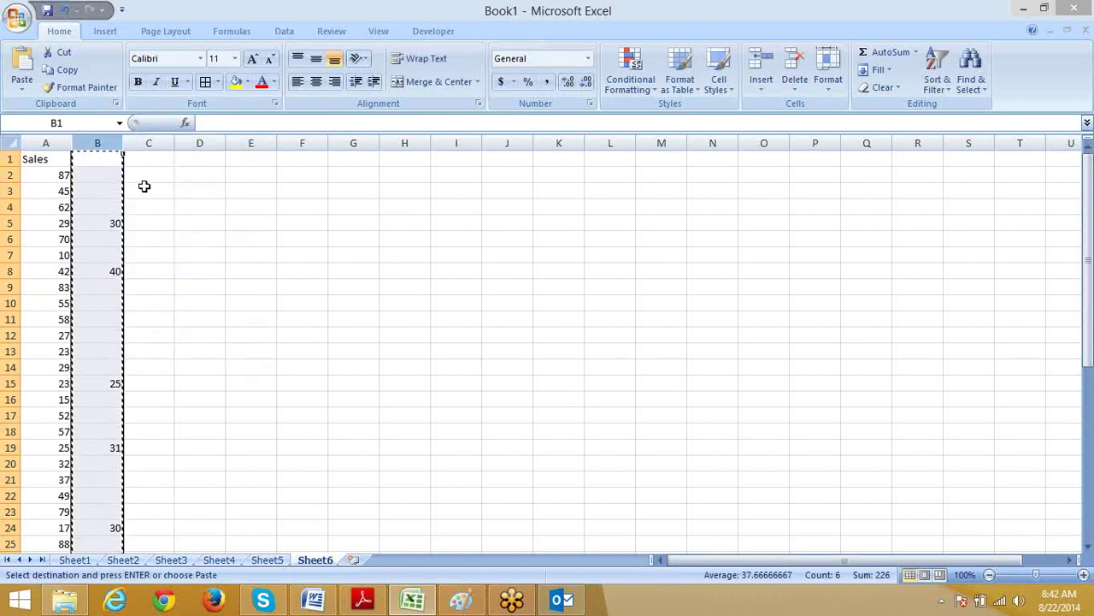
click(47, 143)
right_click(50, 176)
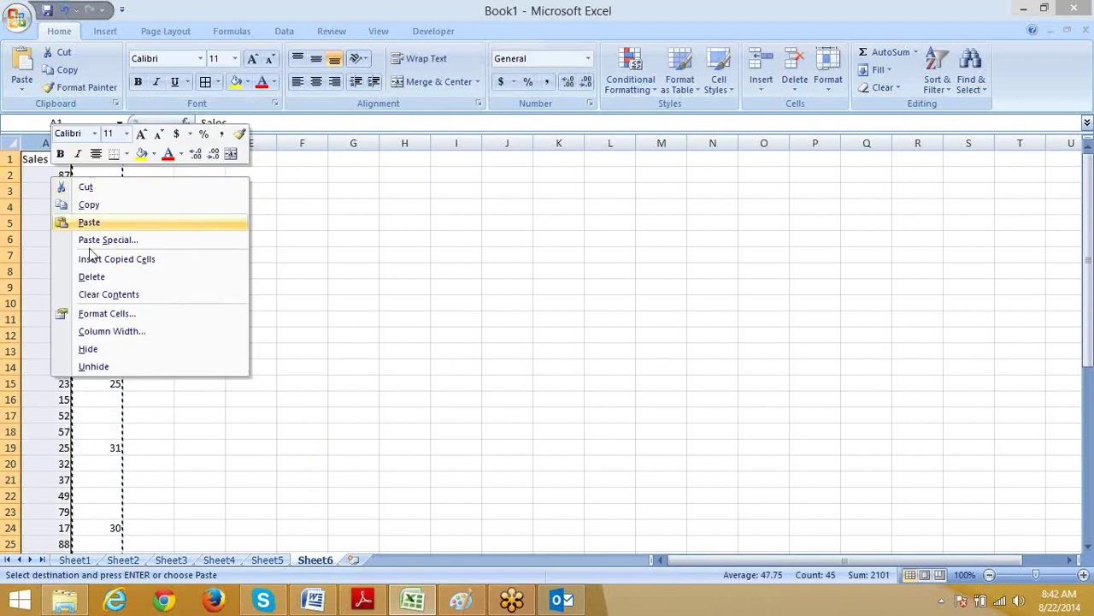
click(86, 239)
drag(82, 115, 392, 78)
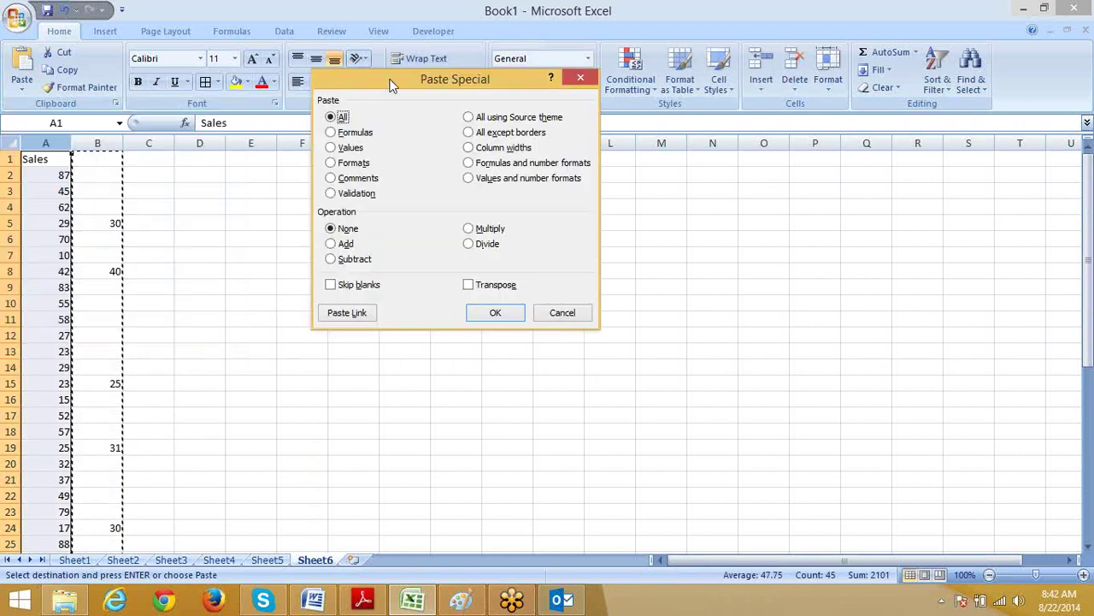
click(340, 289)
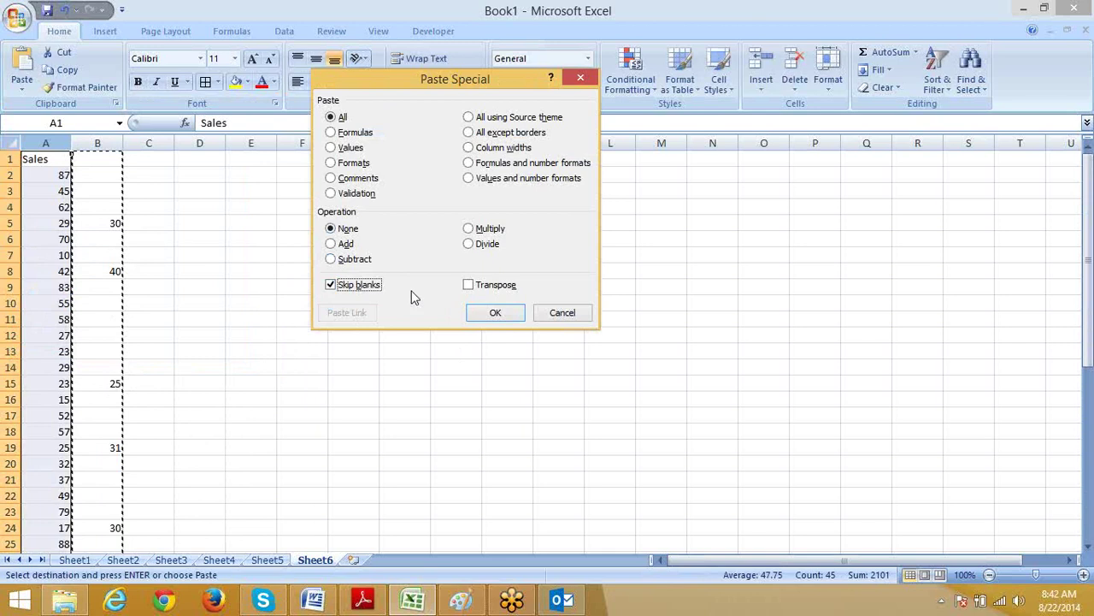
click(491, 313)
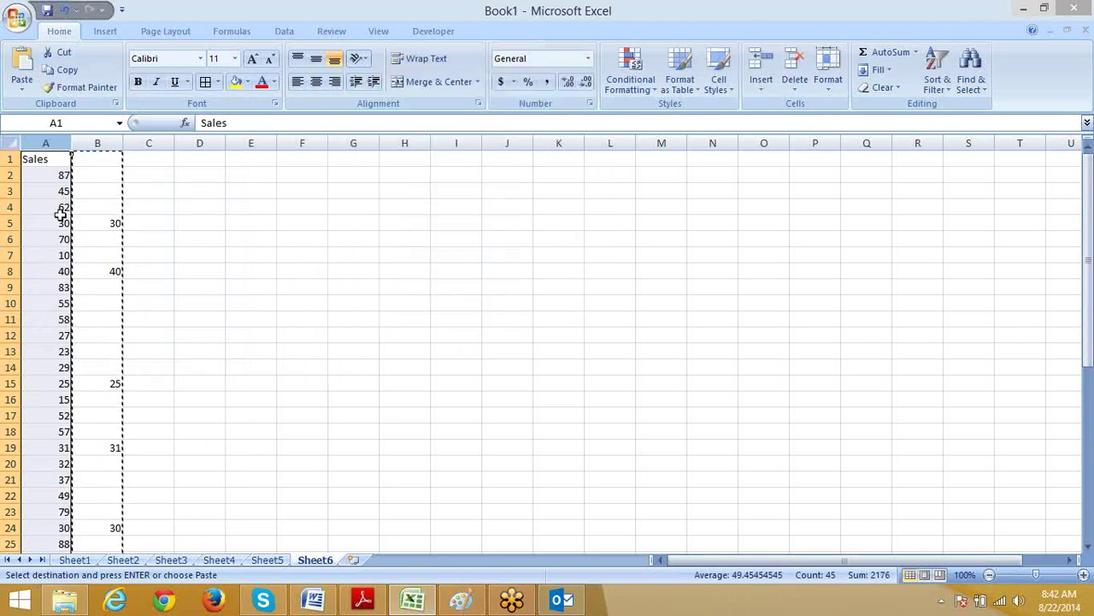
Check the unchanged cells in column A, then clear the copy and add Sheet7
drag(60, 210, 53, 171)
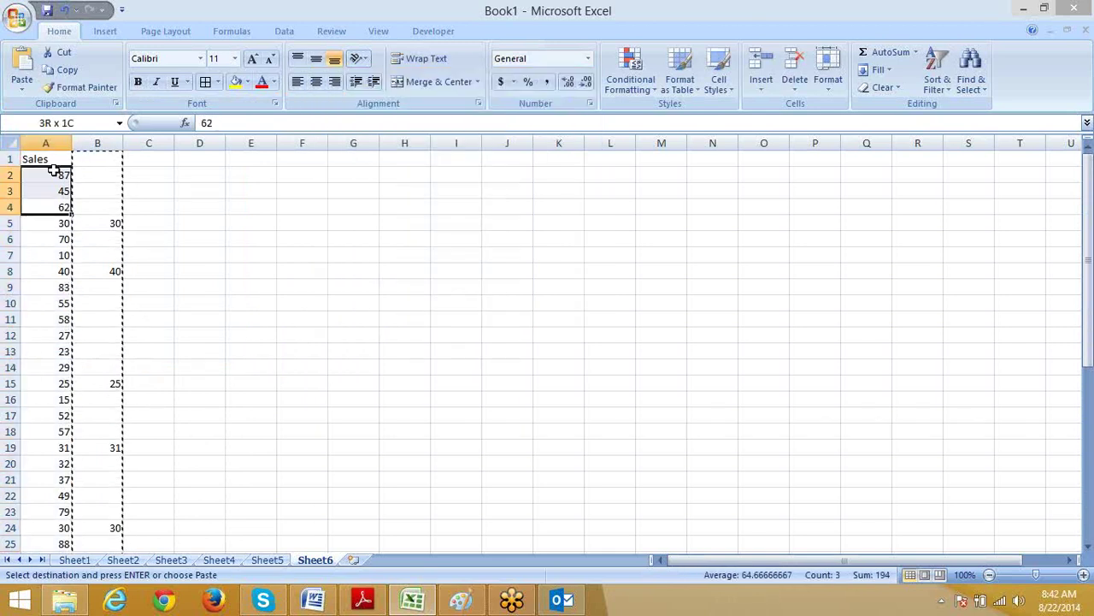
click(49, 235)
key(Down)
shift+click(51, 237)
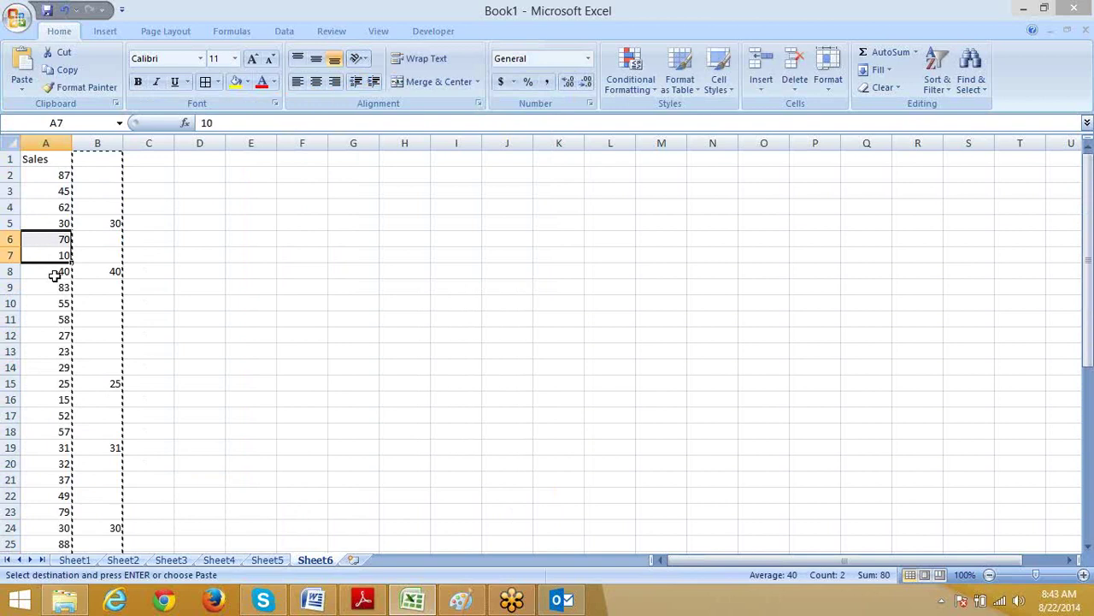
drag(61, 369, 66, 299)
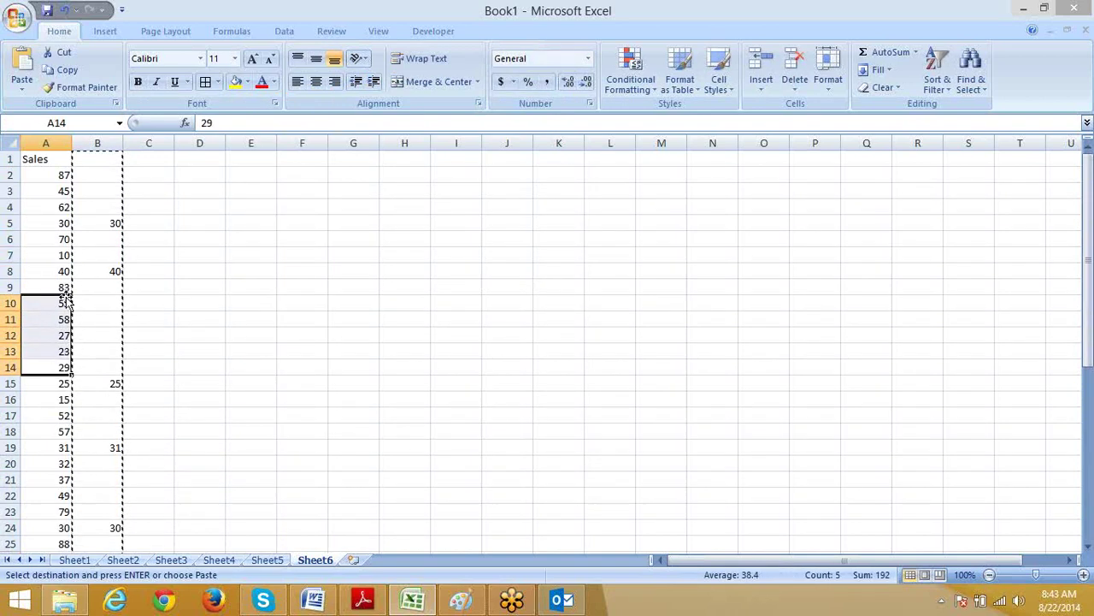
key(Escape)
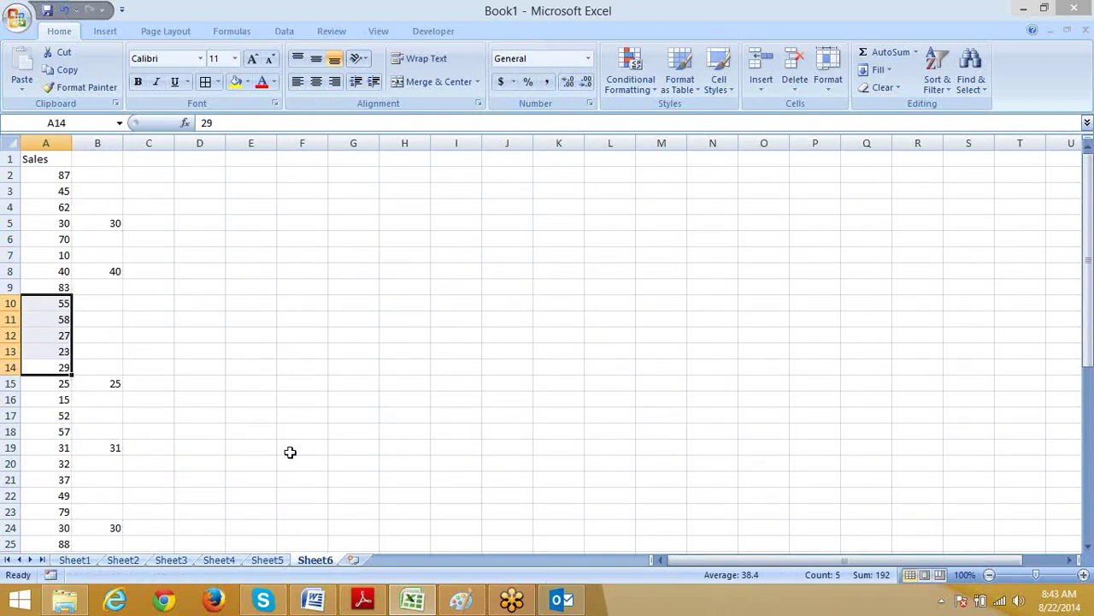
click(355, 560)
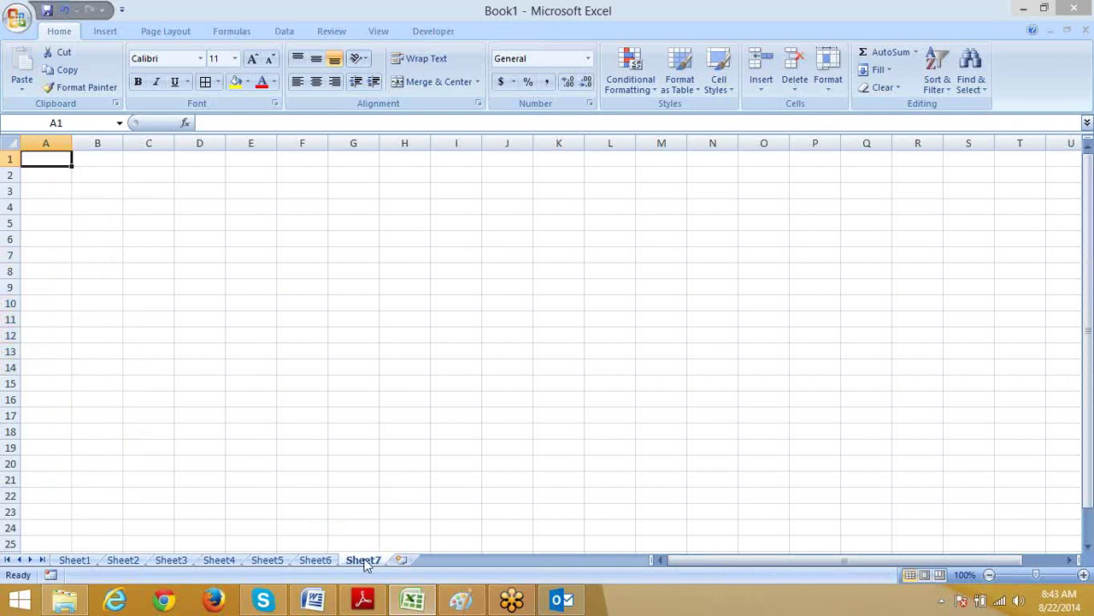
Type the Month heading in Sheet7's A1 and review column B's entries on Sheet6
text(Month)
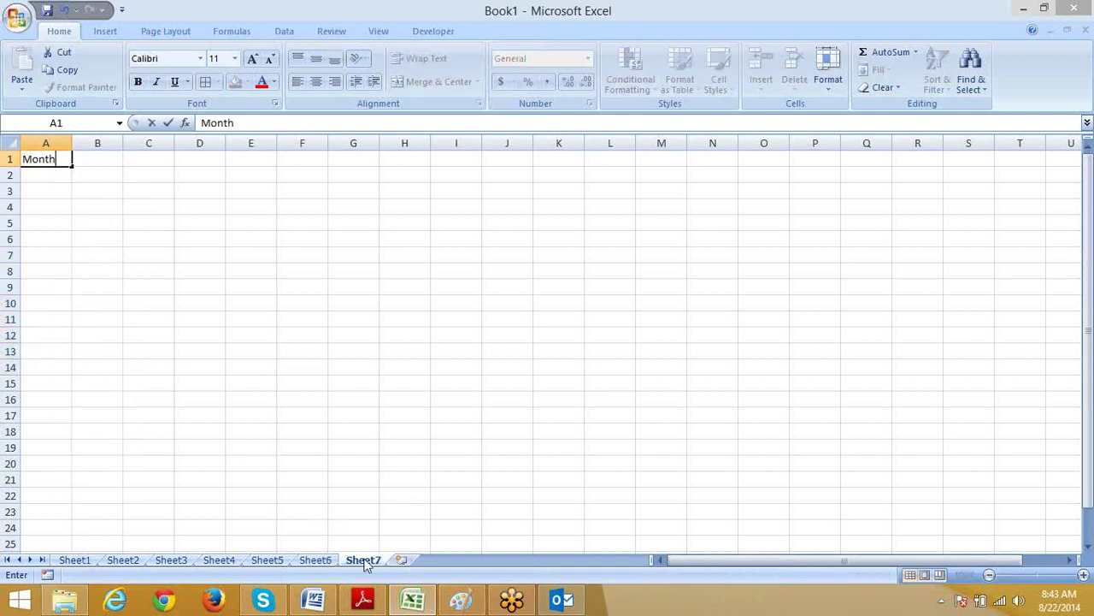
key(Return)
click(305, 561)
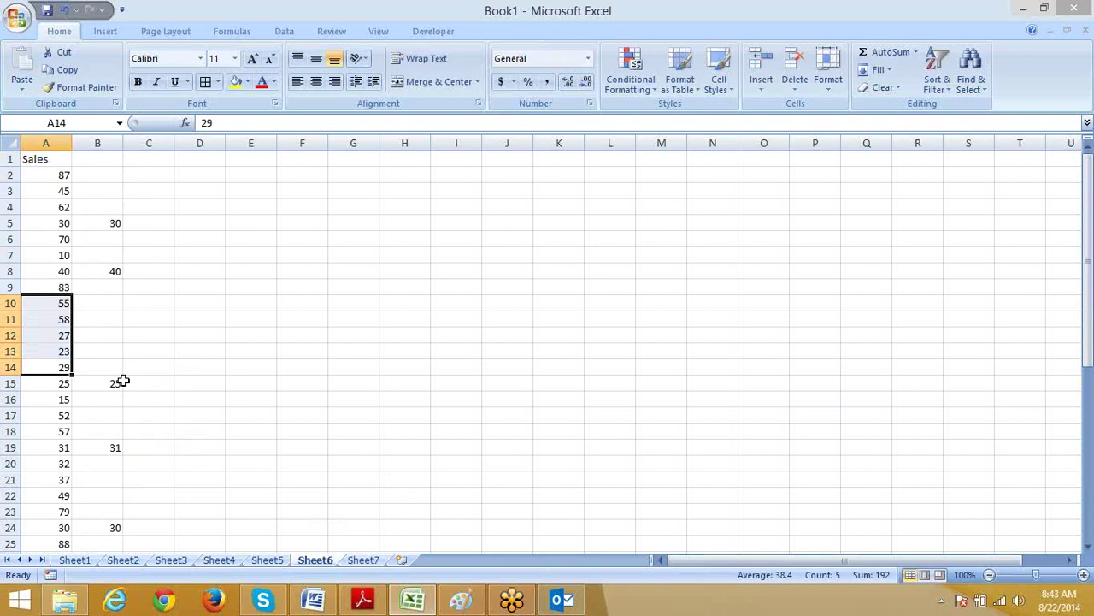
click(114, 271)
click(99, 225)
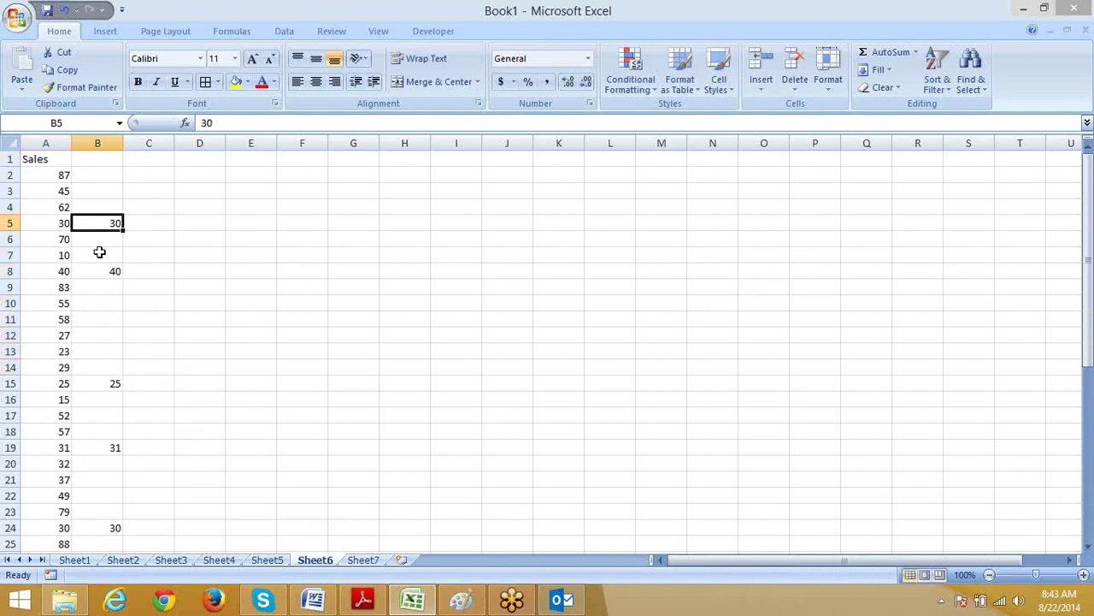
click(101, 399)
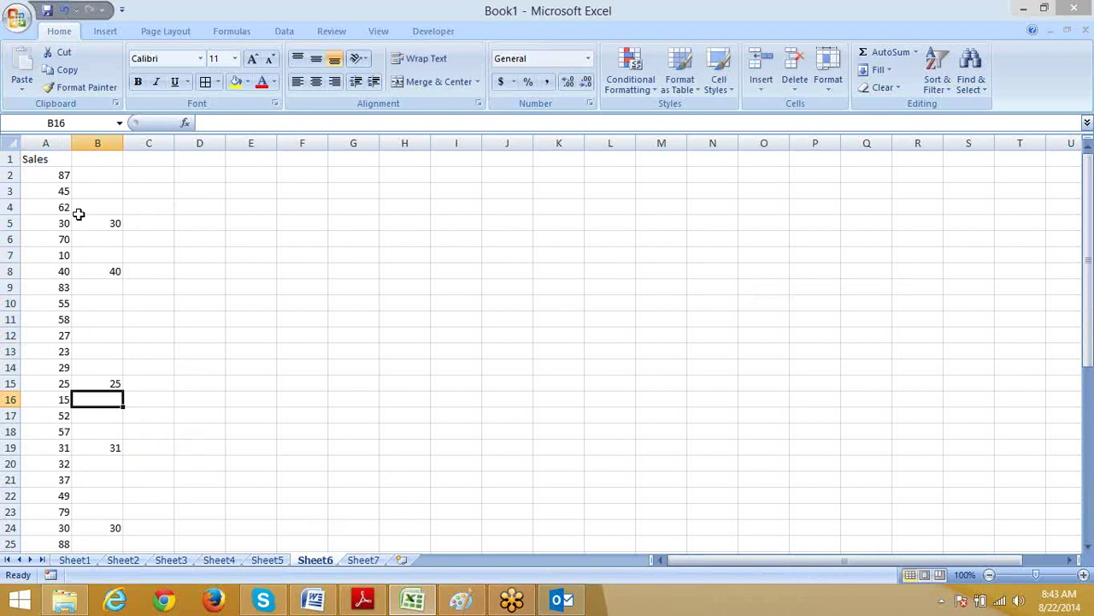
key(ctrl+Page_Down)
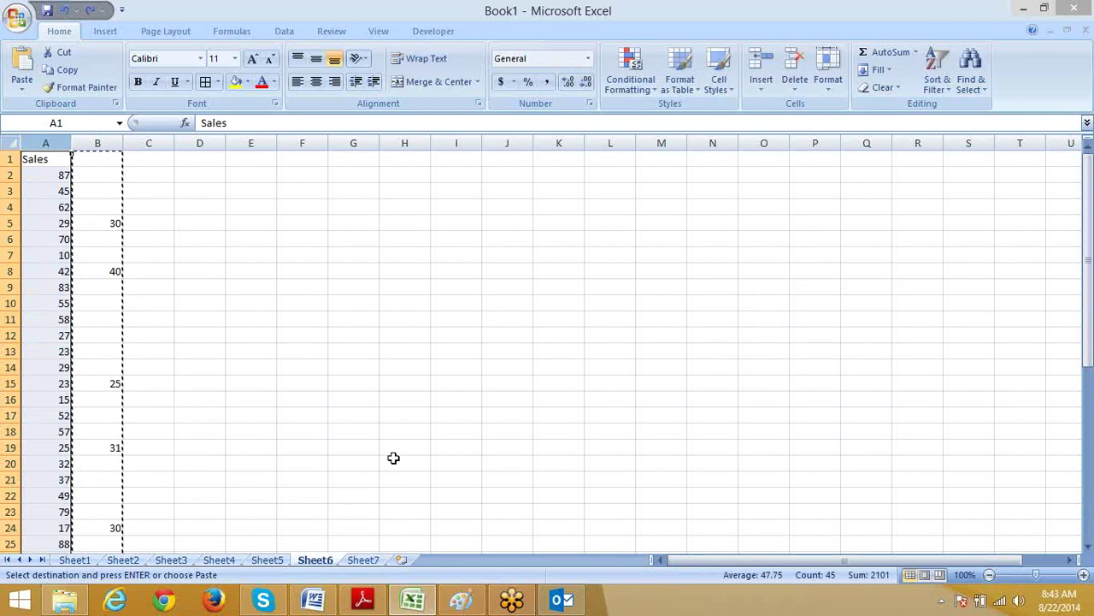
key(Escape)
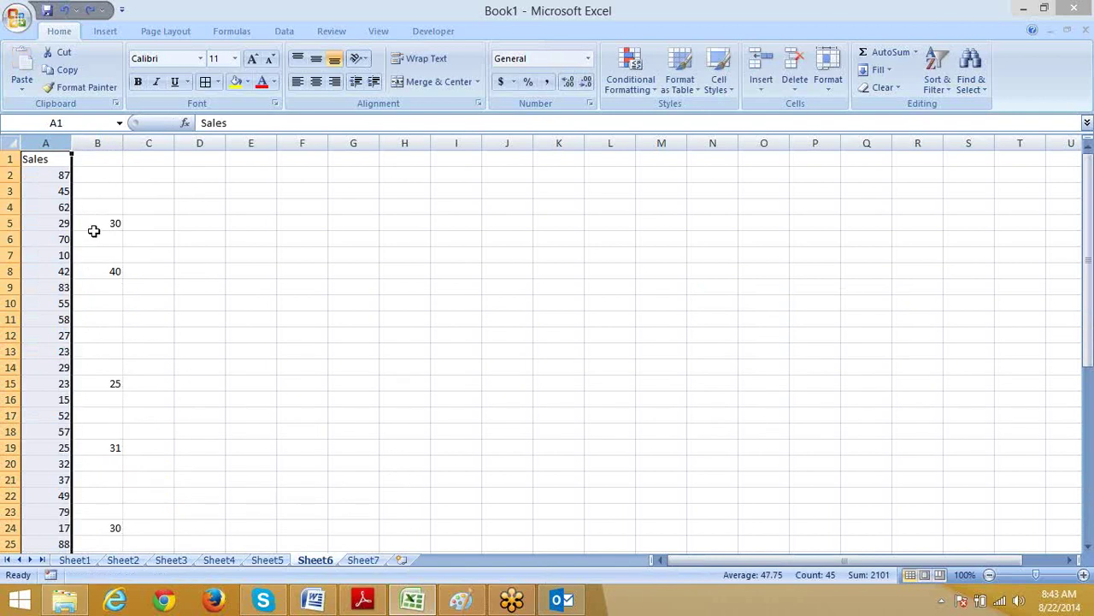
Copy B5's 30 over A5's 29 and B8's 40 over A8's 42
click(62, 227)
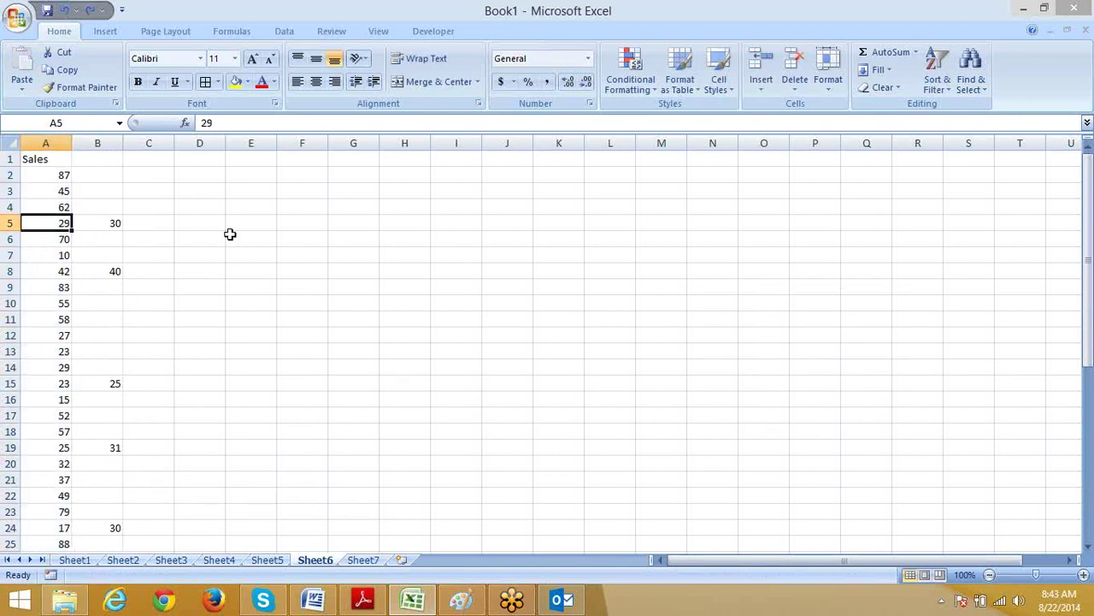
key(Right)
click(113, 172)
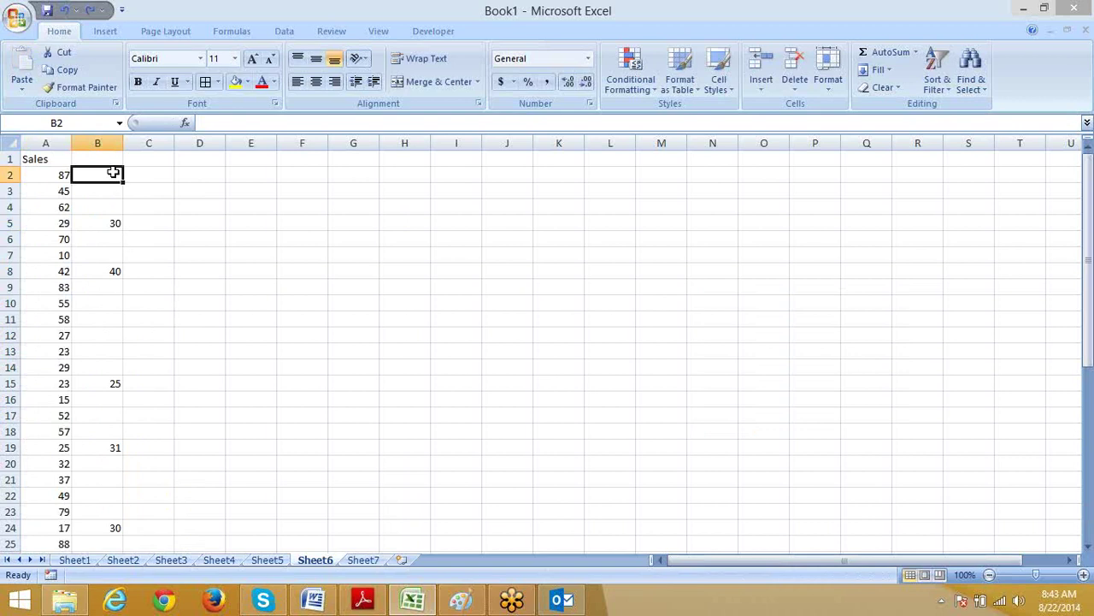
key(ctrl+Down)
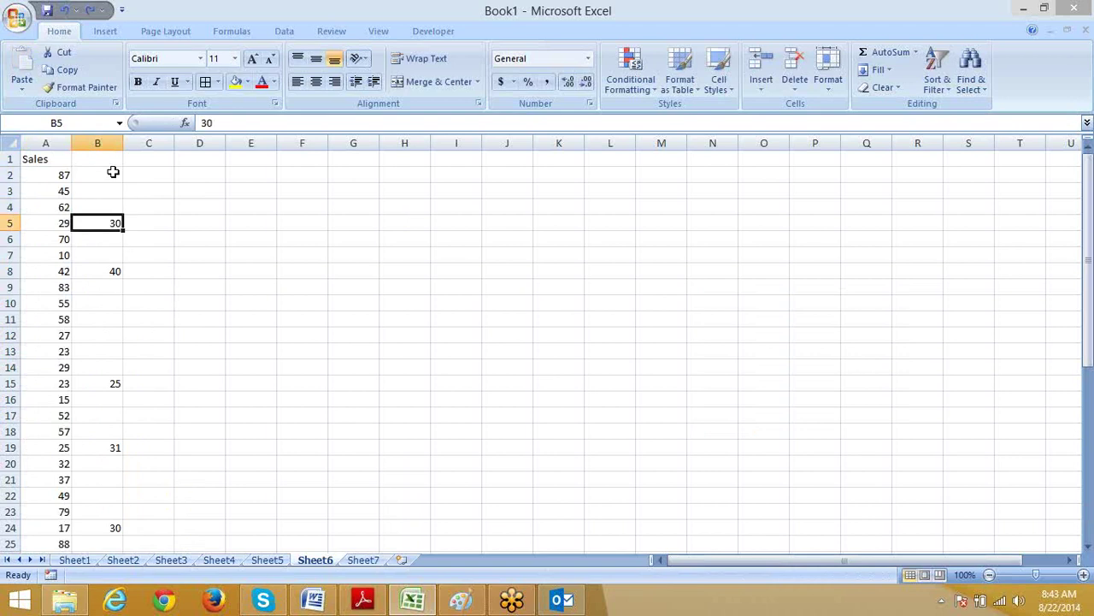
key(ctrl+c)
key(Left)
key(Return)
key(Down)
key(Down)
key(Down)
key(Right)
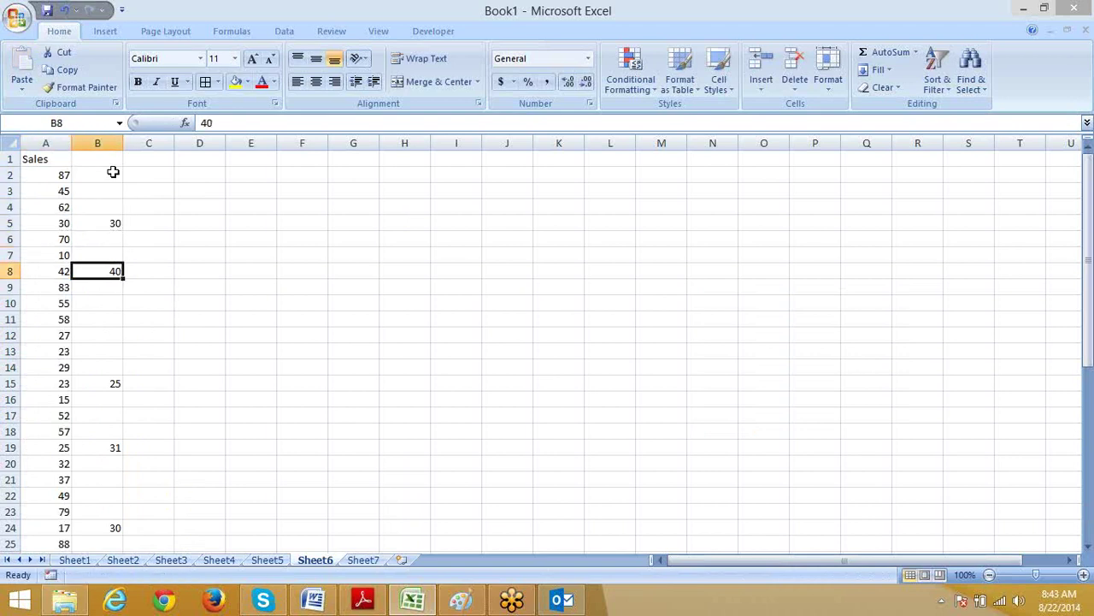
key(ctrl+c)
key(Left)
key(Return)
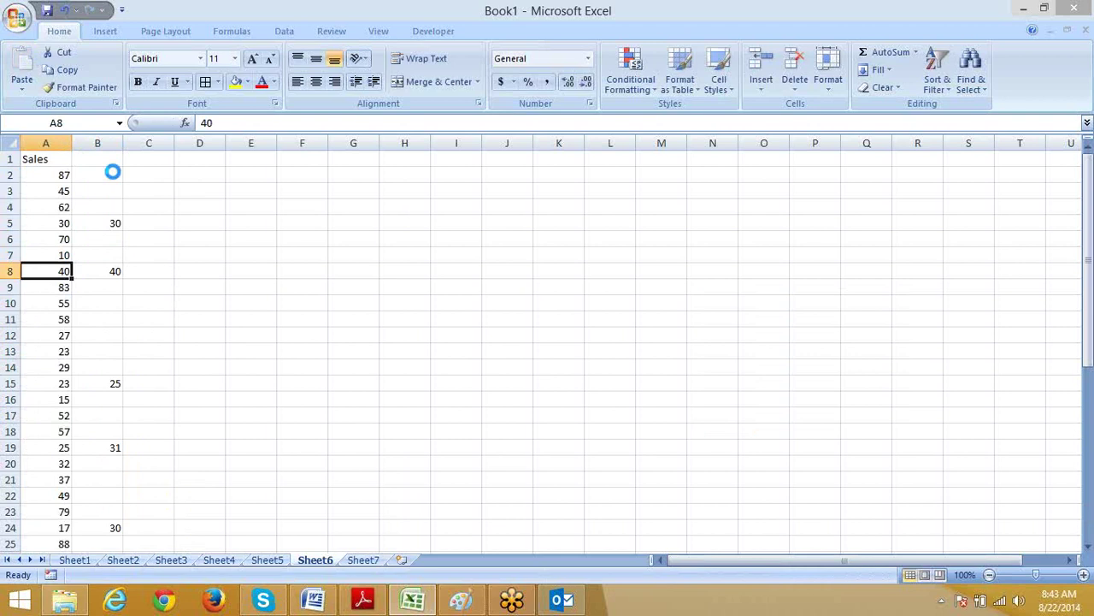
Undo the single-cell pastes so A5 and A8 show 29 and 42, then select column B
key(ctrl+z)
key(ctrl+z)
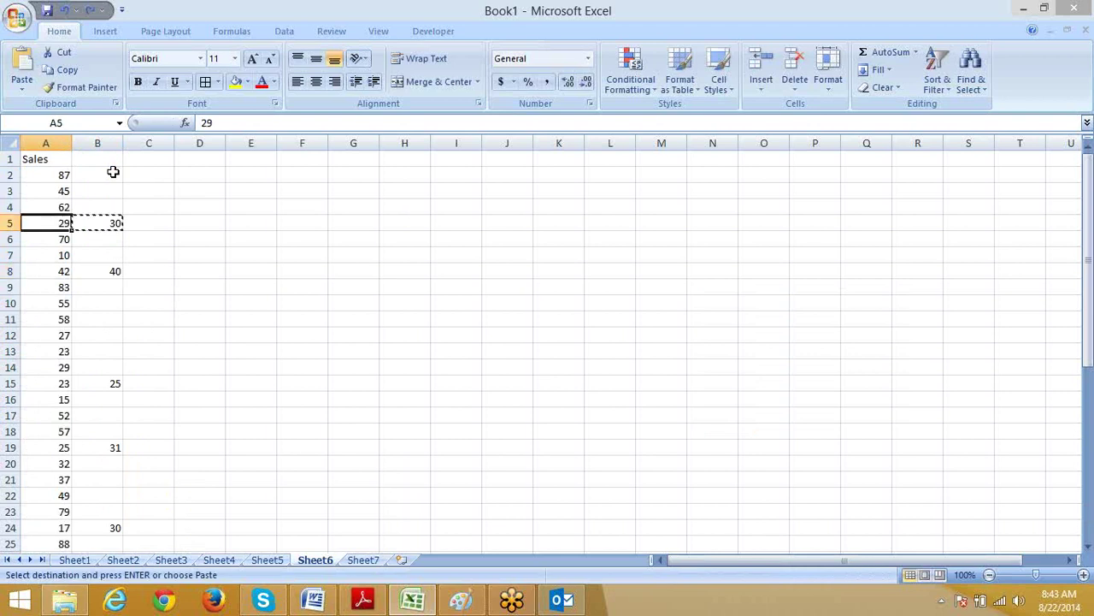
key(Escape)
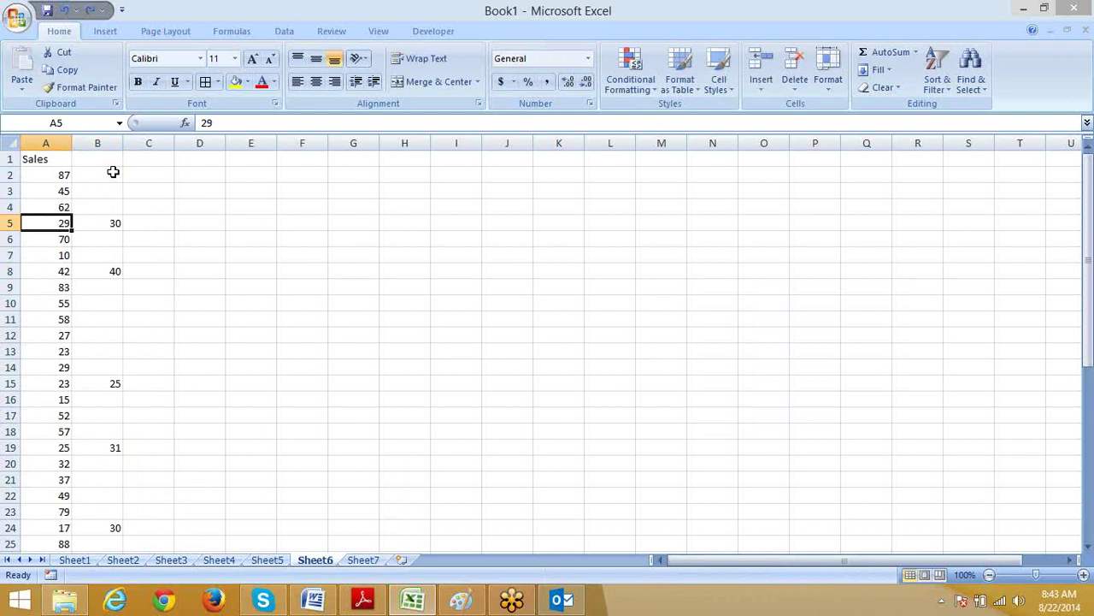
click(112, 144)
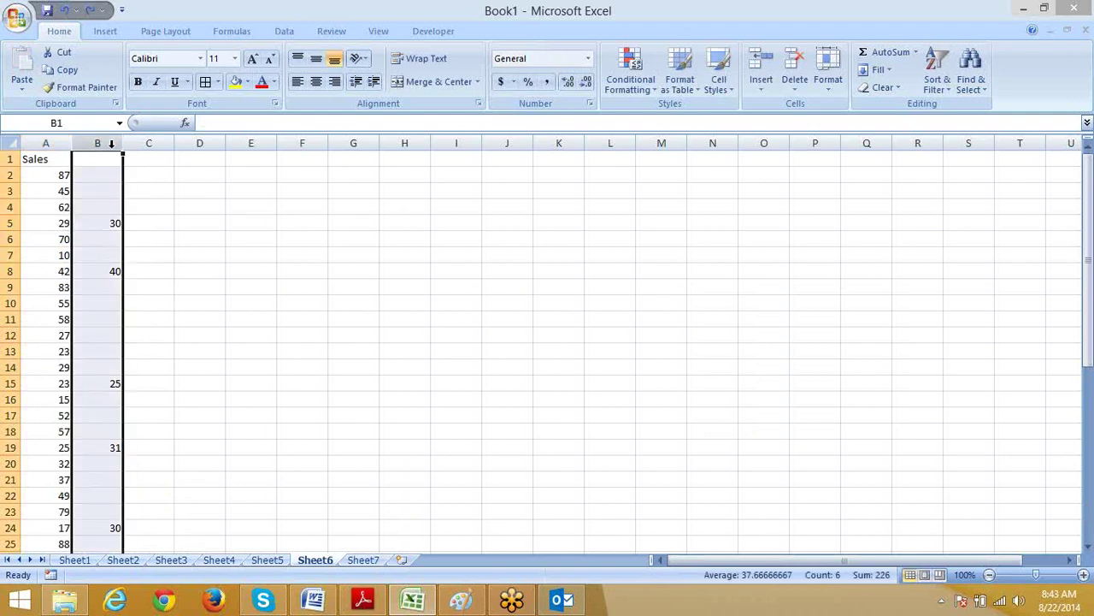
Paste column B onto column A with Skip blanks, giving A5=30, A8=40, A15=25, A19=31
key(ctrl+c)
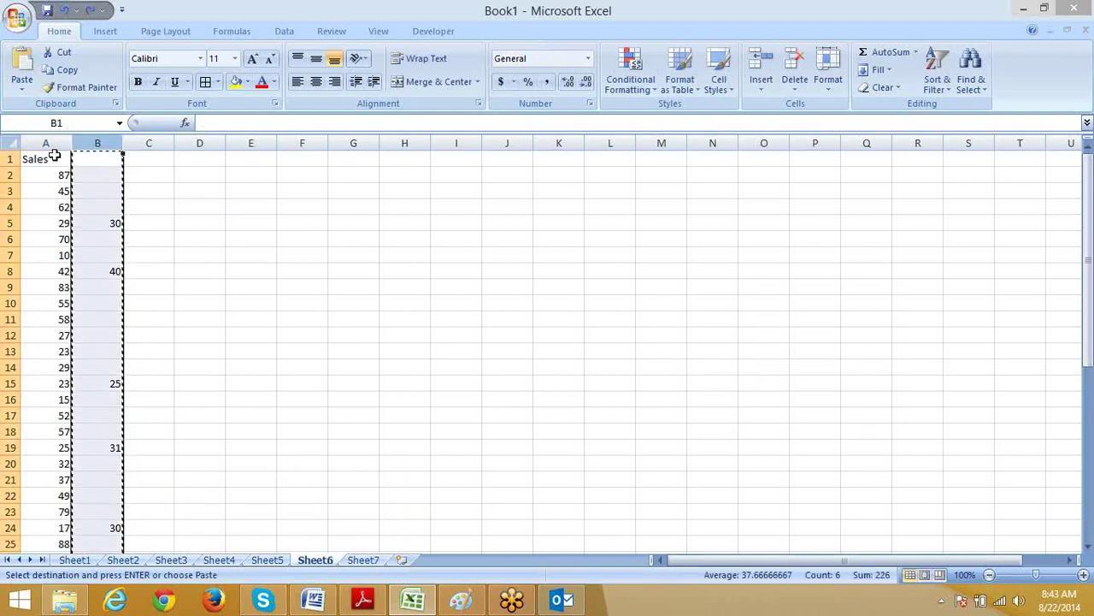
click(47, 140)
right_click(53, 166)
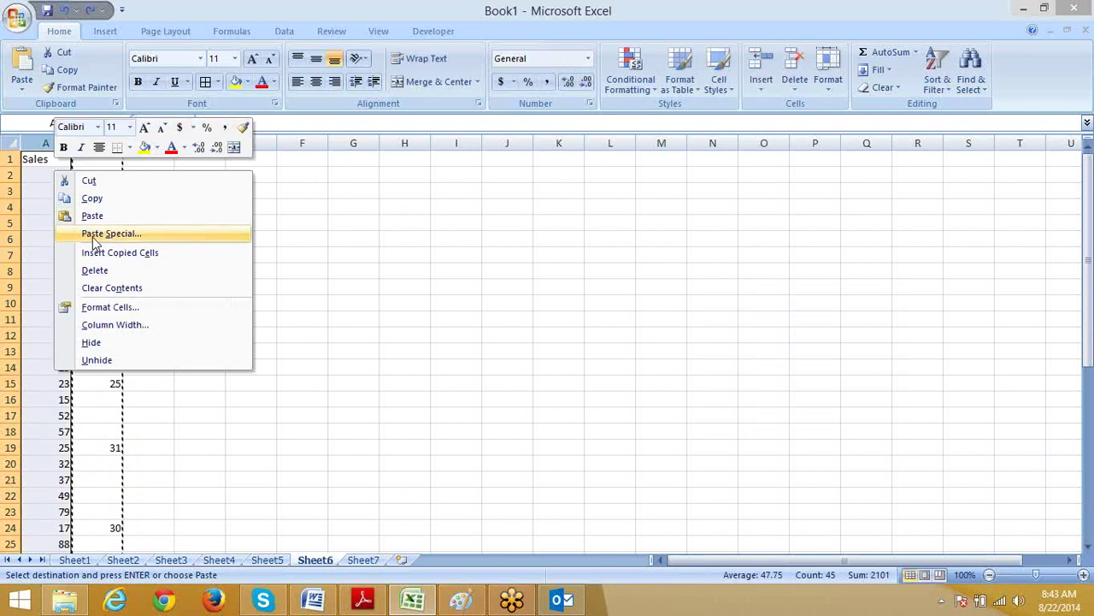
click(98, 233)
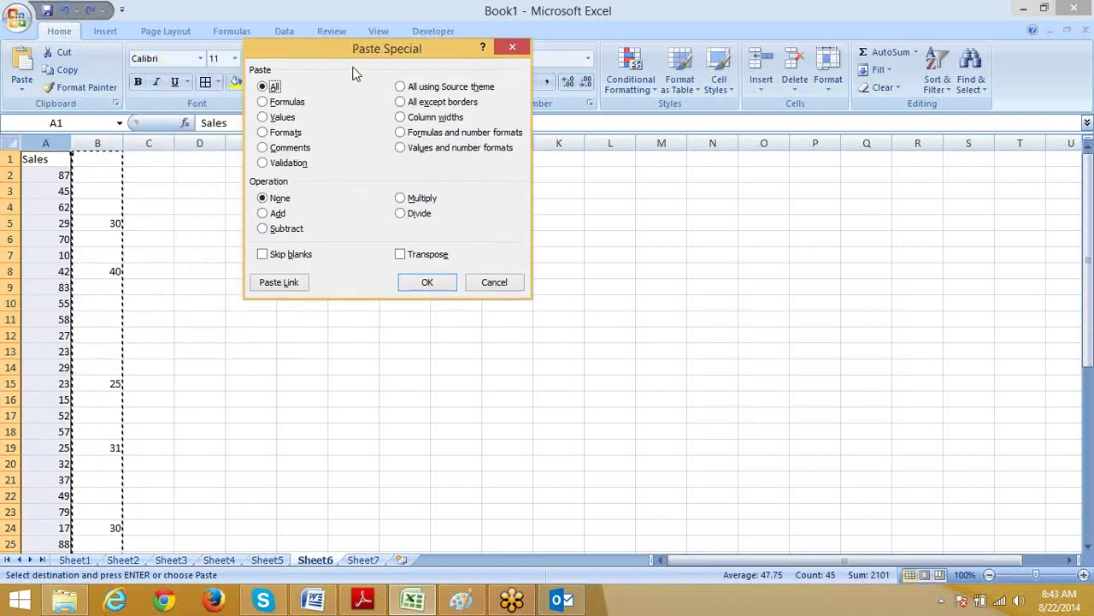
click(288, 261)
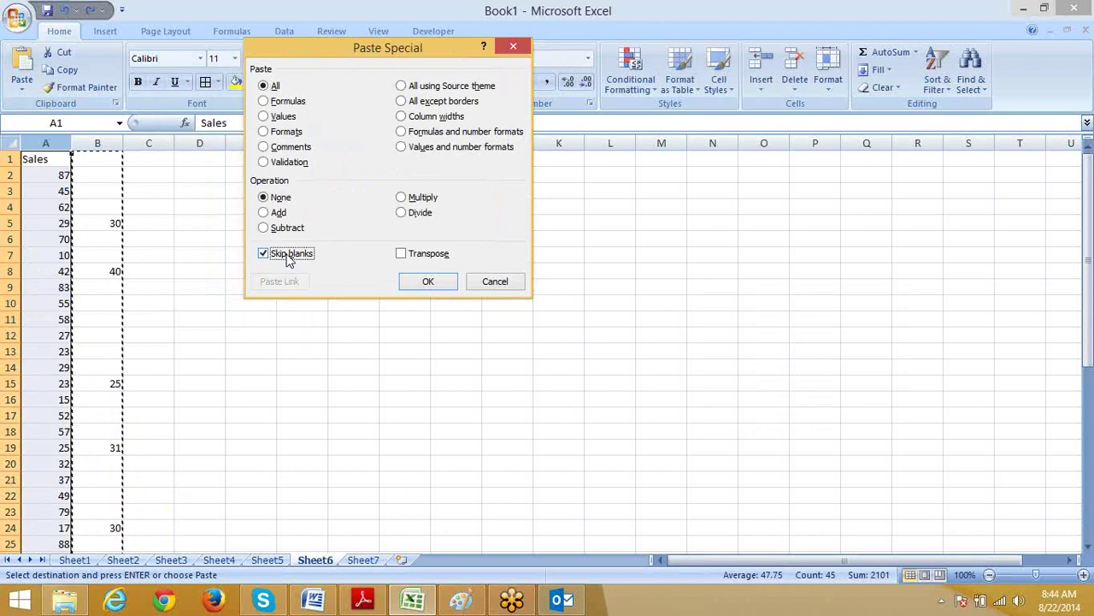
click(419, 283)
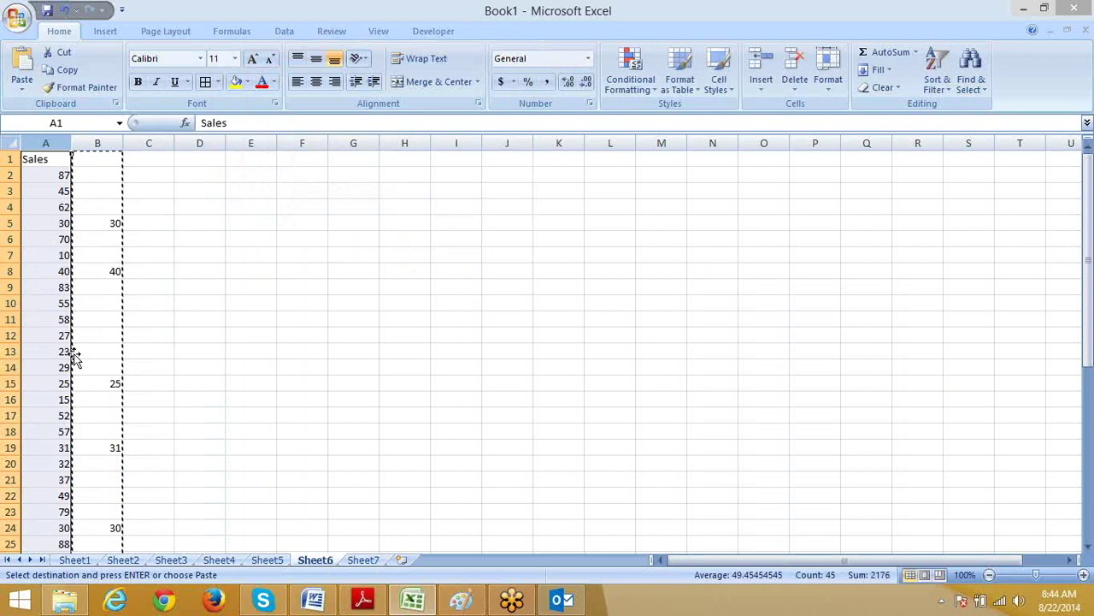
On Sheet7, label A1 Month and A2 Sales, and fill months Jan–Jun across B1:G1
click(363, 561)
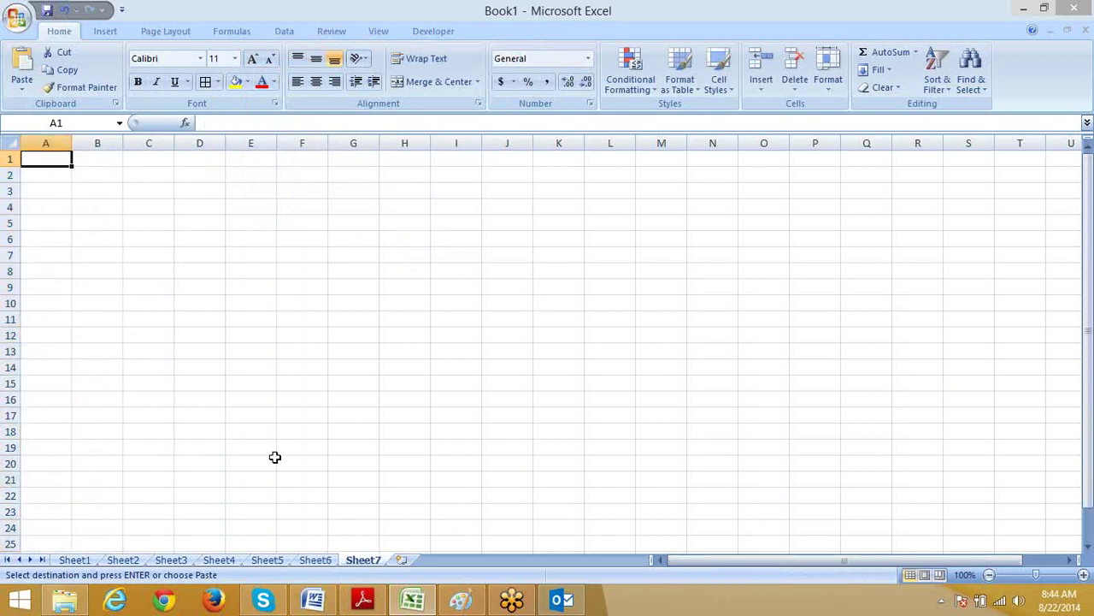
text(Month)
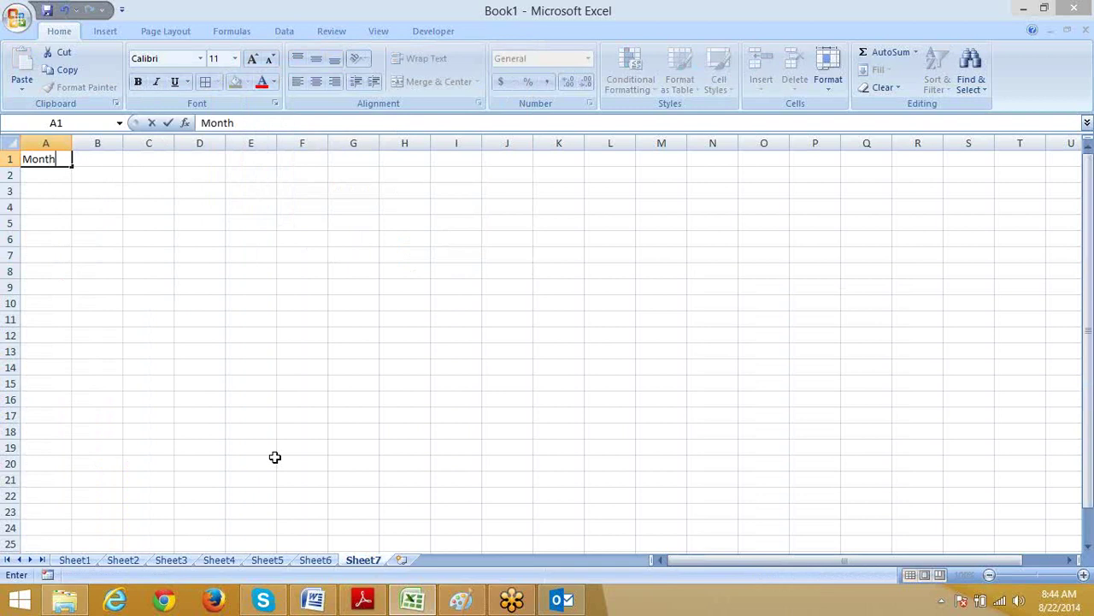
key(Return)
text(Sale)
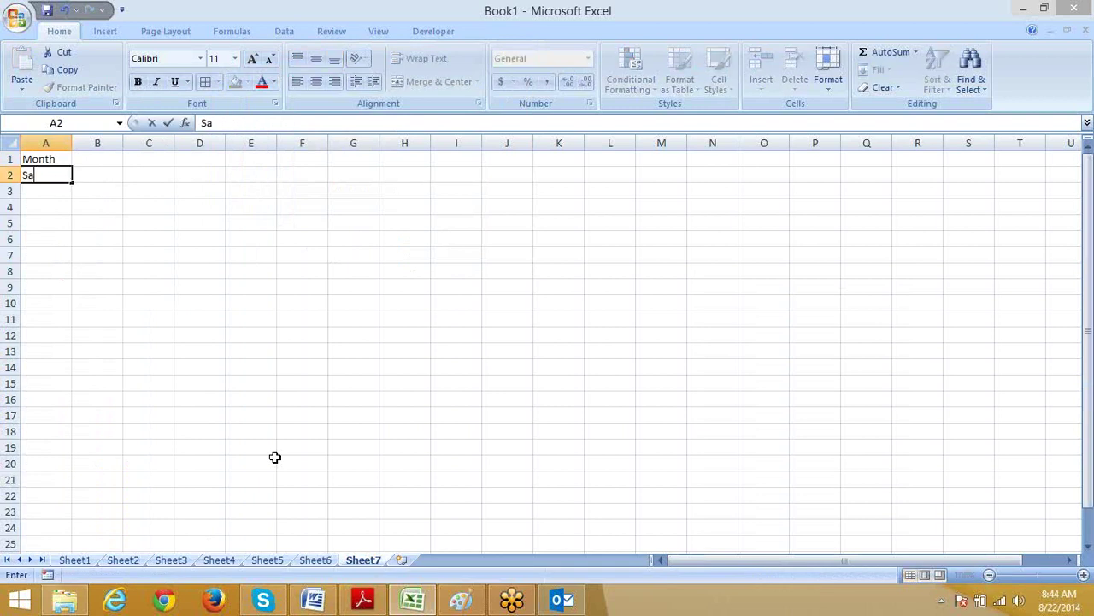
text(s)
key(Return)
key(Up)
key(Up)
key(Right)
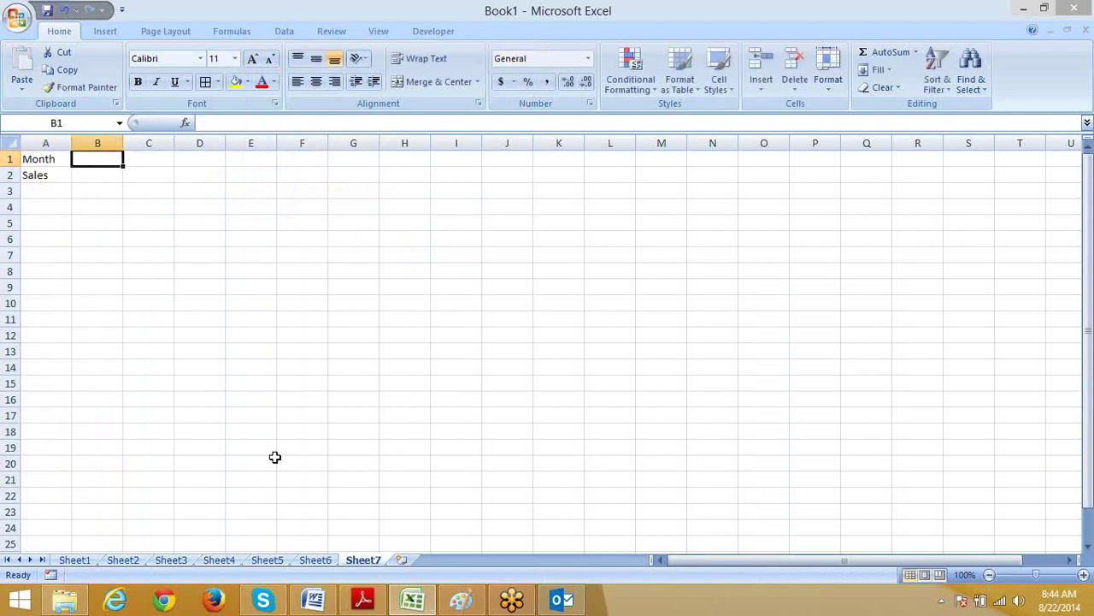
text(?)
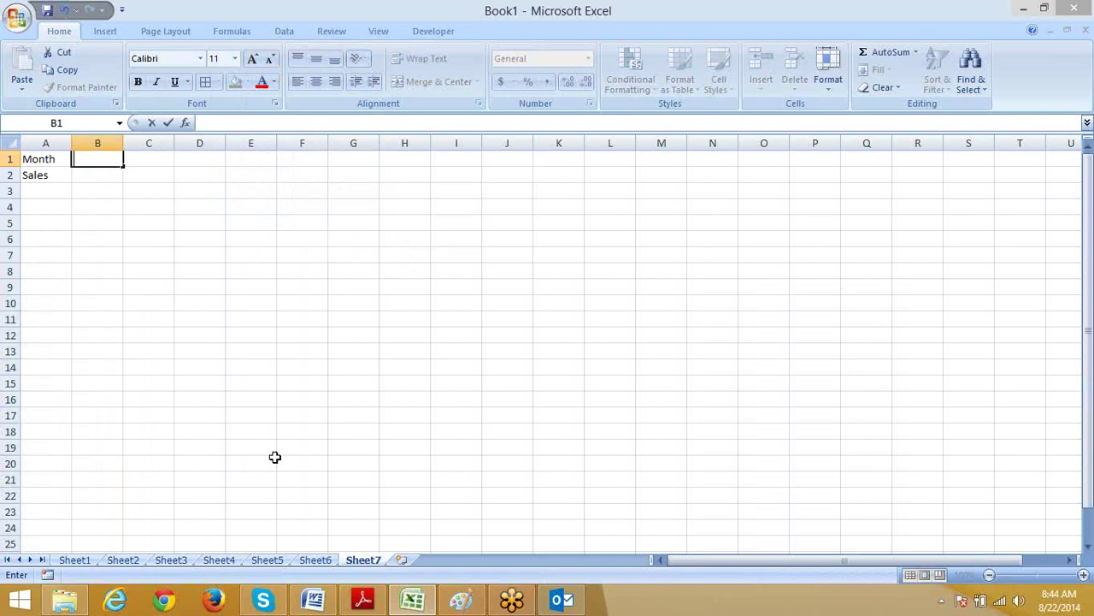
text(an)
click(130, 258)
click(99, 161)
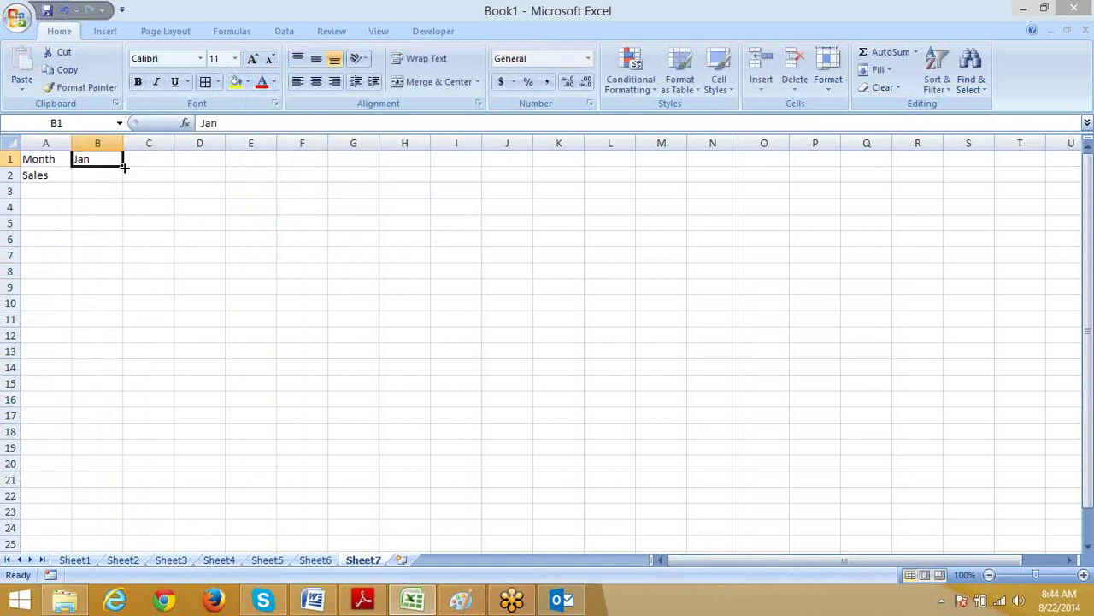
drag(123, 167, 376, 164)
Enter sales figures 12, 32, 43, 54, 65 and 76 in B2:G2
click(104, 189)
click(99, 174)
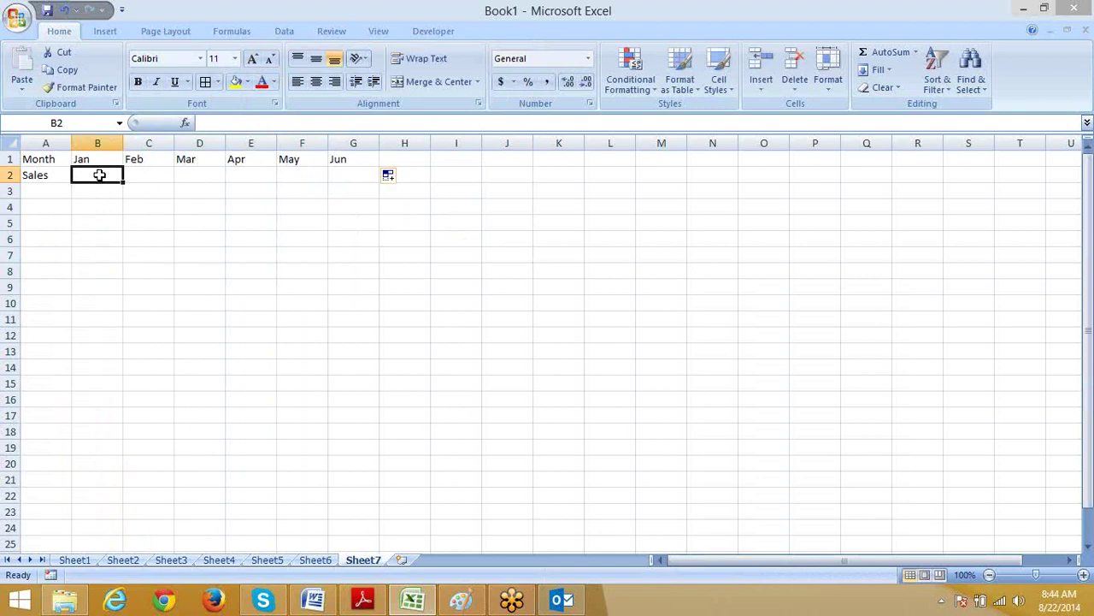
text(12)
key(Tab)
text(32)
key(Tab)
text(43)
key(Tab)
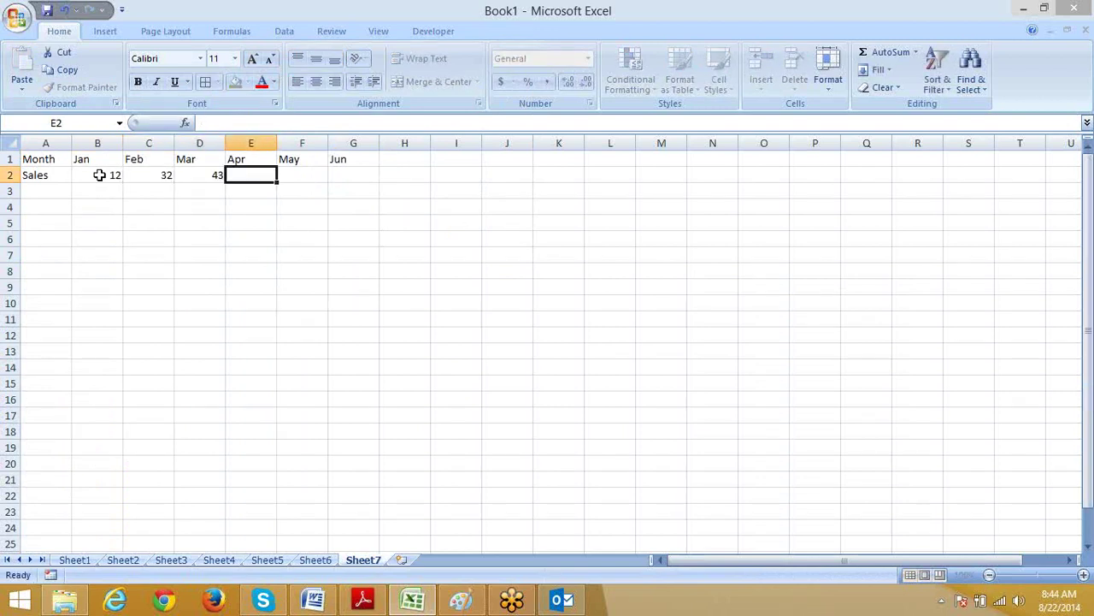
text(54)
key(Tab)
text(65)
key(Tab)
text(76)
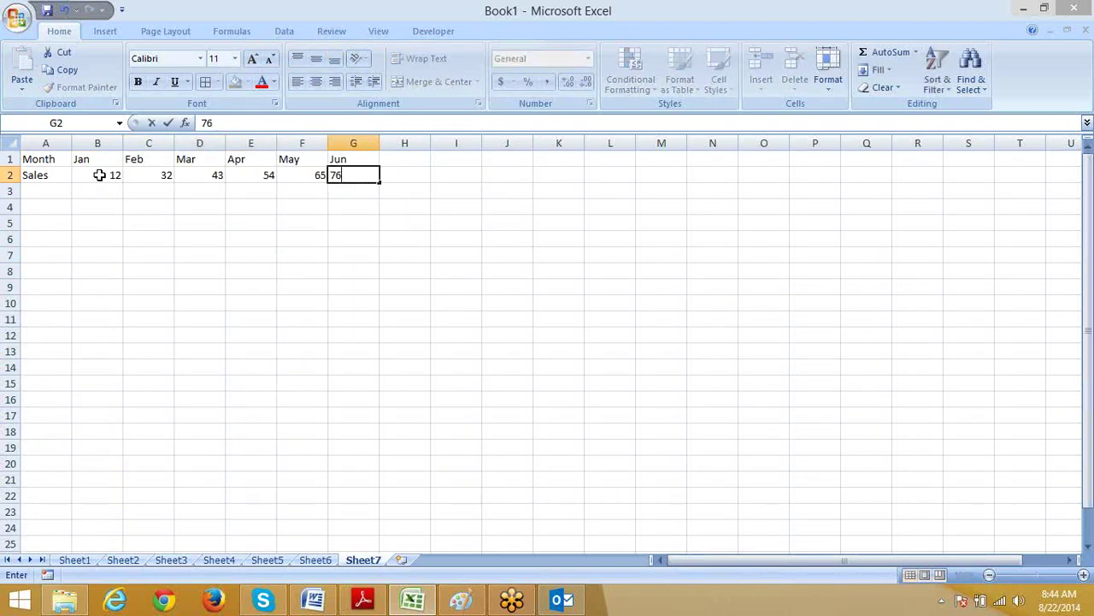
key(Tab)
Copy the A1:G2 table and paste it transposed as a vertical list in A5:B11
drag(38, 163, 335, 168)
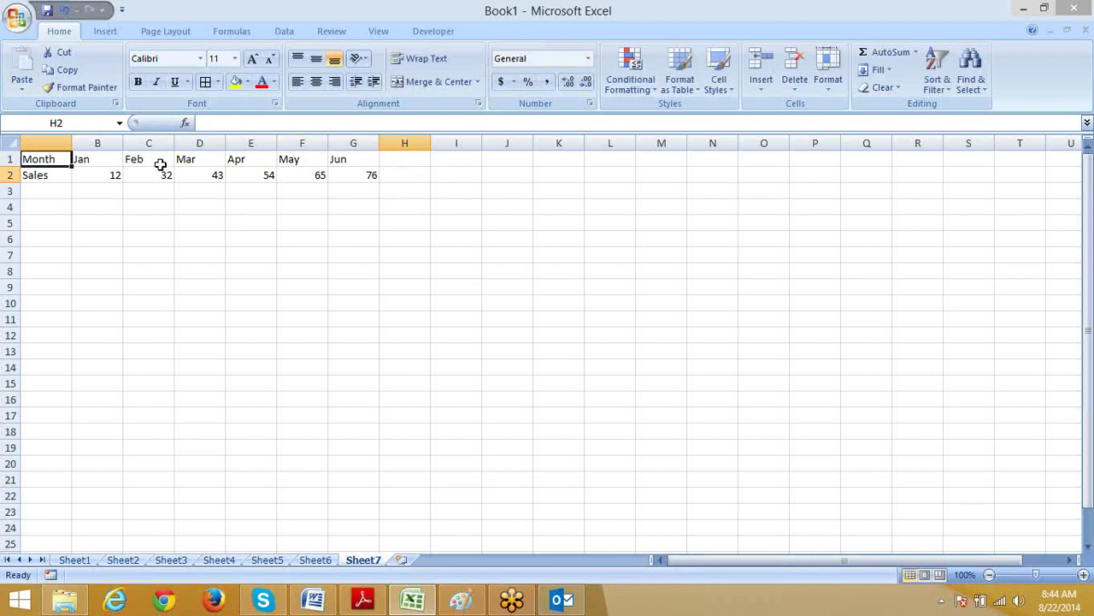
key(ctrl+c)
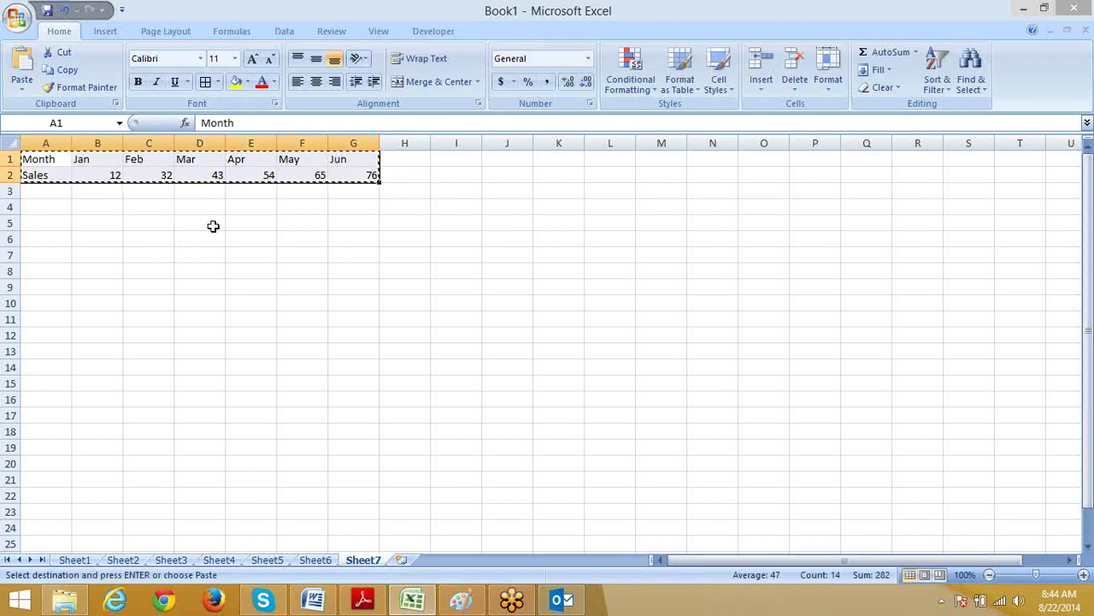
click(63, 225)
right_click(63, 225)
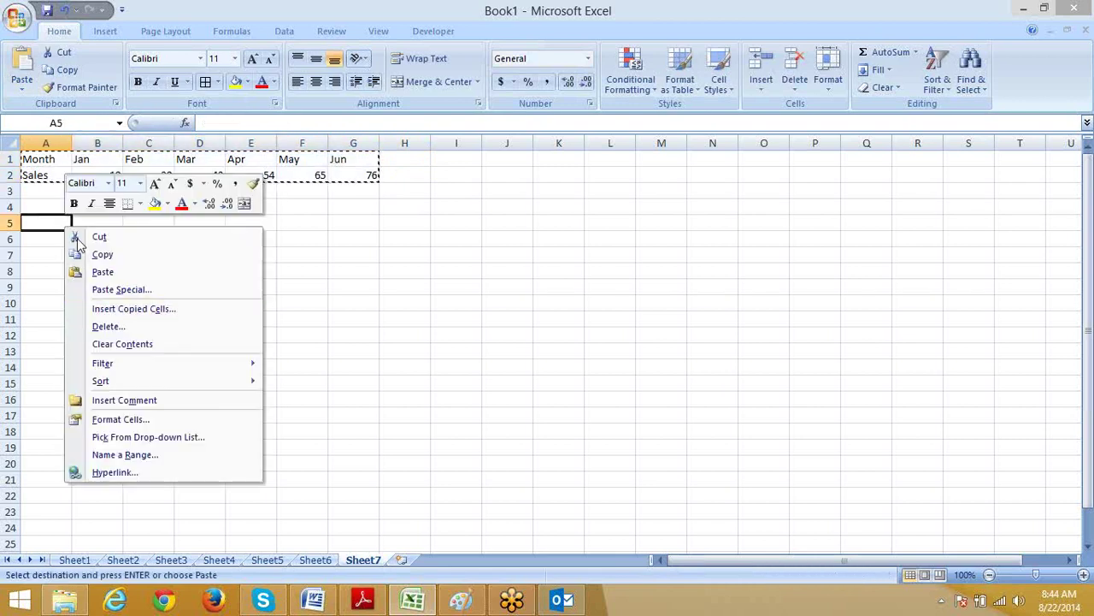
click(98, 288)
click(181, 369)
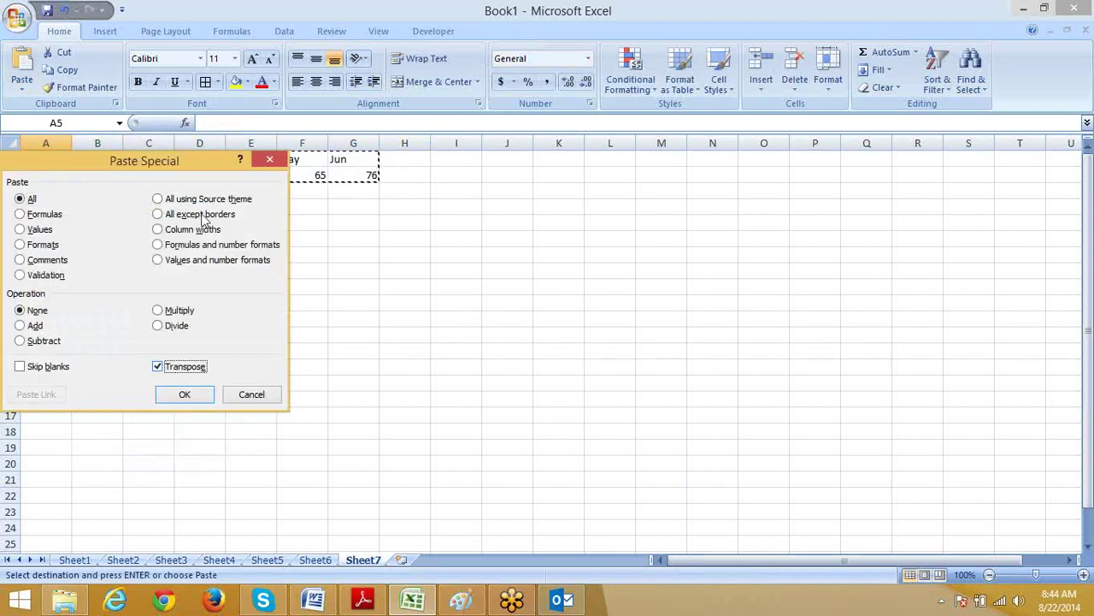
drag(189, 155, 668, 94)
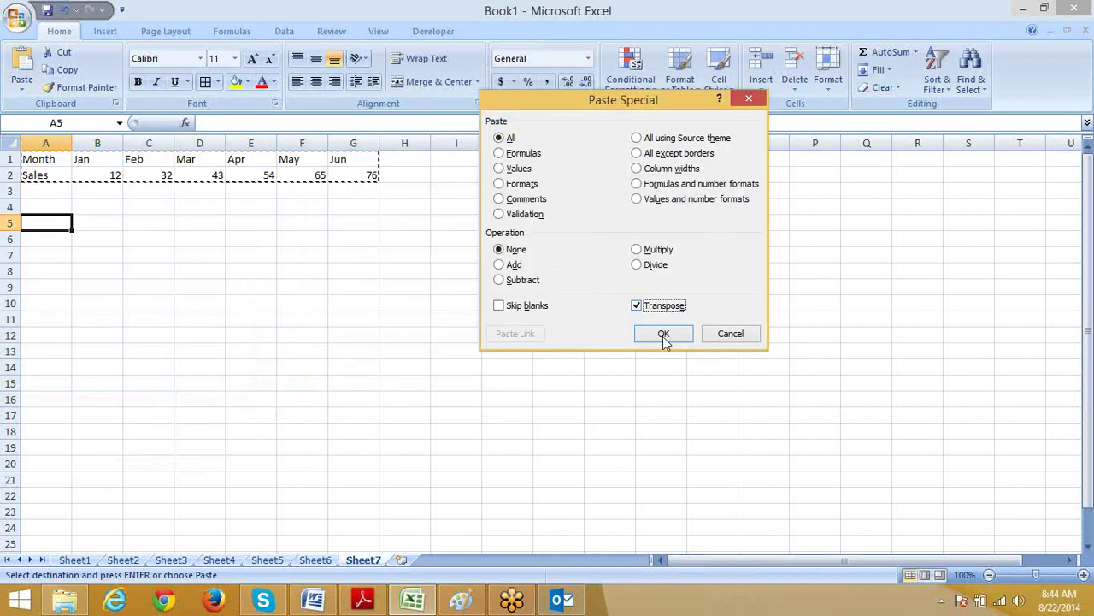
click(664, 333)
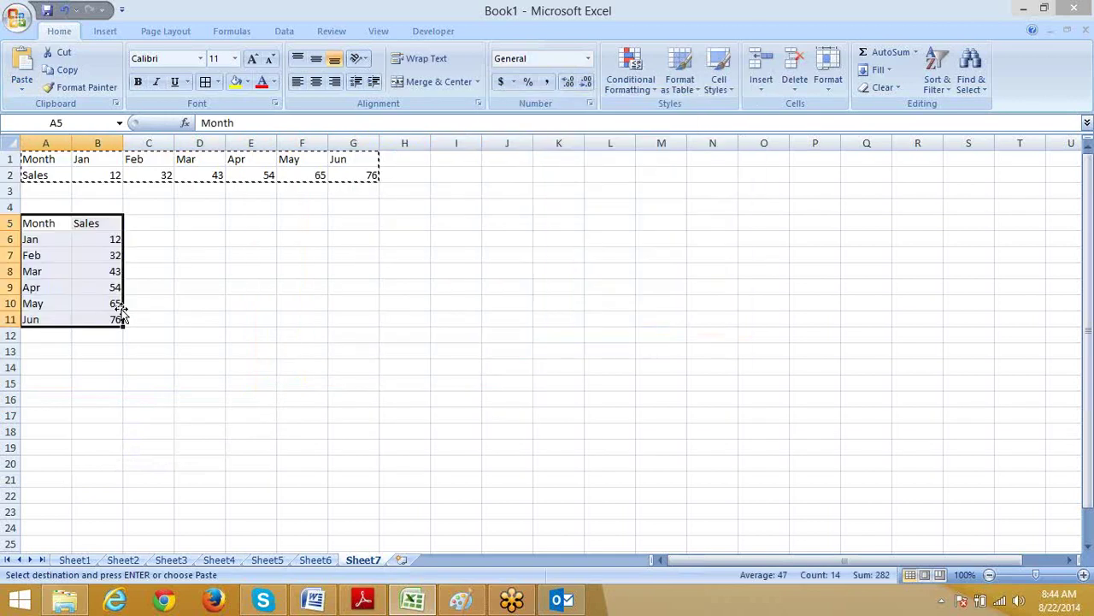
Paste the vertical list transposed again at A14, then undo that extra copy
key(ctrl+c)
click(49, 366)
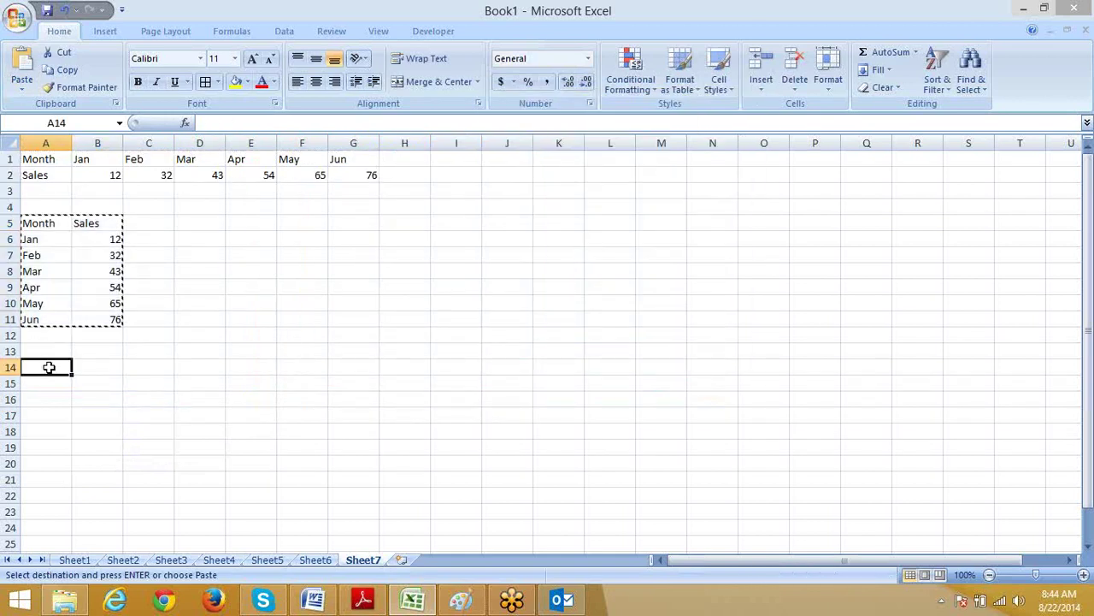
right_click(48, 366)
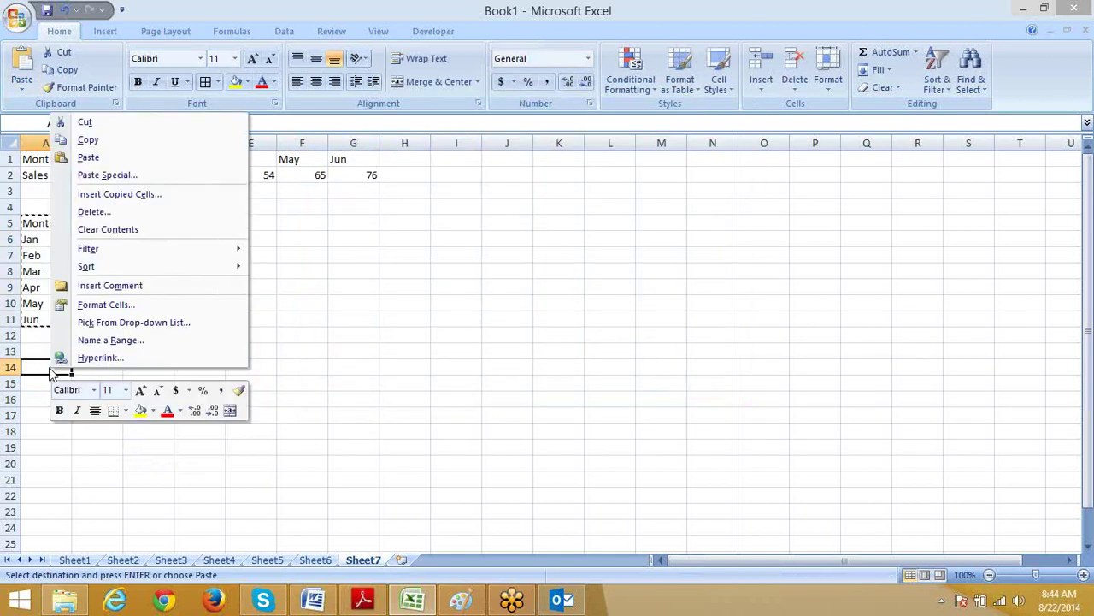
click(143, 174)
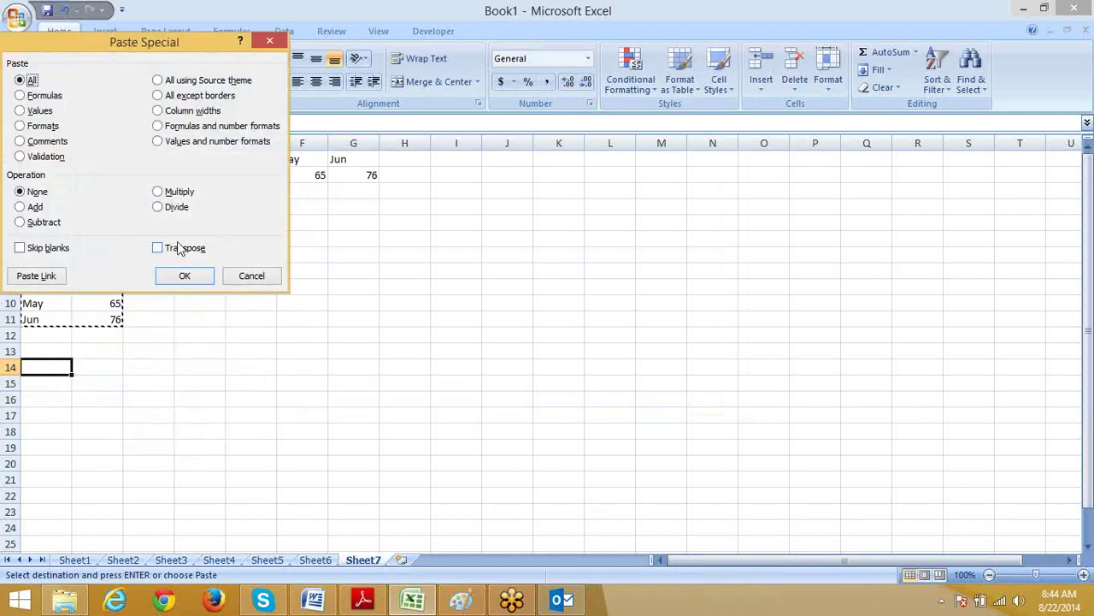
click(180, 248)
drag(146, 42, 523, 36)
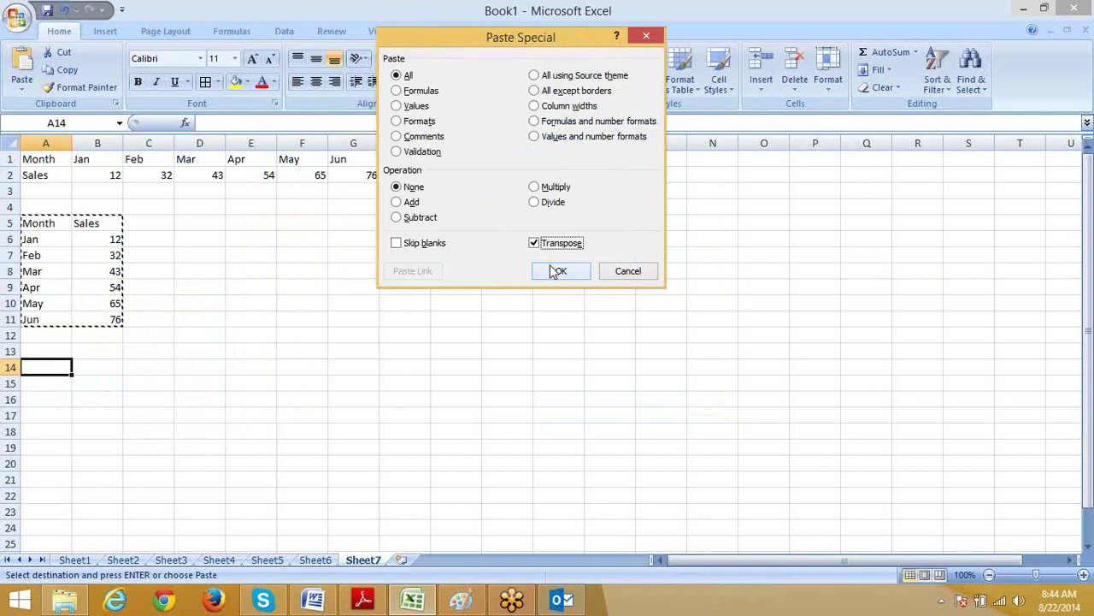
click(557, 270)
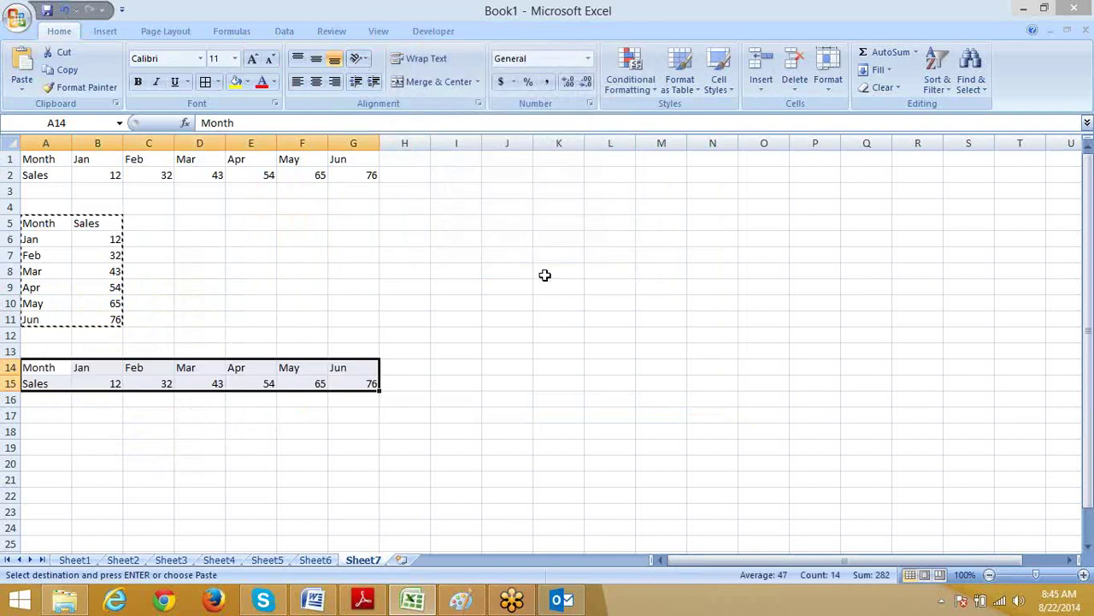
key(ctrl+z)
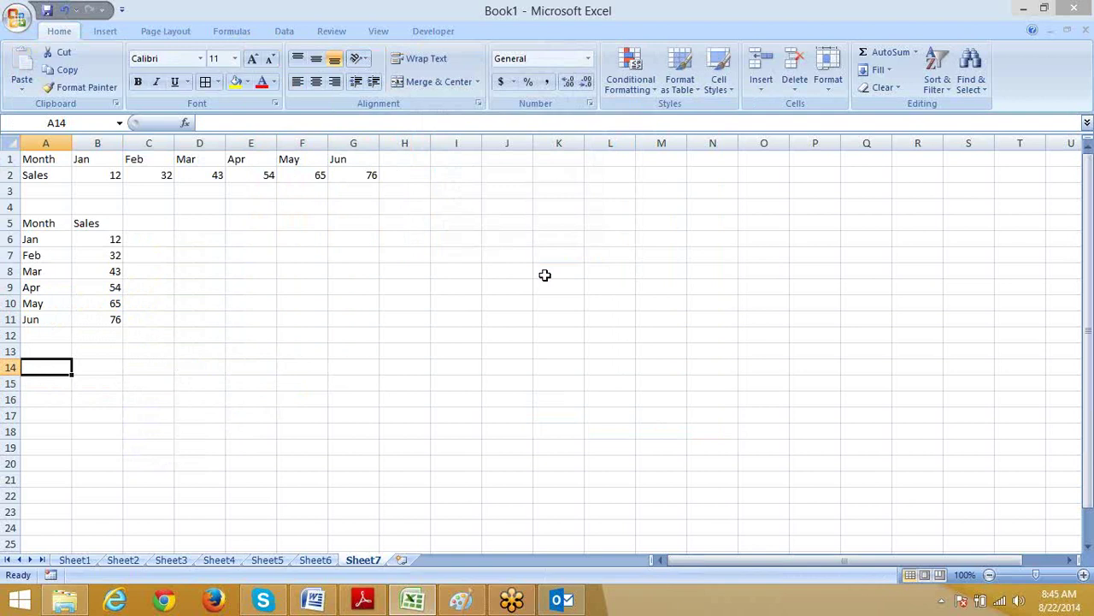
Clear the horizontal table in rows 1–2 and delete rows 1–4 so the vertical list starts at A1
drag(10, 174, 10, 159)
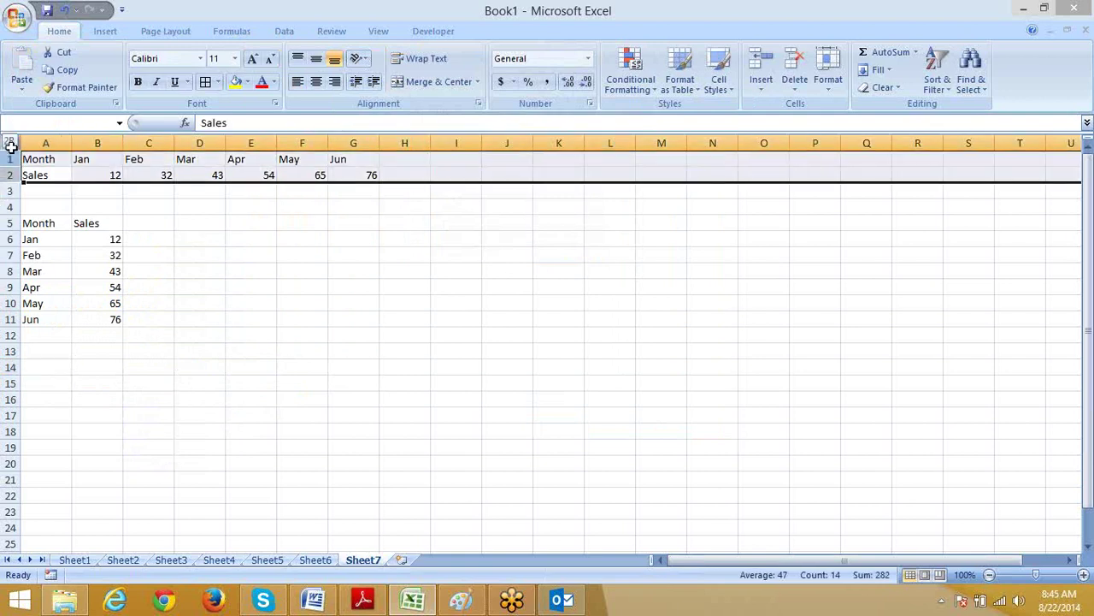
key(Delete)
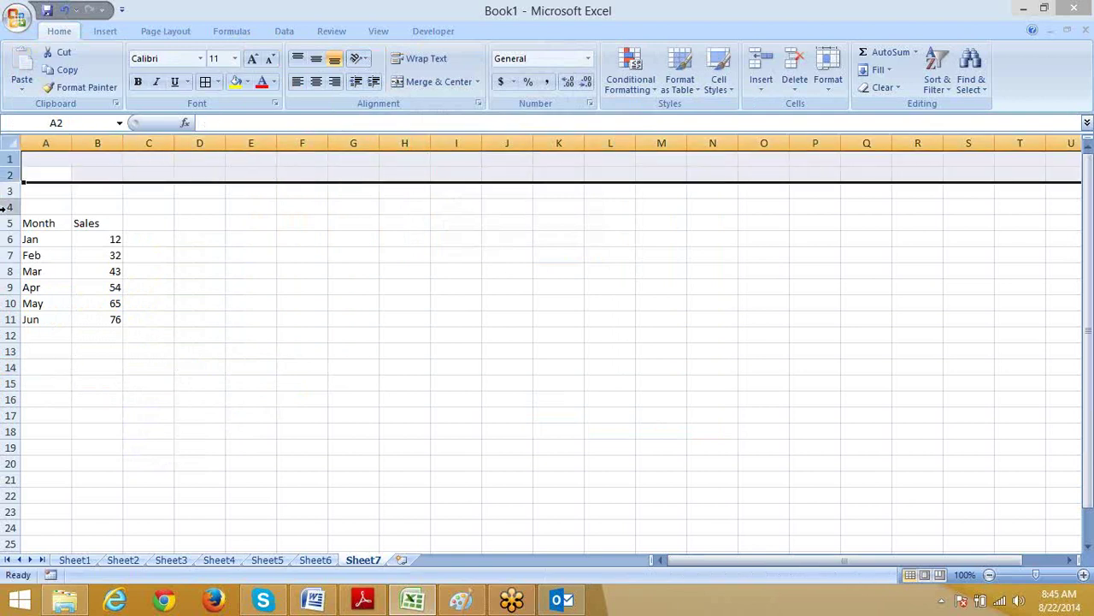
drag(10, 207, 11, 159)
right_click(12, 160)
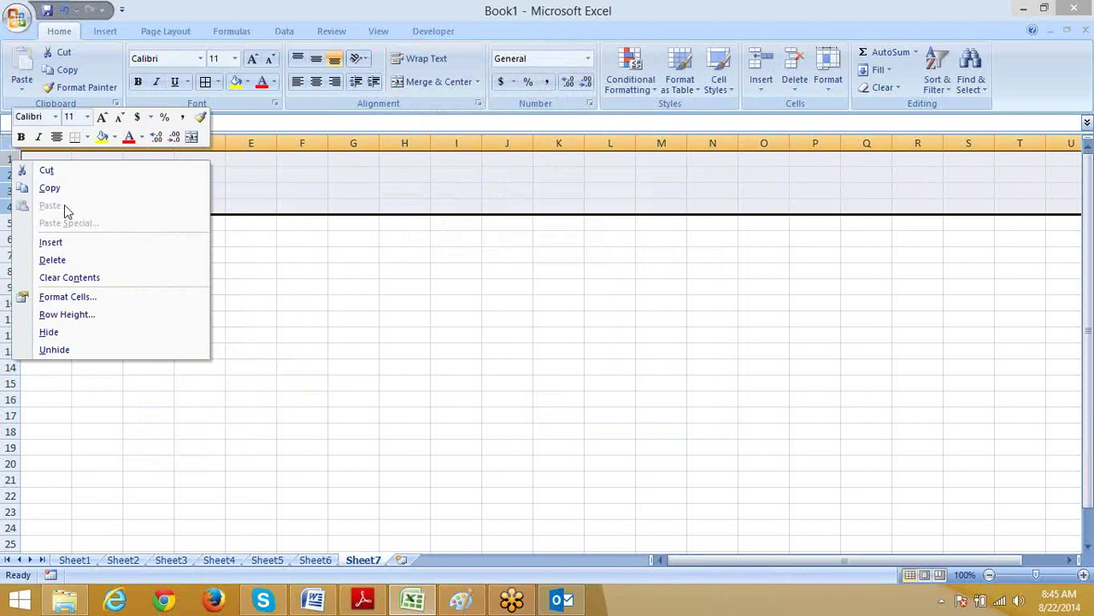
click(77, 258)
click(160, 191)
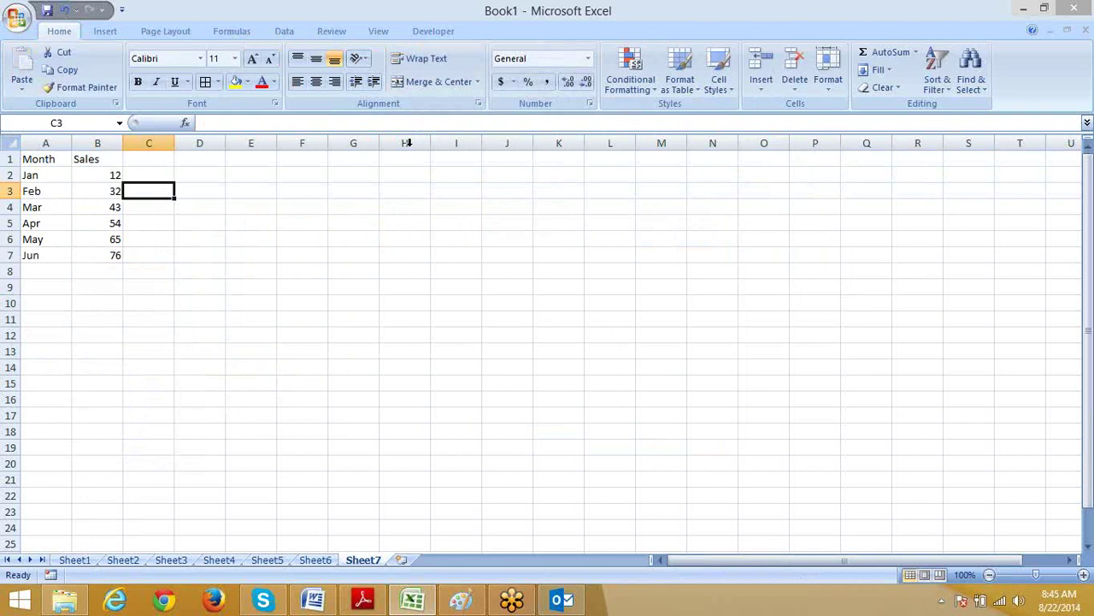
Build a formula-linked copy of the table in I2:J8, starting with =A1
click(471, 175)
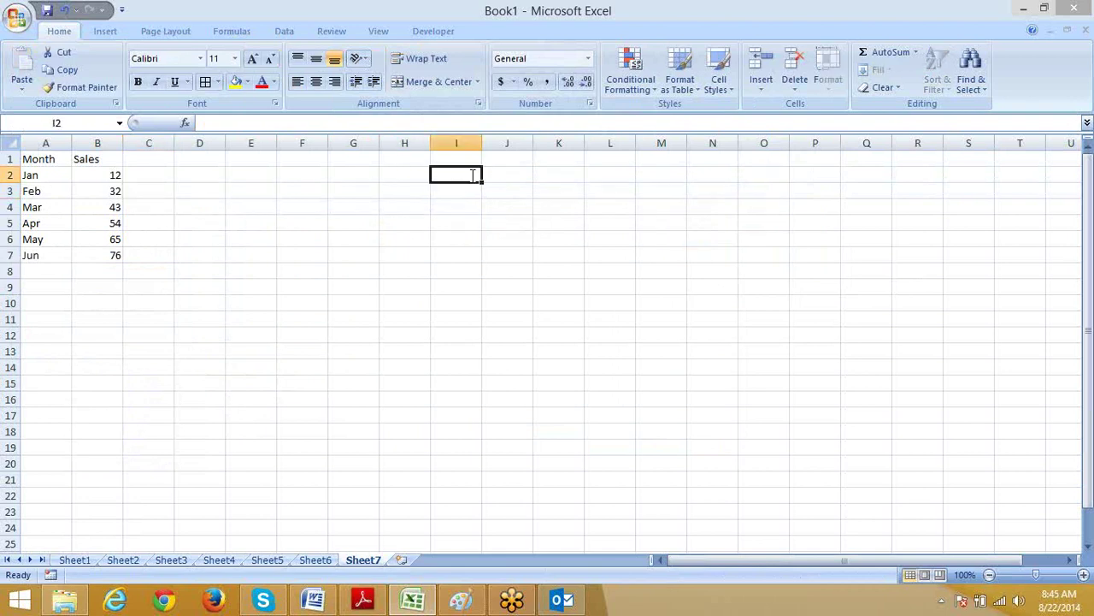
text(=)
click(27, 143)
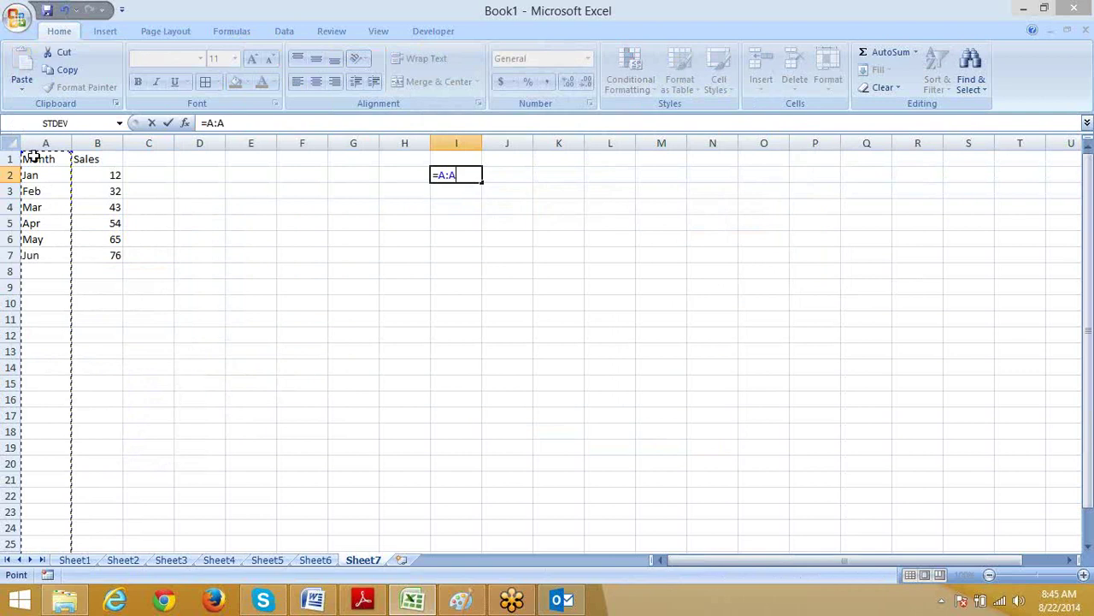
key(Return)
key(Up)
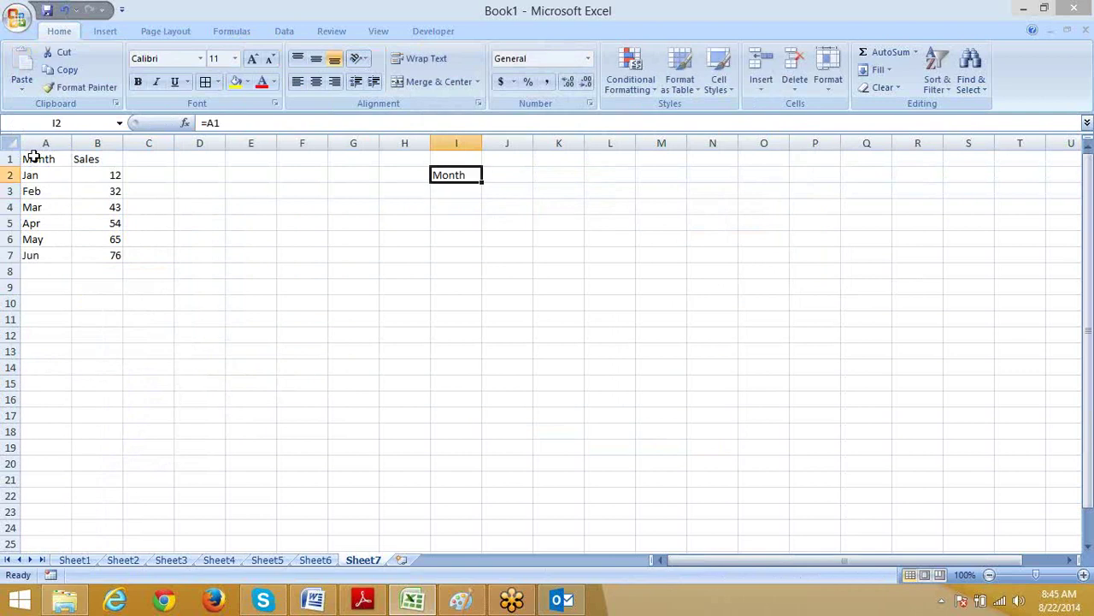
mouse_move(483, 182)
mouse_down()
mouse_move(530, 182)
mouse_move(531, 265)
mouse_up()
drag(529, 275, 531, 276)
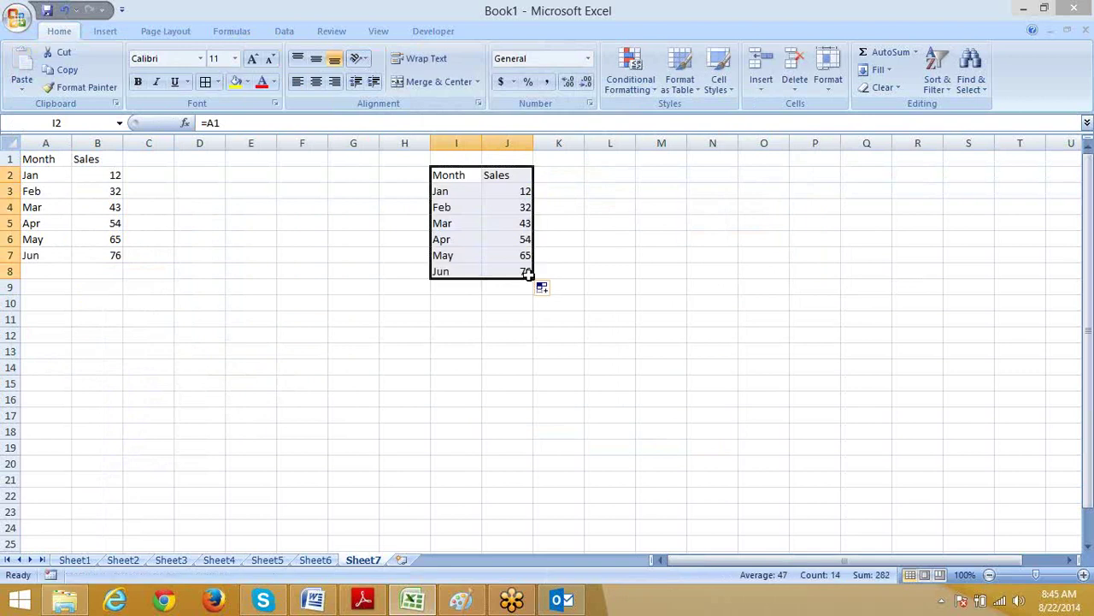
click(64, 176)
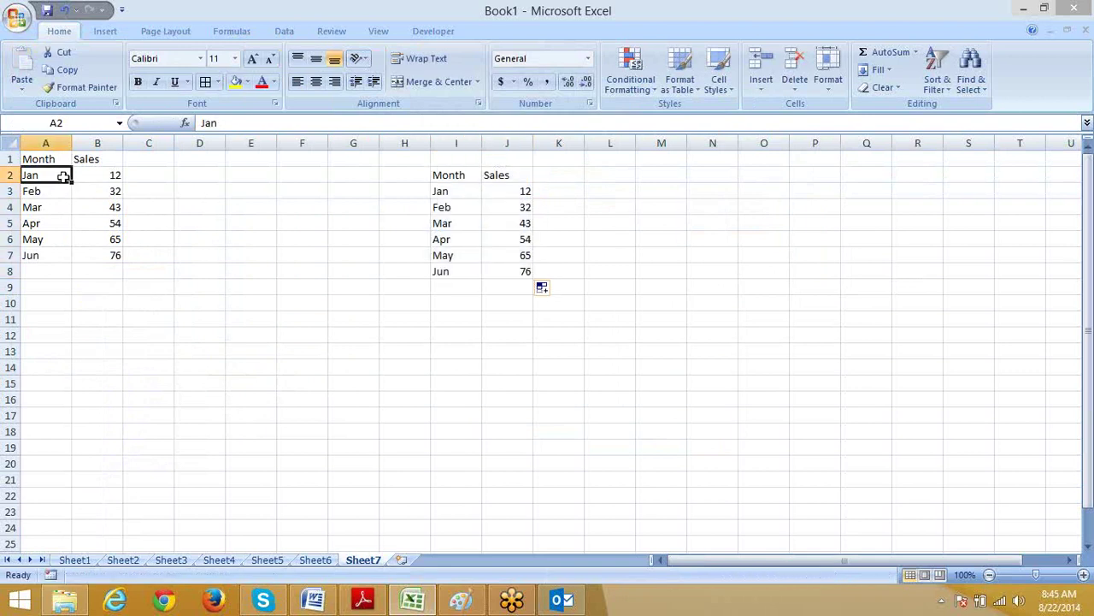
click(506, 237)
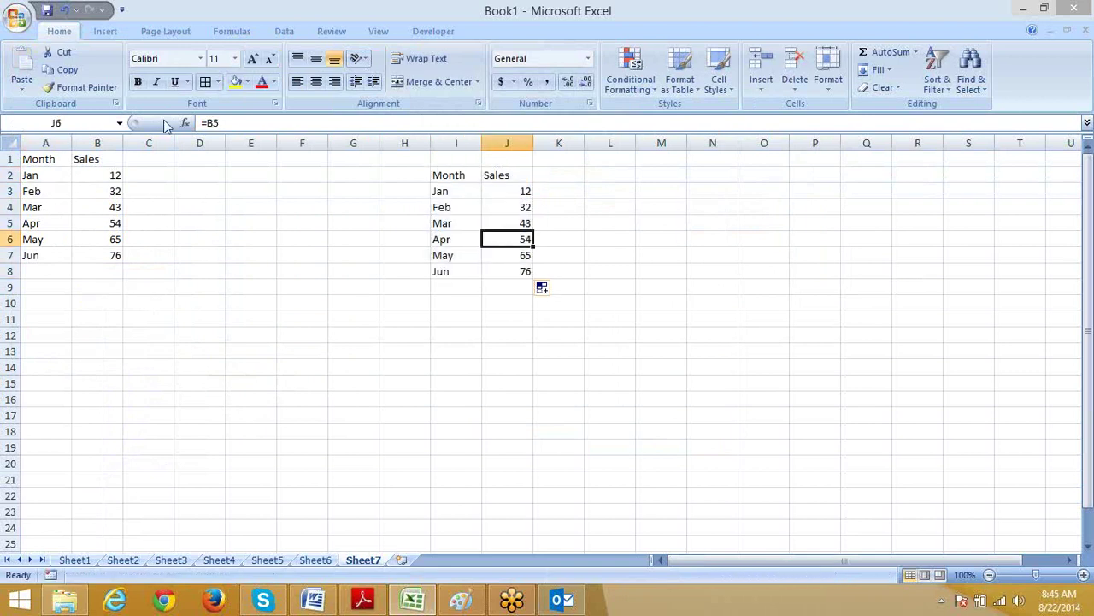
Change Jan's sales in B2 to 120, then clear the linked copy in columns I–J
click(90, 173)
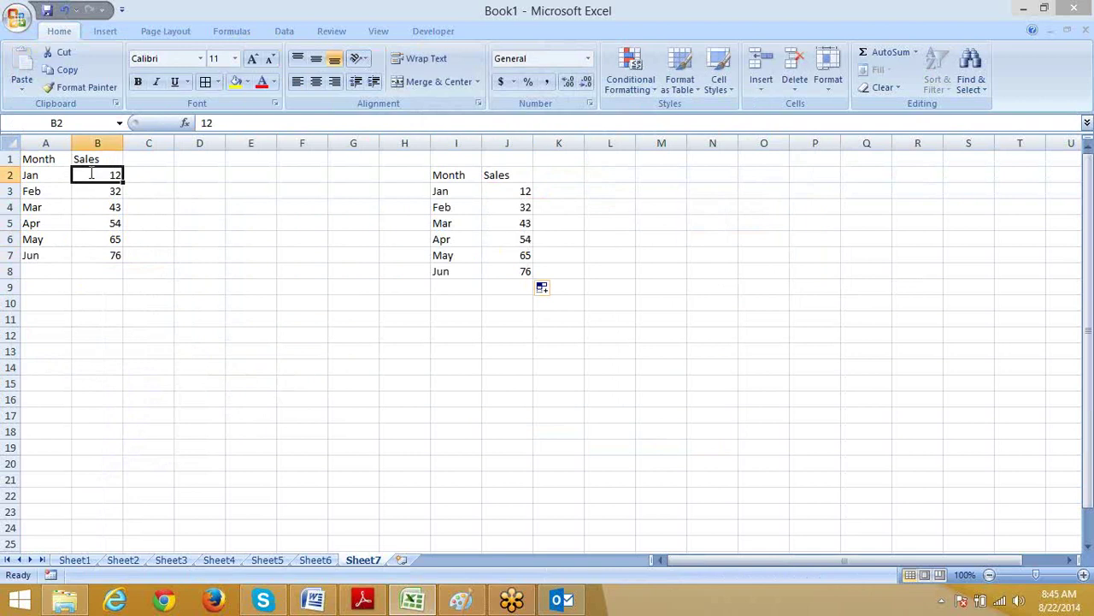
text(120)
key(Return)
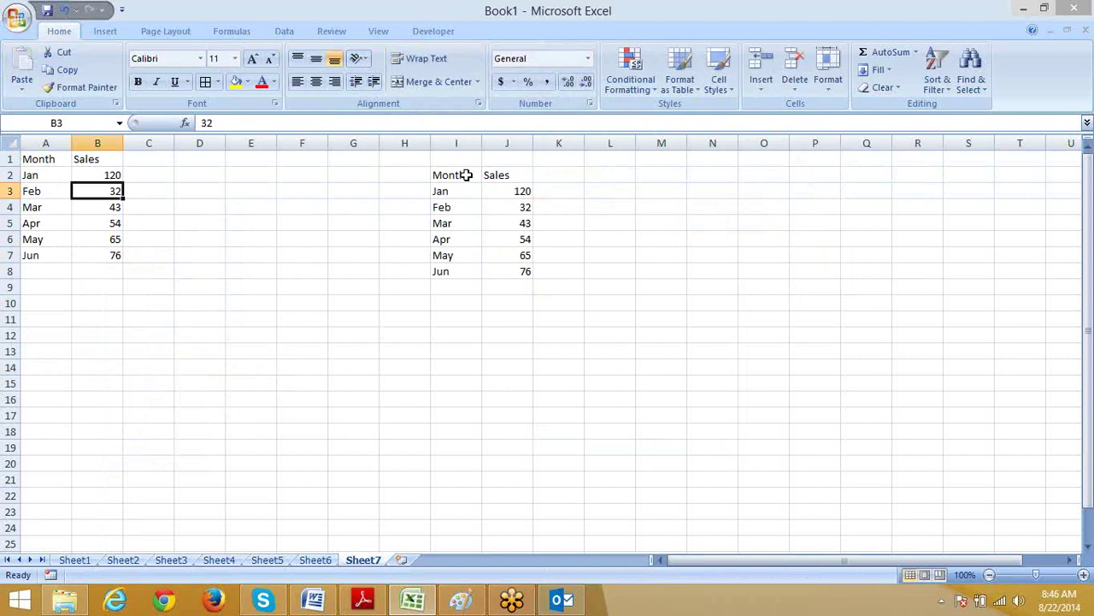
drag(451, 173, 532, 276)
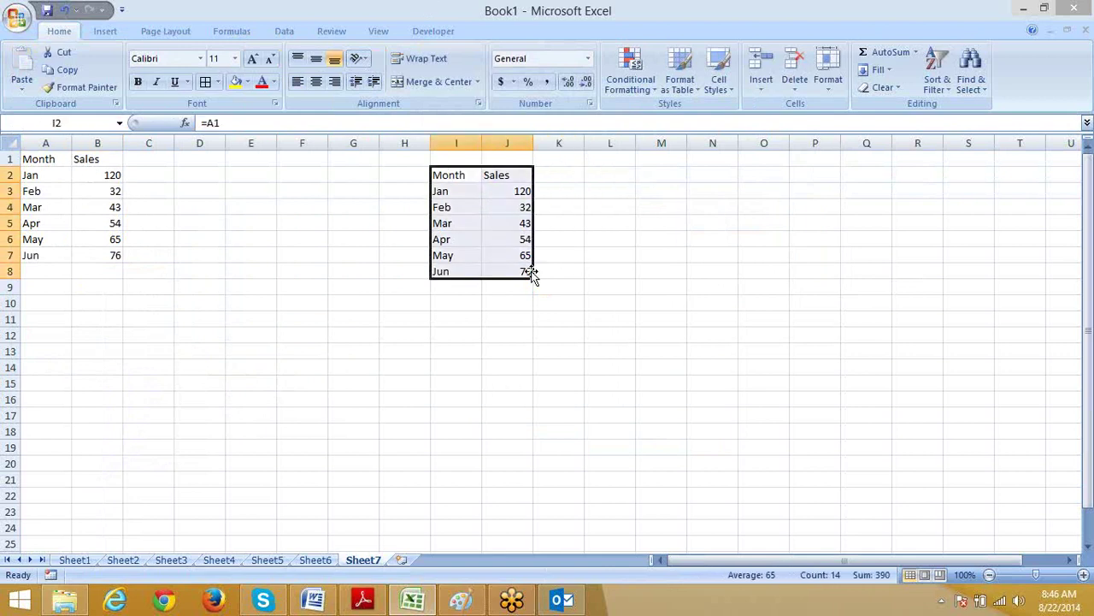
key(Delete)
click(162, 297)
click(30, 175)
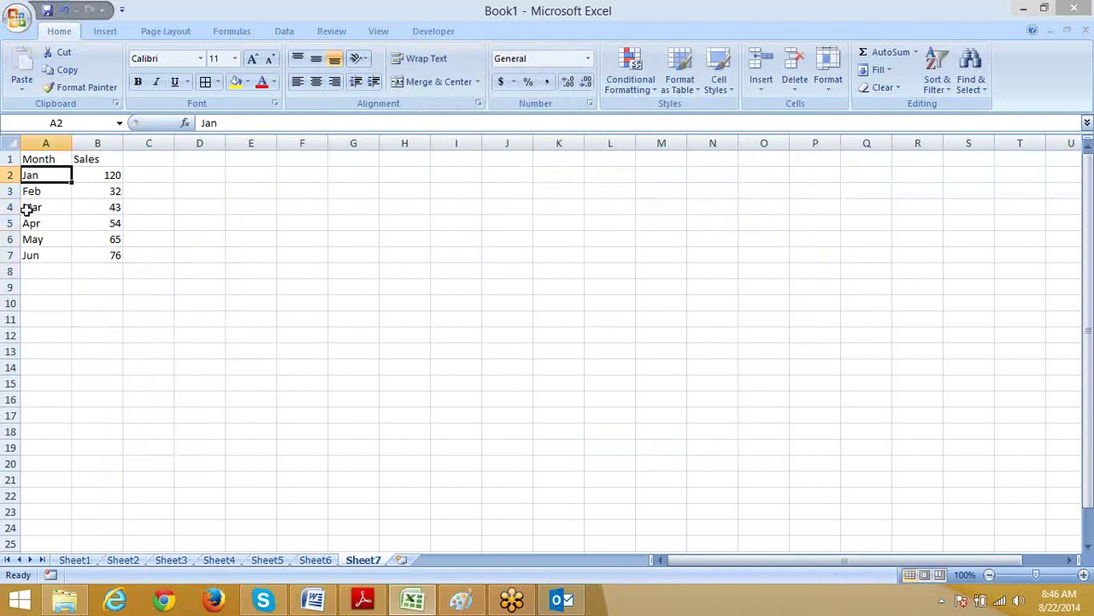
click(36, 206)
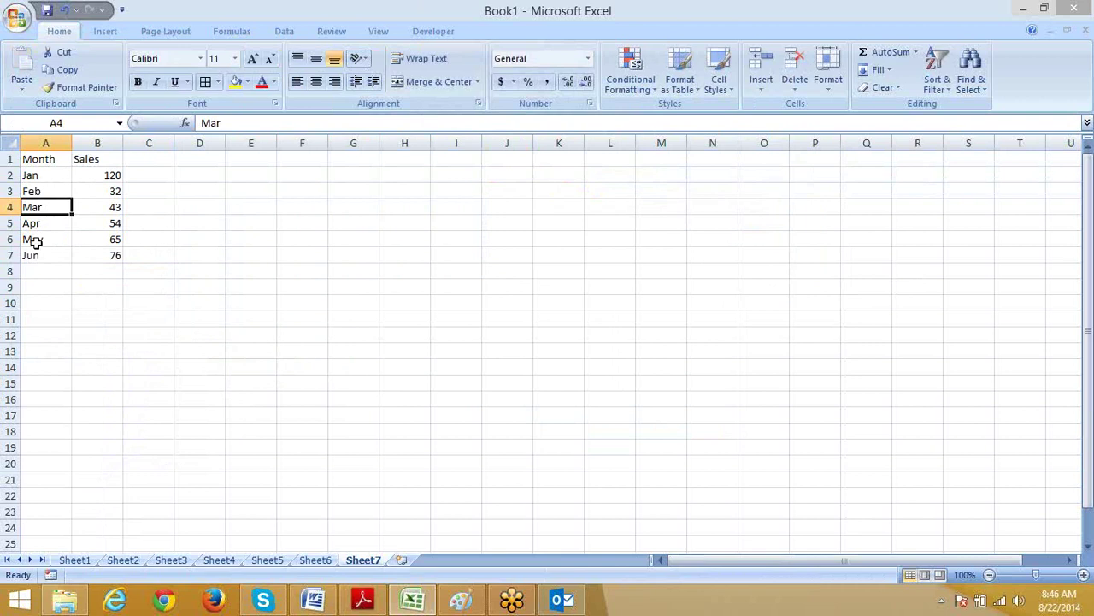
click(35, 240)
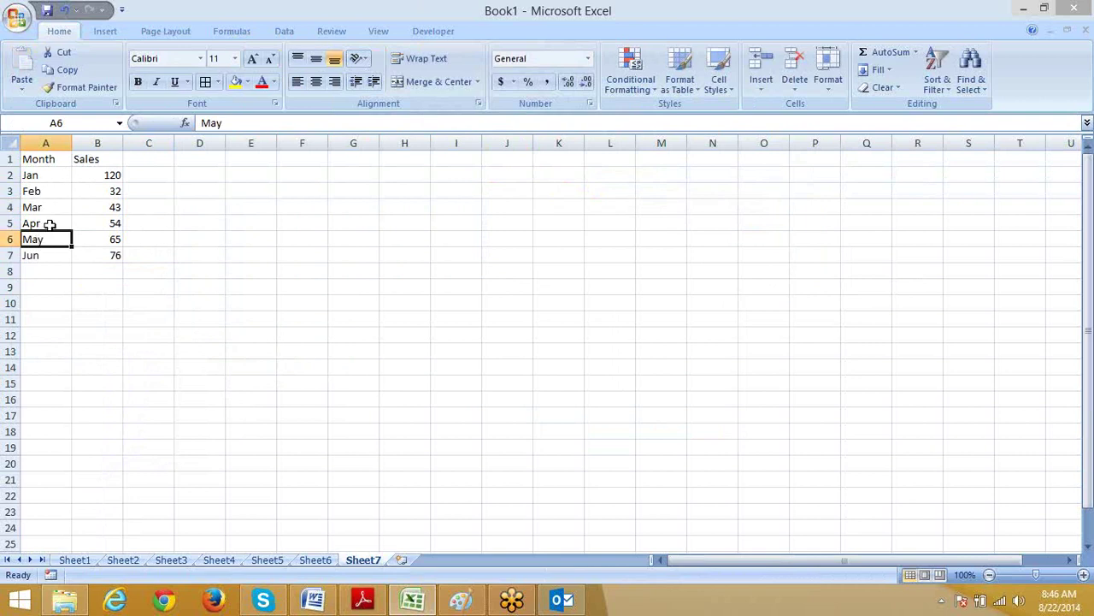
click(425, 159)
text(=)
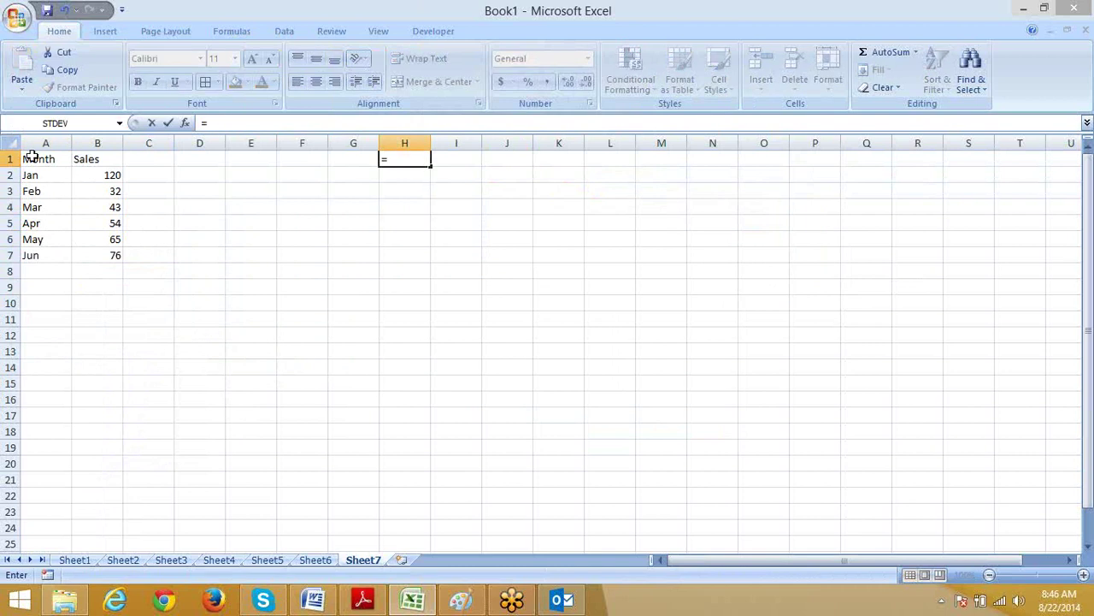
click(32, 159)
key(Return)
key(Up)
key(ctrl+Right)
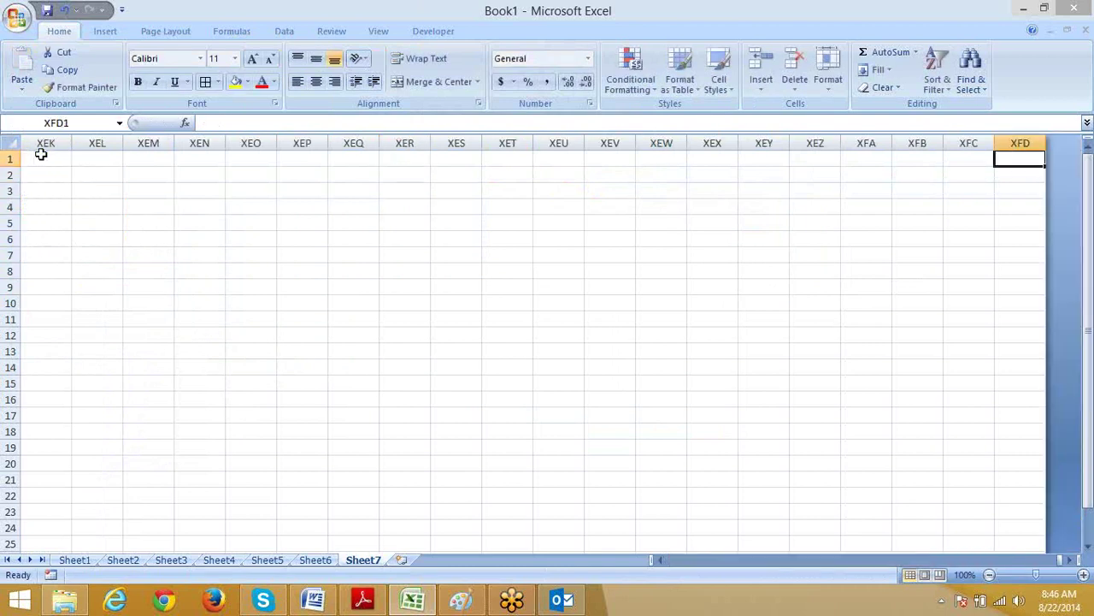
key(ctrl+Left)
key(Home)
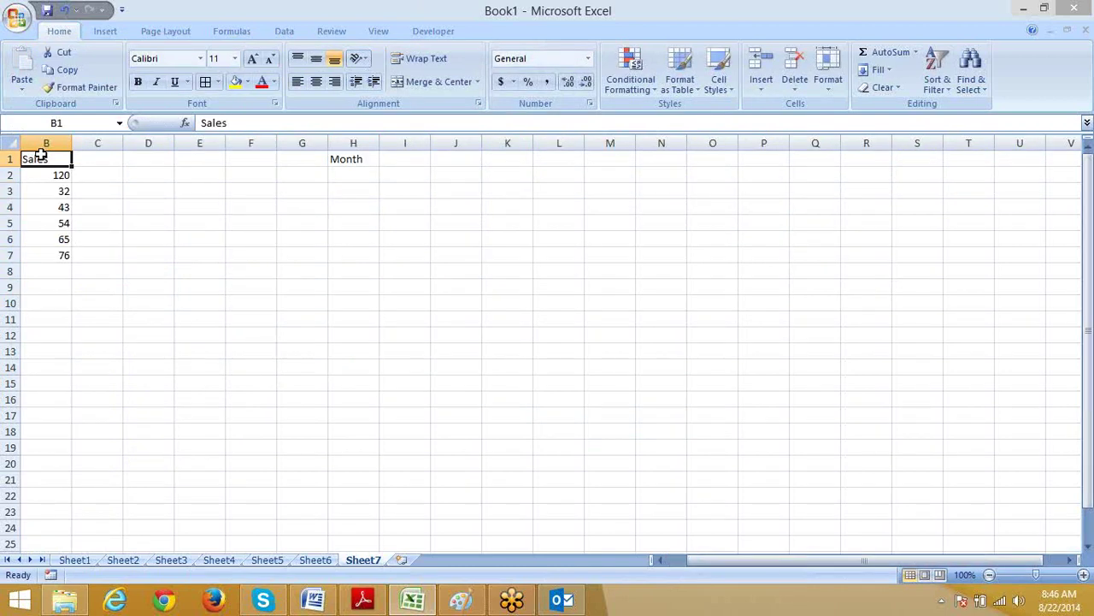
key(Right)
key(Right)
key(Right)
key(Right)
key(Right)
key(Right)
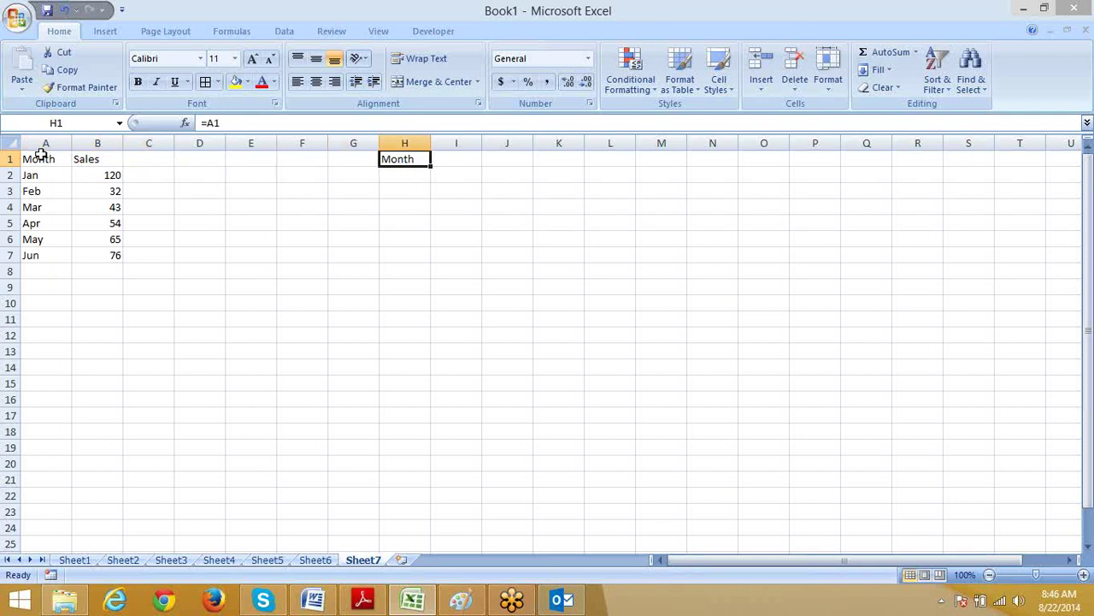
key(shift+Right)
key(ctrl+r)
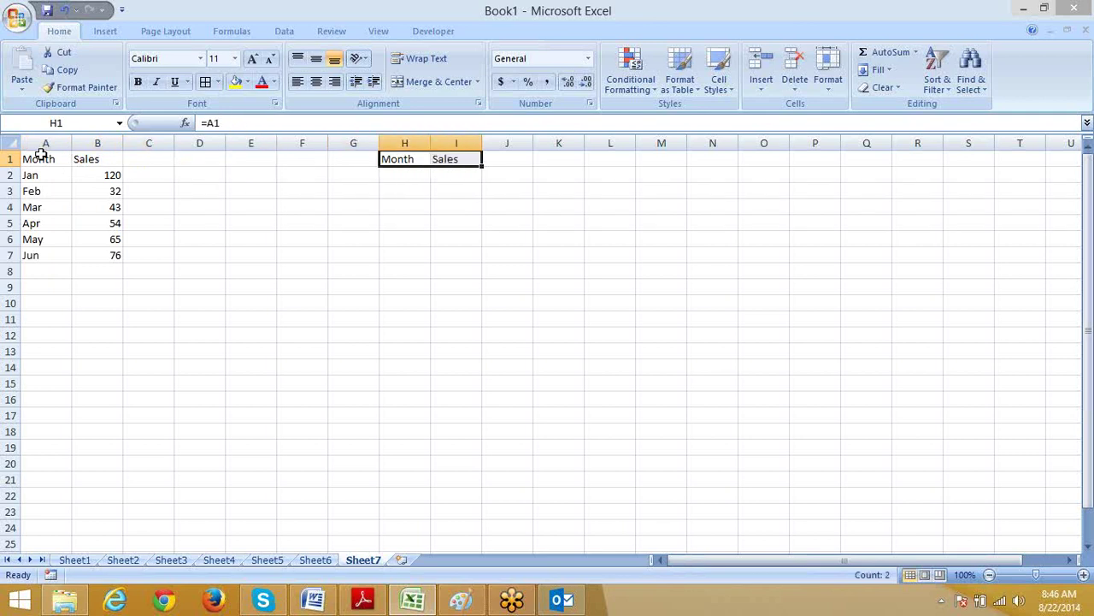
key(shift+Down)
key(ctrl+d)
key(Down)
key(Down)
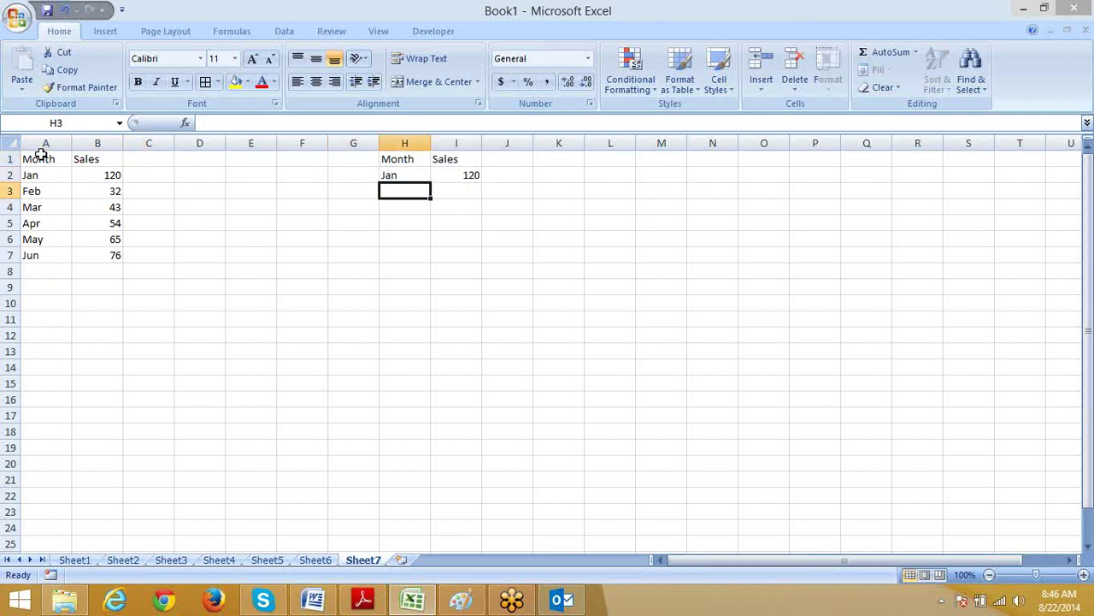
text(=)
click(26, 208)
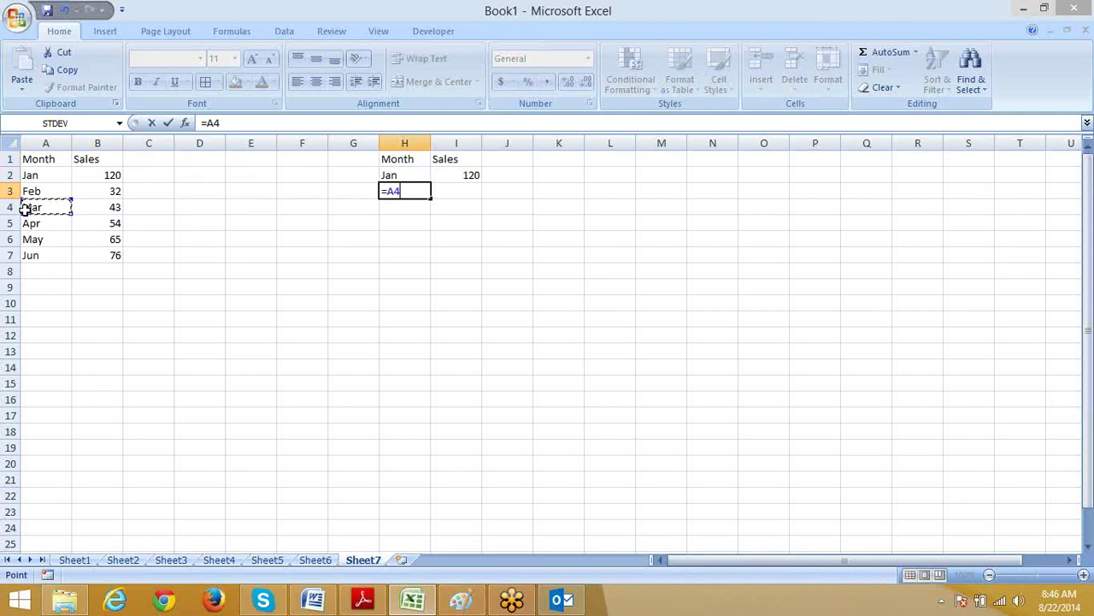
key(Return)
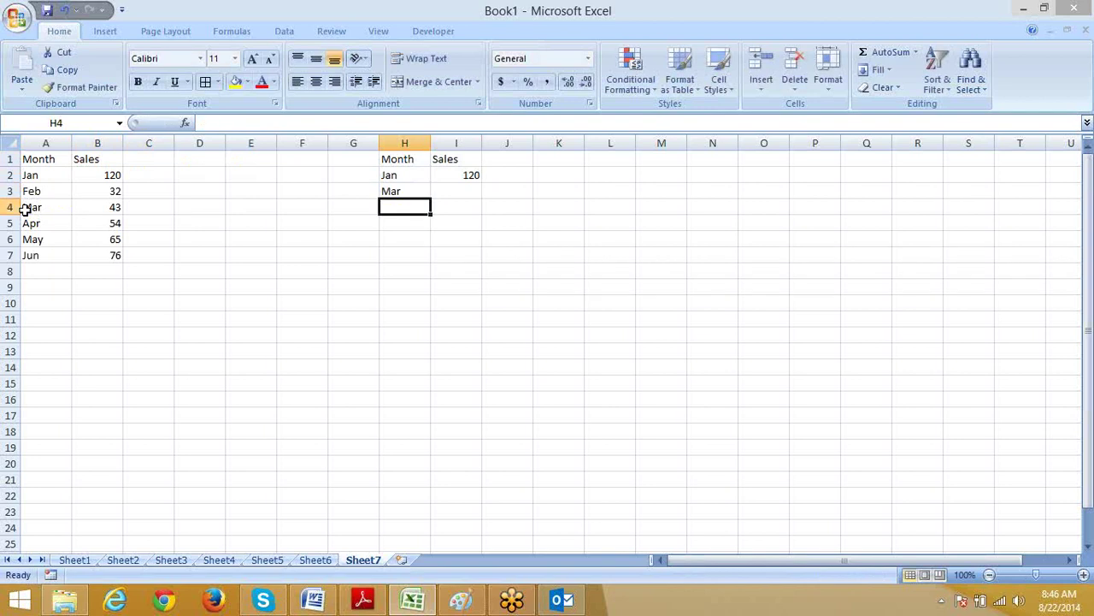
key(Up)
key(Up)
key(Up)
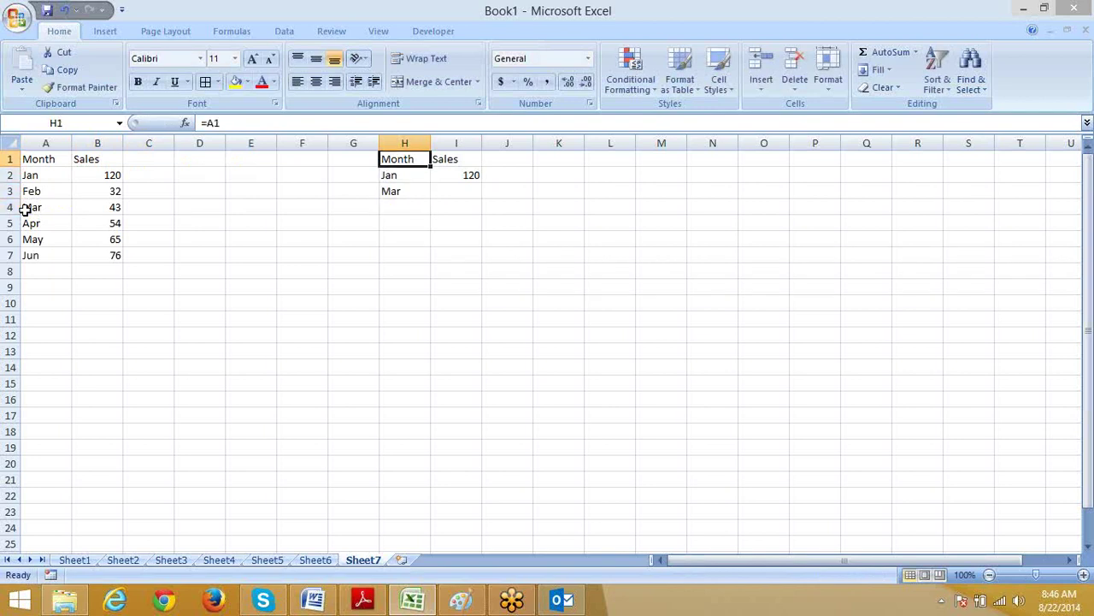
key(shift+Right)
key(shift+Down)
key(shift+Down)
key(Delete)
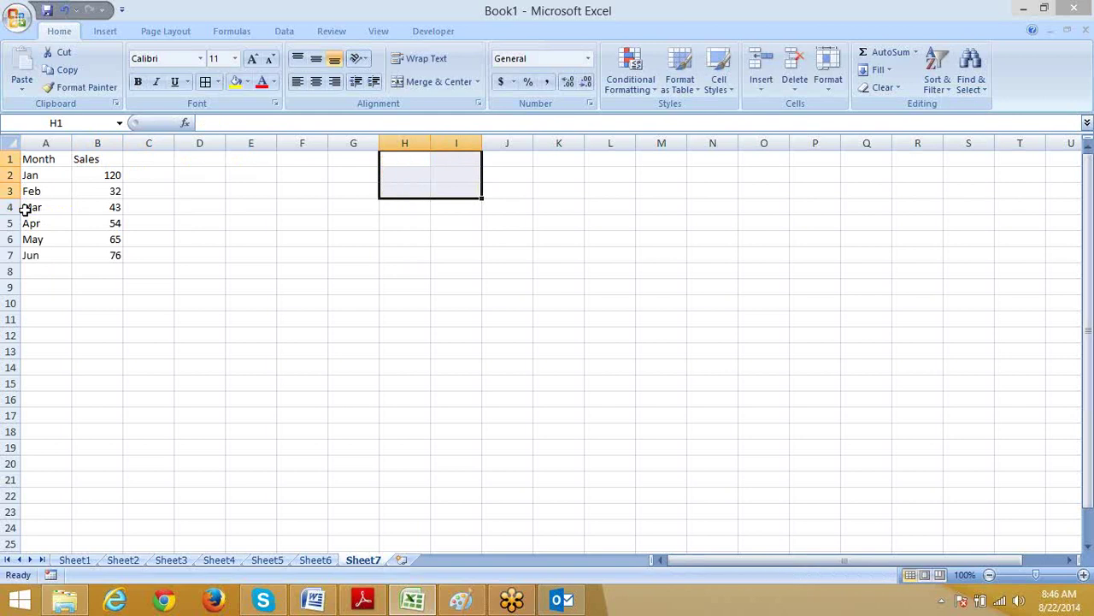
click(27, 157)
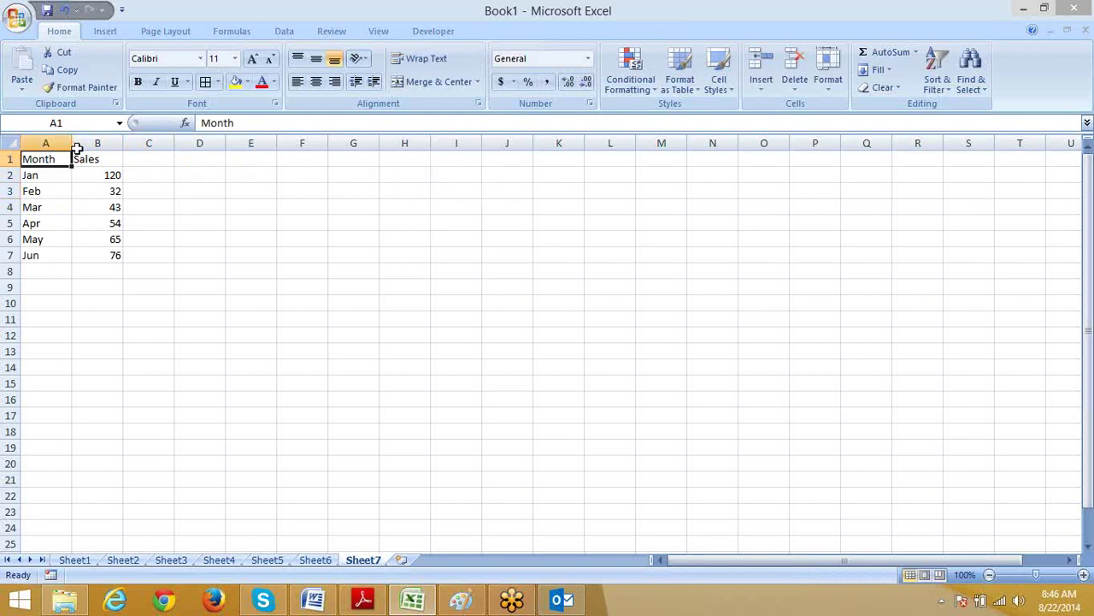
drag(76, 148, 89, 175)
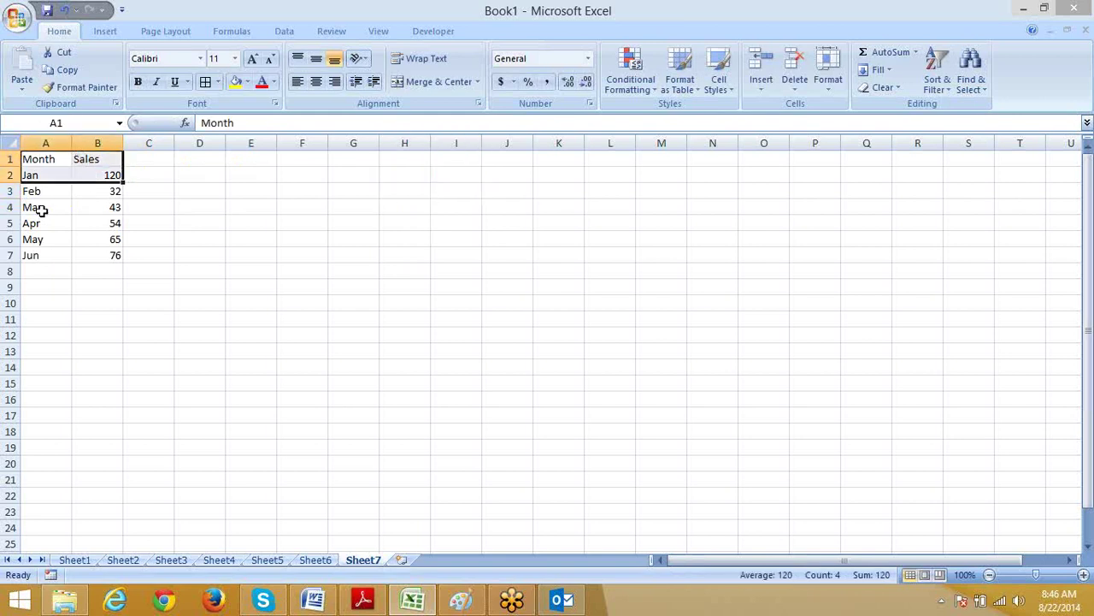
drag(40, 210, 85, 231)
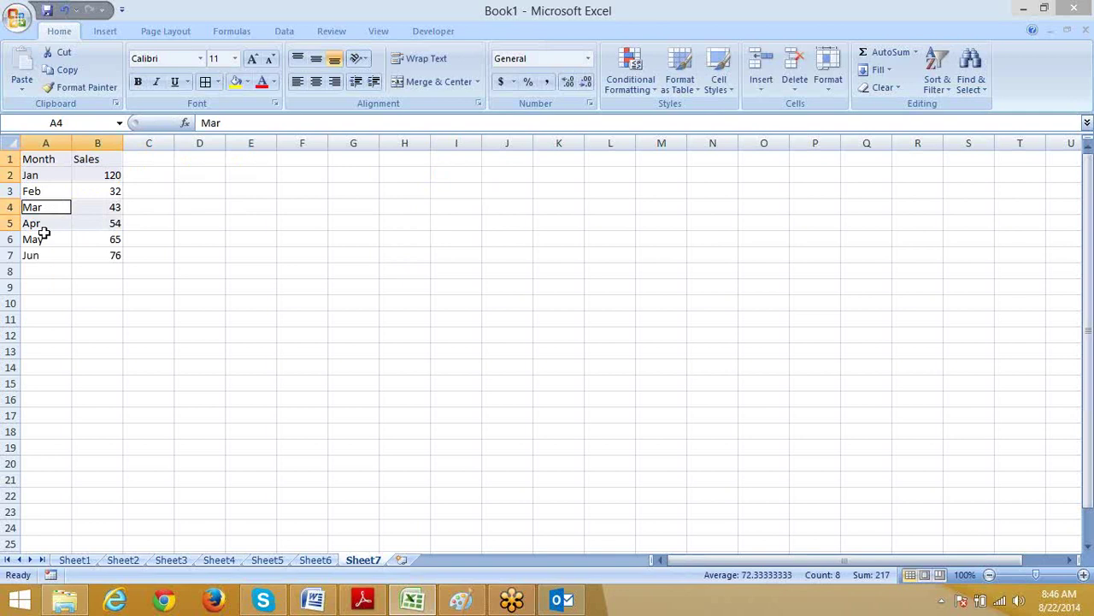
drag(32, 254, 108, 255)
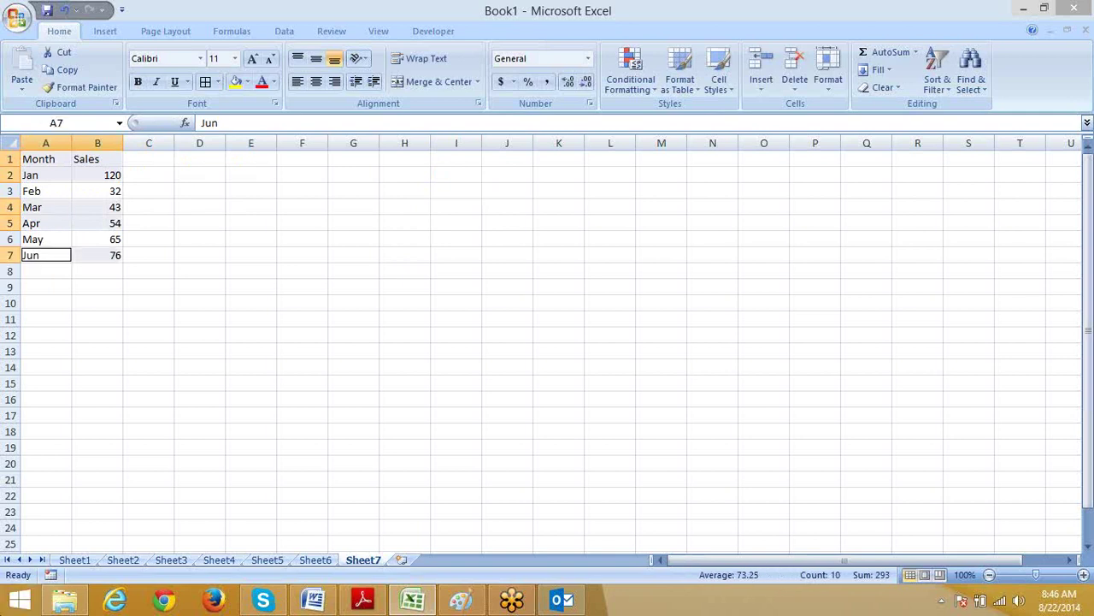
Paste link the copied Month, Jan, Mar, Apr and Jun rows into H1 on Sheet7
key(ctrl+c)
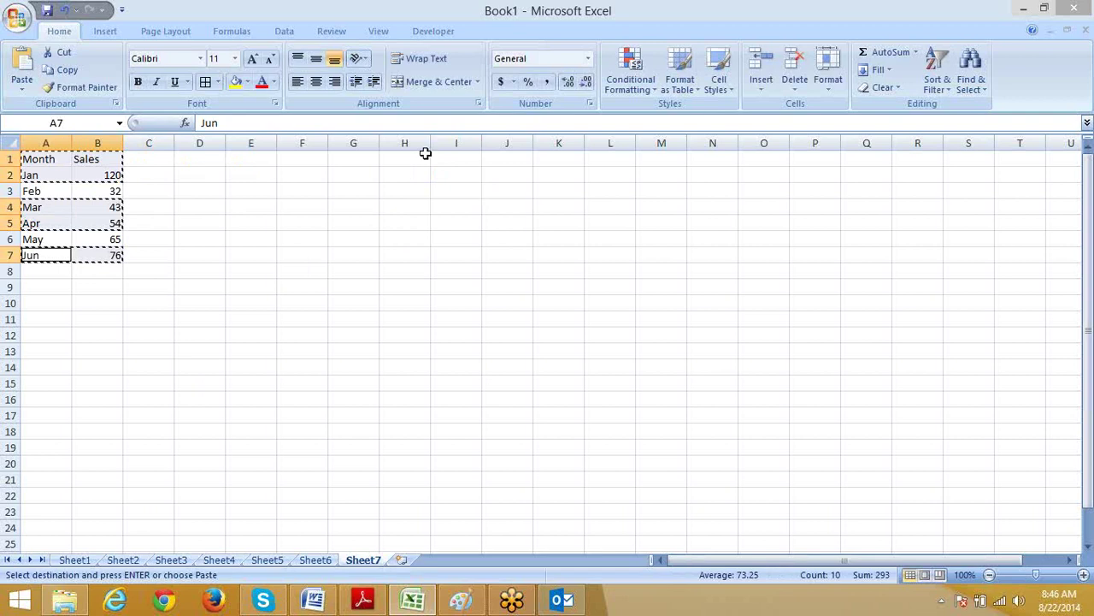
click(422, 157)
right_click(422, 157)
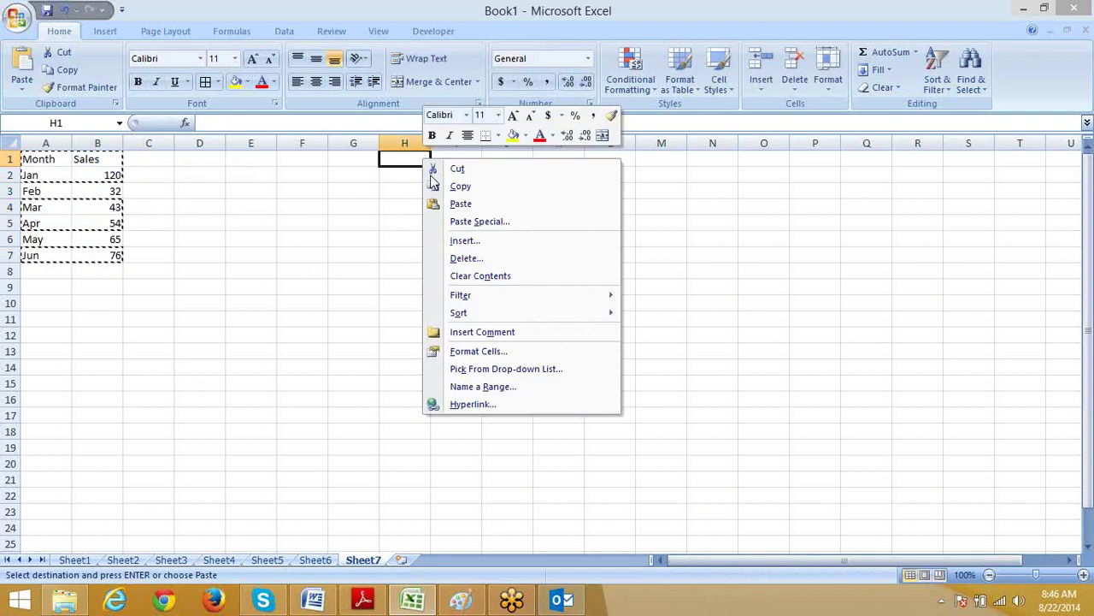
click(458, 220)
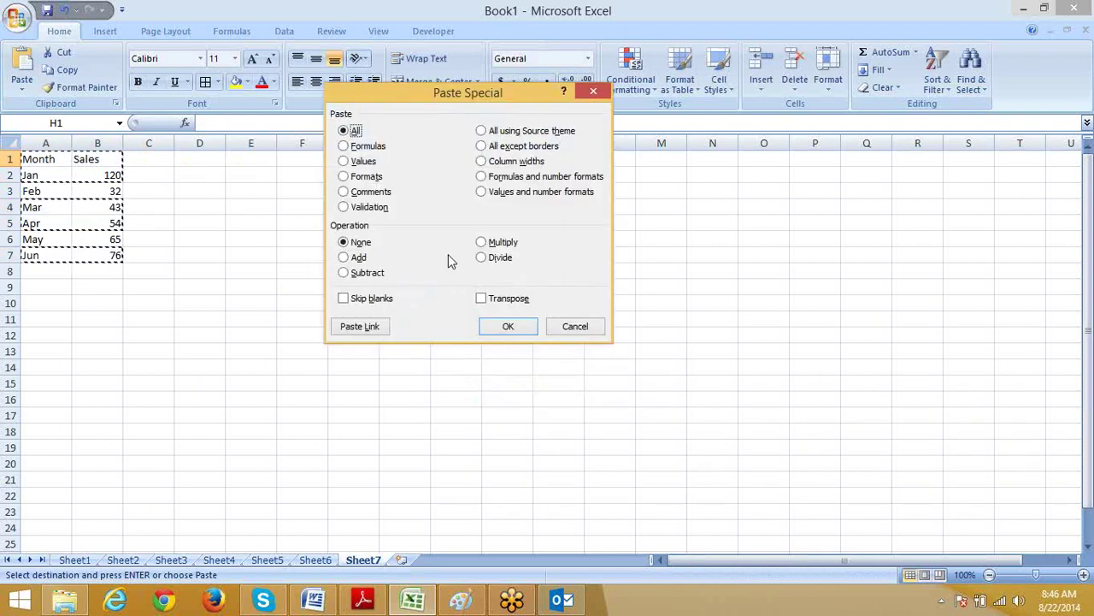
click(379, 334)
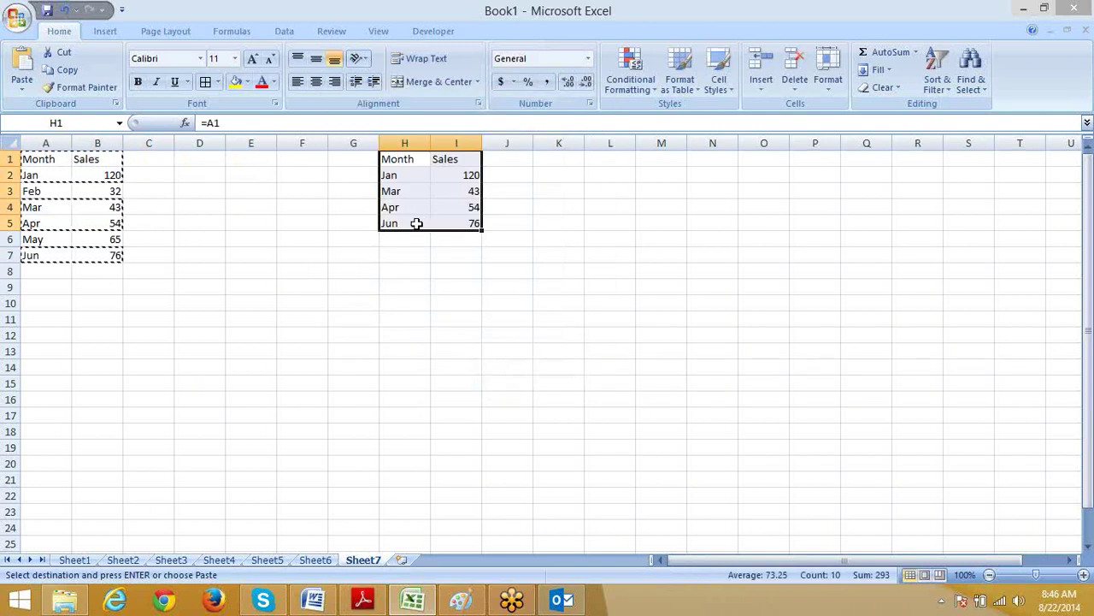
Insert a new Sheet8 and paste link the same rows at A1
click(401, 559)
right_click(64, 160)
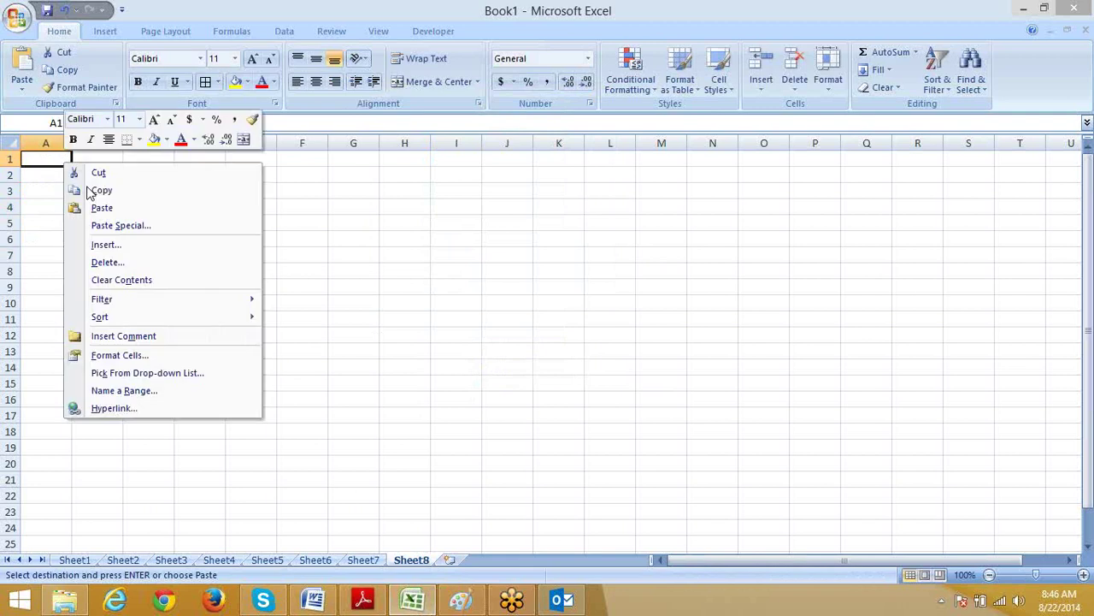
click(109, 226)
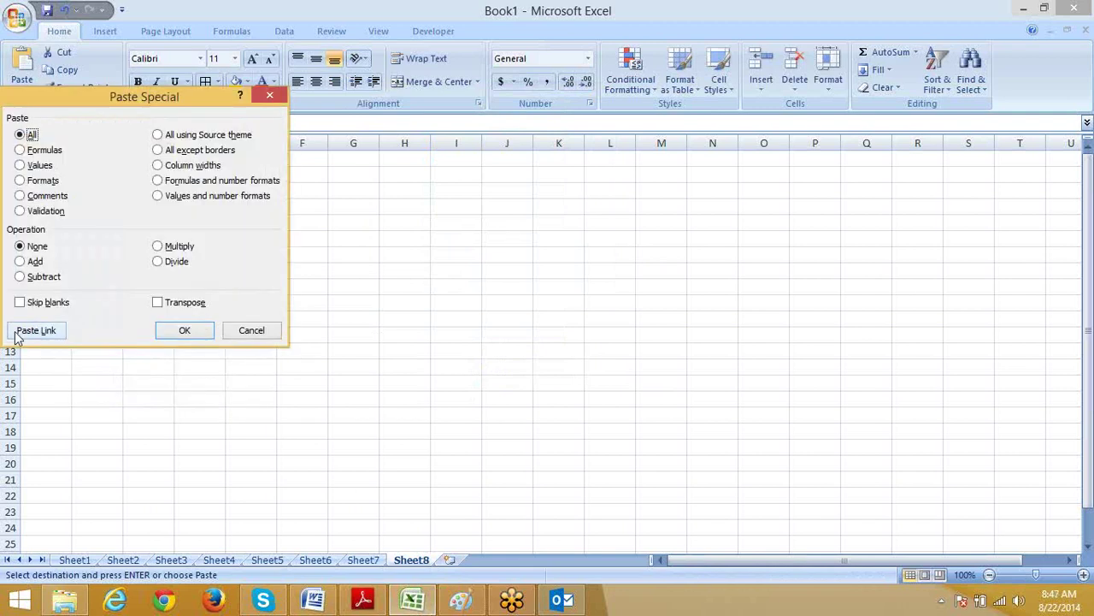
click(19, 332)
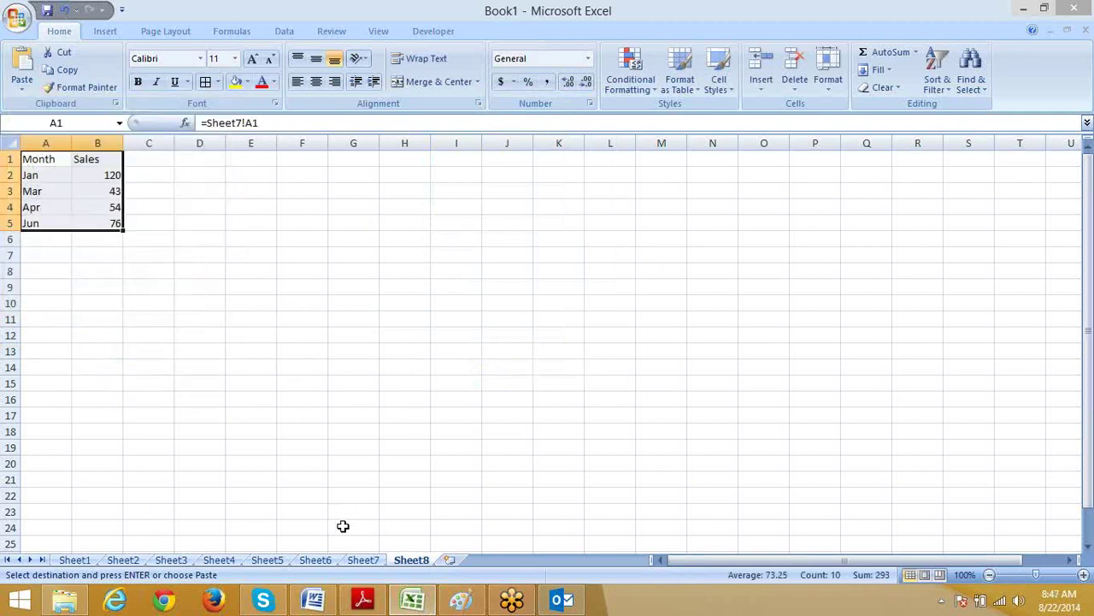
Change Jan's sales on Sheet7 to 150 and check that I2 and Sheet8 update
click(358, 560)
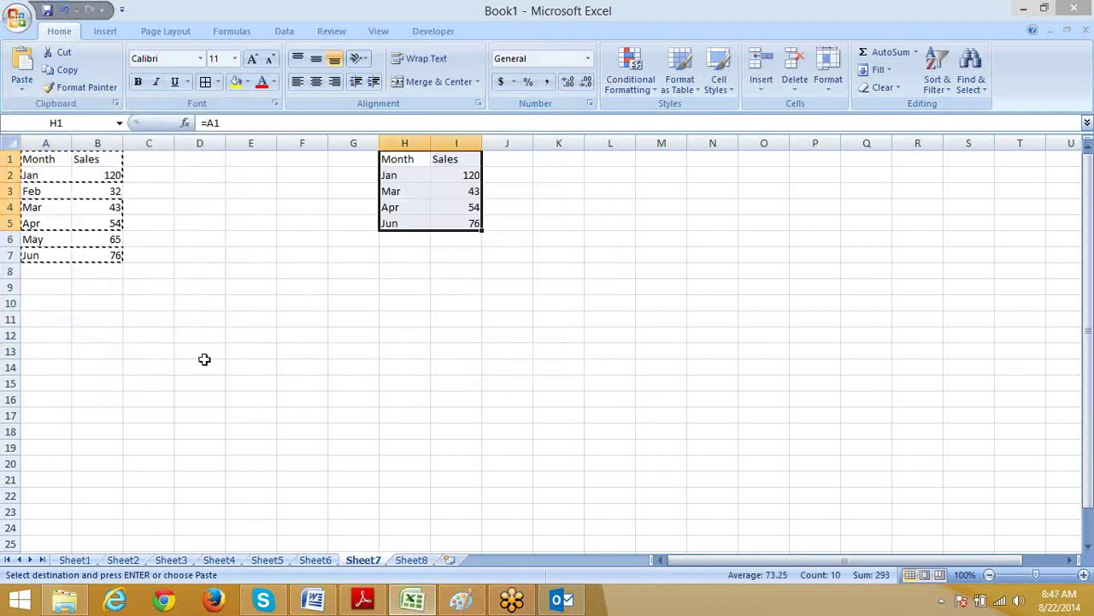
click(98, 175)
text(15)
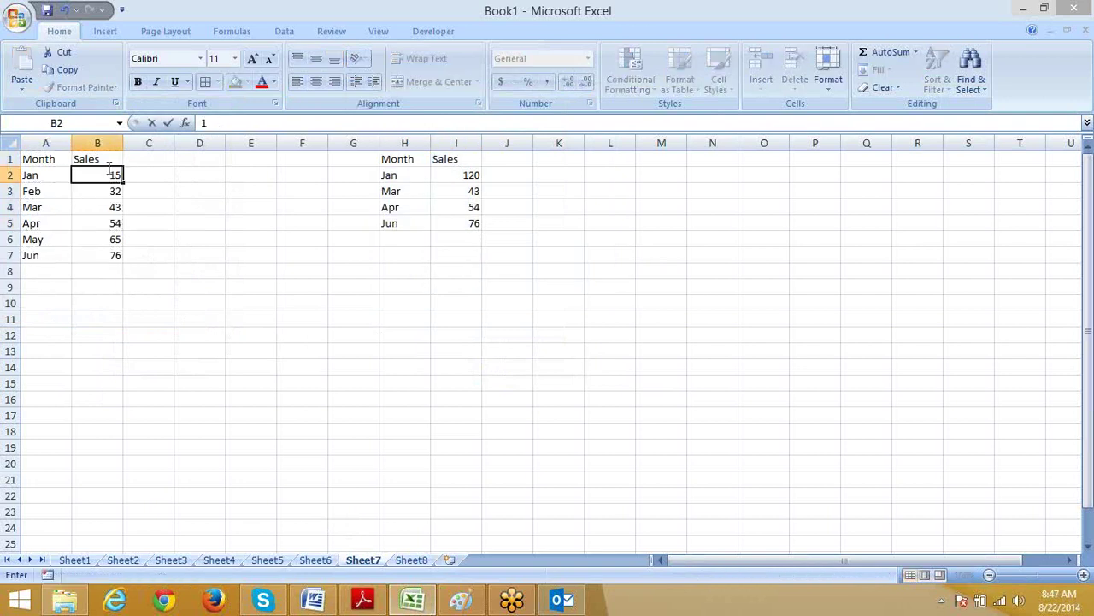
text(0)
key(Return)
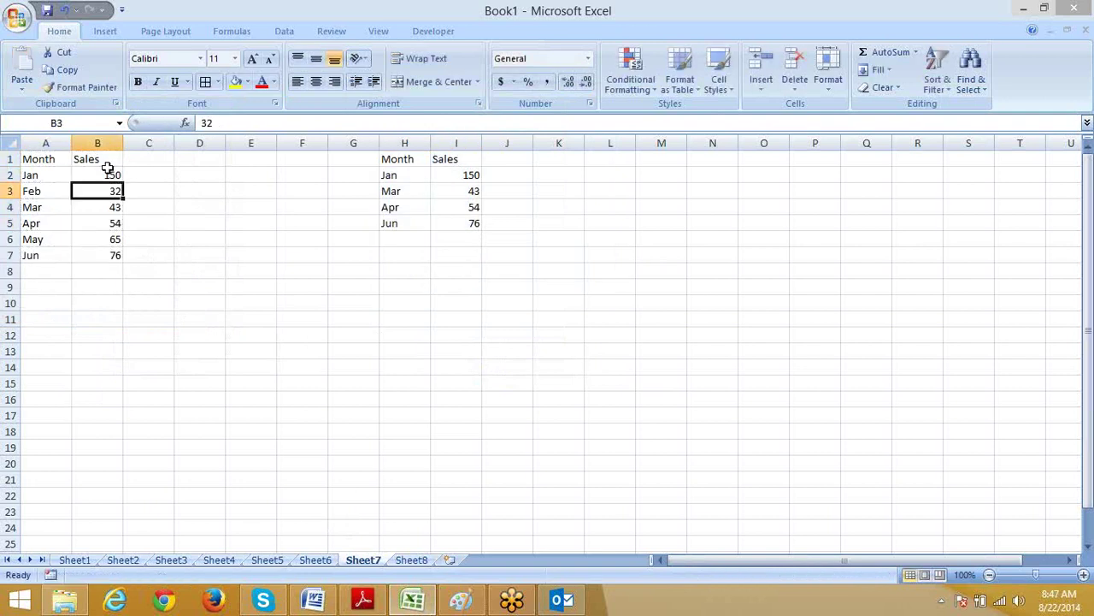
click(458, 182)
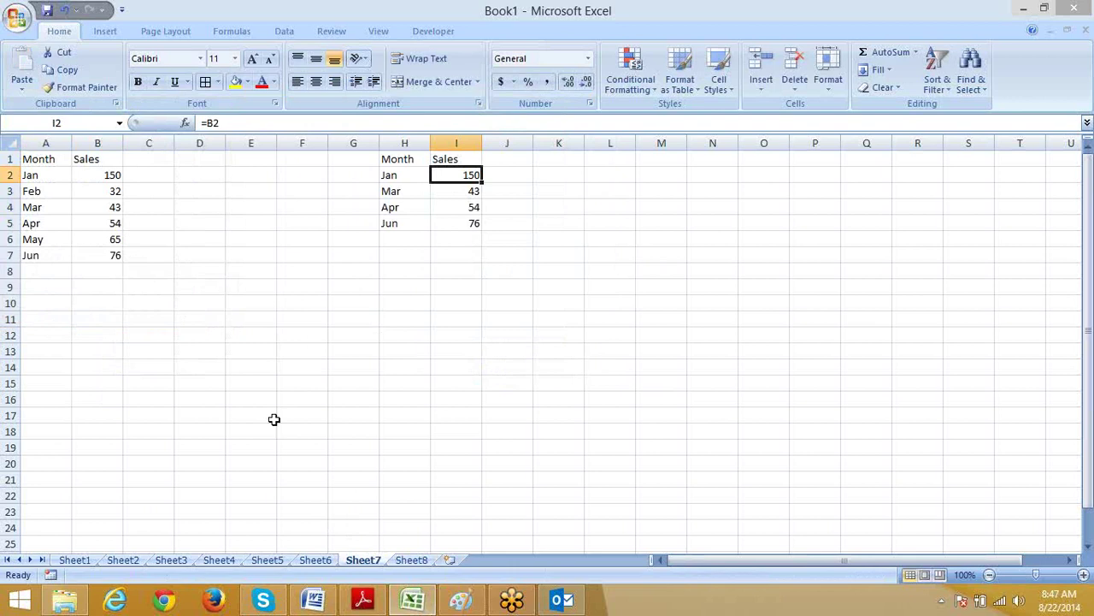
click(412, 560)
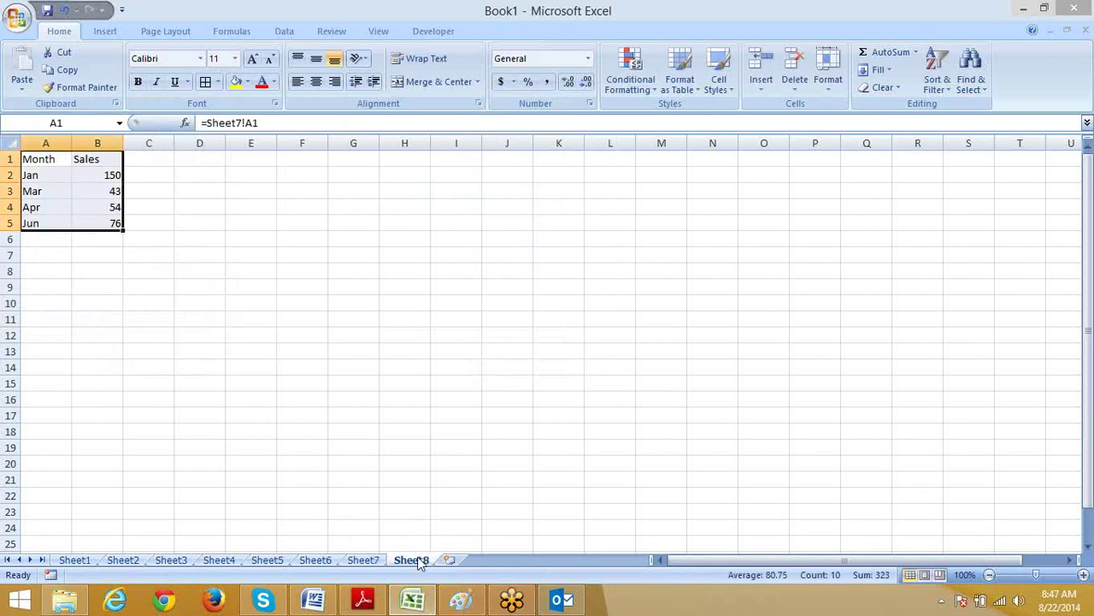
Return to Sheet7 to compare the source table with its linked copy in H1:I5
click(375, 561)
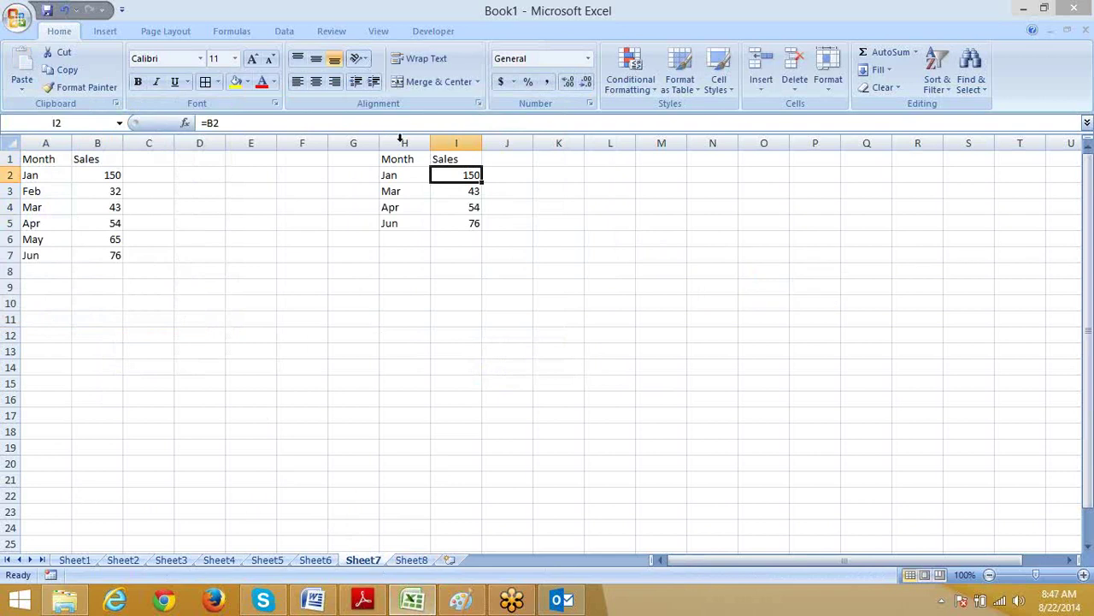
Clear columns H–J and give the A1:B7 table a yellow fill with all borders
drag(400, 139, 506, 128)
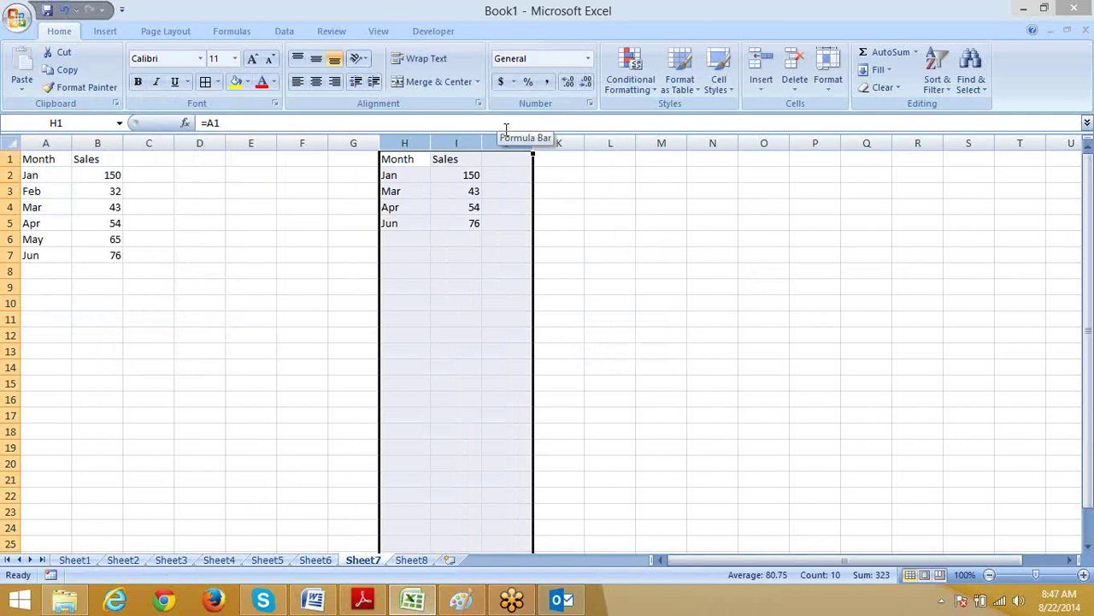
key(Delete)
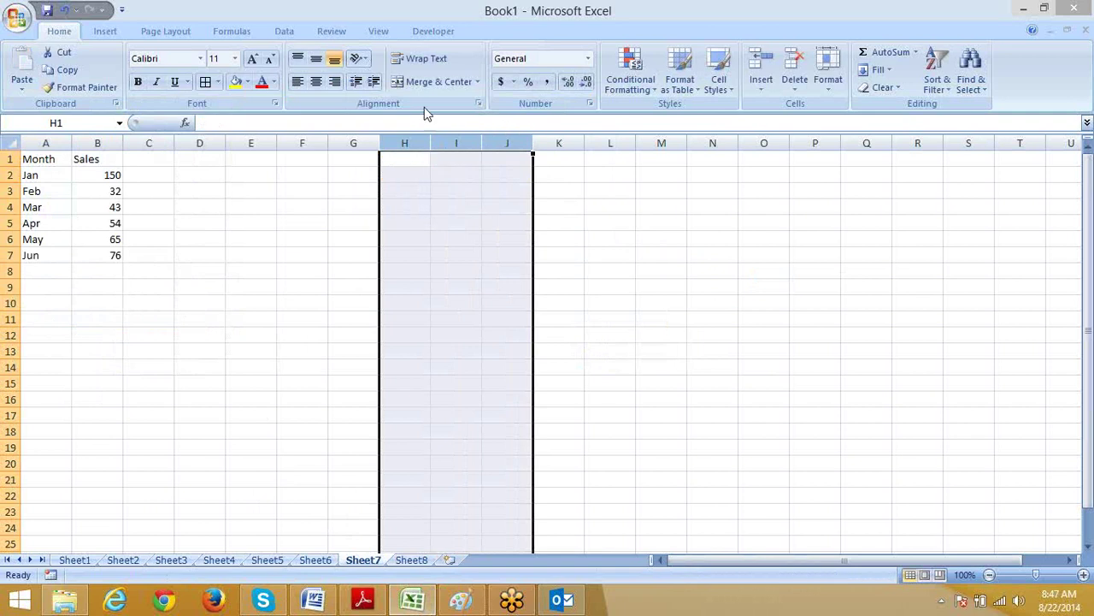
drag(34, 161, 93, 254)
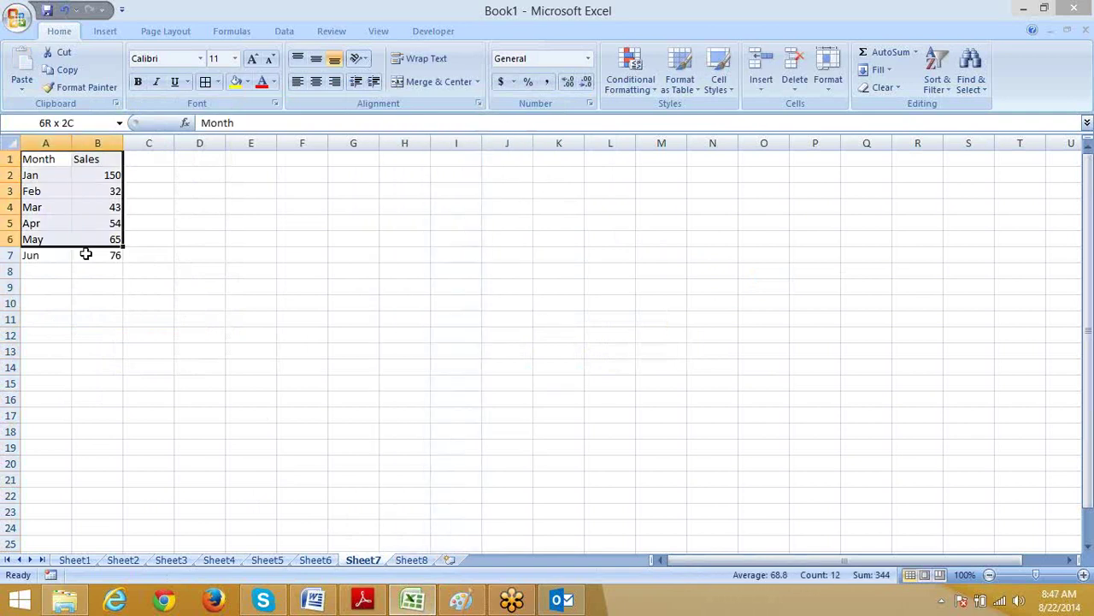
click(233, 84)
click(210, 83)
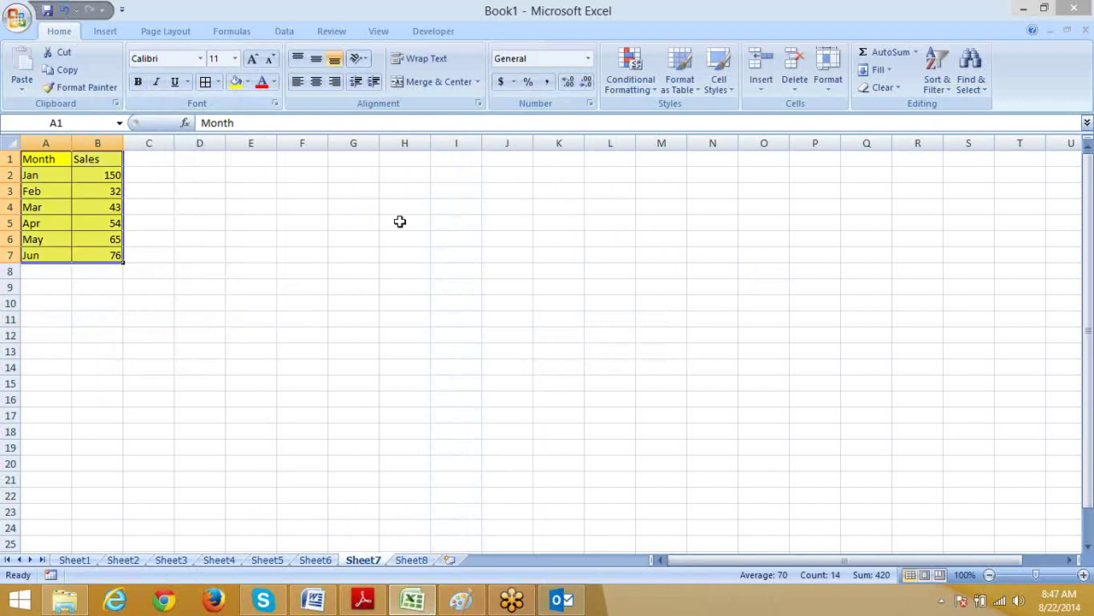
Adjust selections on Sheet7 and reselect the Month/Sales table A1:B7
drag(398, 157, 459, 208)
click(457, 208)
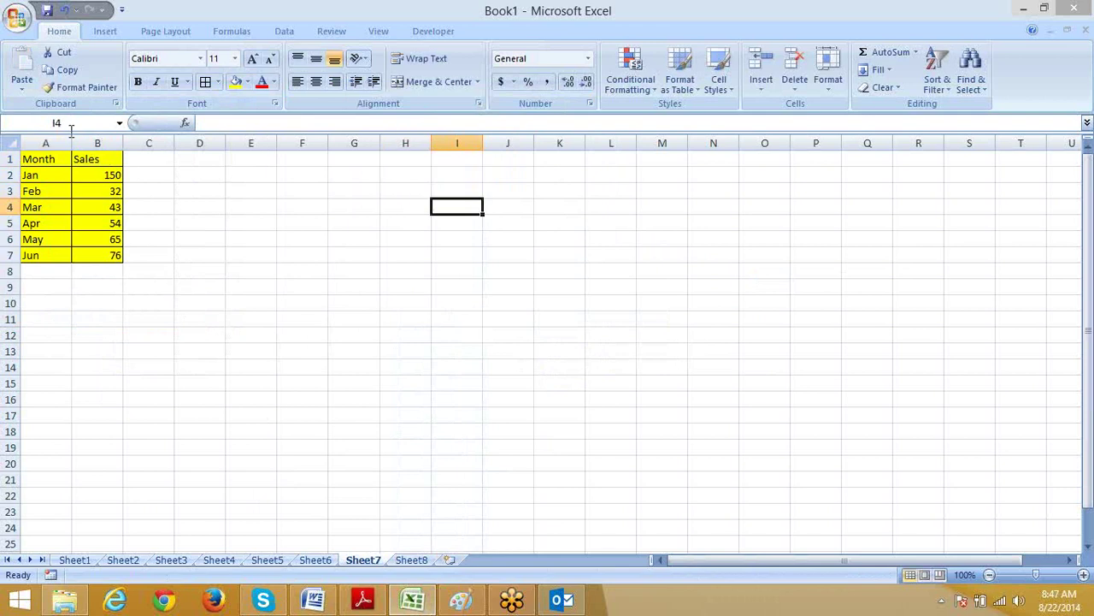
drag(73, 137, 75, 137)
drag(39, 318, 164, 318)
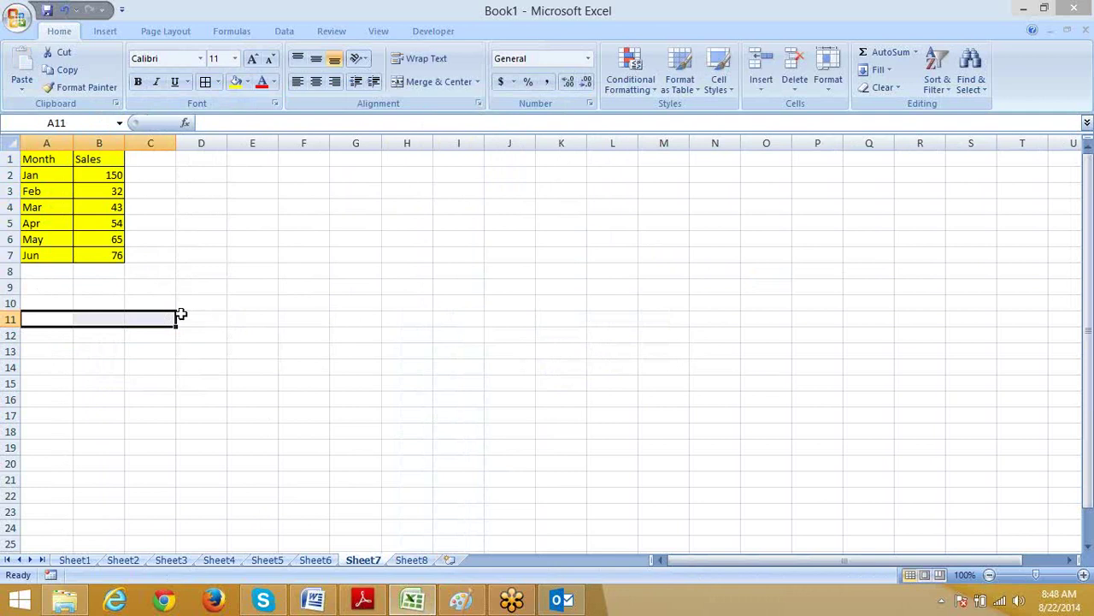
click(232, 269)
drag(40, 163, 81, 253)
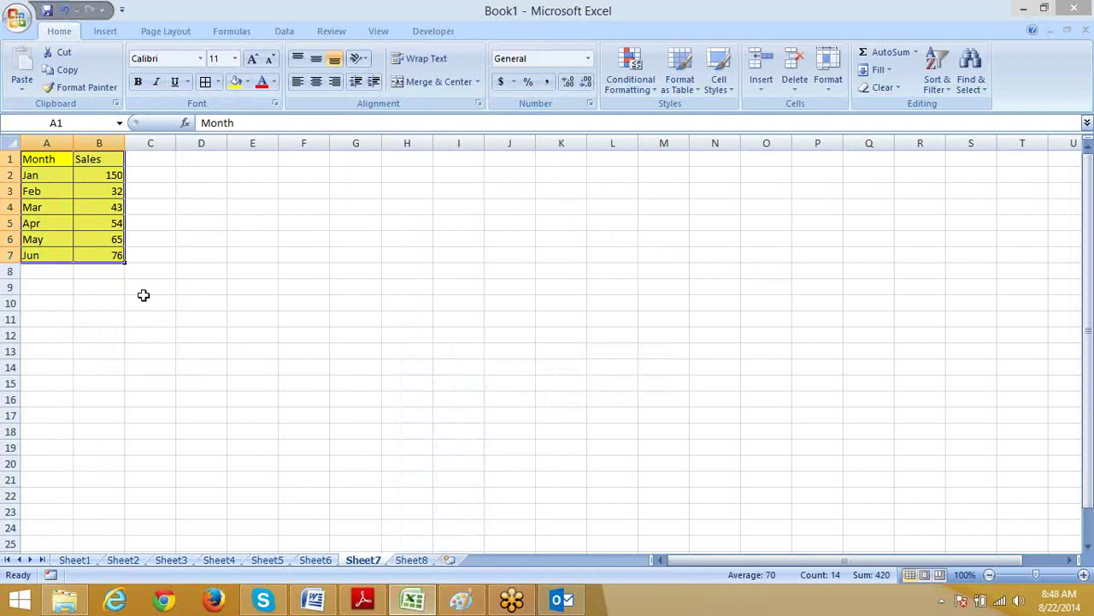
Paste the yellow Month/Sales table as a picture near G1 on Sheet7
key(ctrl+c)
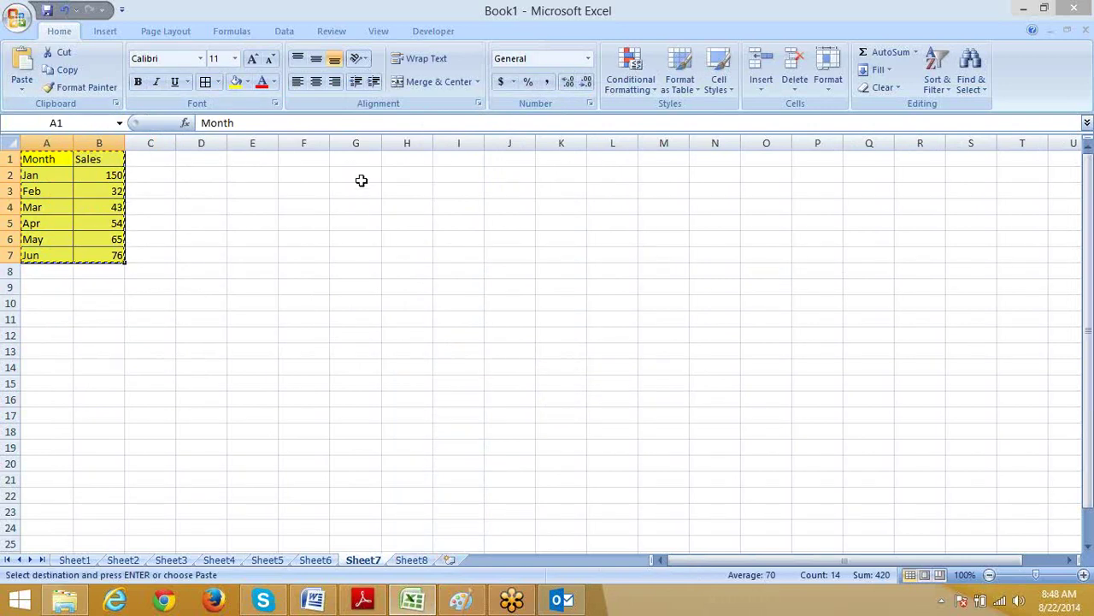
click(346, 159)
click(21, 86)
mouse_move(64, 249)
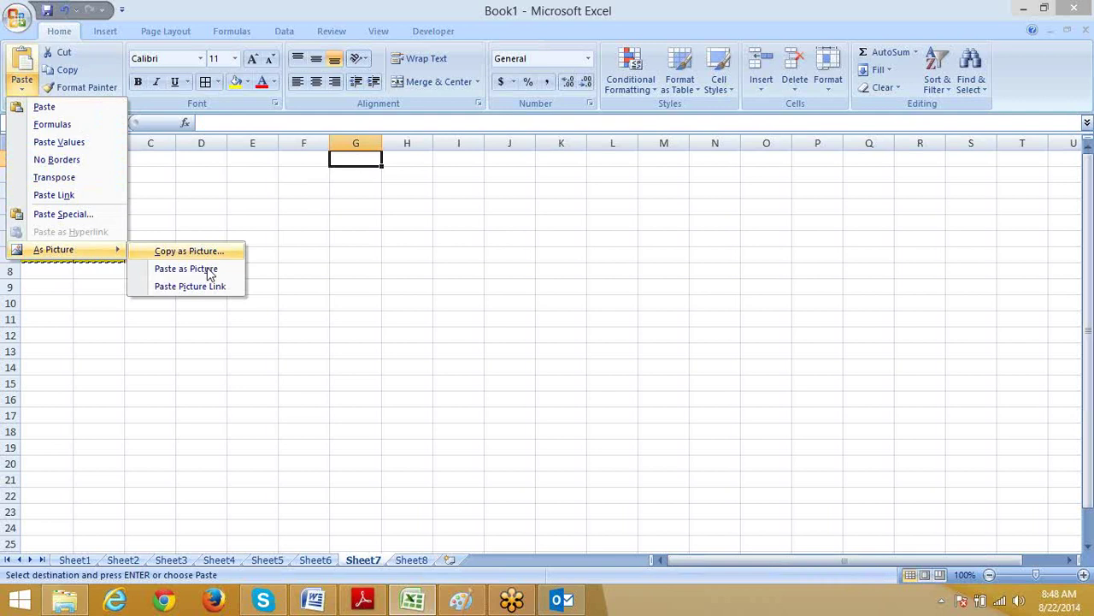
click(207, 268)
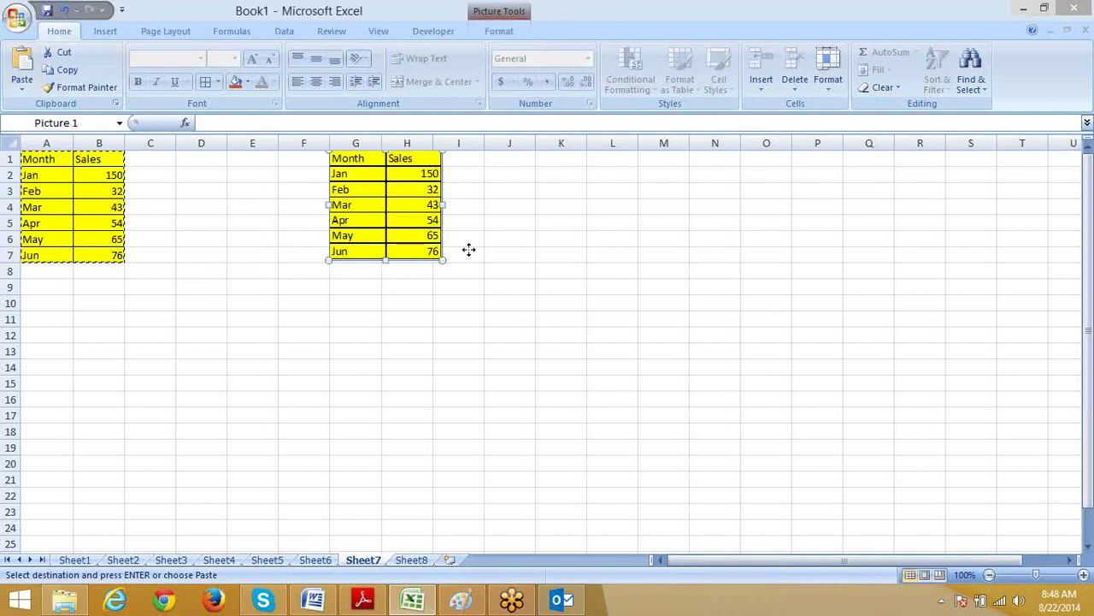
drag(408, 227, 467, 250)
click(50, 155)
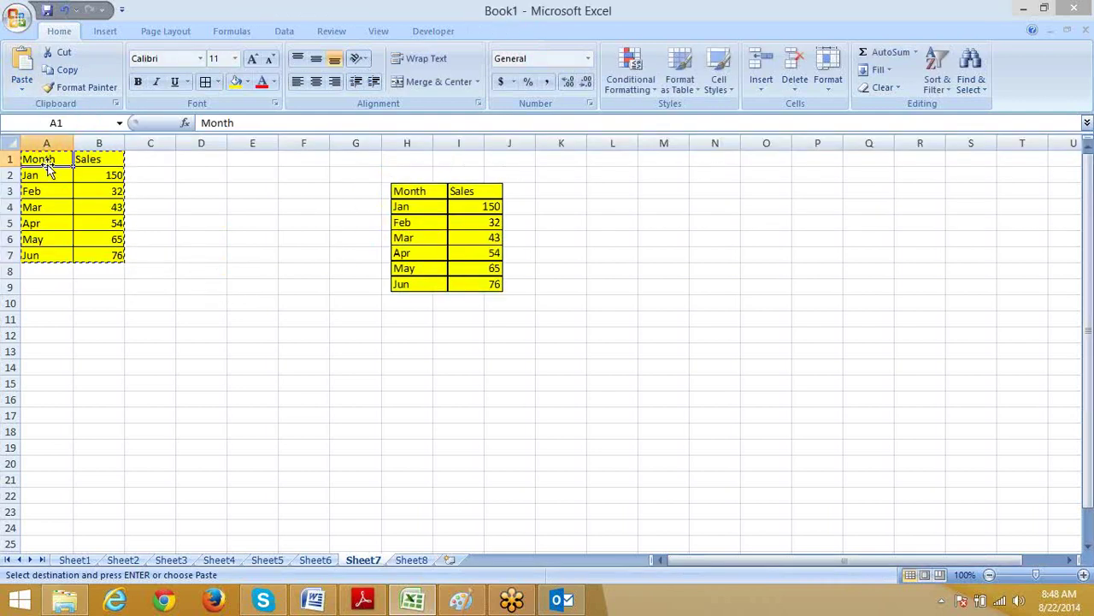
key(Escape)
Move the table picture up toward G1, then copy A1:B7 again
click(26, 256)
click(501, 276)
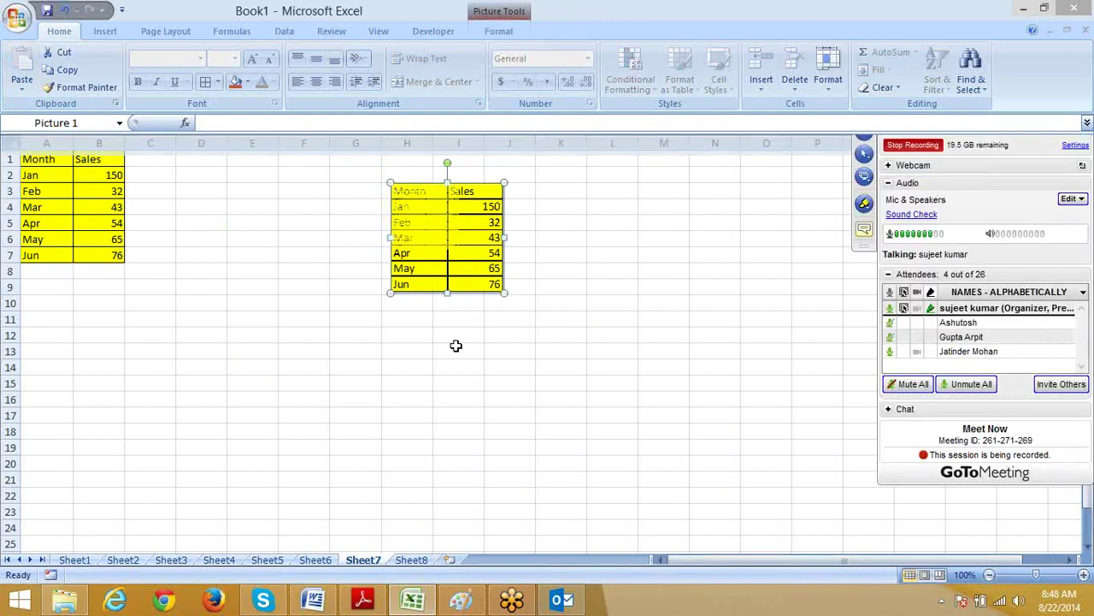
drag(434, 238, 369, 209)
click(325, 319)
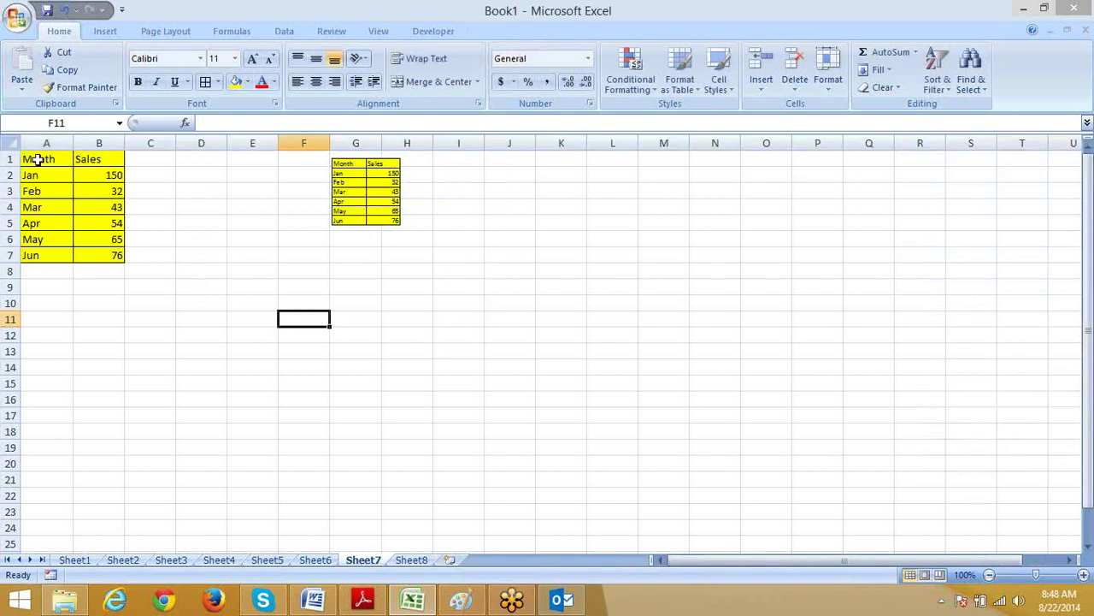
drag(38, 160, 103, 256)
key(ctrl+c)
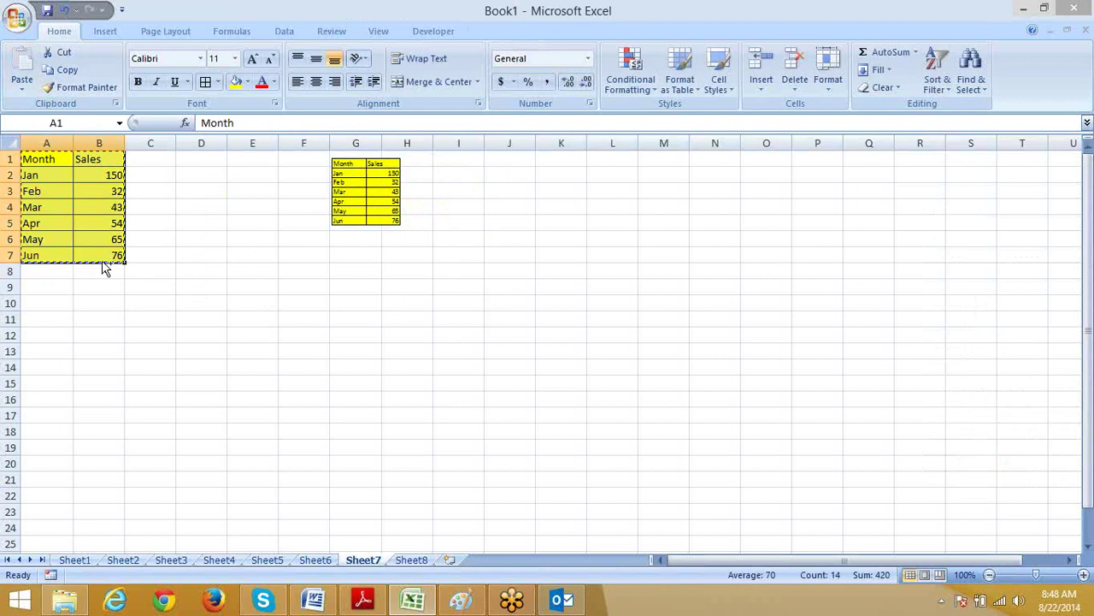
Insert Sheet9, paste the table there as an enlarged picture, then view Sheet8
click(450, 560)
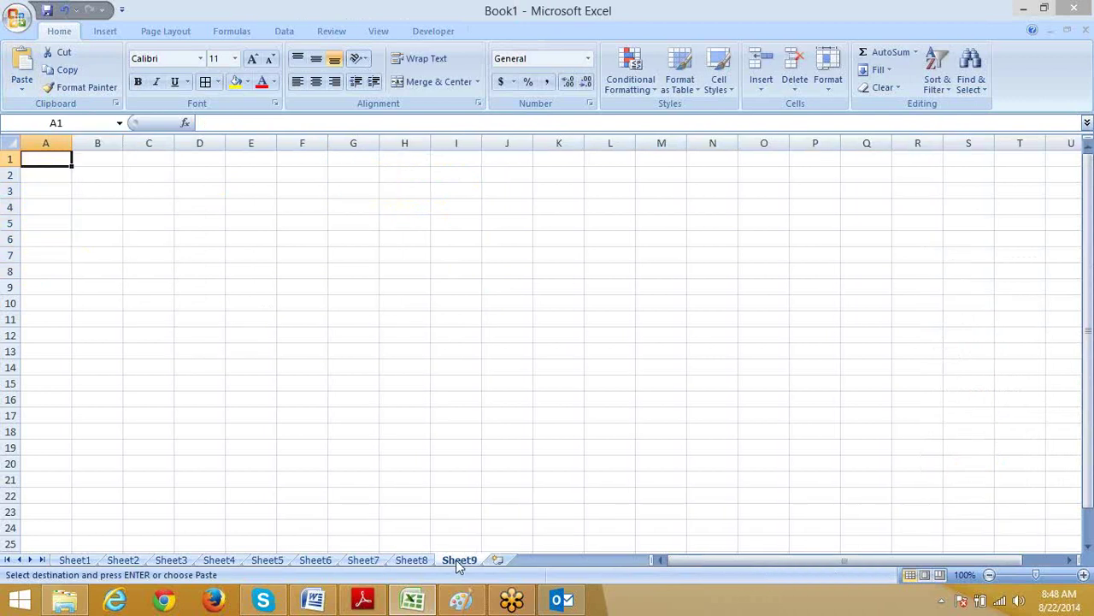
click(28, 86)
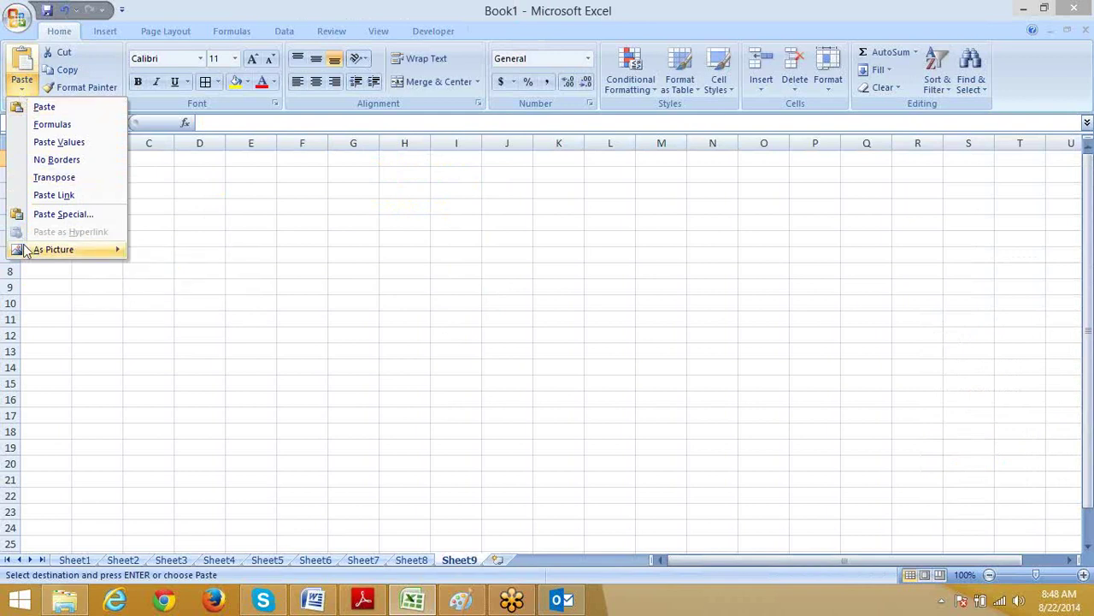
mouse_move(53, 250)
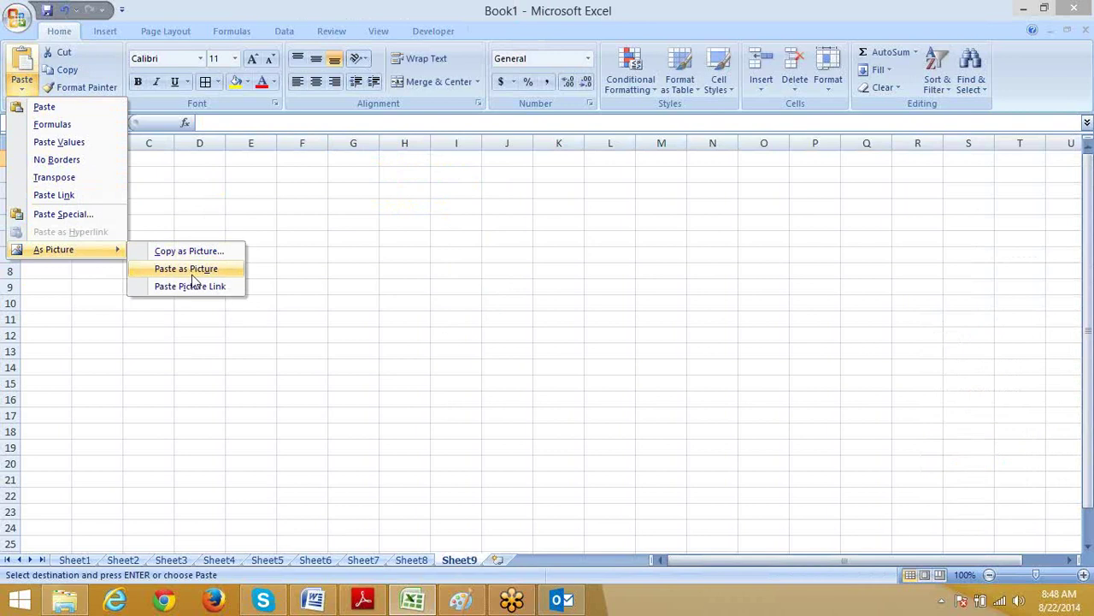
click(229, 271)
drag(175, 200, 466, 259)
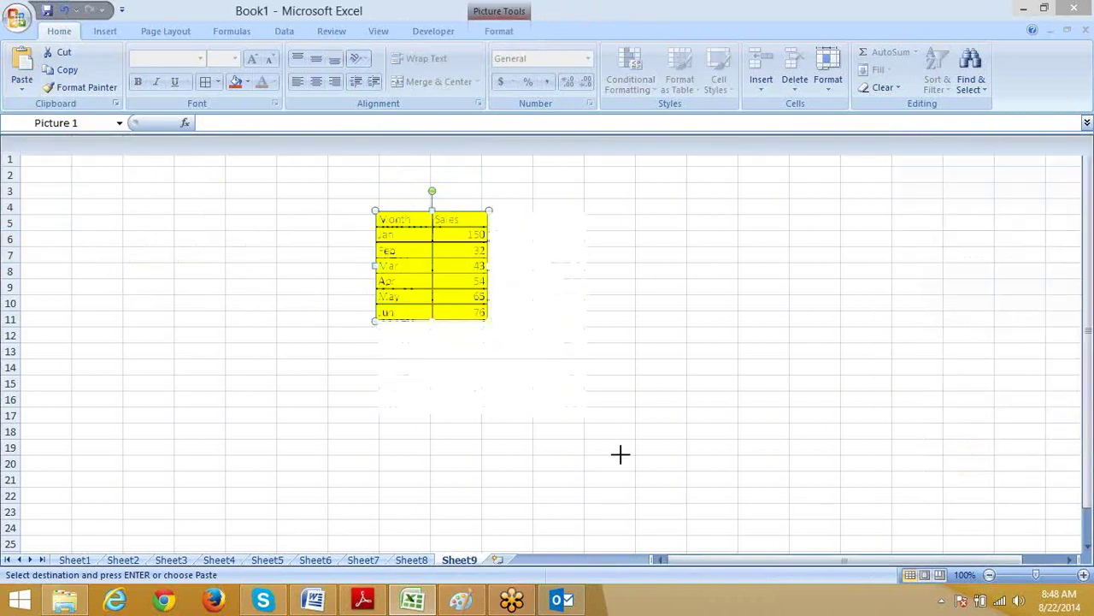
drag(621, 454, 627, 454)
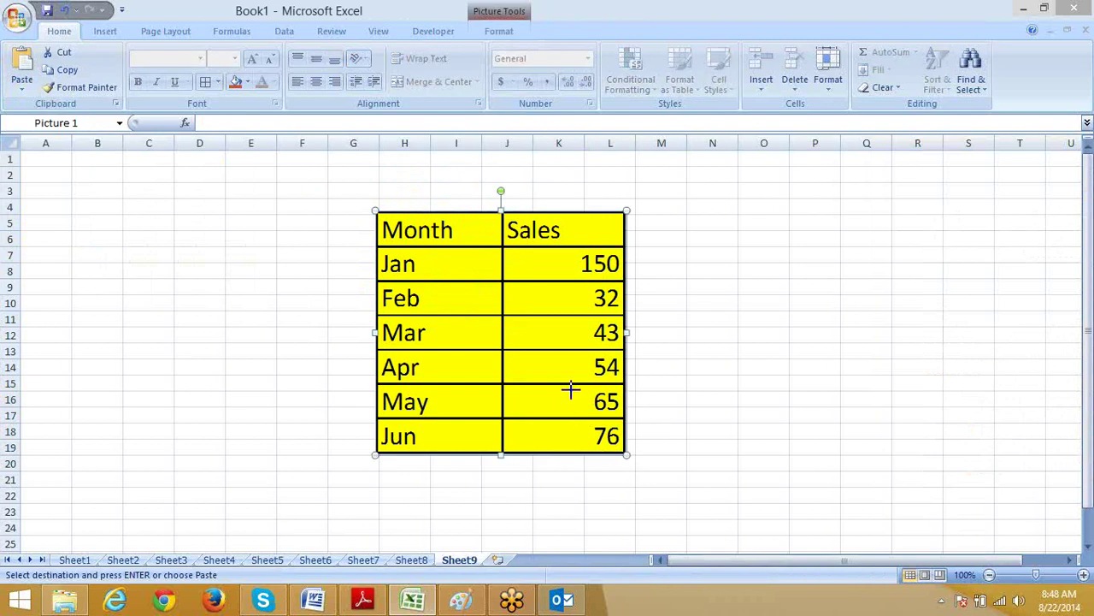
click(411, 560)
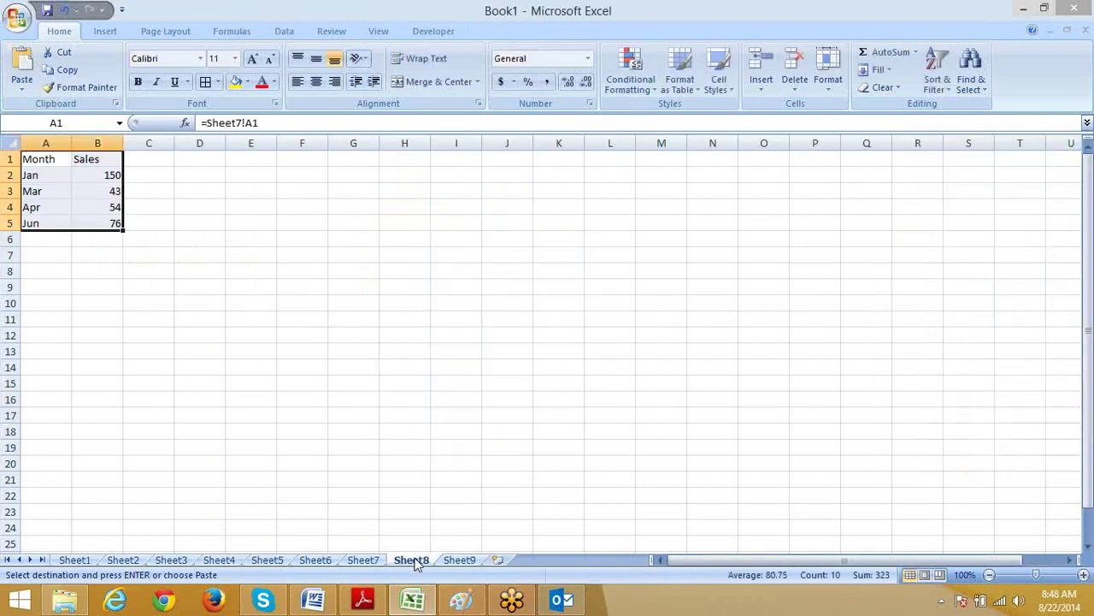
On Sheet7, fill Feb's sales cell B3 lavender
click(365, 561)
key(Escape)
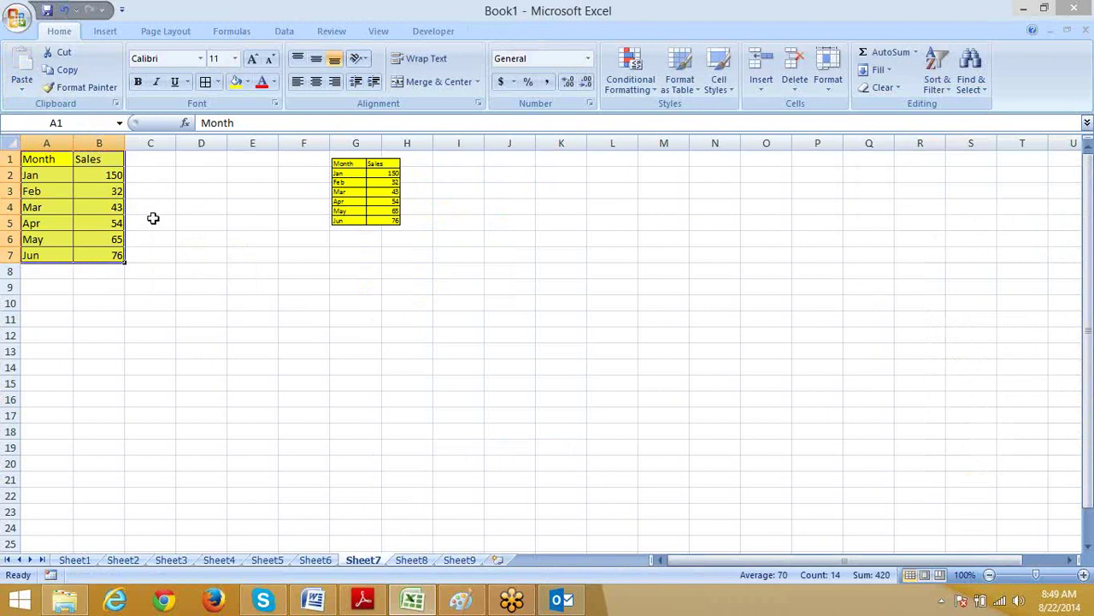
click(78, 195)
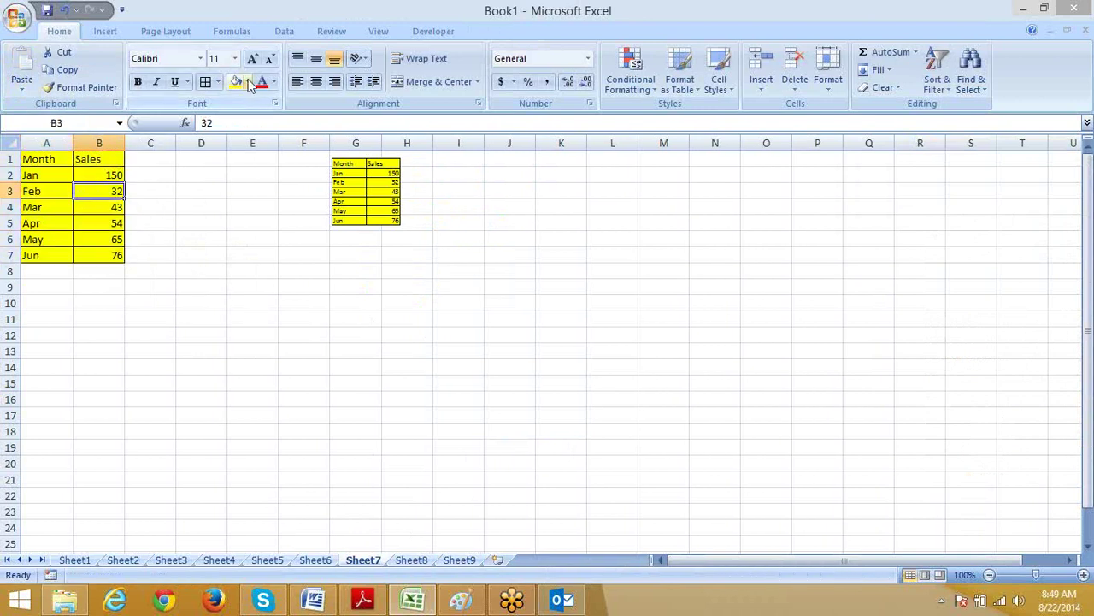
click(247, 82)
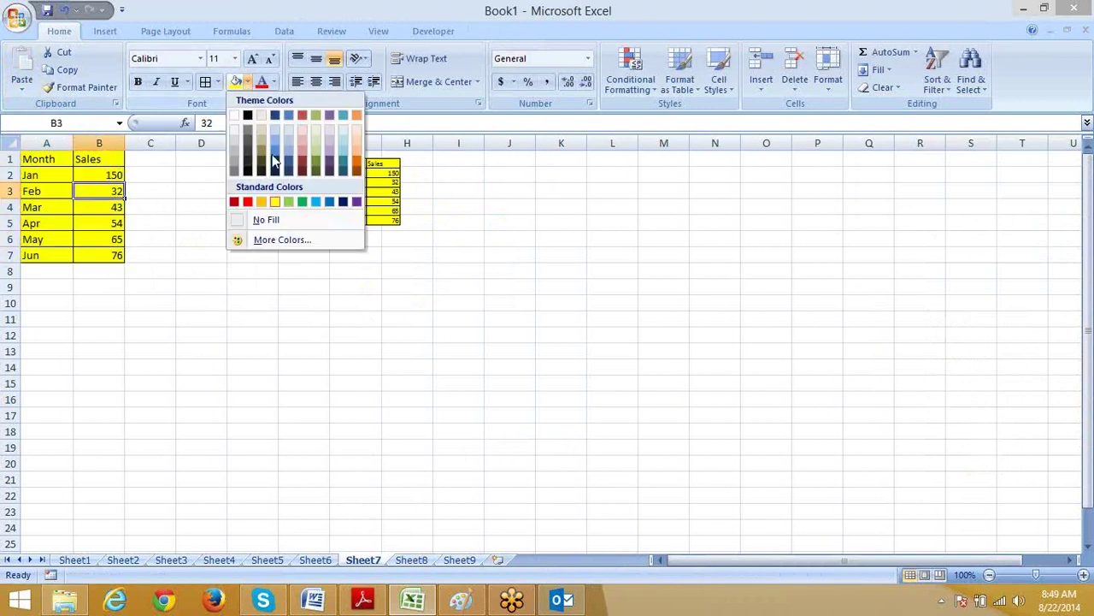
click(333, 160)
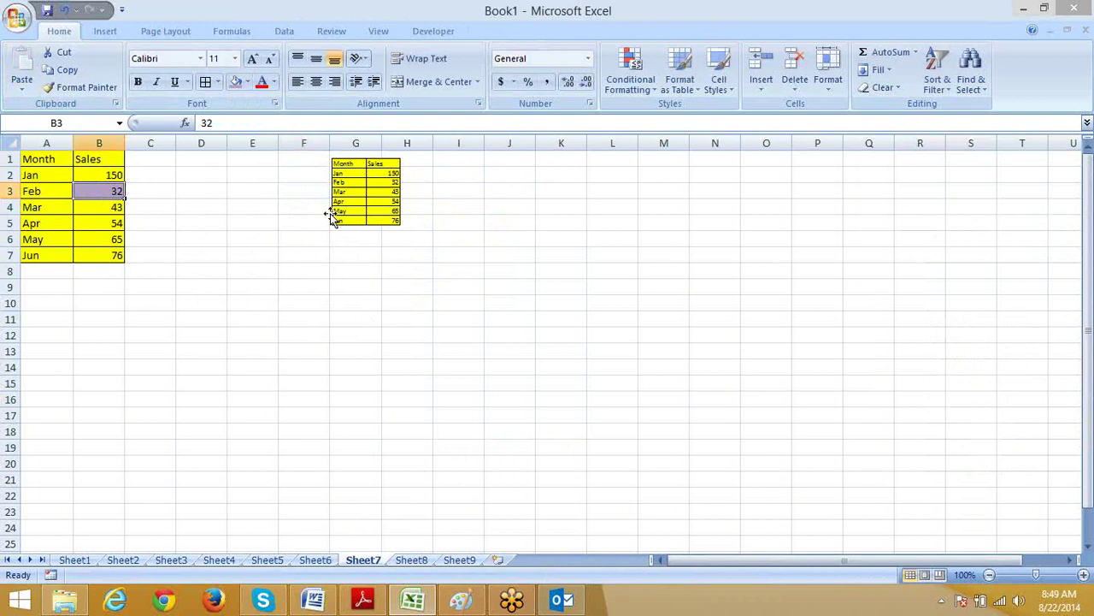
Move the small table picture to column K and copy the A1:B7 table
drag(334, 216, 533, 232)
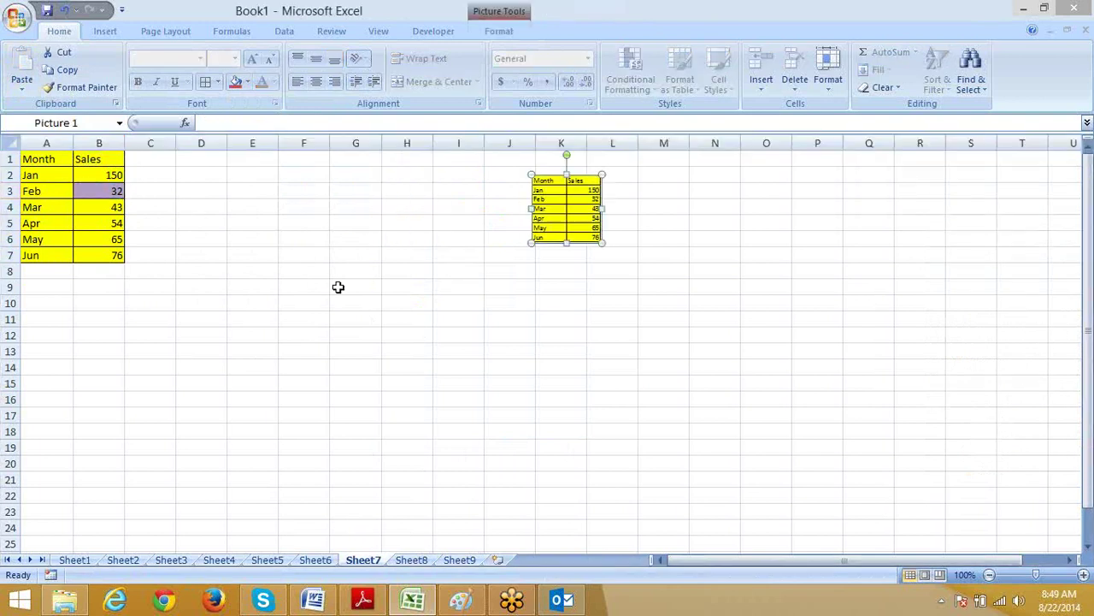
drag(112, 255, 34, 162)
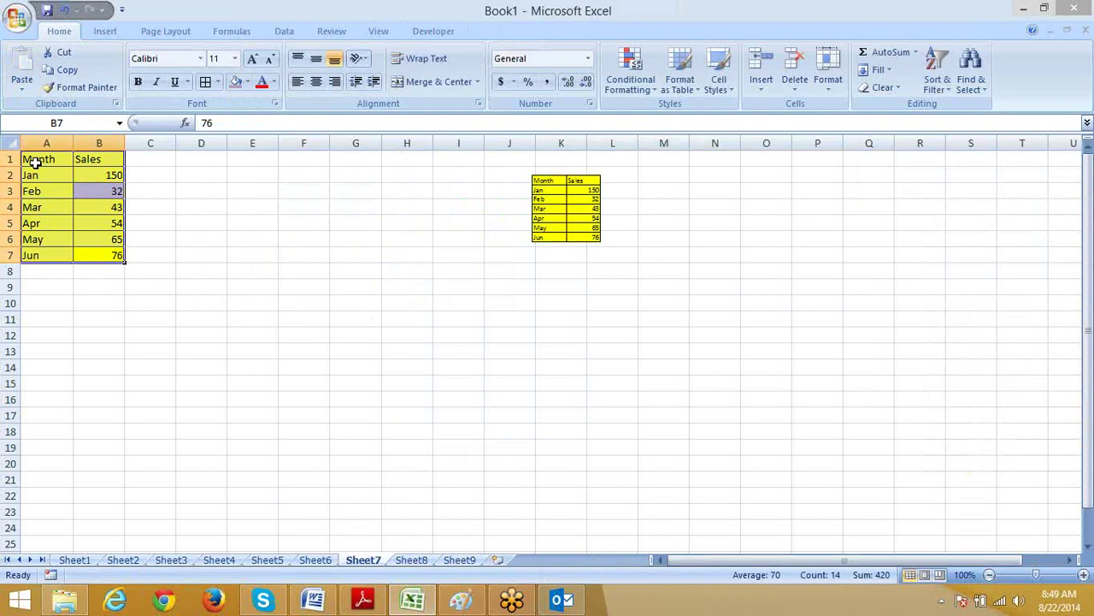
key(ctrl+c)
Paste a linked picture of the Month/Sales table at cell G2
click(336, 172)
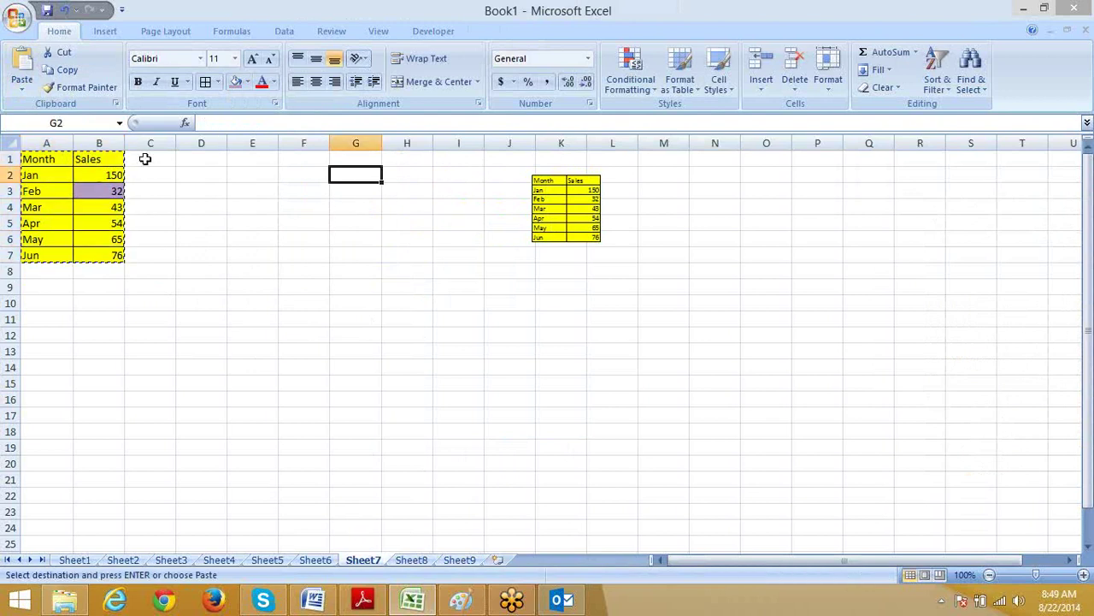
click(22, 88)
mouse_move(53, 248)
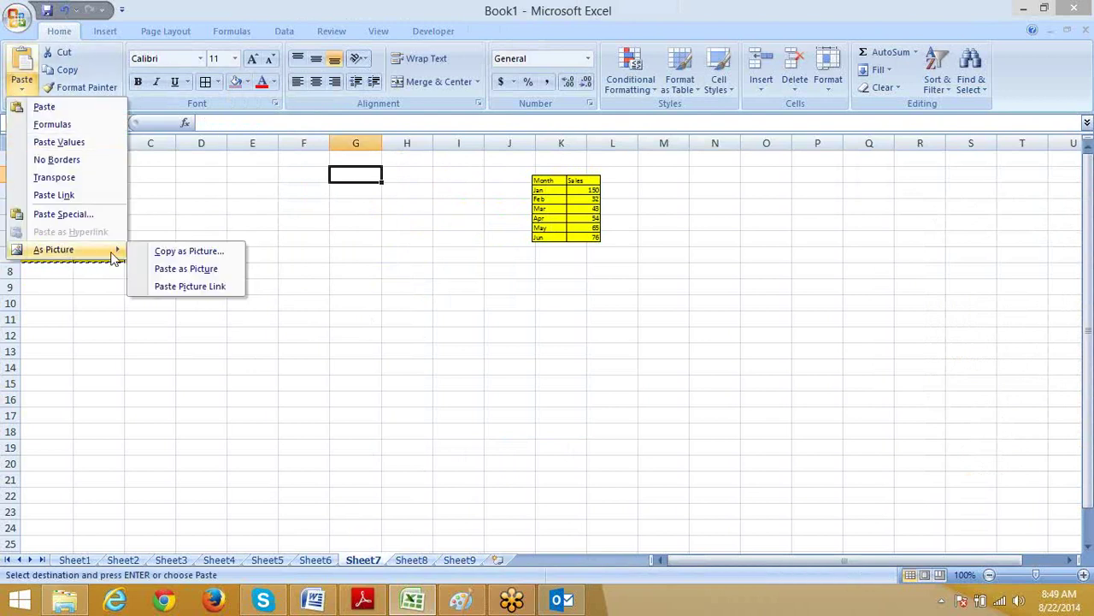
click(192, 289)
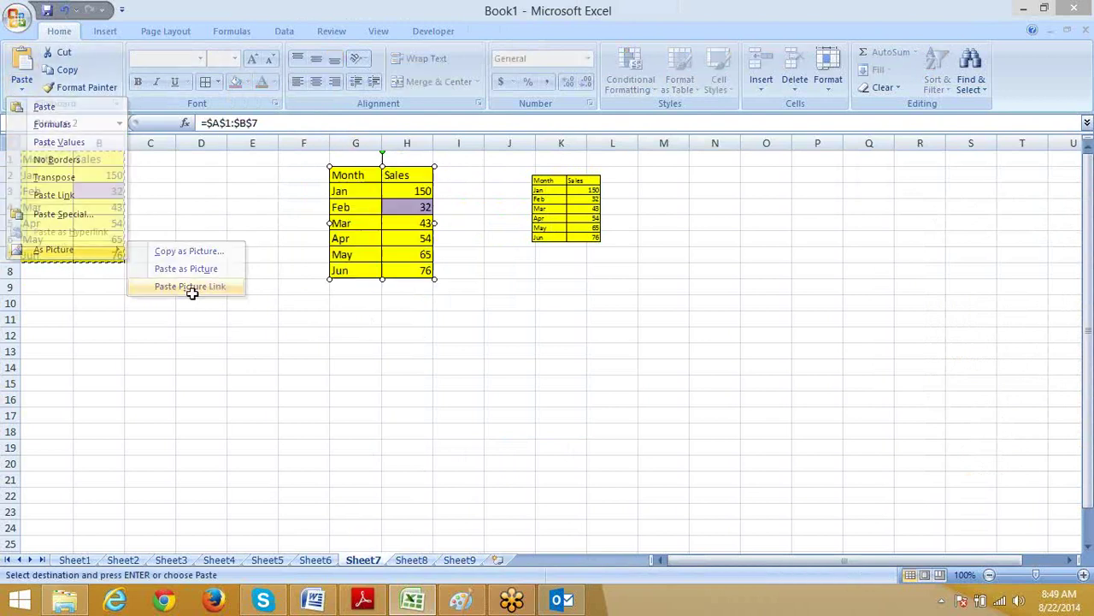
click(444, 335)
Fill Apr's sales cell B5 with light blue
click(86, 223)
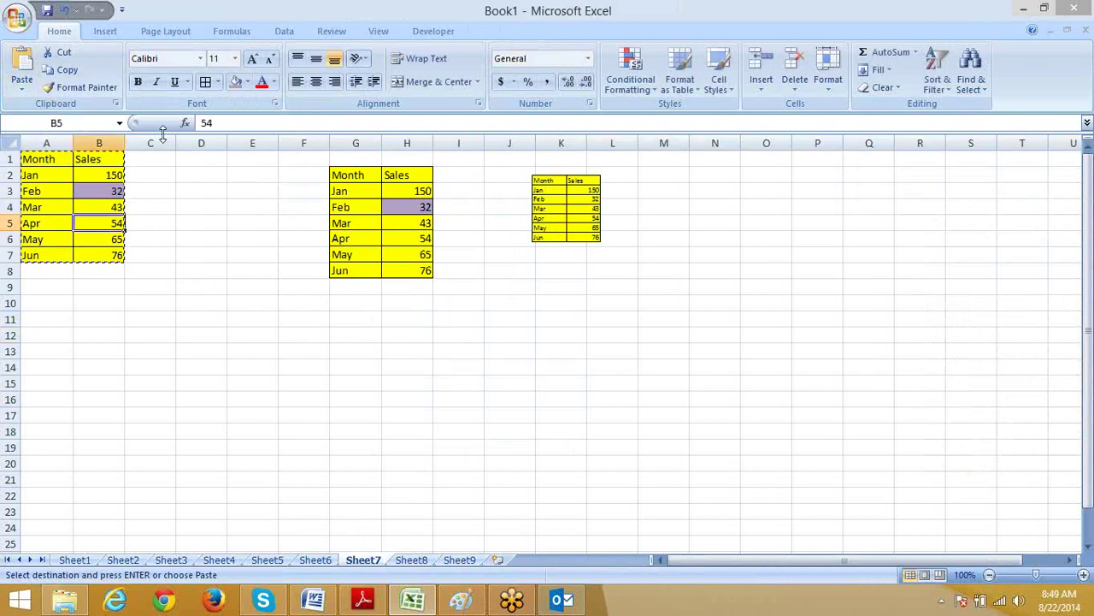
click(247, 81)
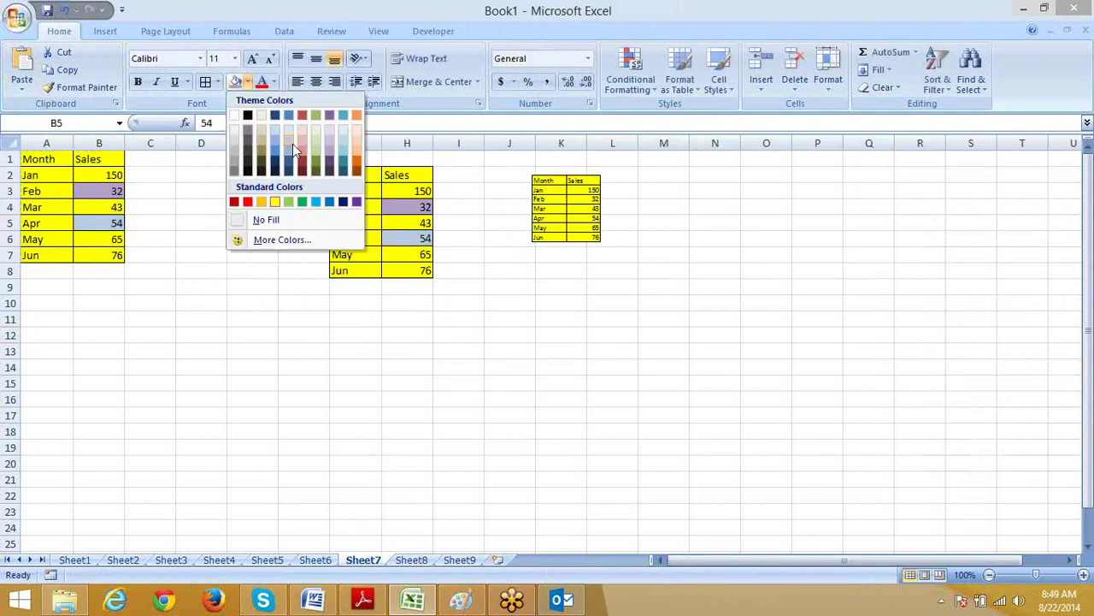
click(293, 150)
Change Jan's sales in B2 to 32, check the linked picture updates, then select A1:B7
click(105, 161)
click(105, 176)
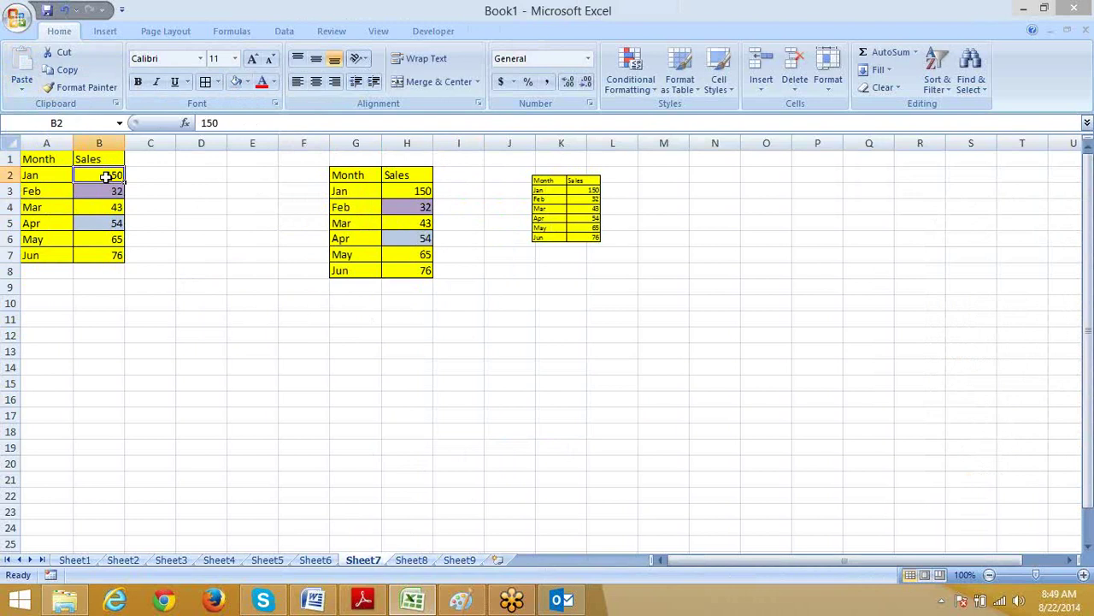
text(32)
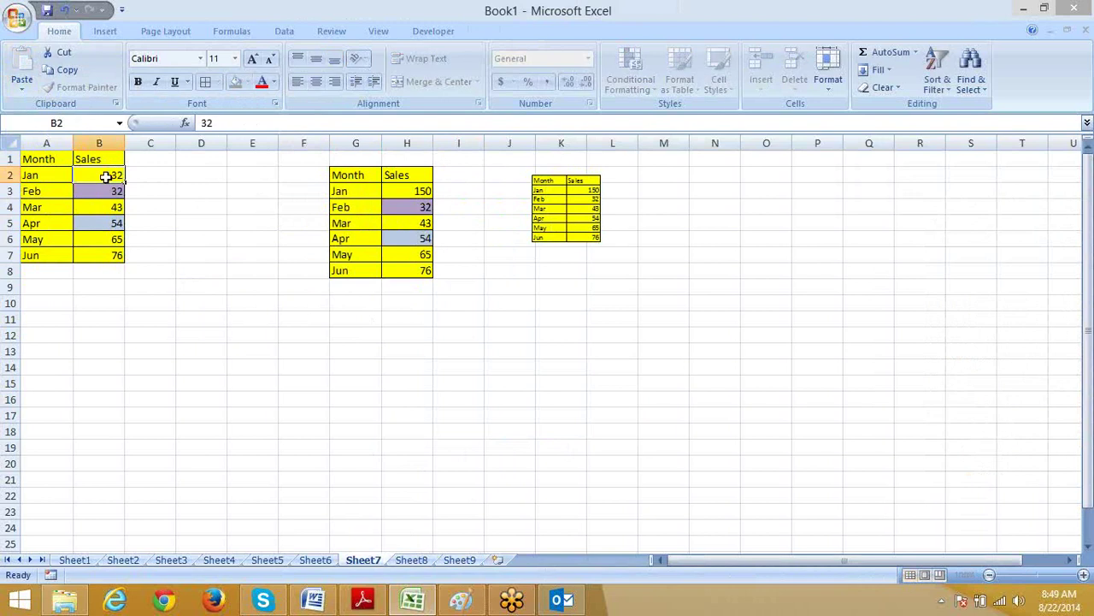
key(Return)
click(407, 291)
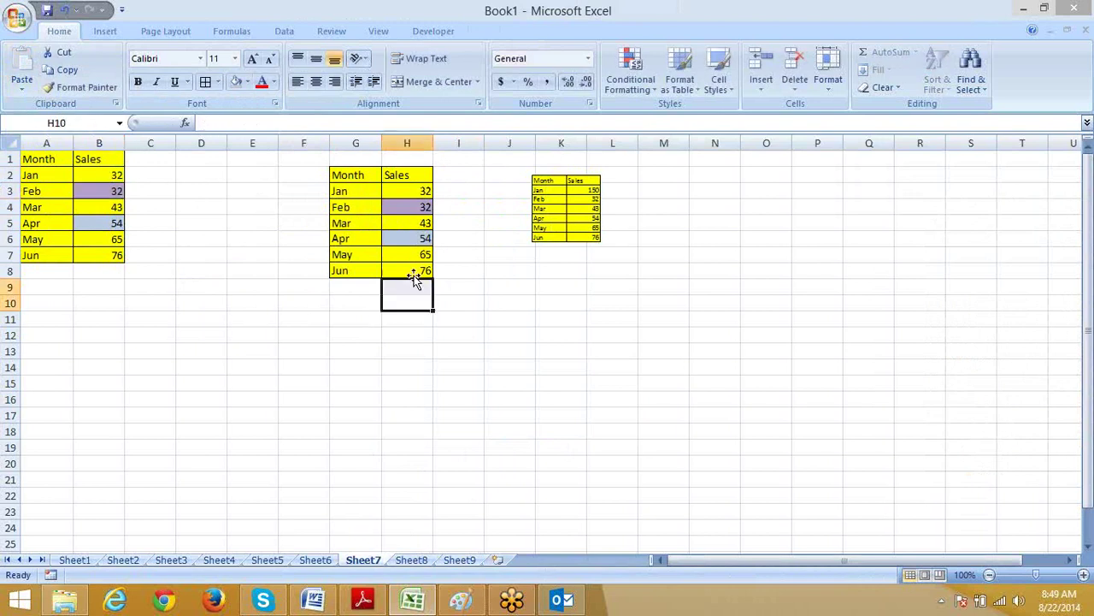
click(414, 276)
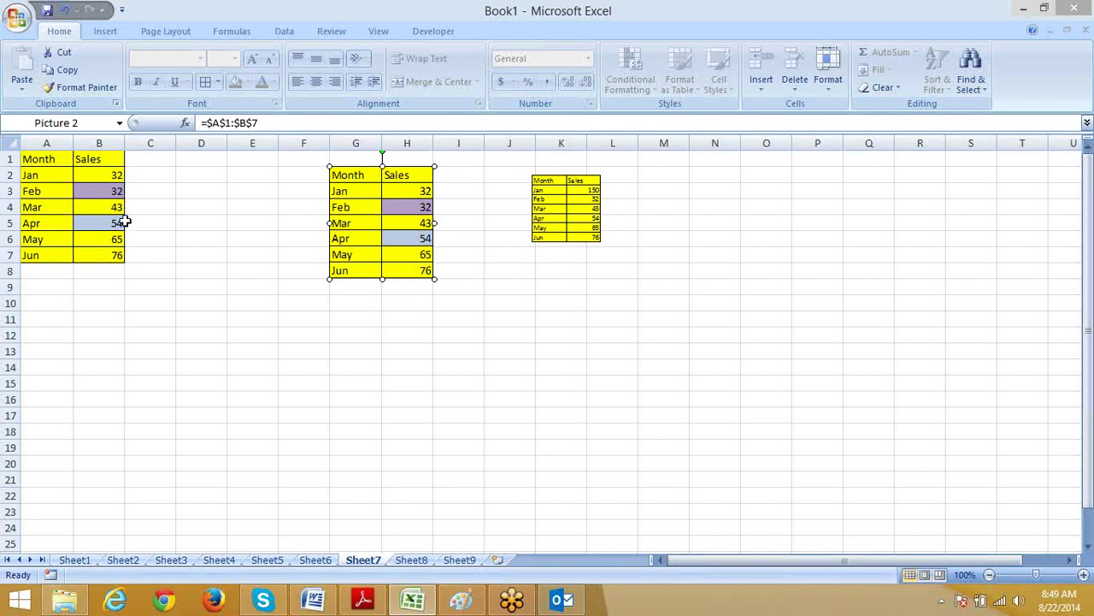
click(115, 253)
drag(76, 207, 52, 156)
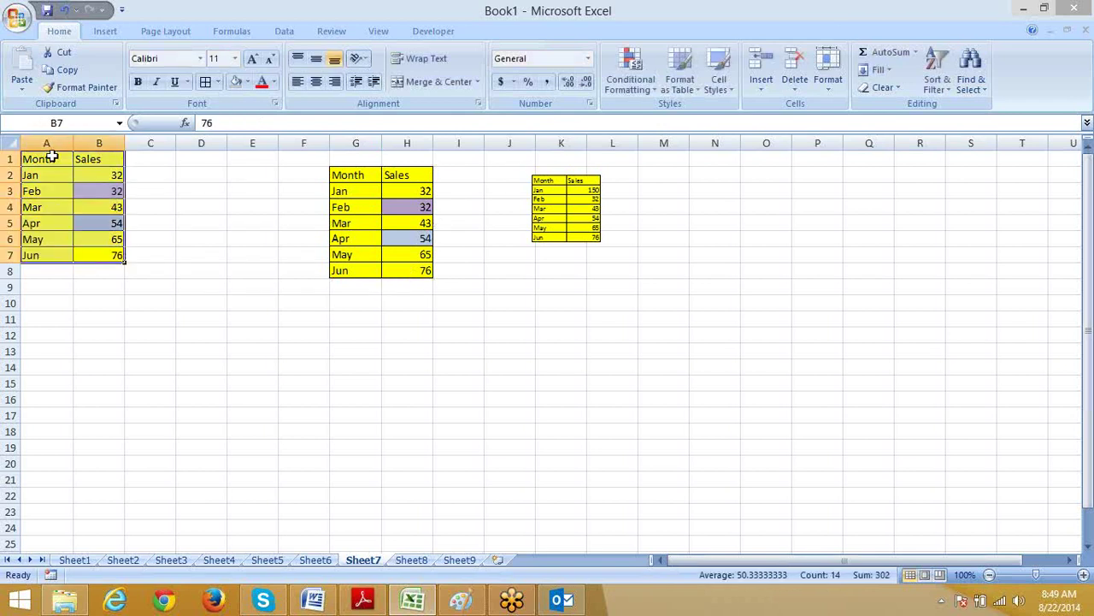
Copy the updated Month/Sales table and bring up the blank Word document
key(ctrl+c)
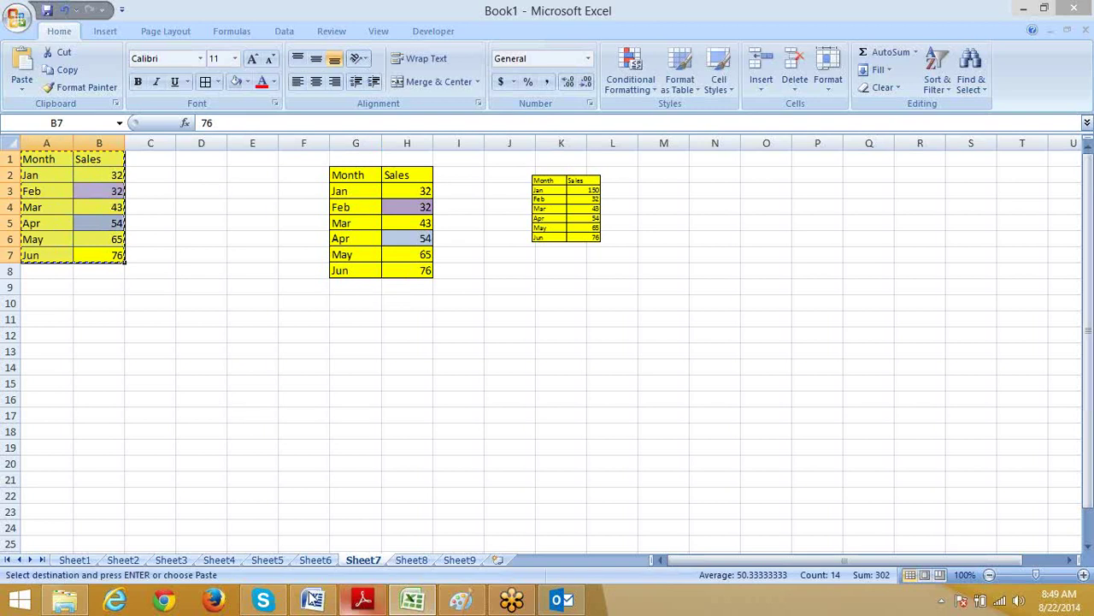
click(314, 601)
click(314, 601)
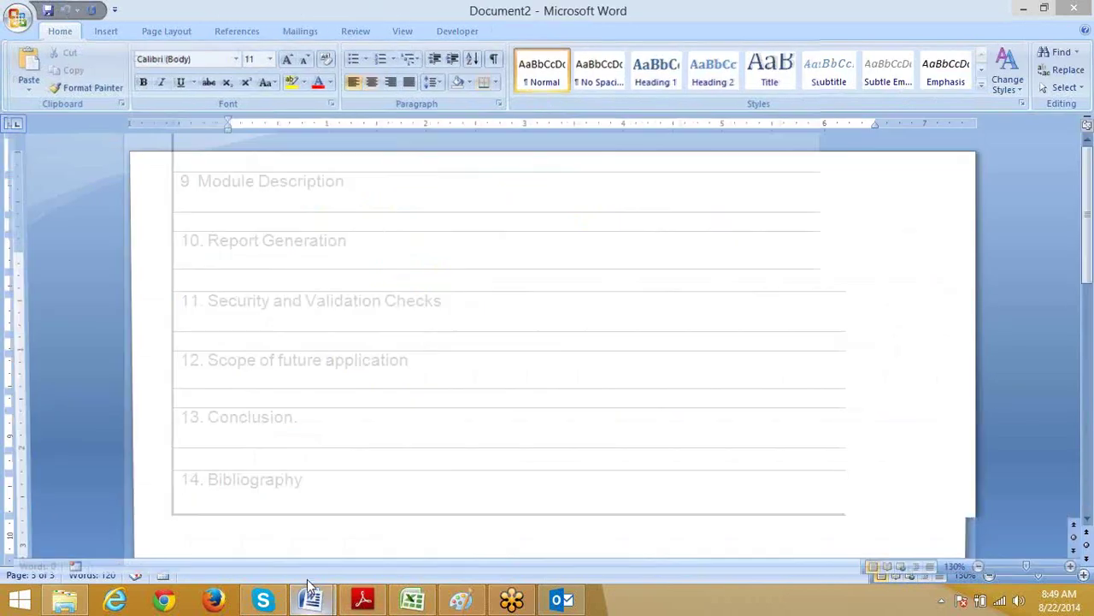
Paste Special the table with Paste link as Picture (Windows Metafile)
click(23, 86)
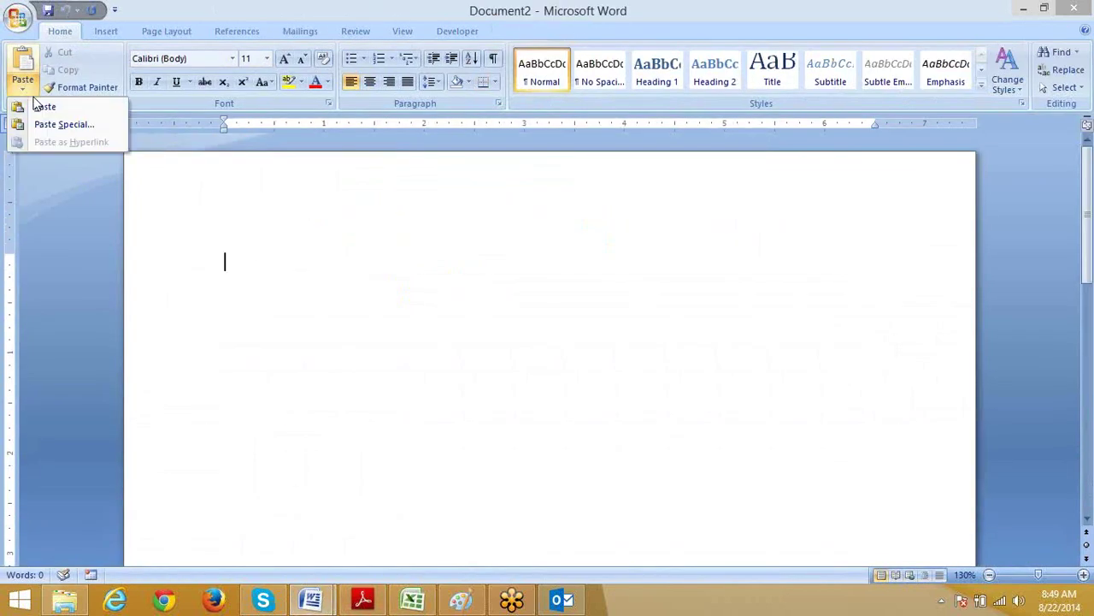
click(51, 124)
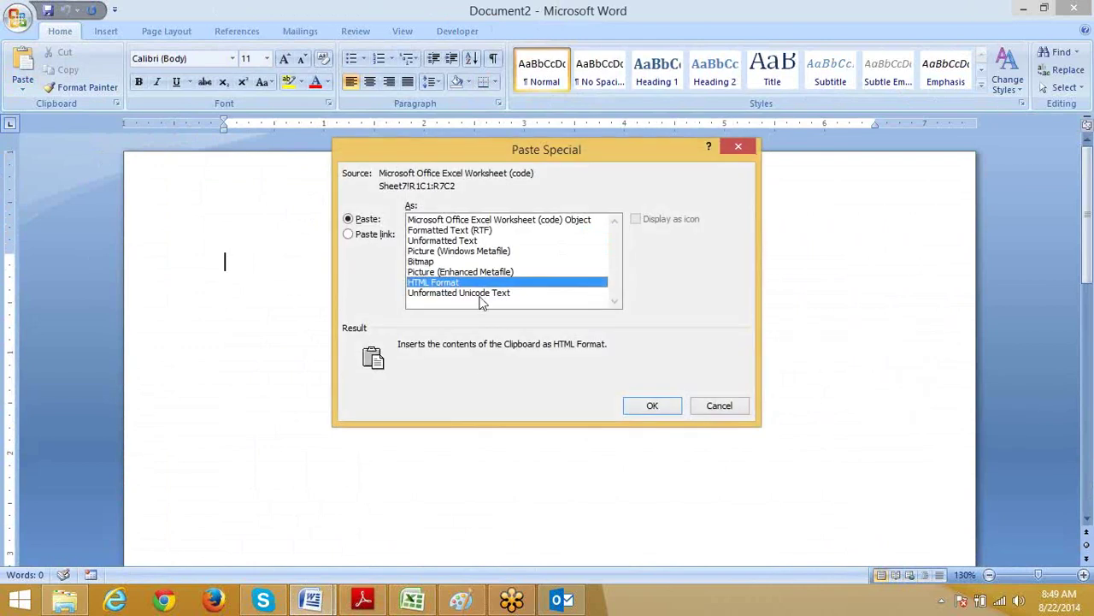
click(369, 234)
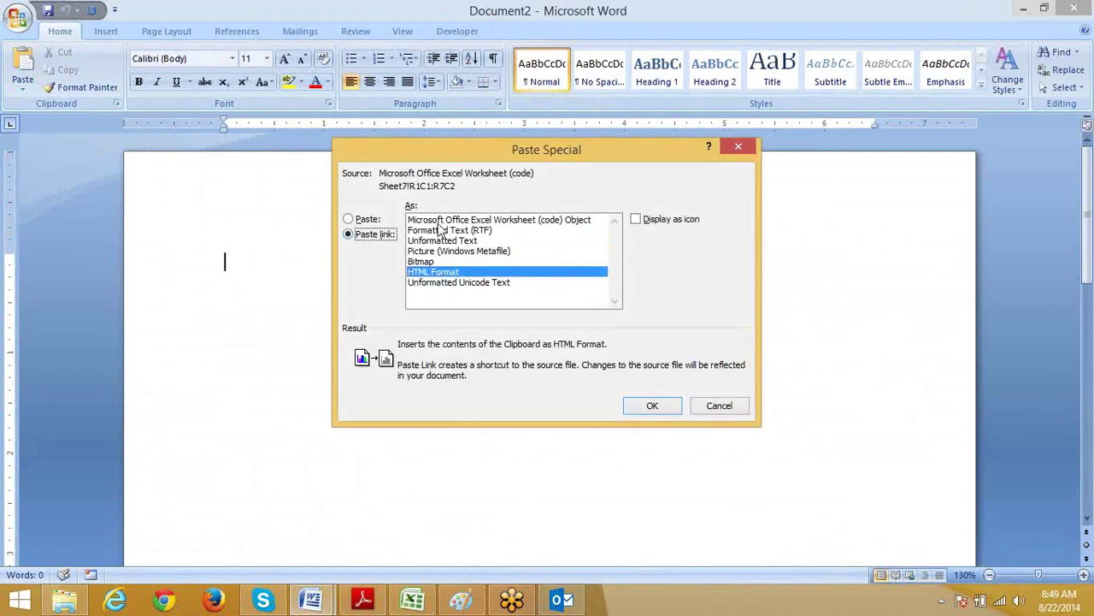
click(443, 222)
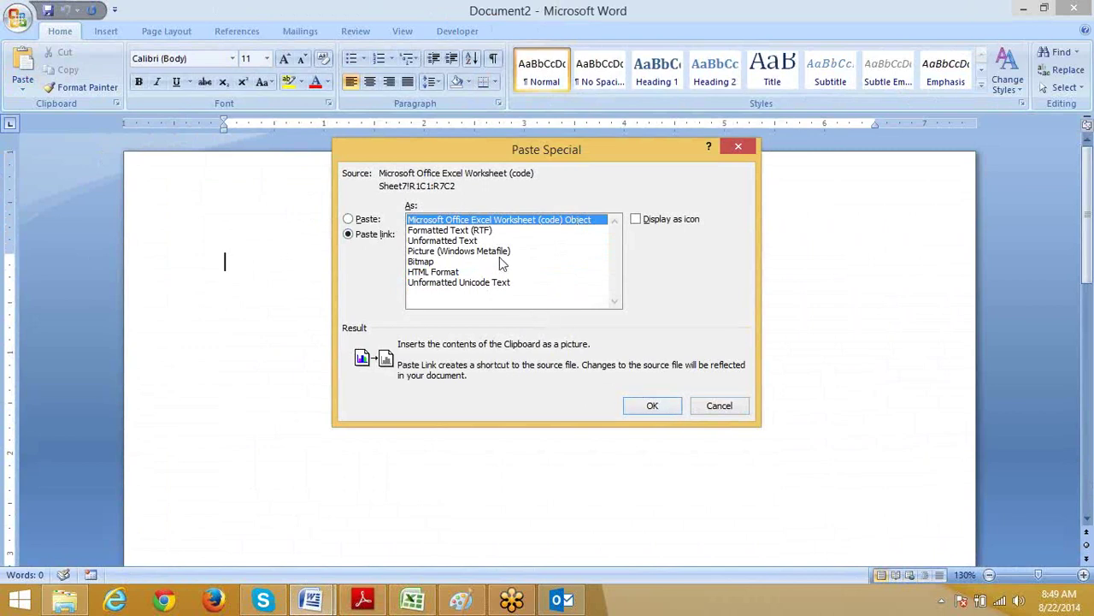
click(505, 261)
click(500, 250)
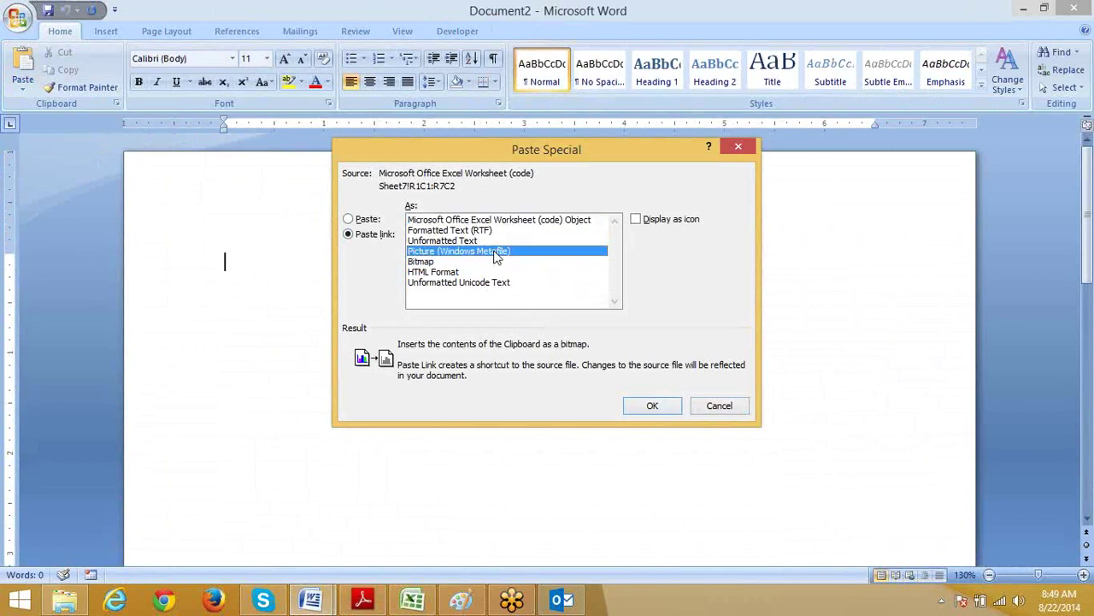
click(645, 407)
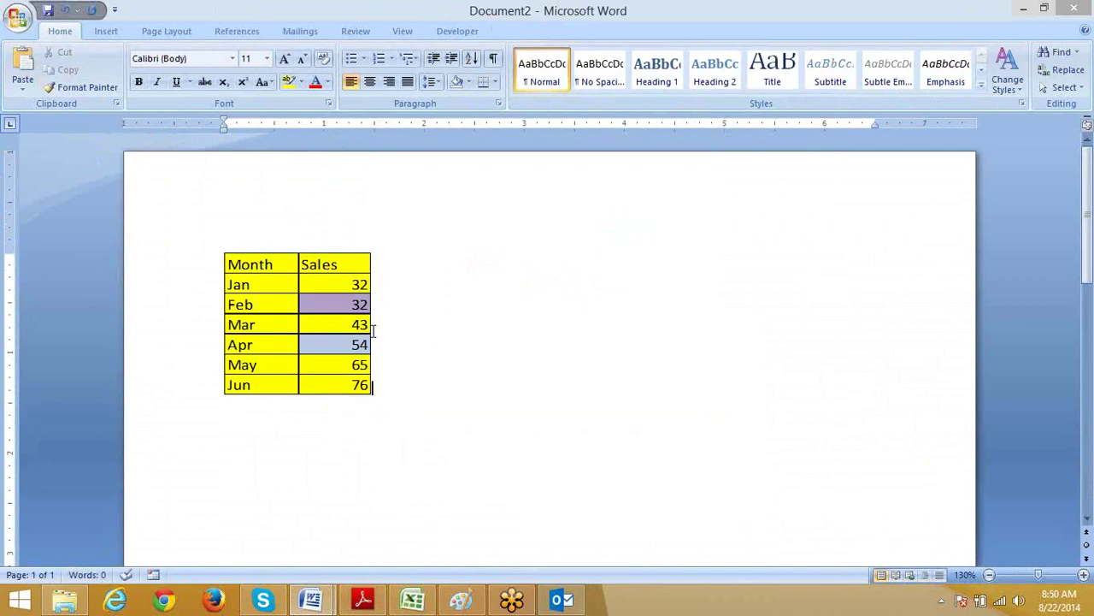
click(326, 306)
Back in Excel, shade Jun's sales cell B7 light blue, then return to the Word document
key(alt+Tab)
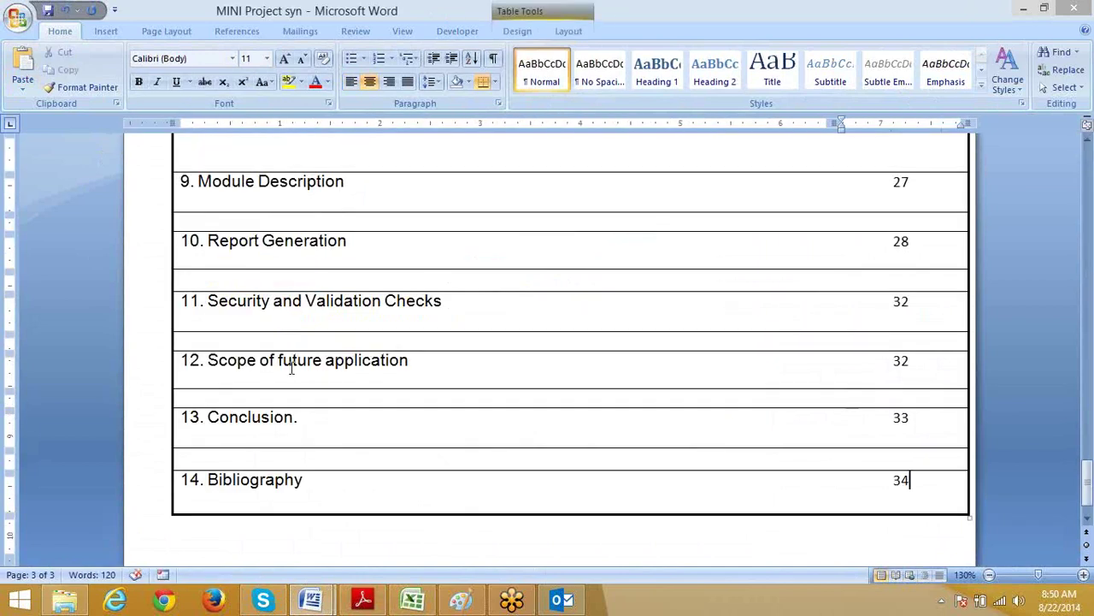
click(417, 604)
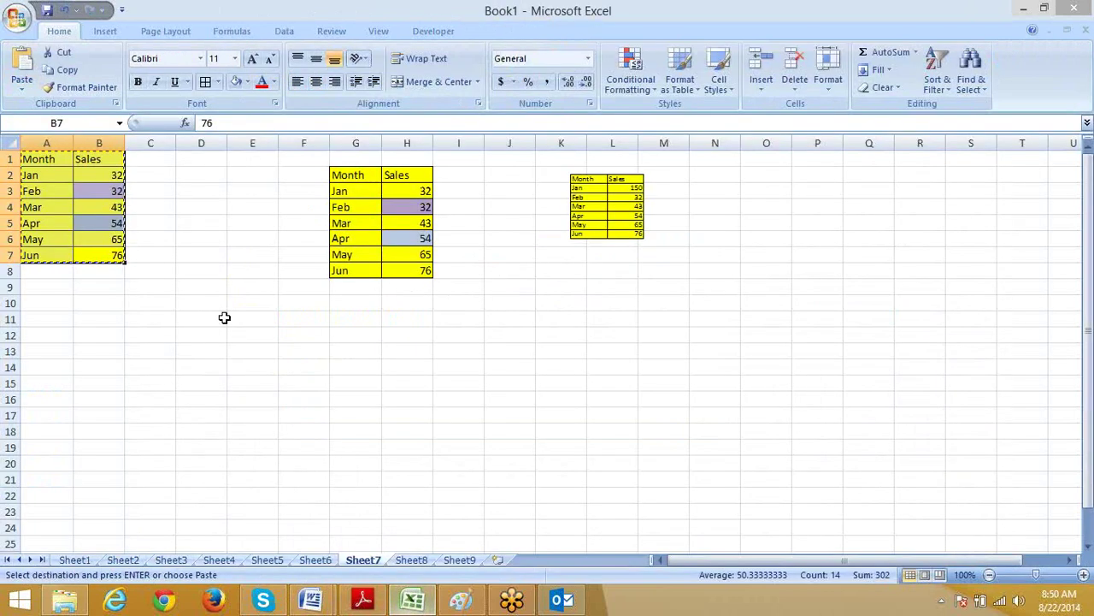
click(109, 239)
click(94, 255)
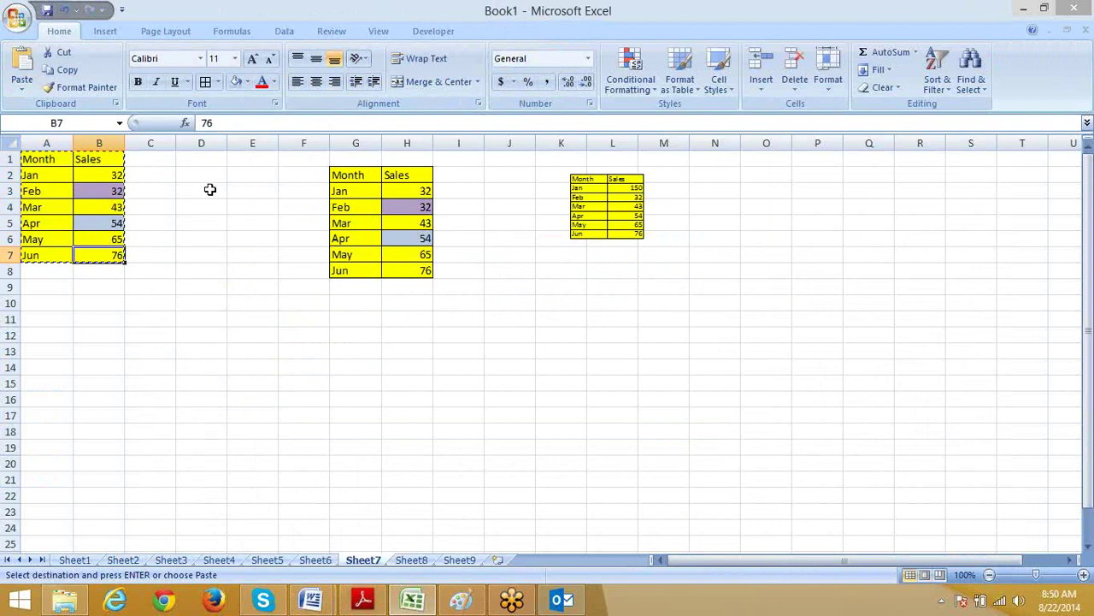
click(248, 81)
click(317, 203)
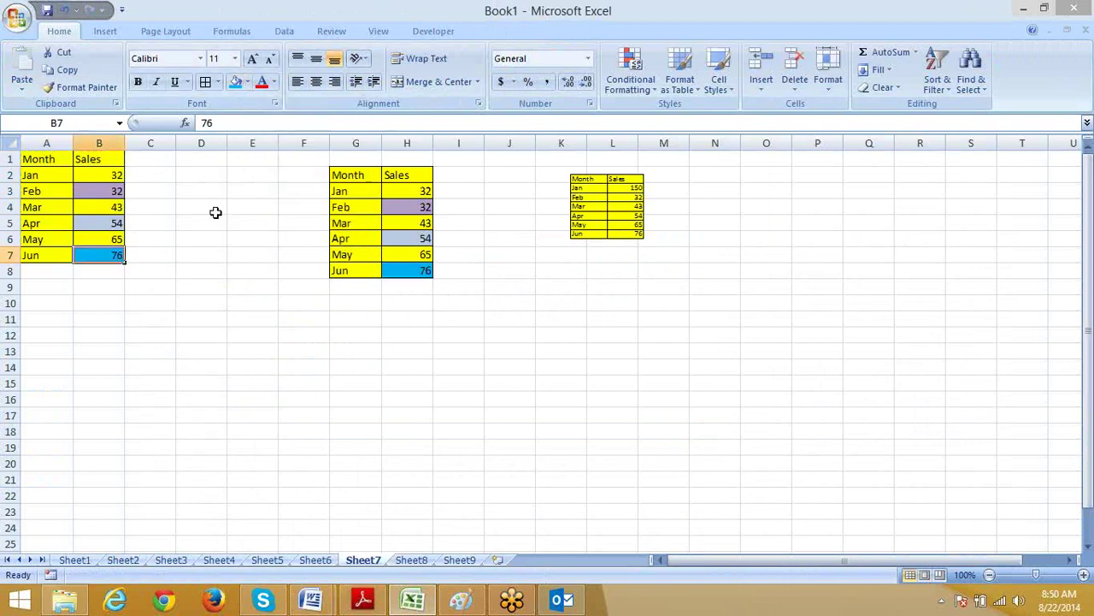
key(alt+Tab)
key(alt+Tab)
click(430, 560)
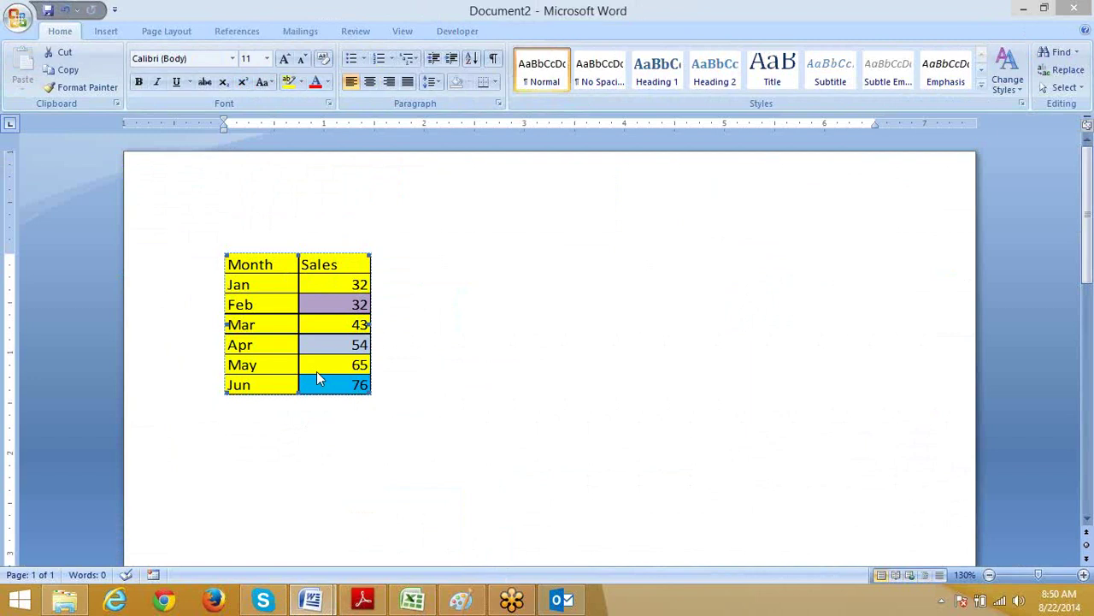
Review the linked table's link options in Word, showing Jun 76 in blue, then go back to Excel
right_click(317, 374)
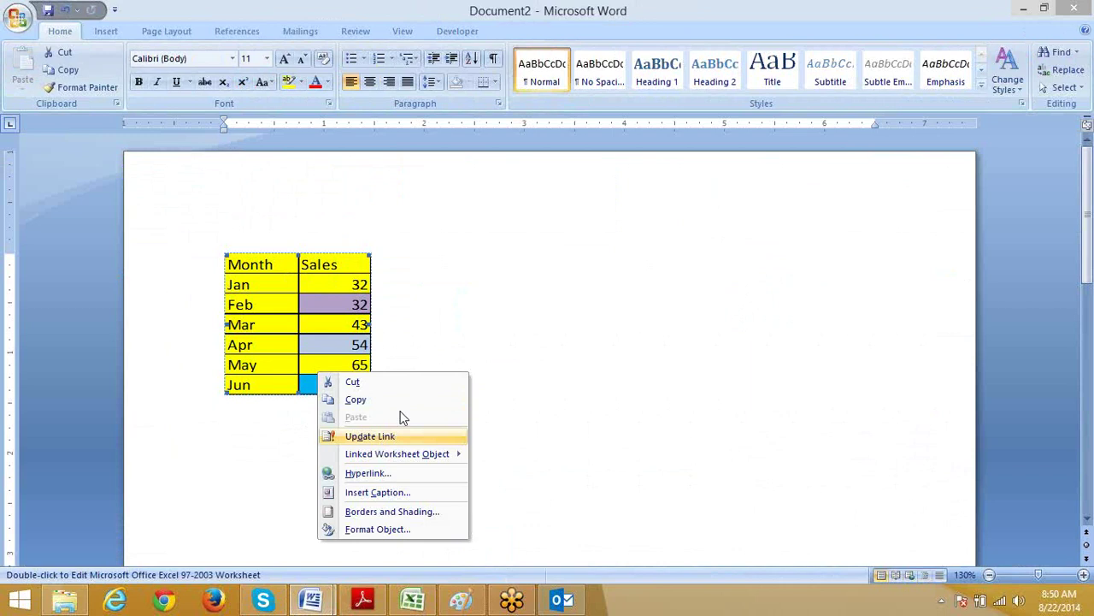
key(Escape)
click(419, 602)
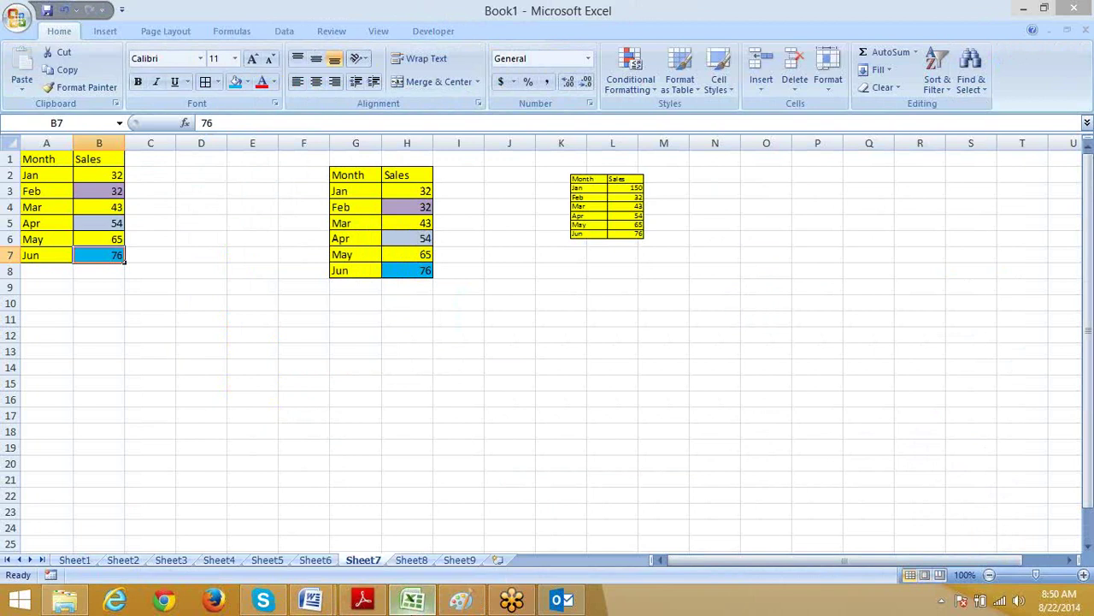
Drag the Jun row's fill handle down to add a Jul row with 77
mouse_move(43, 255)
mouse_down()
mouse_move(106, 257)
mouse_move(125, 279)
mouse_up()
click(49, 271)
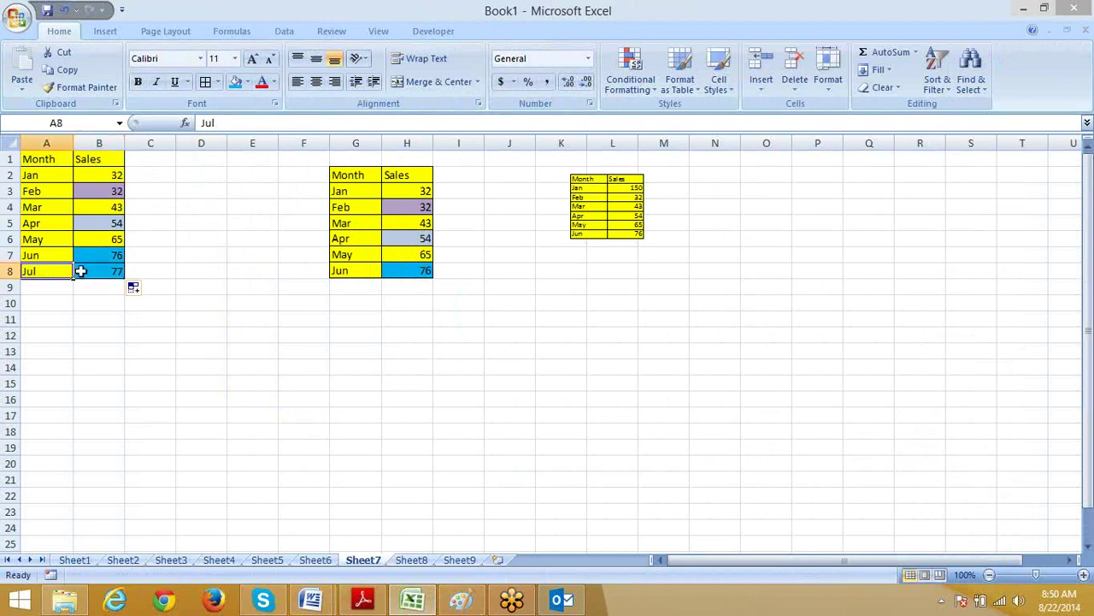
click(107, 367)
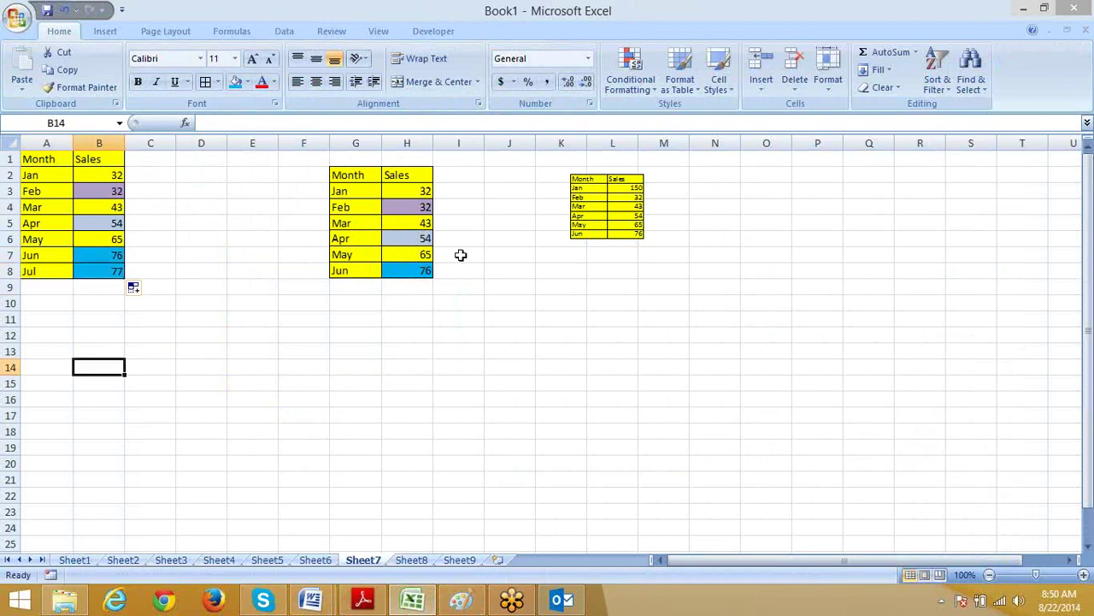
Change the linked picture's source range to $A$1:$B$8 so it includes Jul
click(601, 222)
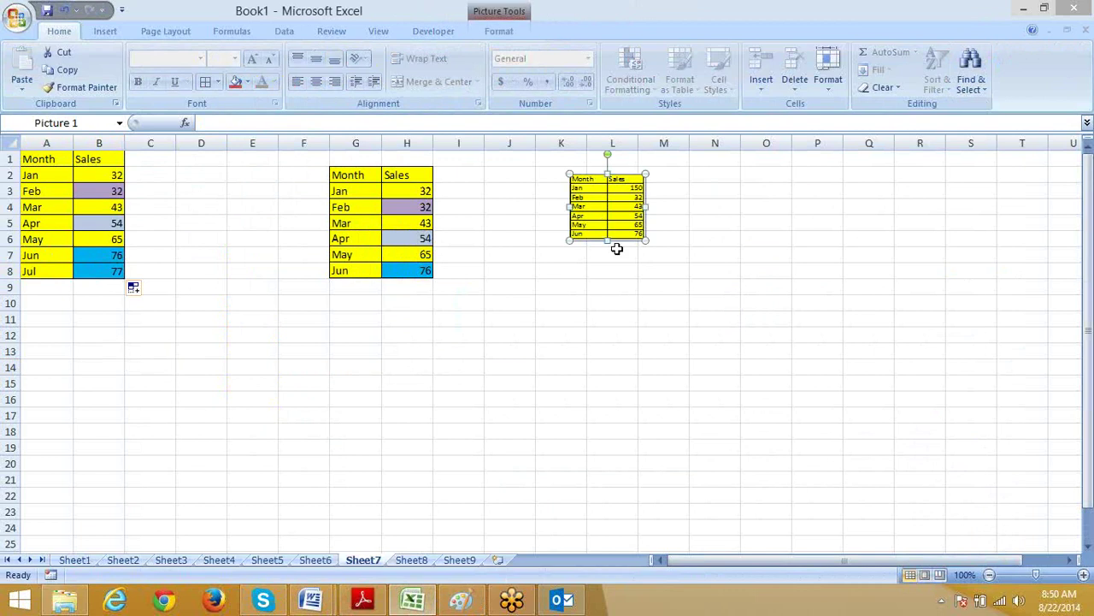
click(418, 252)
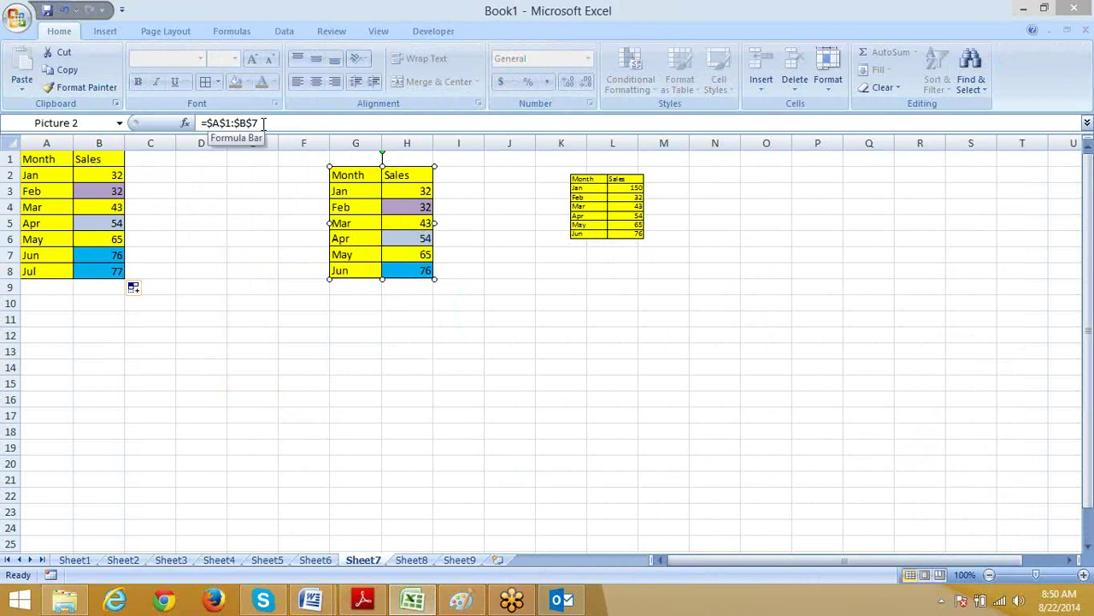
click(264, 123)
key(BackSpace)
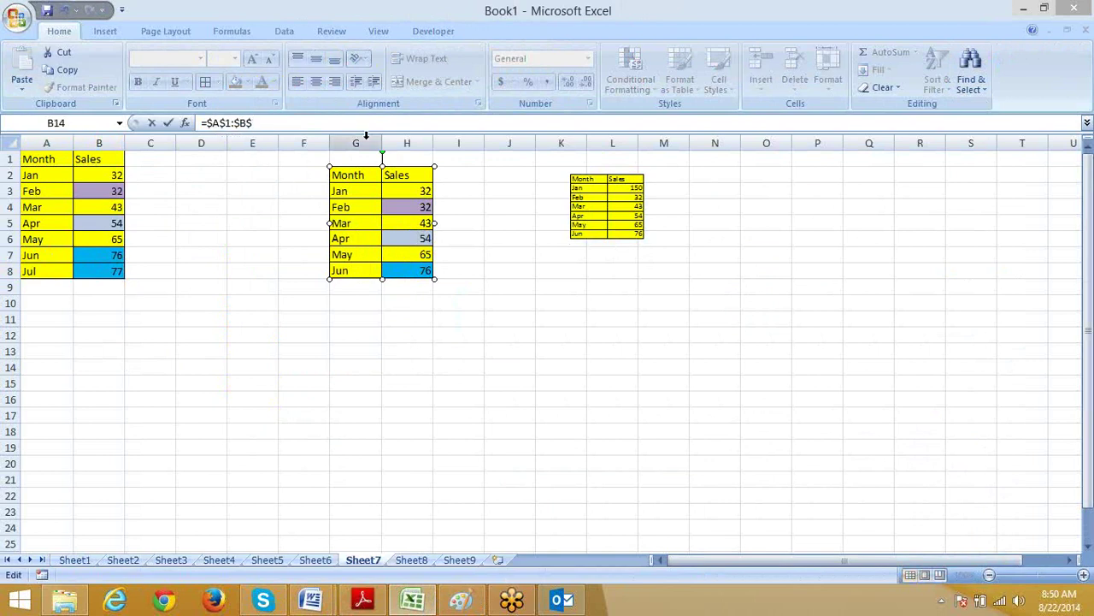
text(8)
key(Return)
click(544, 382)
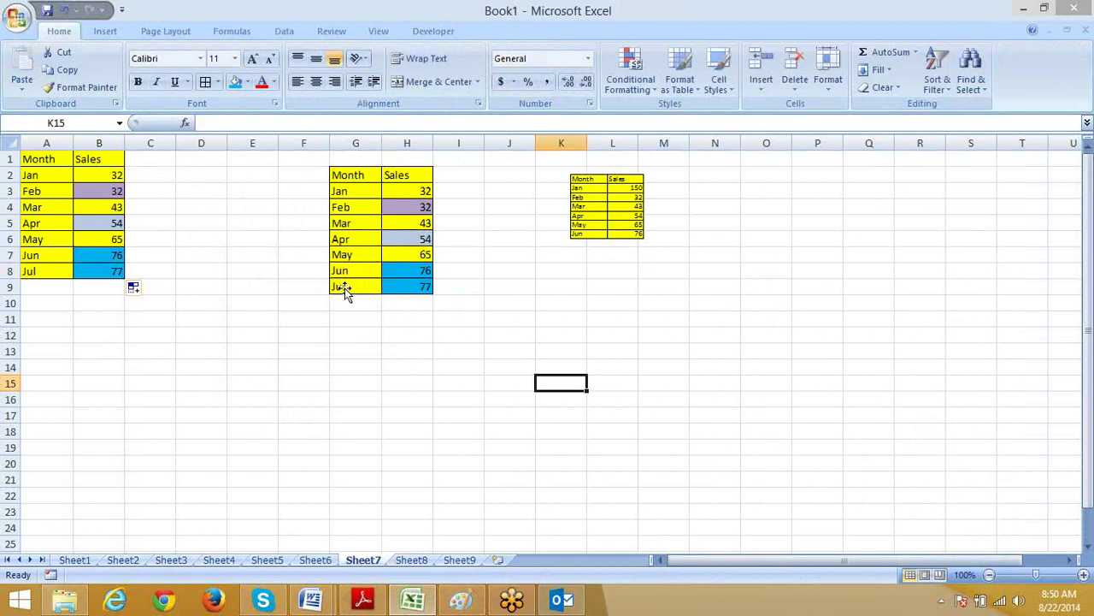
click(381, 231)
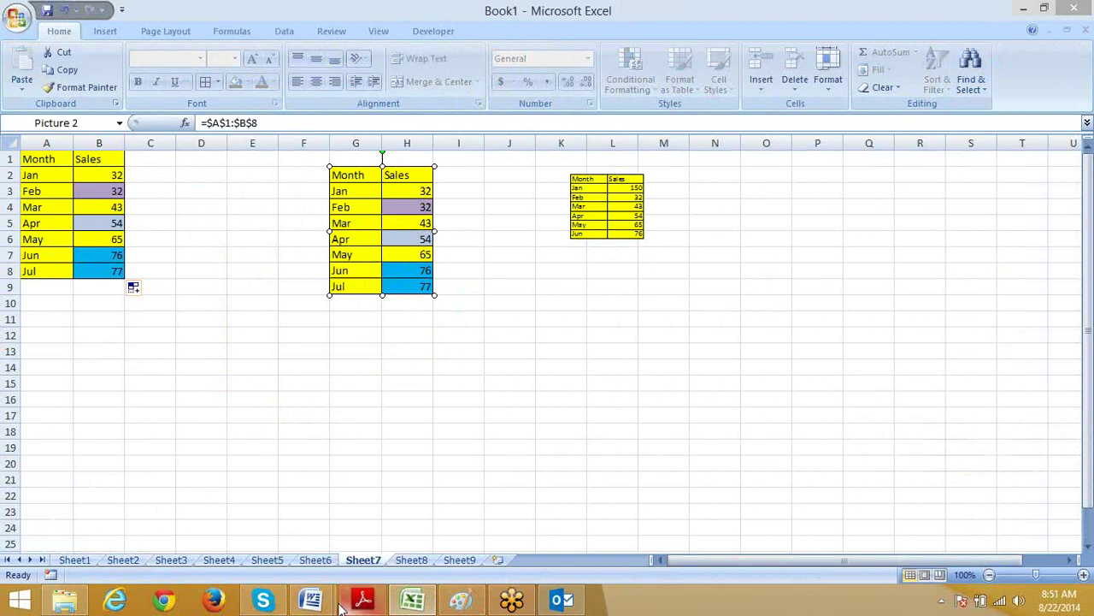
Update the linked table in Word from its Excel source
mouse_move(311, 600)
click(402, 522)
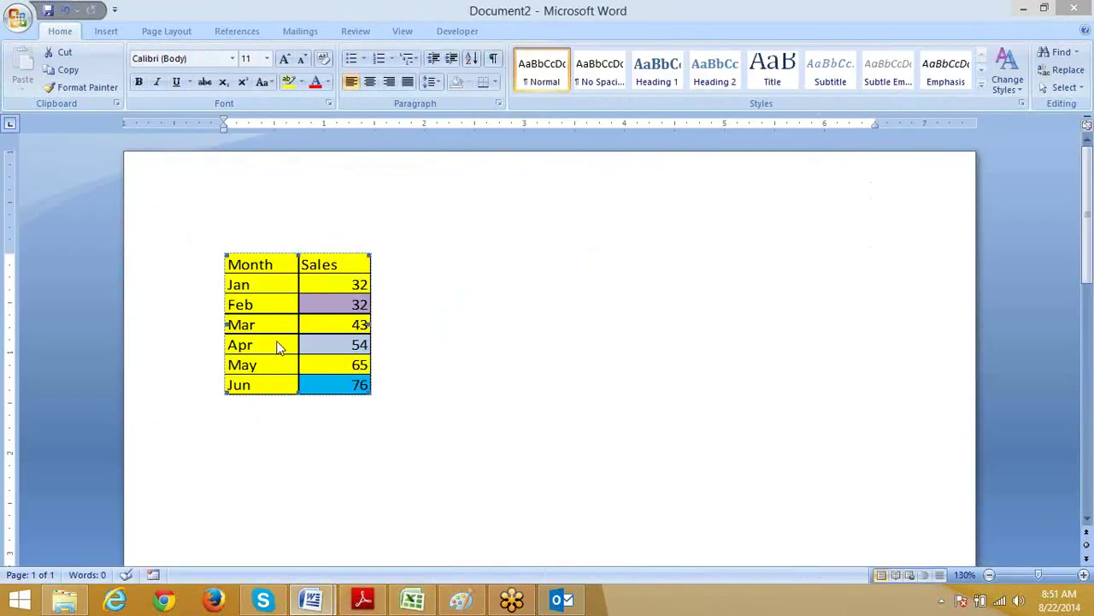
right_click(278, 347)
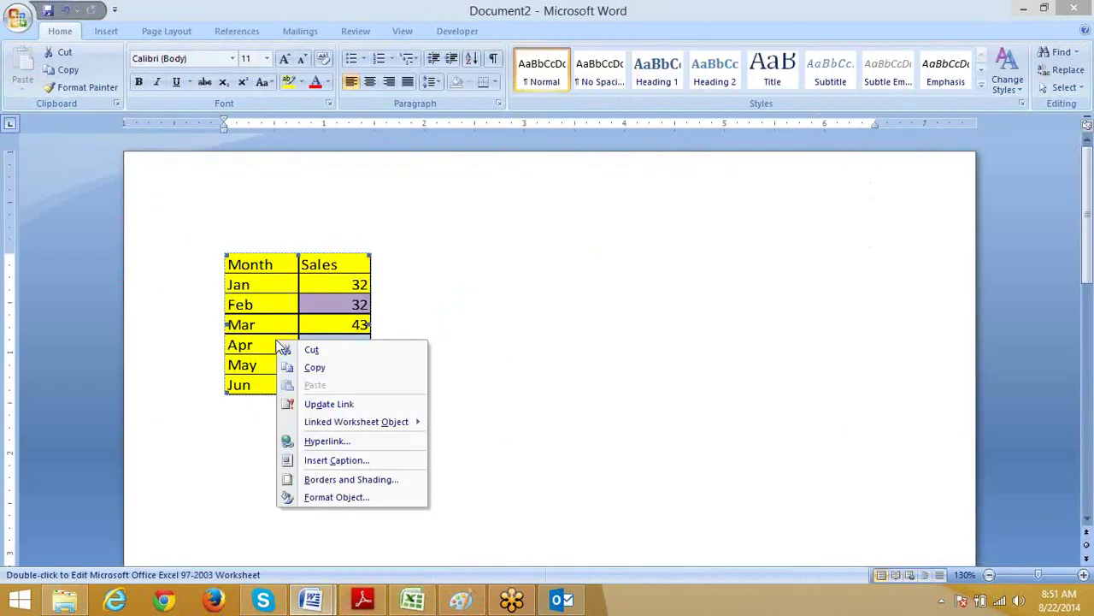
click(313, 406)
Open the table's source workbook via Open Link, inspect A1:B8, and return to Word
right_click(304, 367)
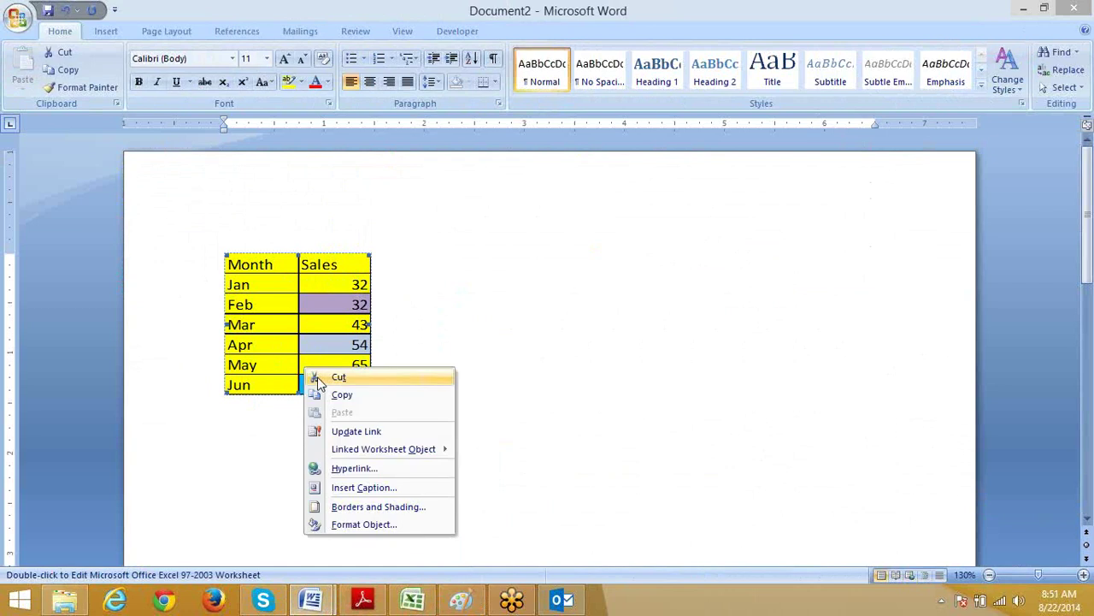
mouse_move(383, 449)
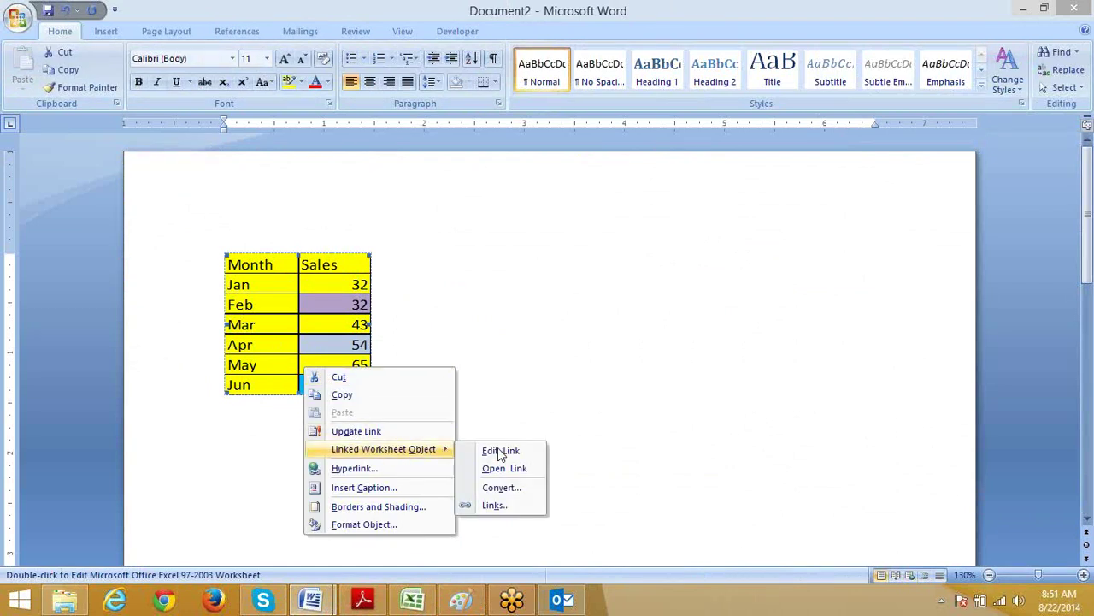
click(501, 459)
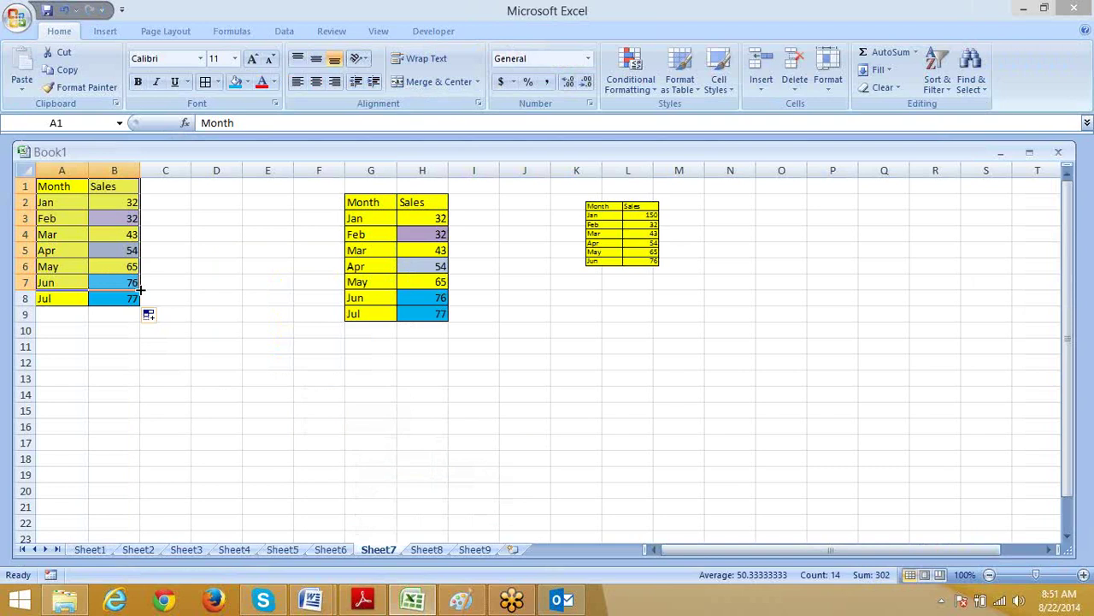
drag(140, 290, 143, 308)
click(91, 238)
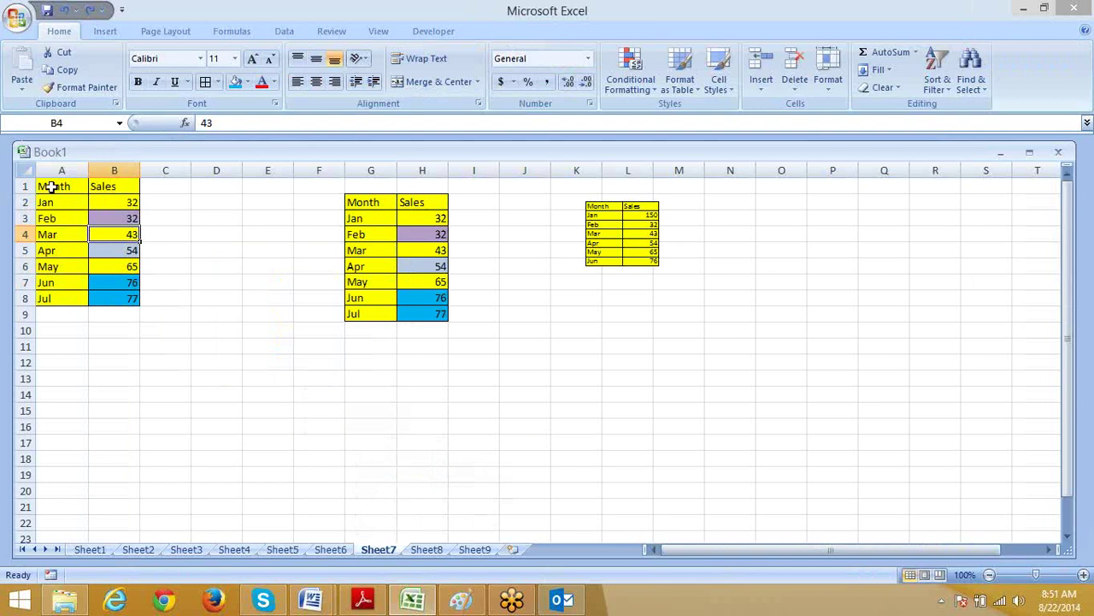
drag(53, 190, 126, 295)
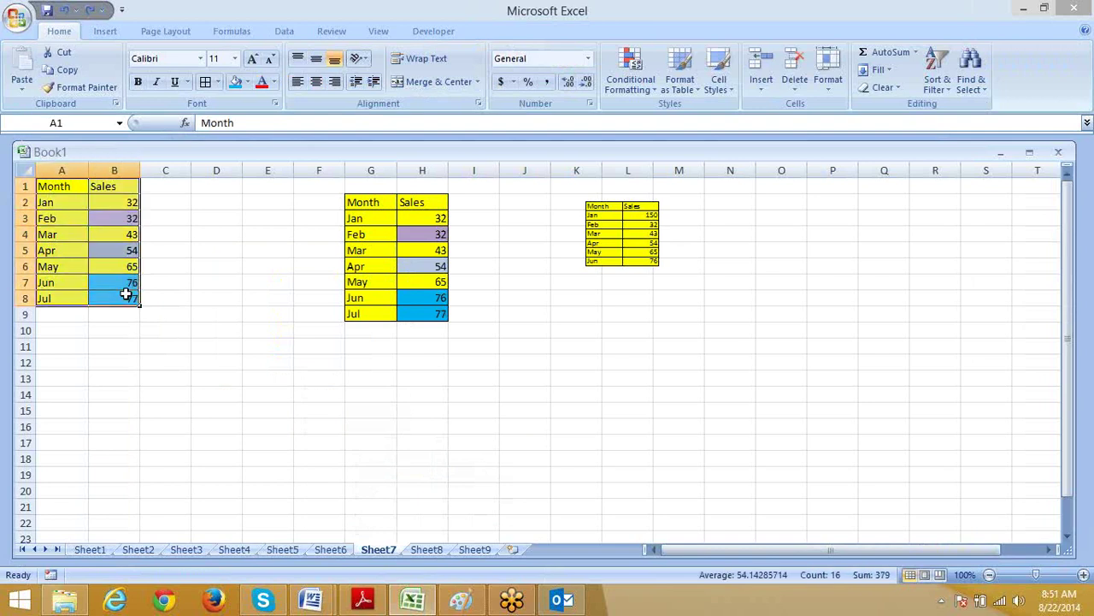
right_click(128, 297)
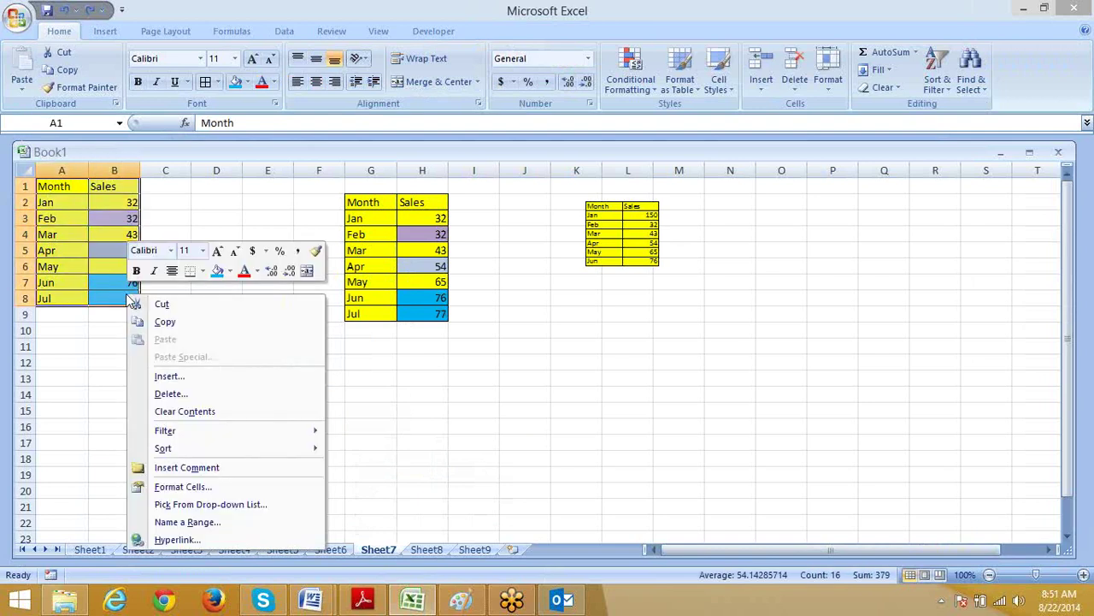
click(863, 31)
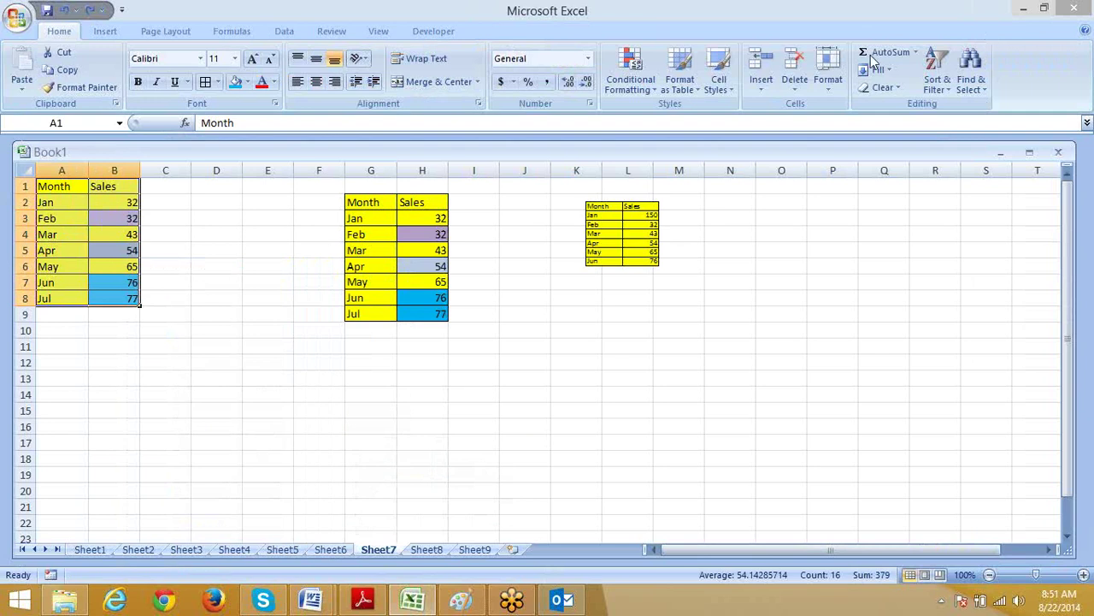
click(1029, 152)
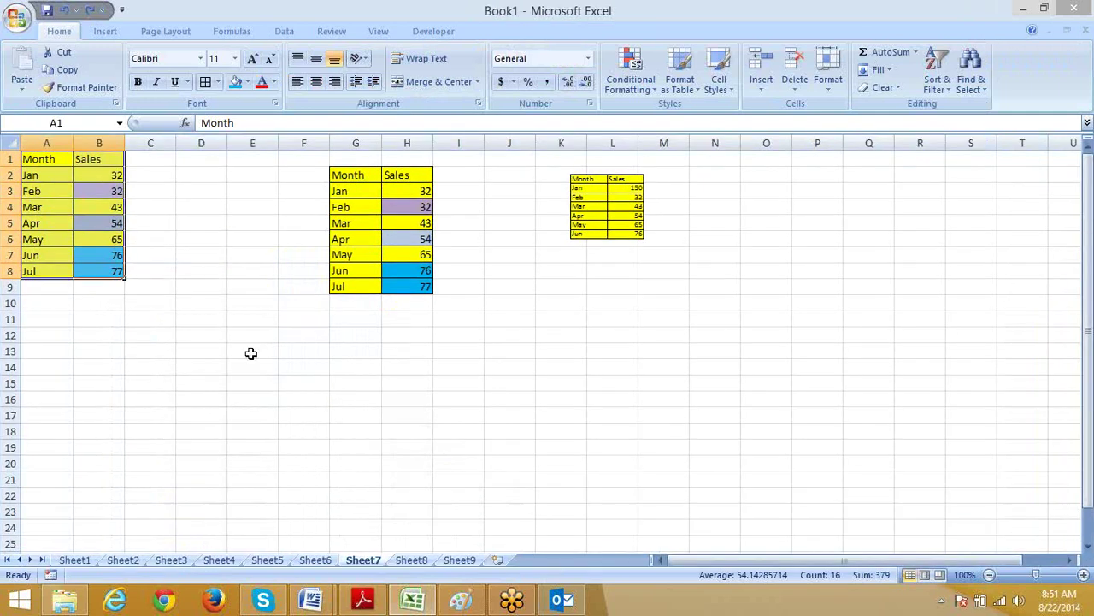
click(249, 351)
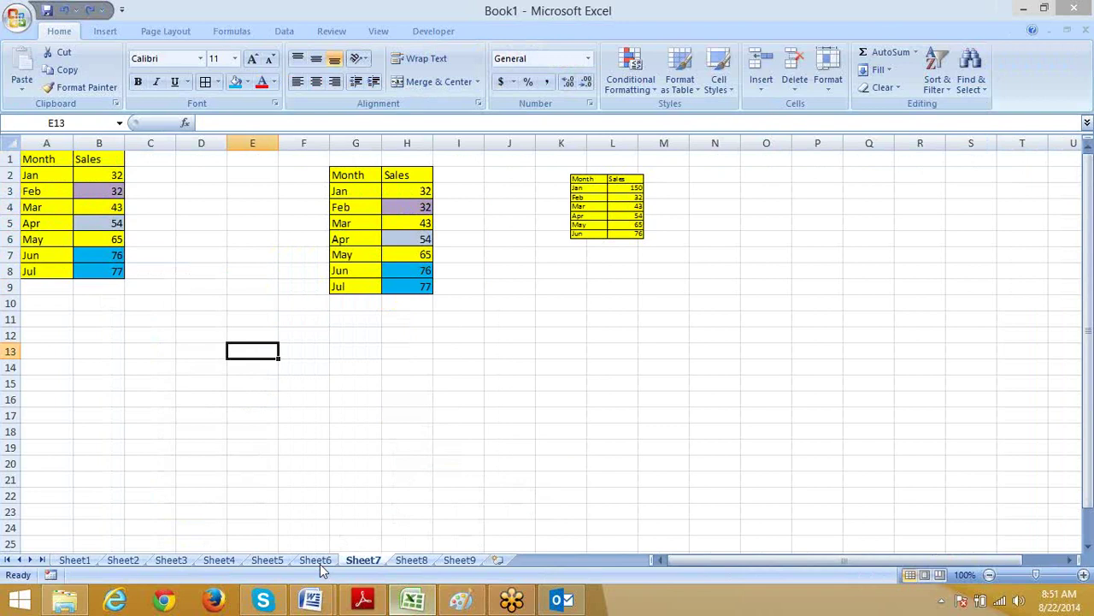
click(340, 547)
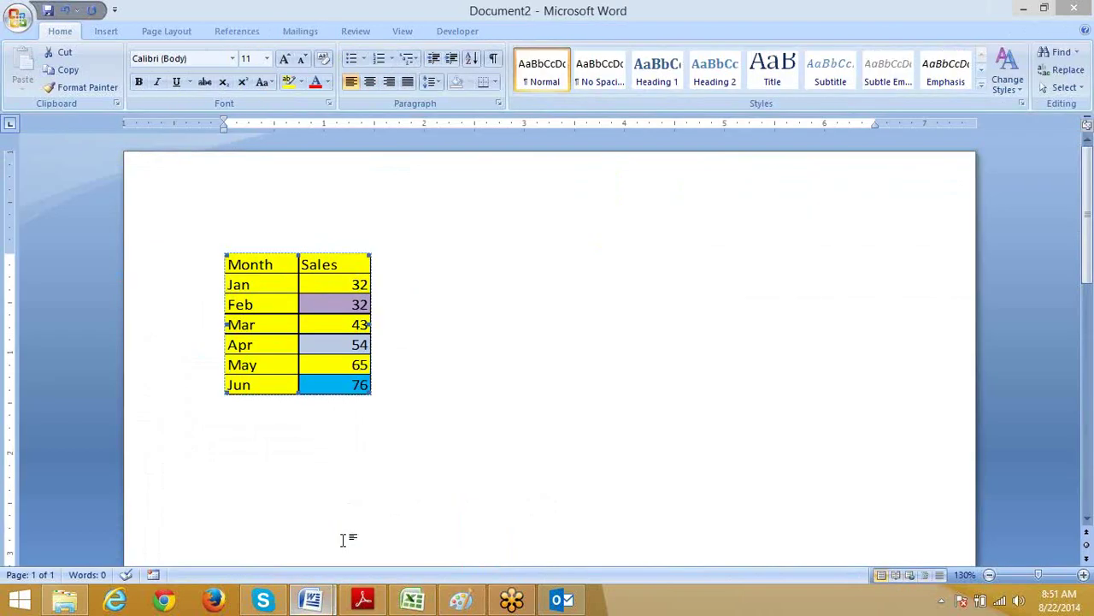
Break the Word table's link to Book1 in the Links dialog, then return to Excel's Jul cell A8
right_click(317, 370)
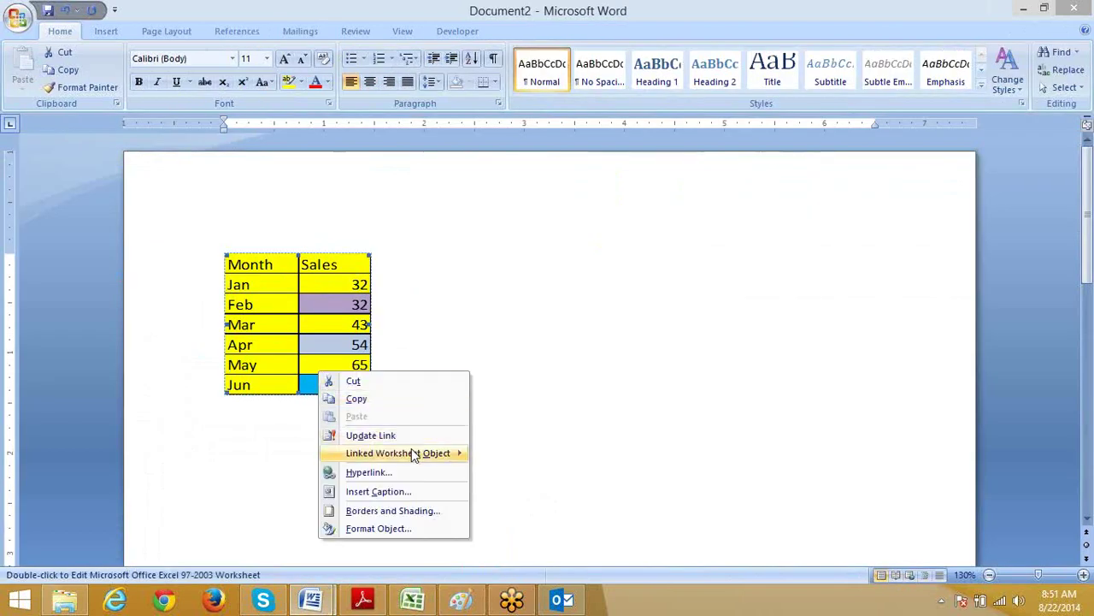
mouse_move(399, 453)
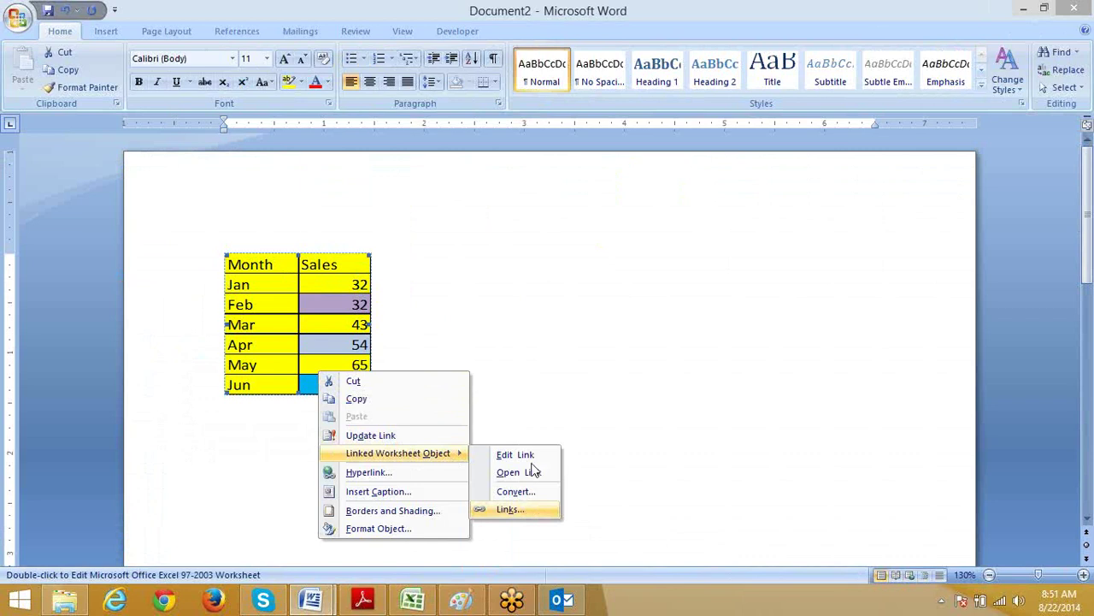
click(524, 504)
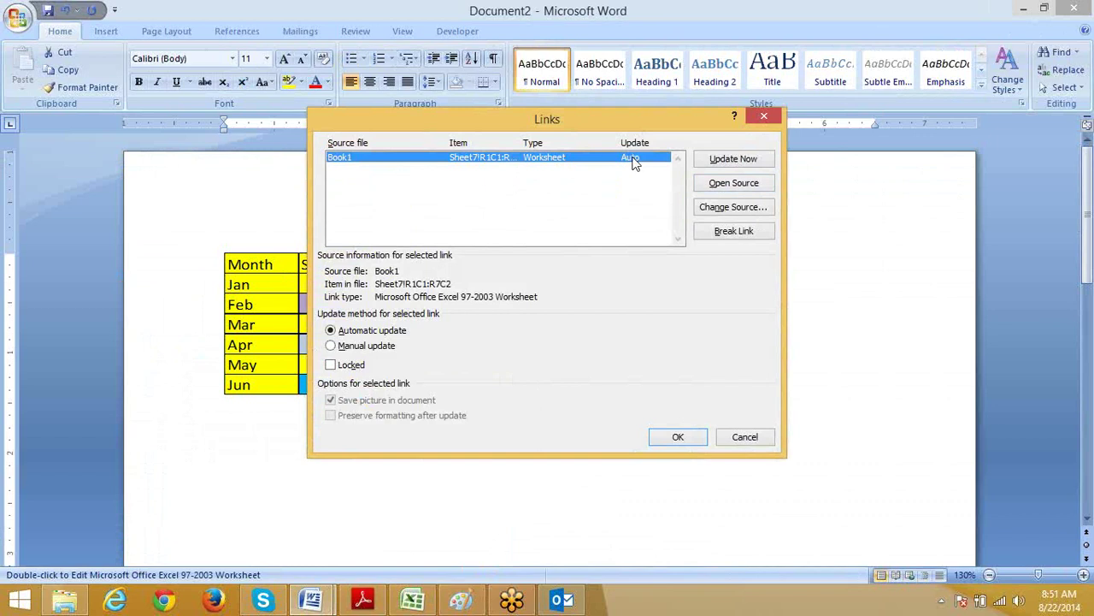
double_click(544, 167)
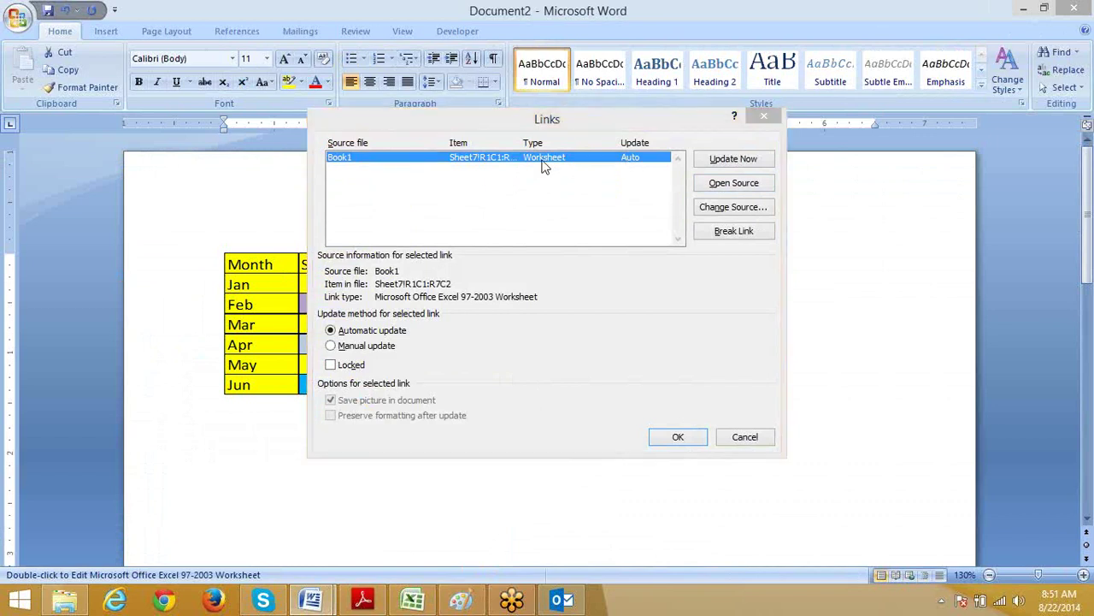
click(841, 138)
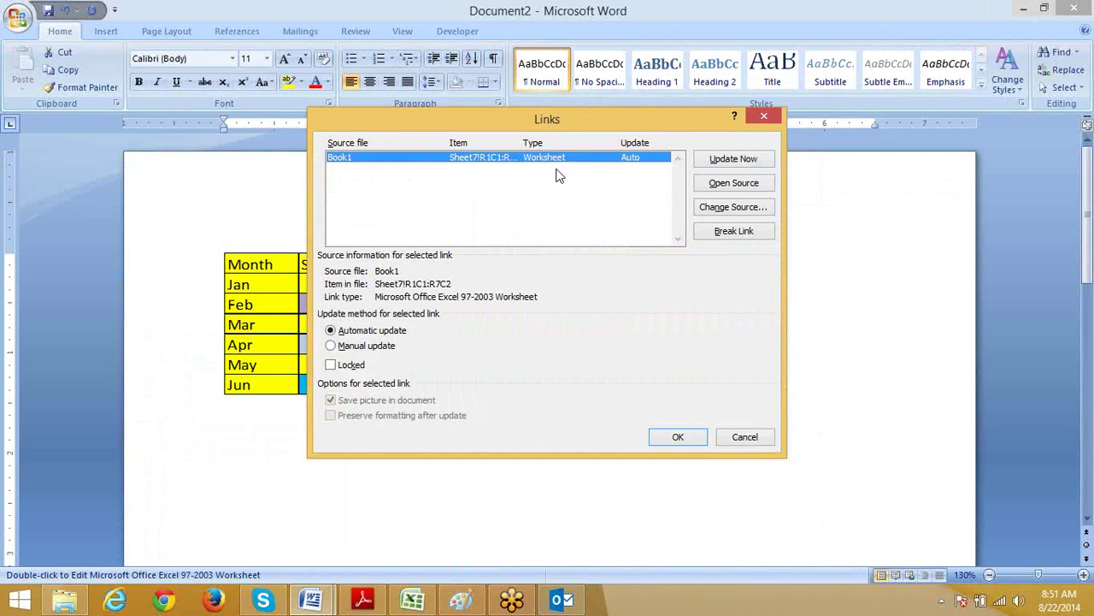
click(736, 232)
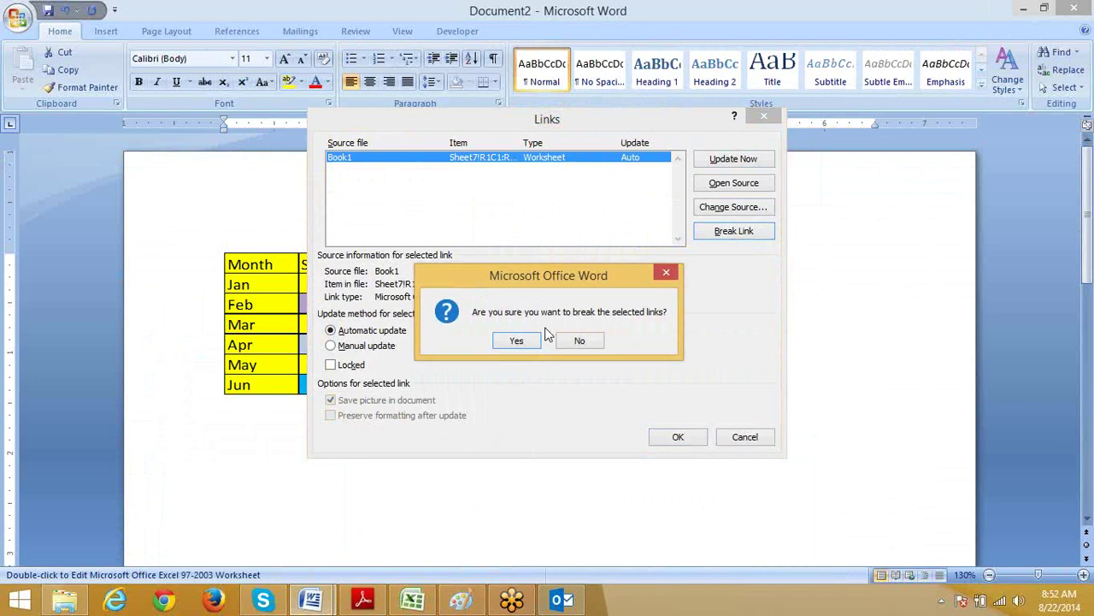
click(519, 340)
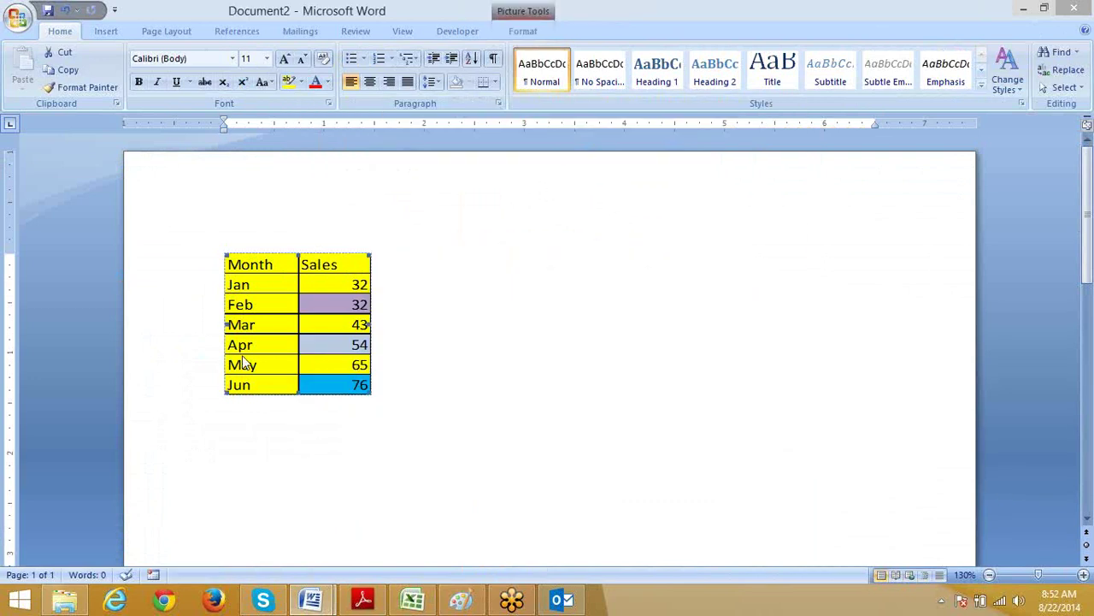
click(410, 601)
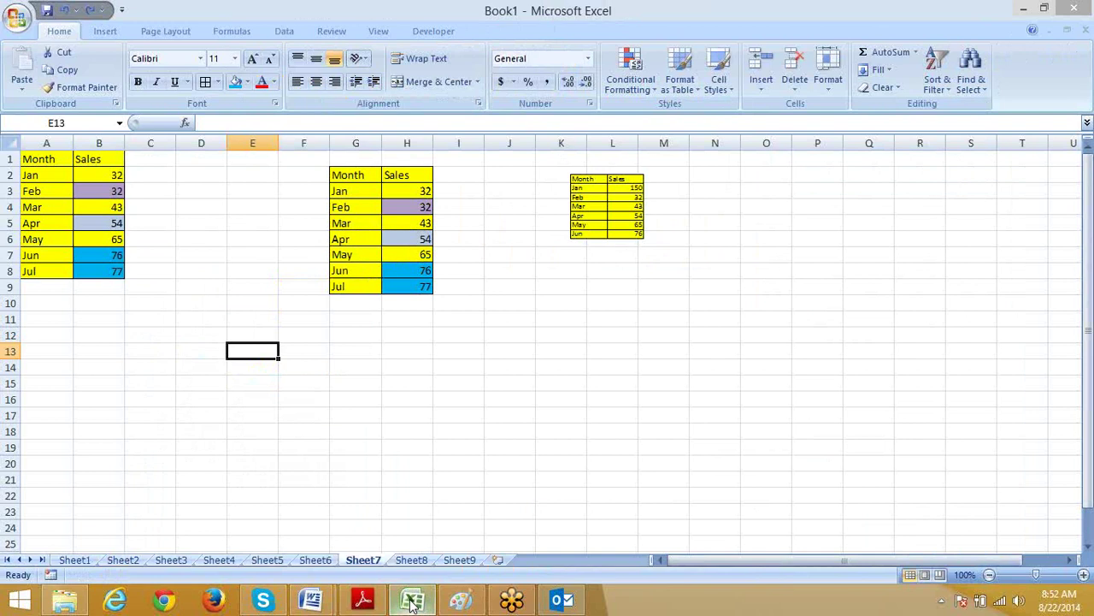
click(49, 272)
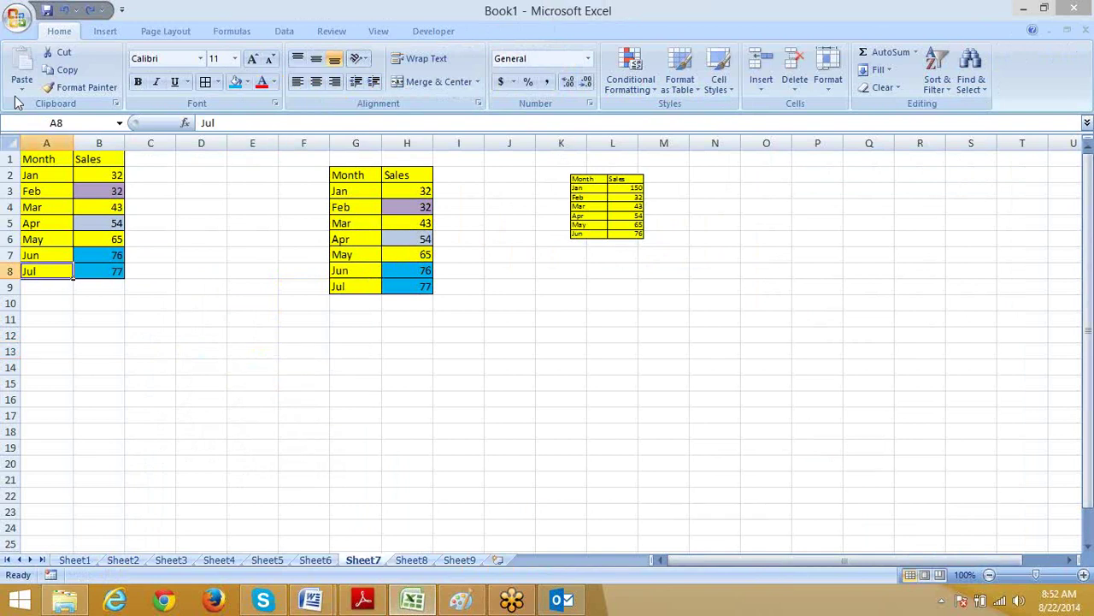